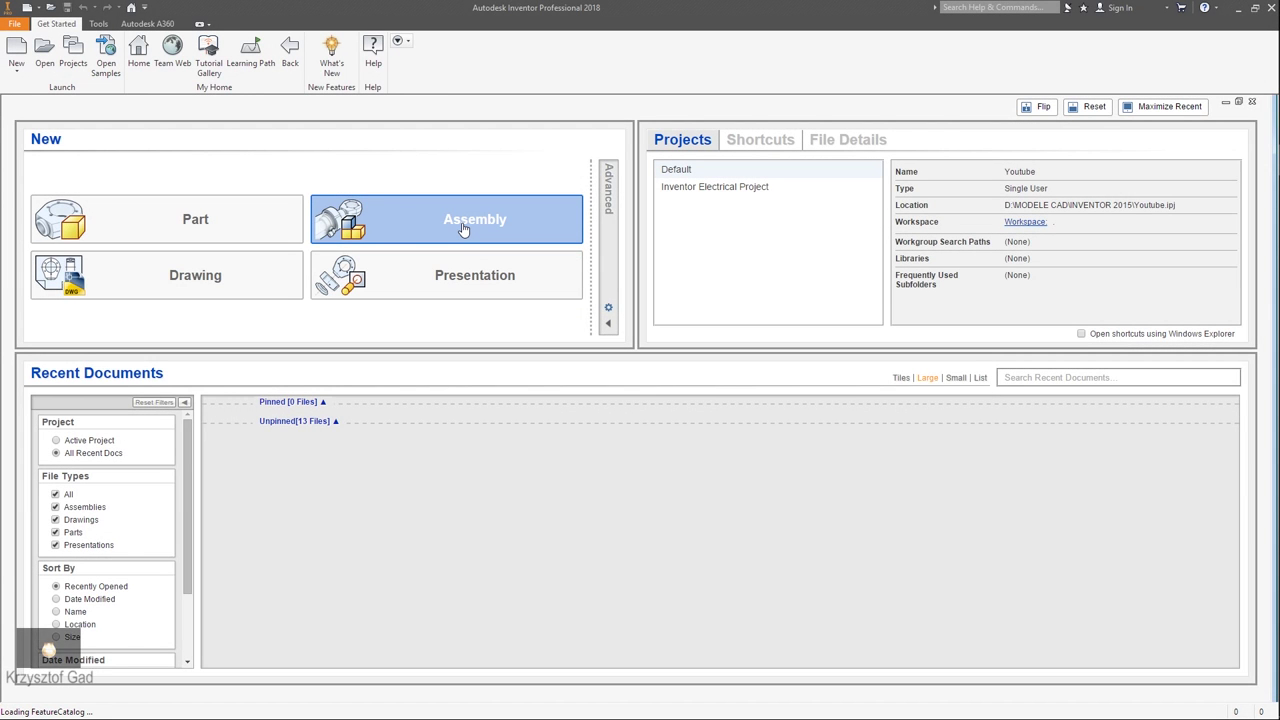
# Create a new assembly and save it as 'Yoke Concrete Mixer Assembly.iam'
pyautogui.click(463, 229)
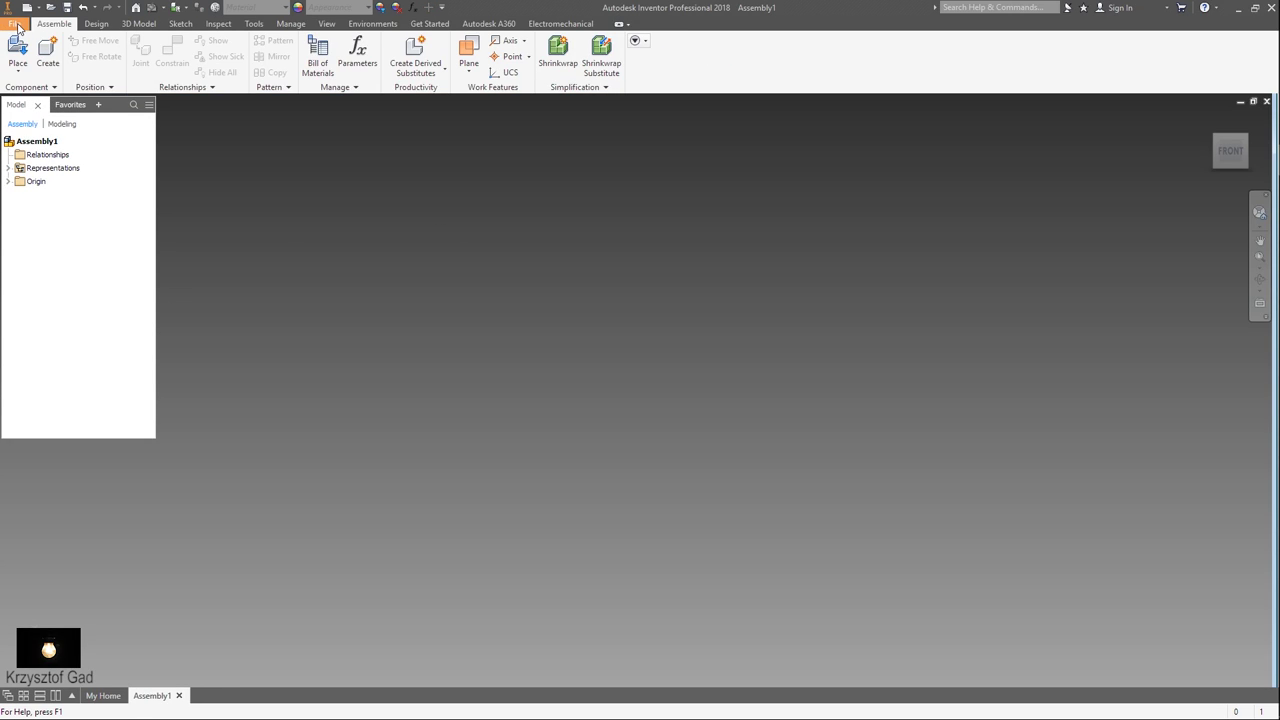
pyautogui.click(18, 28)
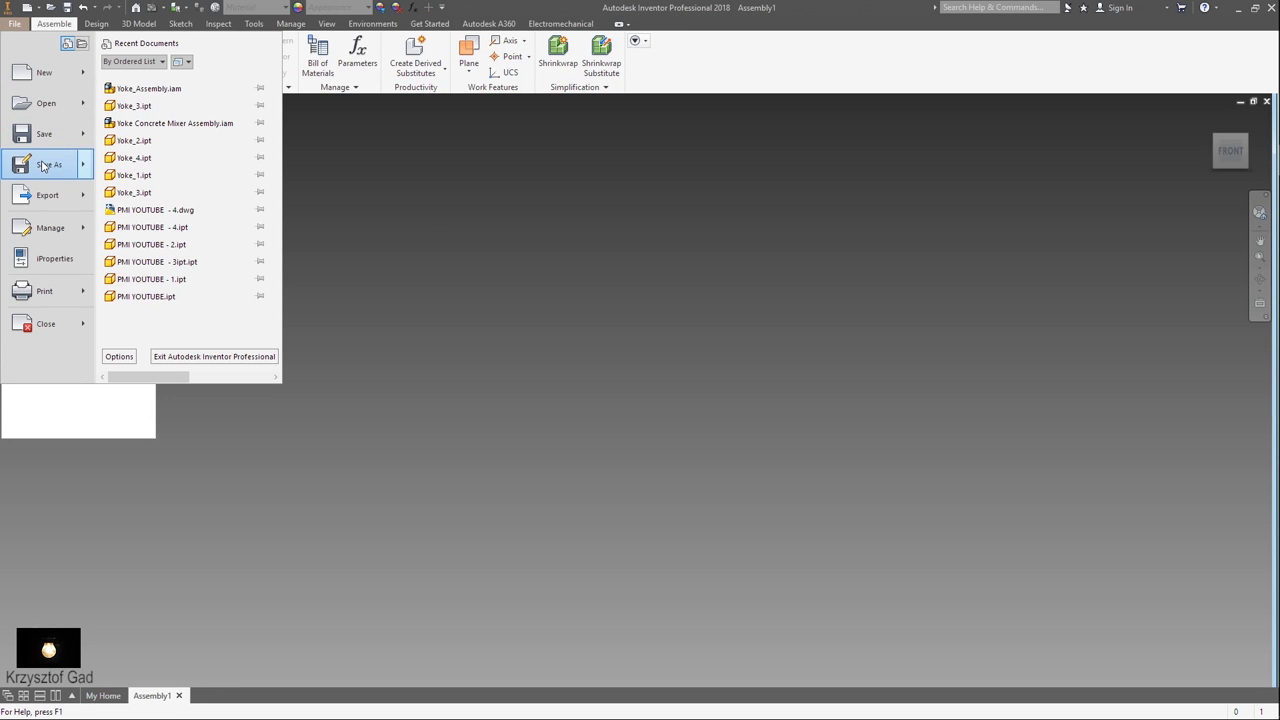
pyautogui.moveTo(48, 165)
pyautogui.click(190, 76)
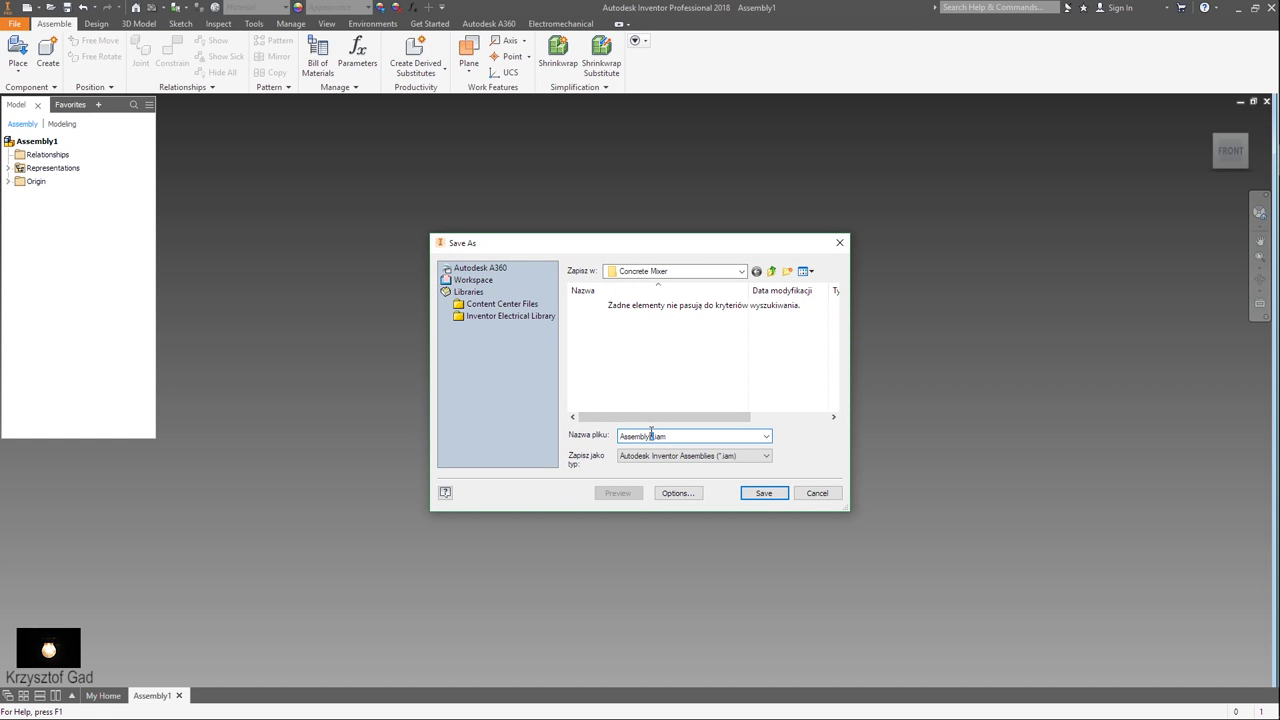
pyautogui.click(762, 494)
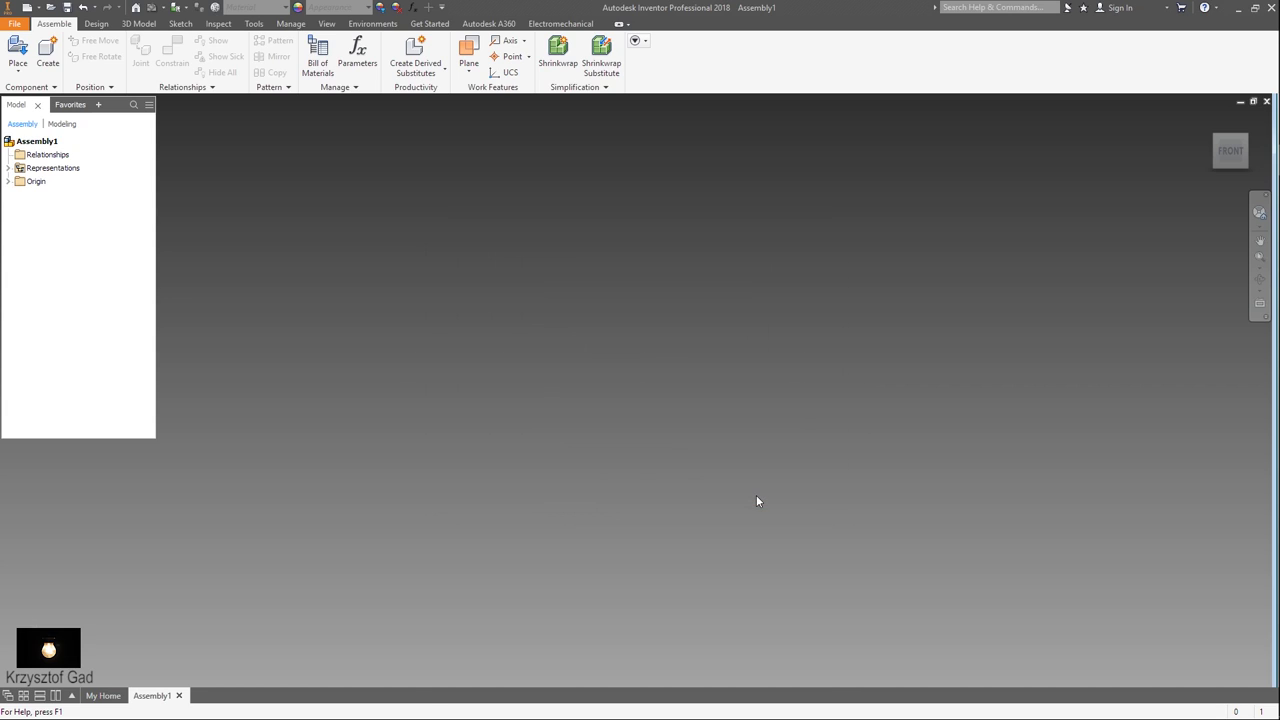
# Create the in-place component Yoke_3 and anchor it at the origin Center Point
pyautogui.click(48, 57)
pyautogui.write('Yoke_3')
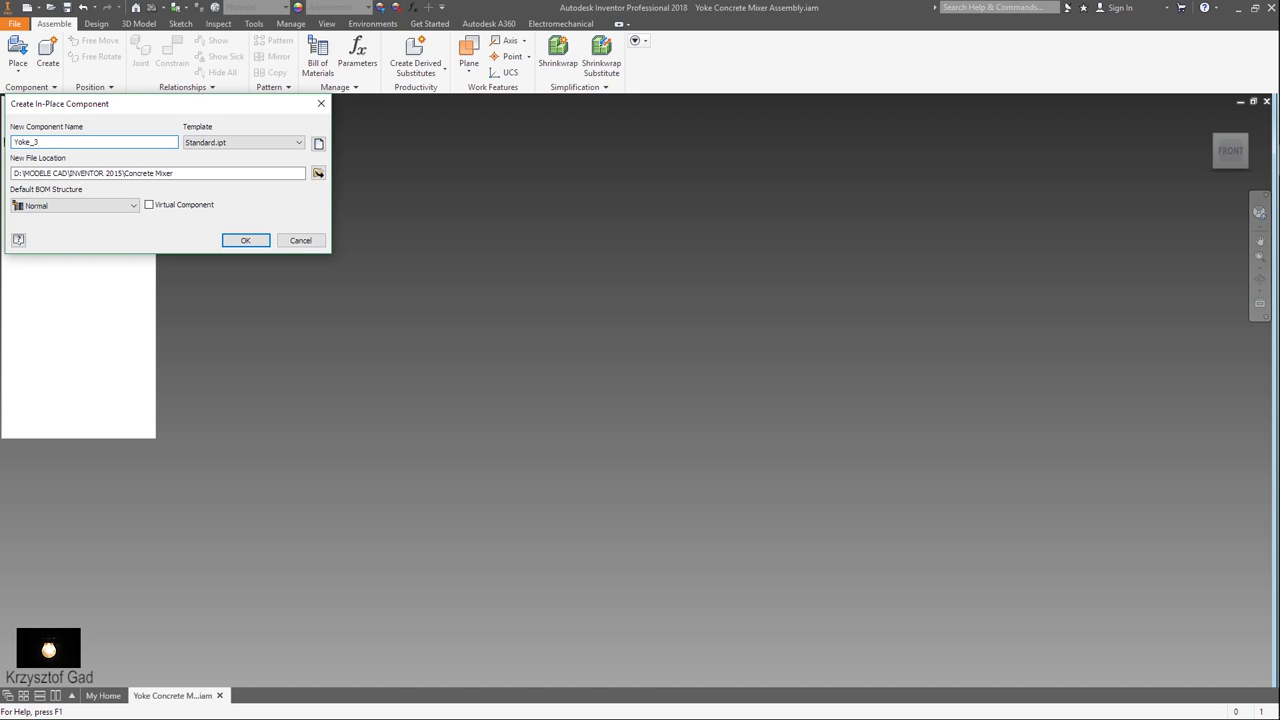
pyautogui.press('Return')
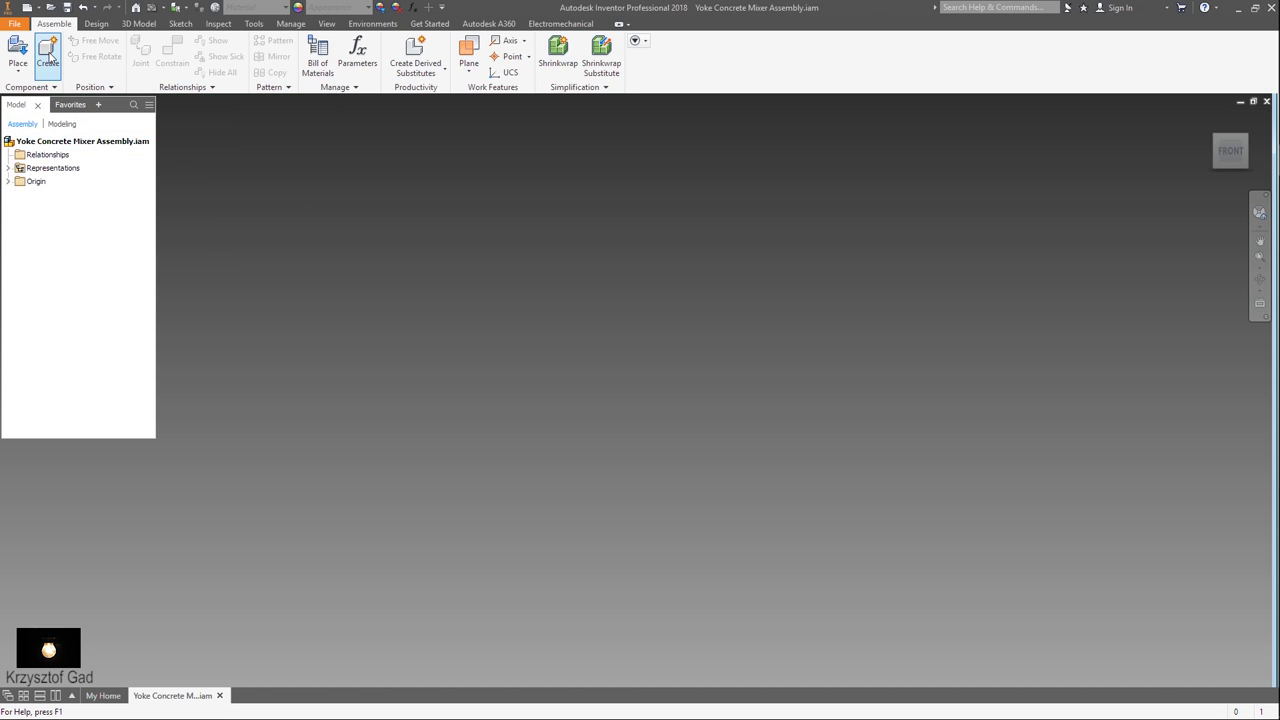
pyautogui.click(8, 181)
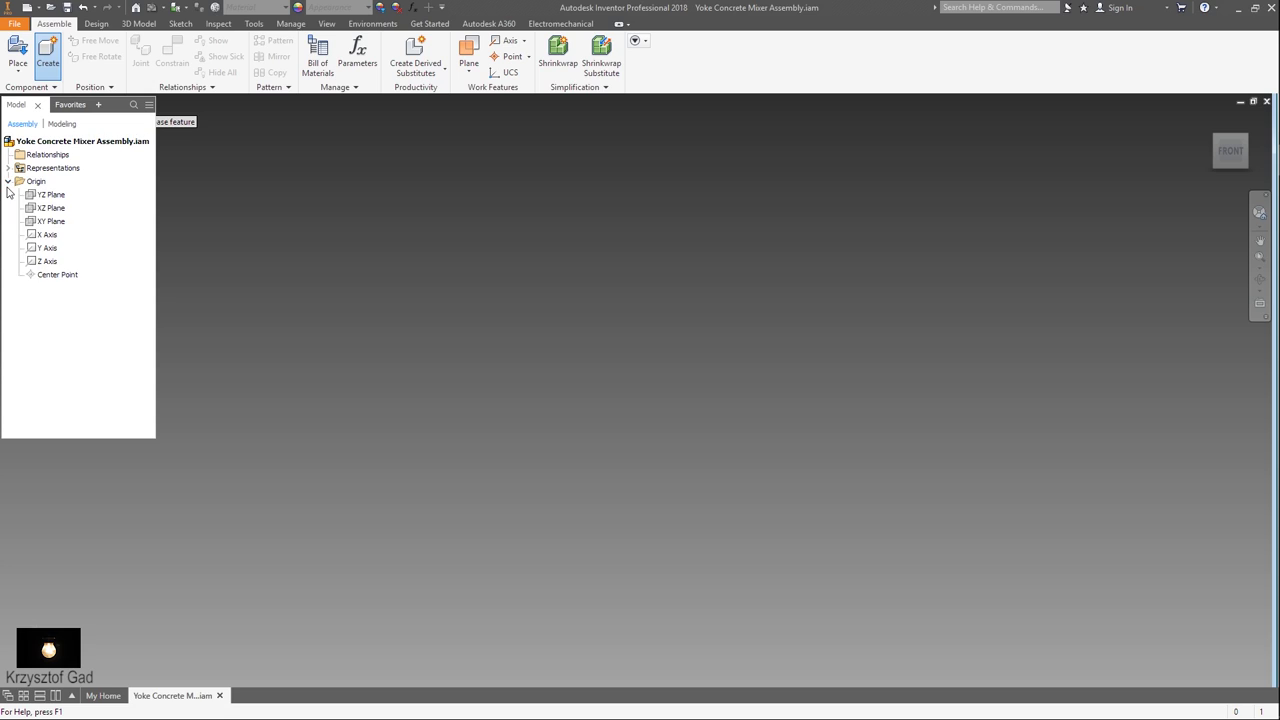
pyautogui.click(48, 275)
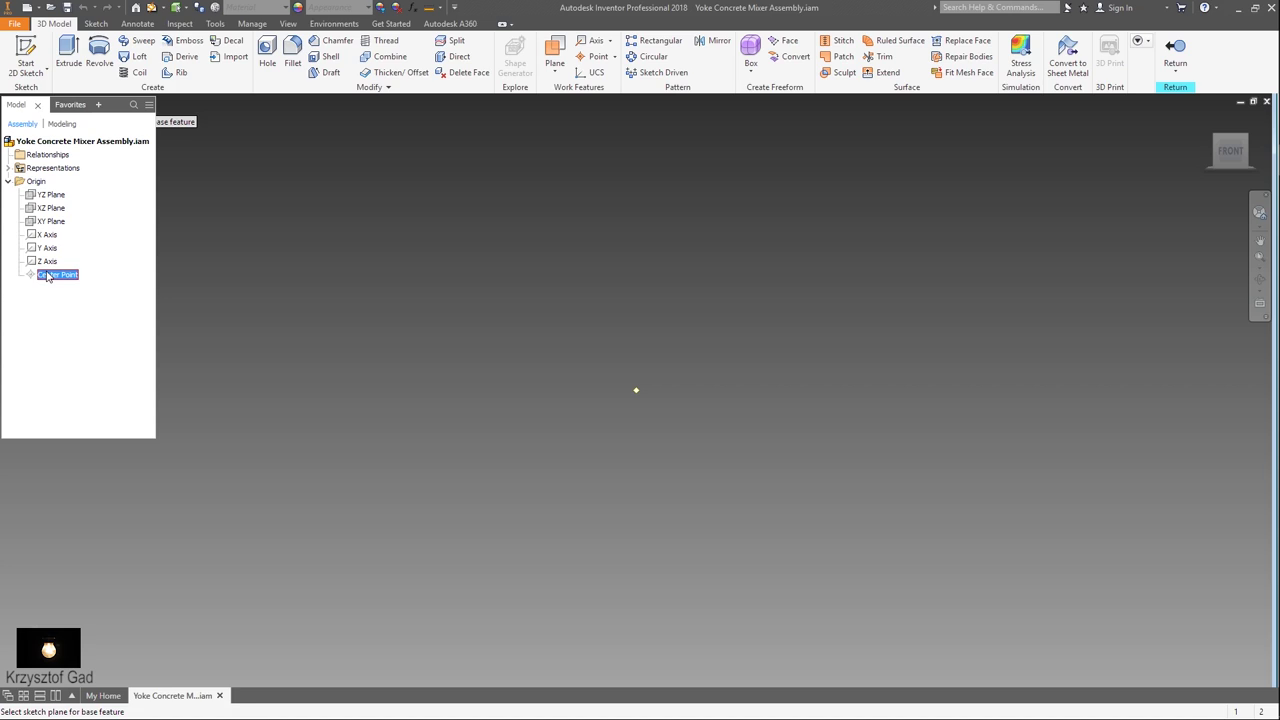
pyautogui.press('Escape')
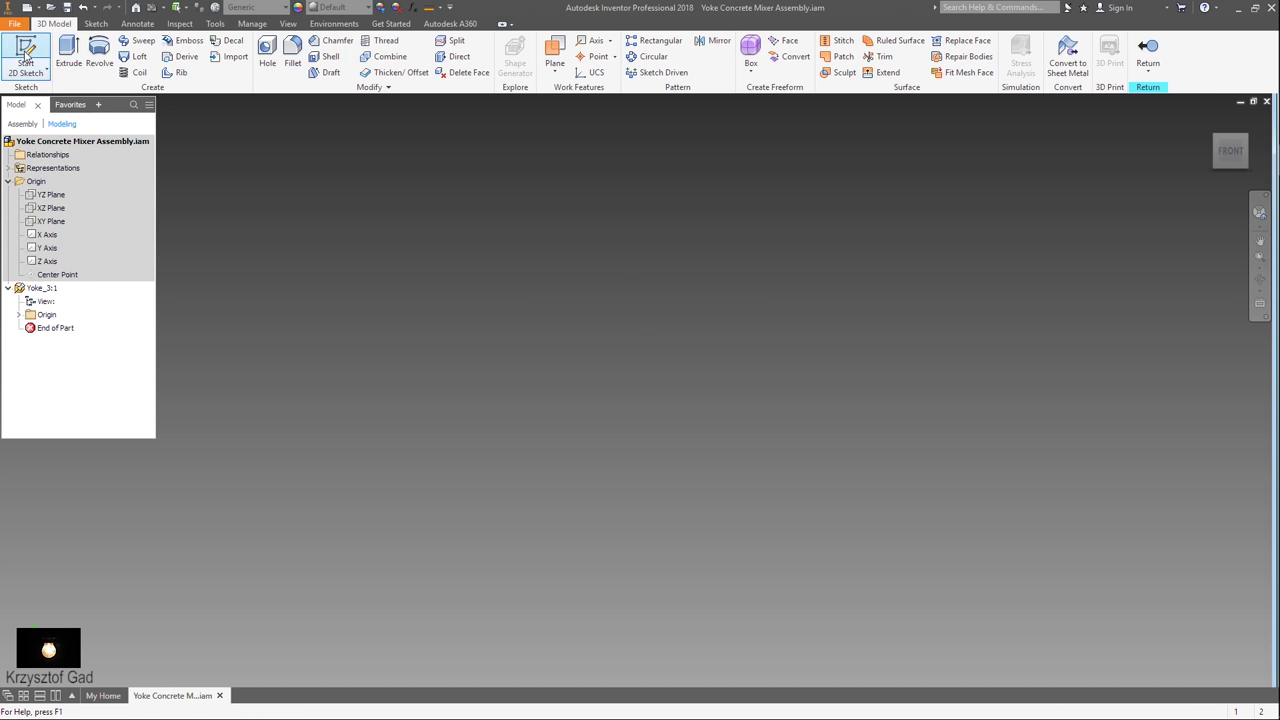
# On the YZ Plane, draw a 580 mm horizontal and 200 mm vertical line from the origin
pyautogui.click(25, 60)
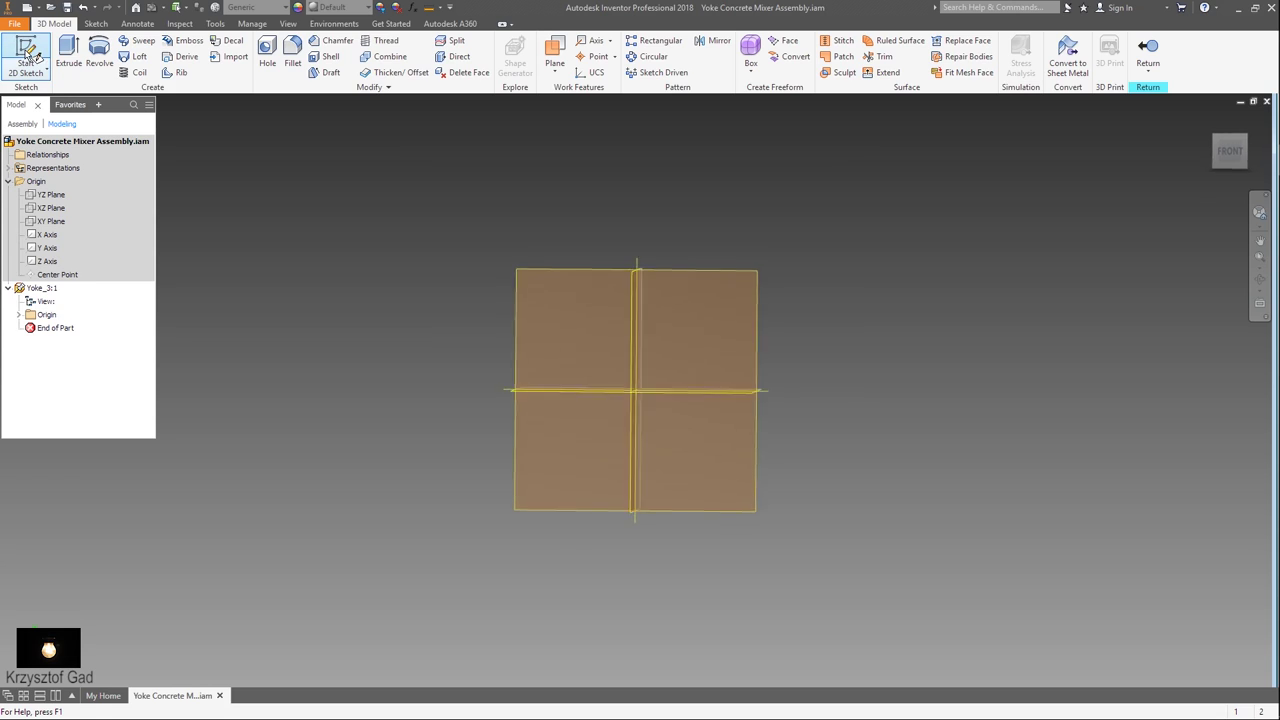
pyautogui.click(525, 330)
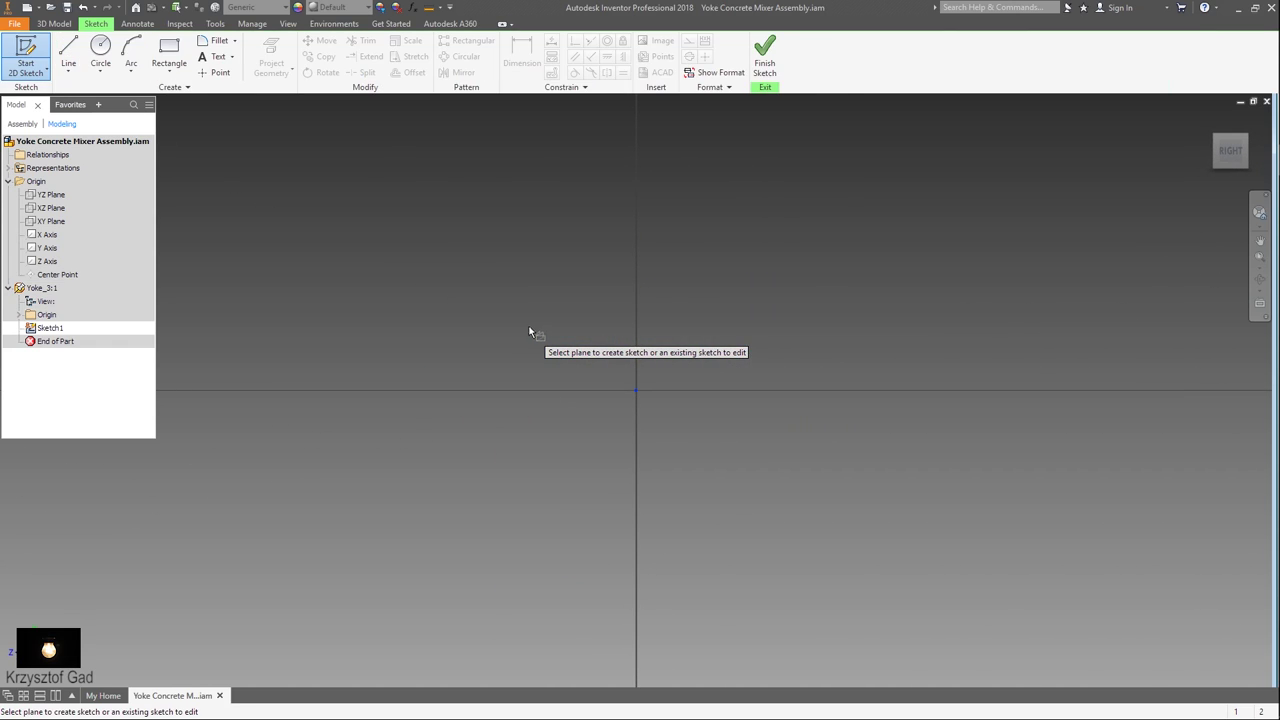
pyautogui.rightClick(562, 292)
pyautogui.click(564, 248)
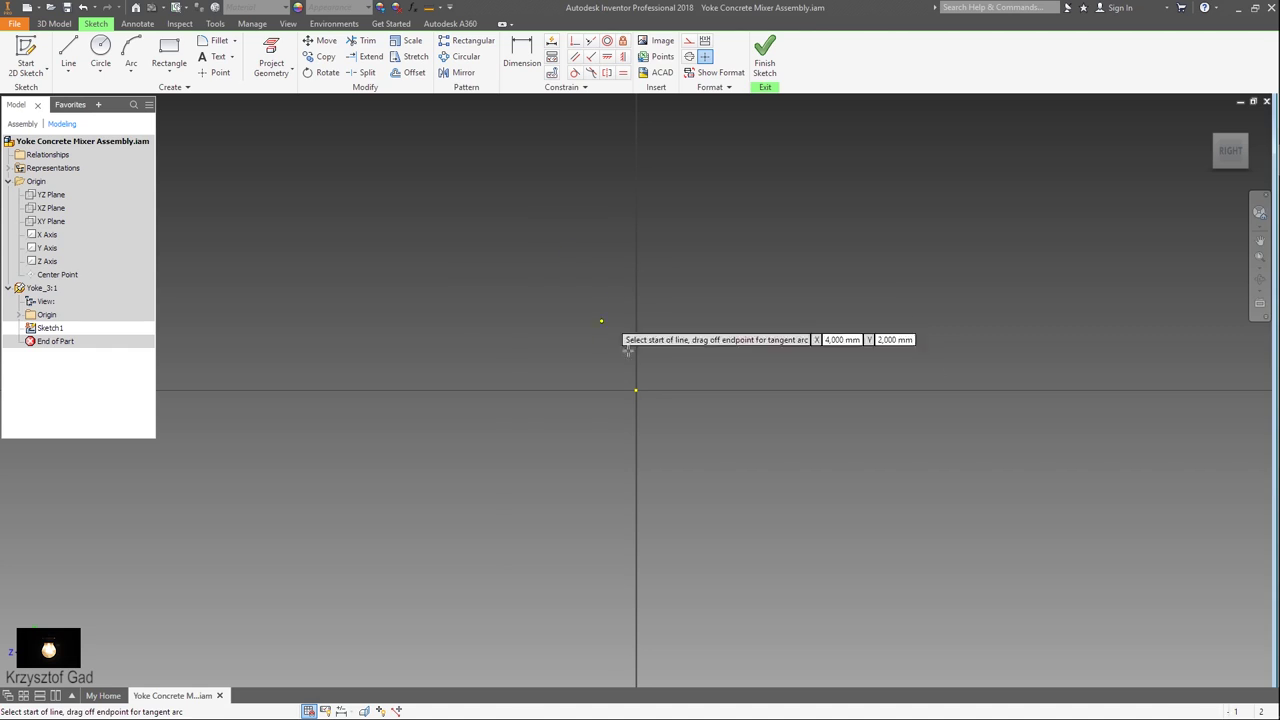
pyautogui.click(636, 390)
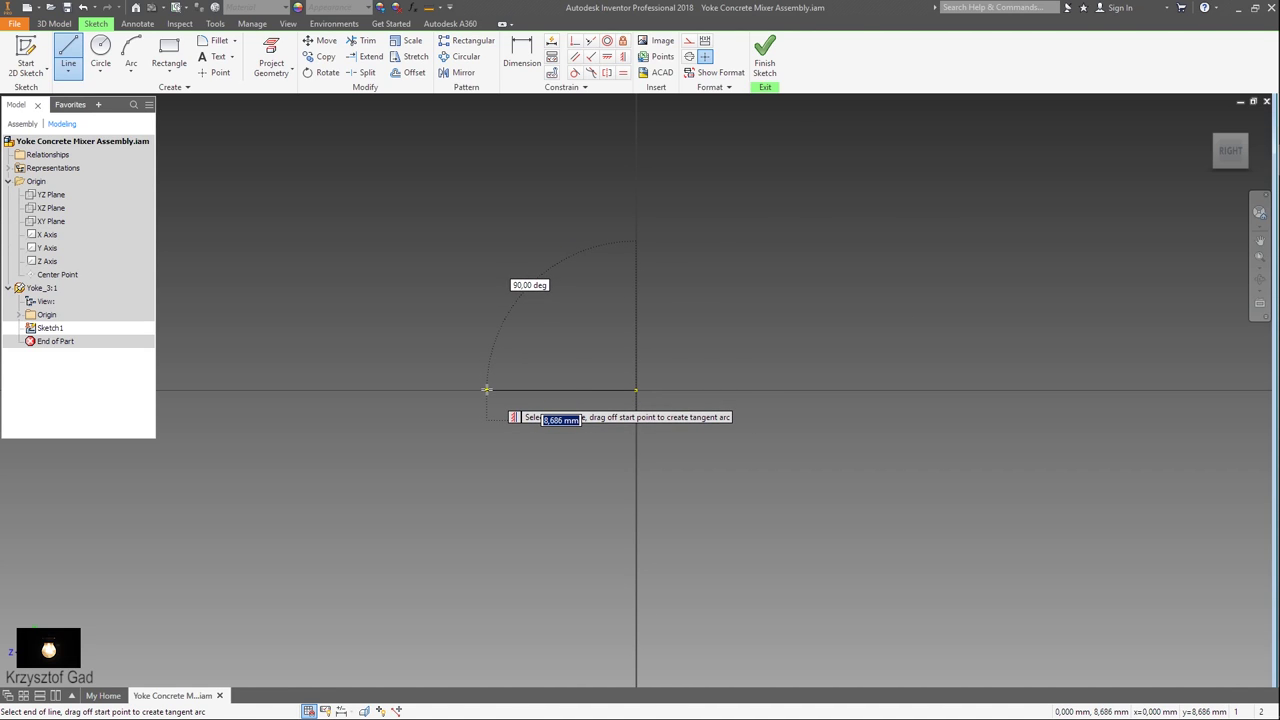
pyautogui.press('Tab')
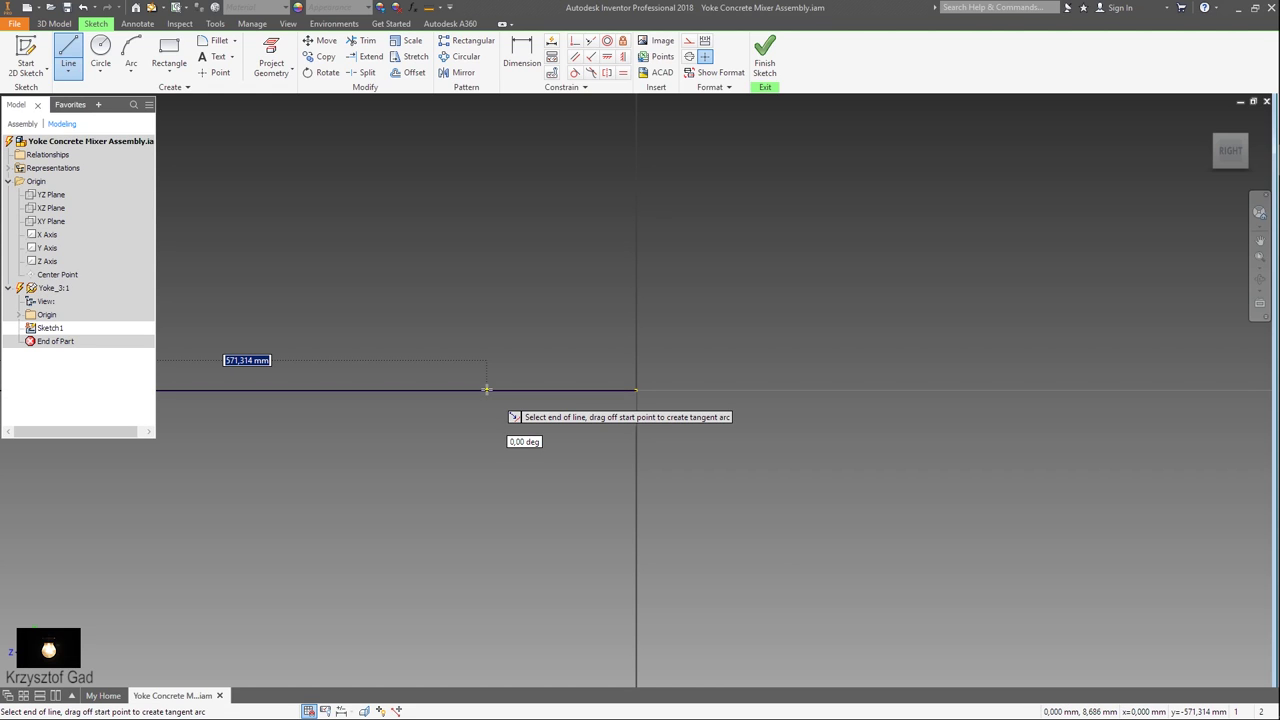
pyautogui.scroll(-5, 486, 389)
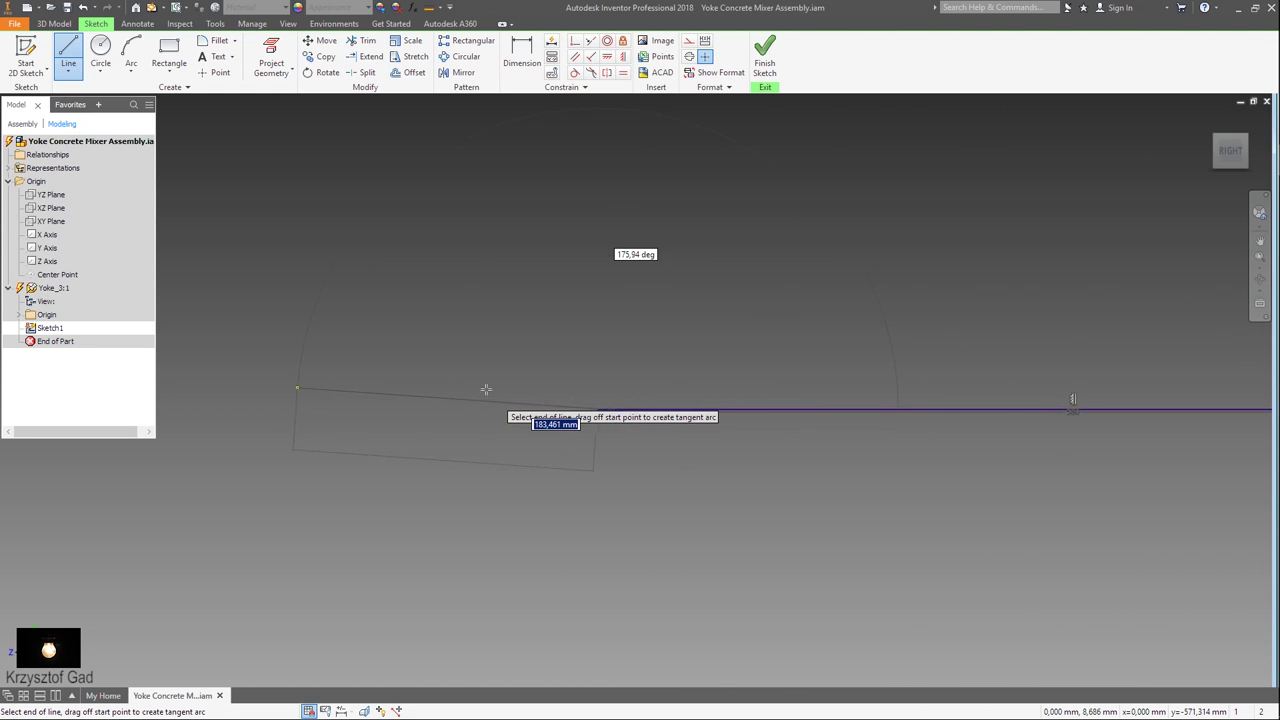
pyautogui.moveTo(486, 389); pyautogui.dragTo(364, 389, button='middle')
pyautogui.write('200')
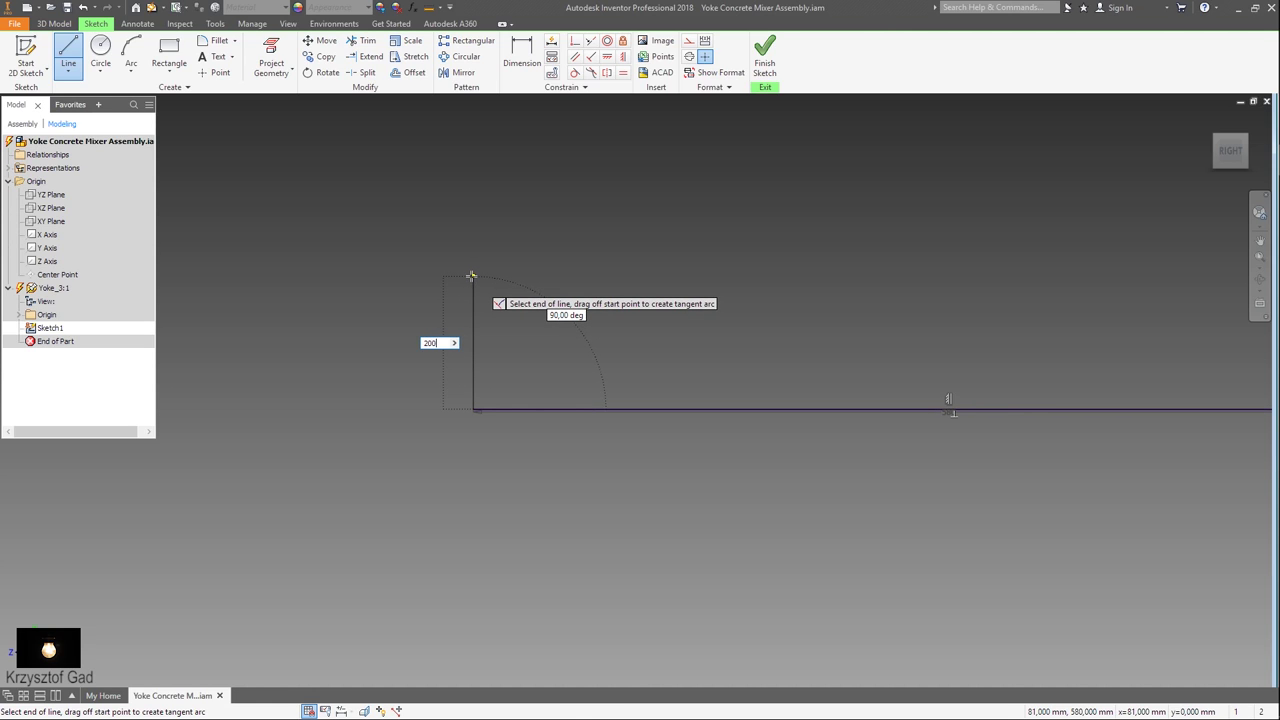
pyautogui.press('Return')
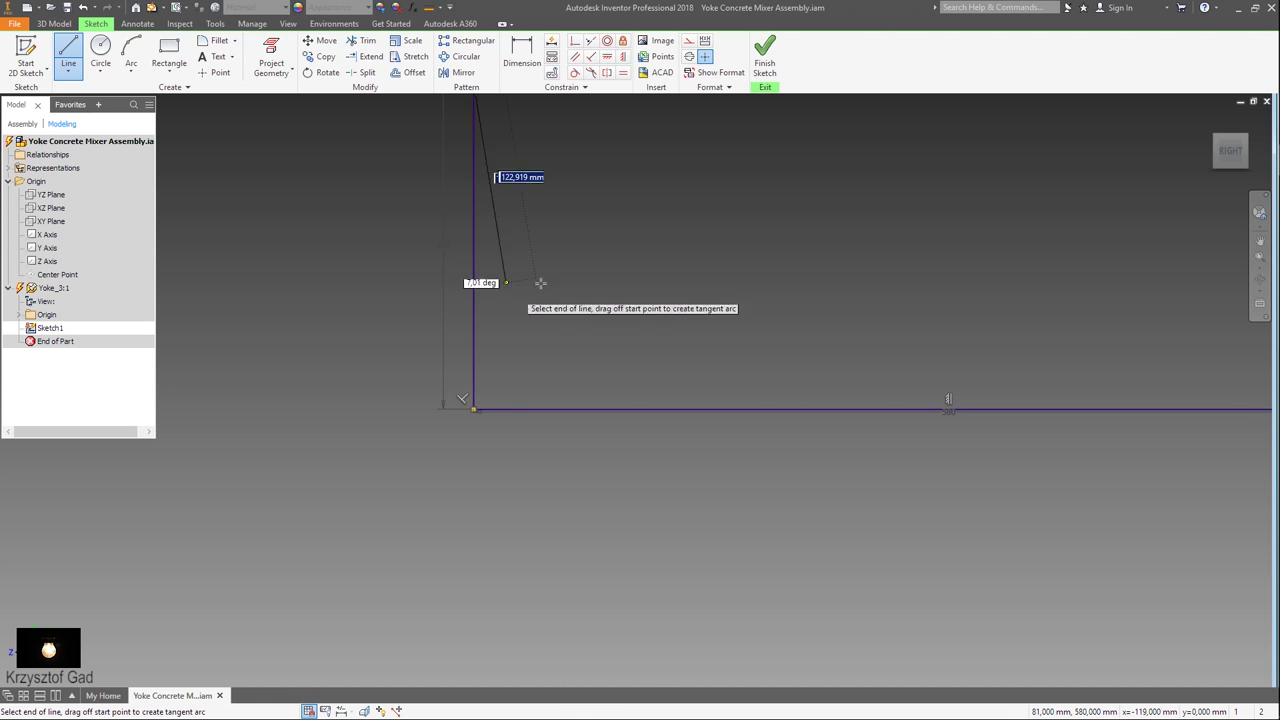
pyautogui.rightClick(574, 290)
pyautogui.click(628, 288)
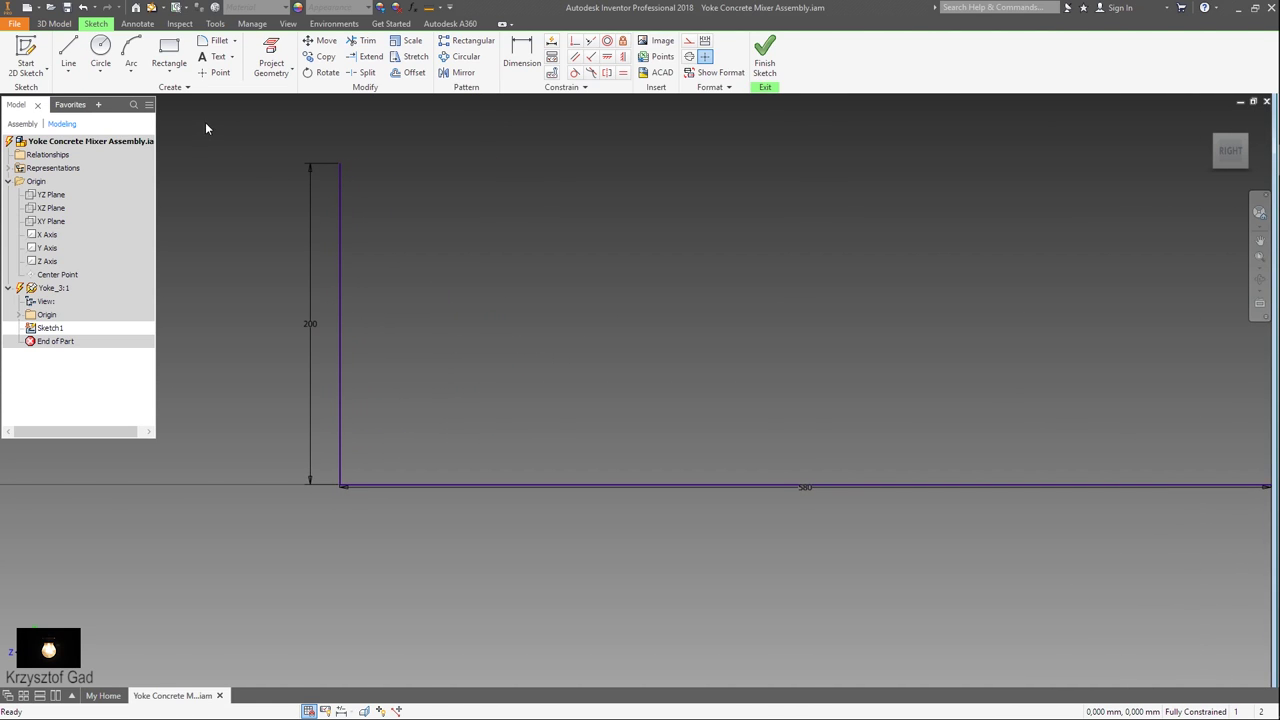
# Round the path's corner with a 200 radius sketch fillet
pyautogui.click(217, 40)
pyautogui.write('200')
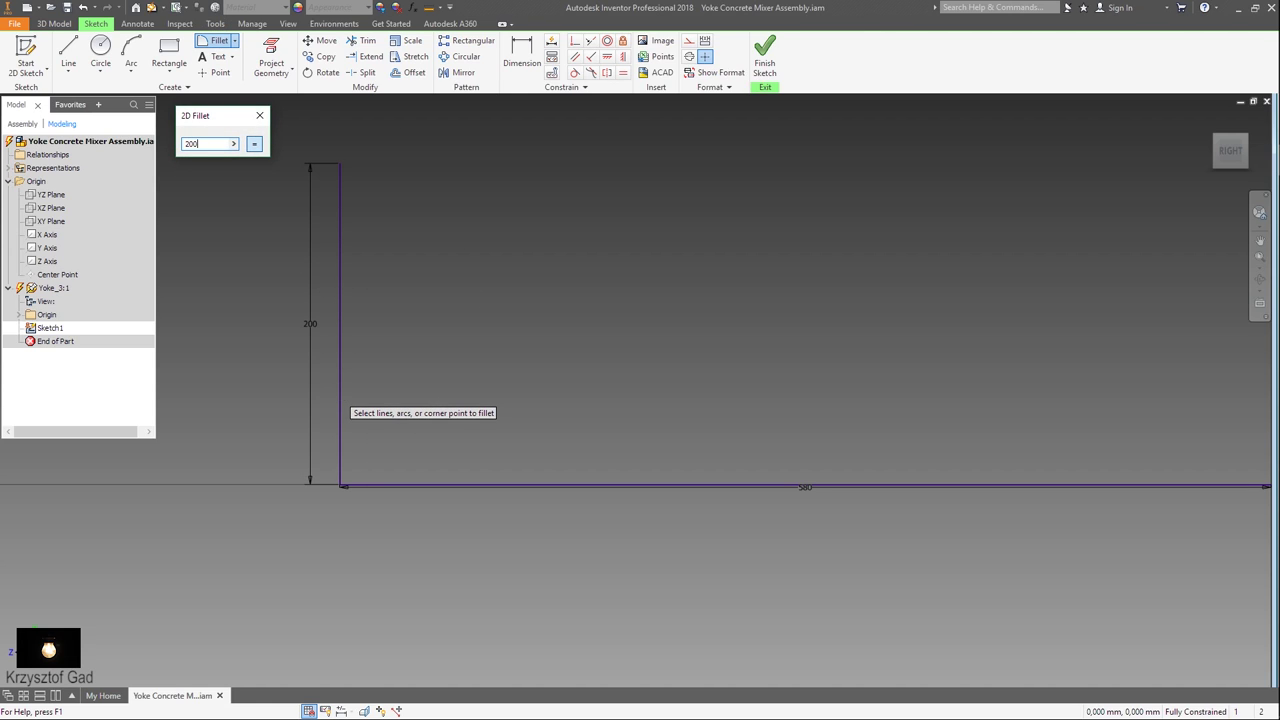
pyautogui.click(348, 468)
pyautogui.scroll(3, 437, 402)
pyautogui.scroll(-3, 437, 402)
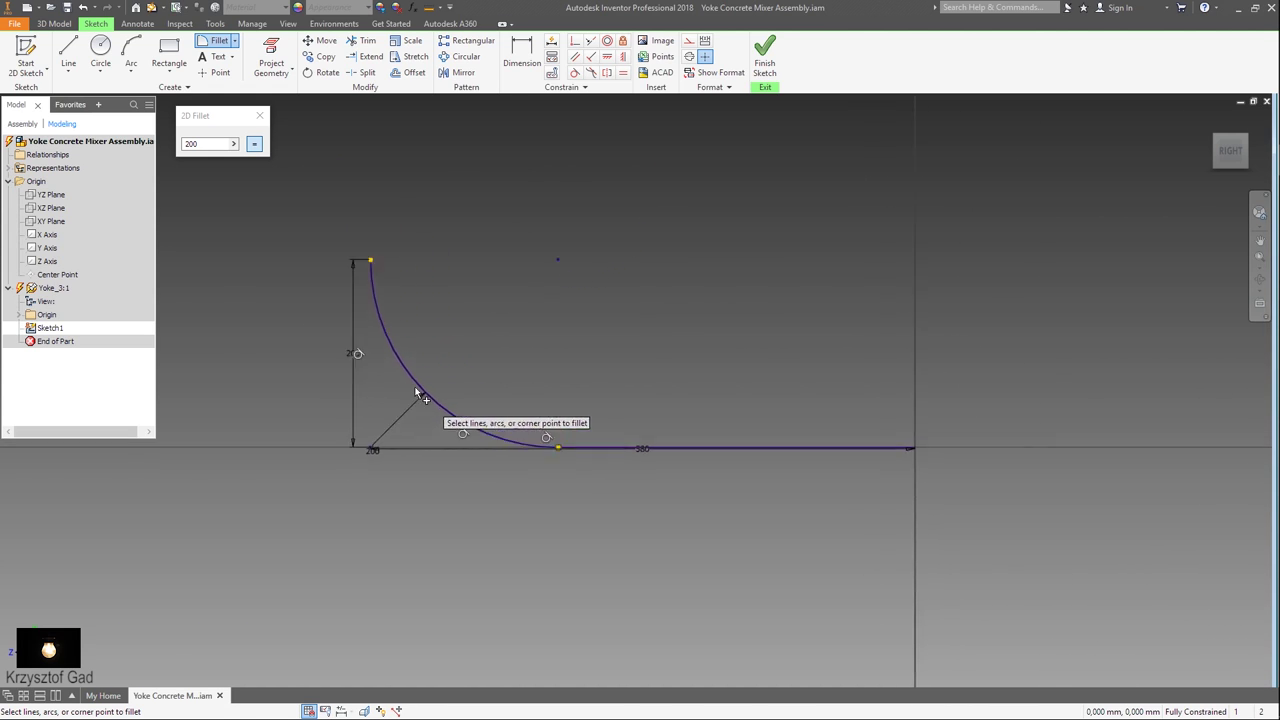
# Draw a short line from the arc to mark the split point
pyautogui.press('l')
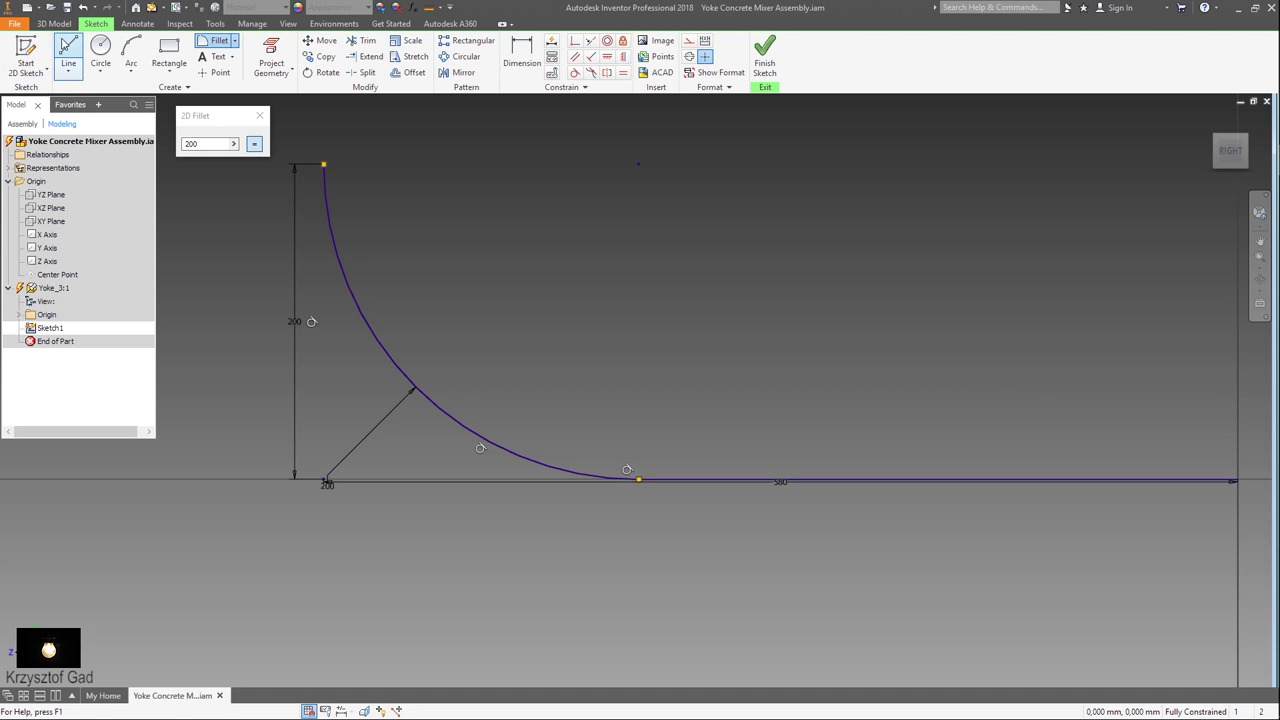
pyautogui.click(368, 322)
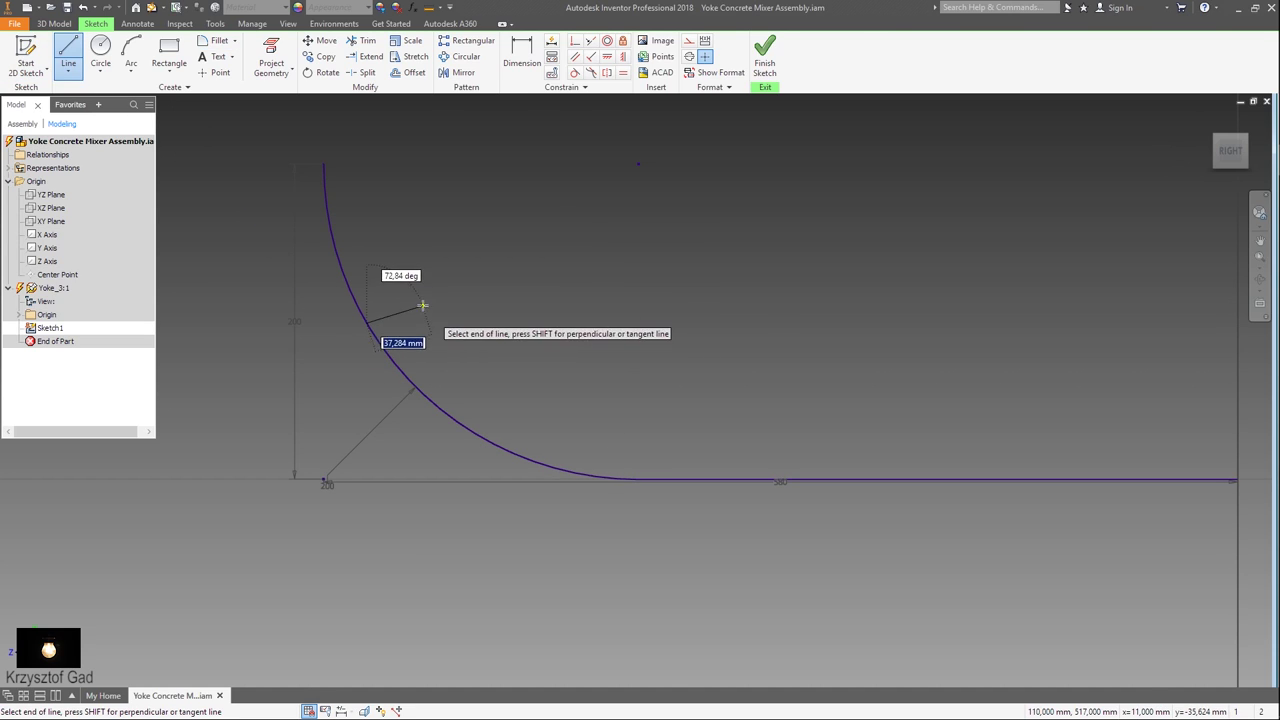
pyautogui.click(431, 286)
pyautogui.rightClick(432, 285)
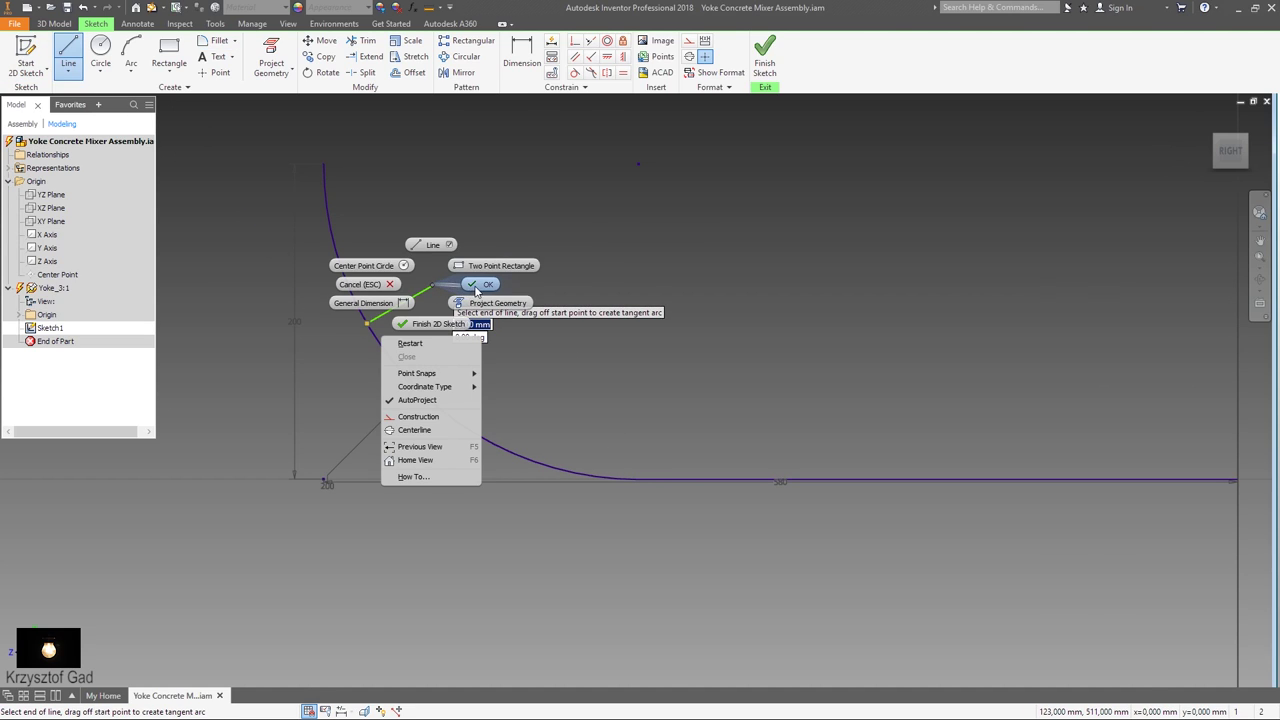
pyautogui.click(476, 289)
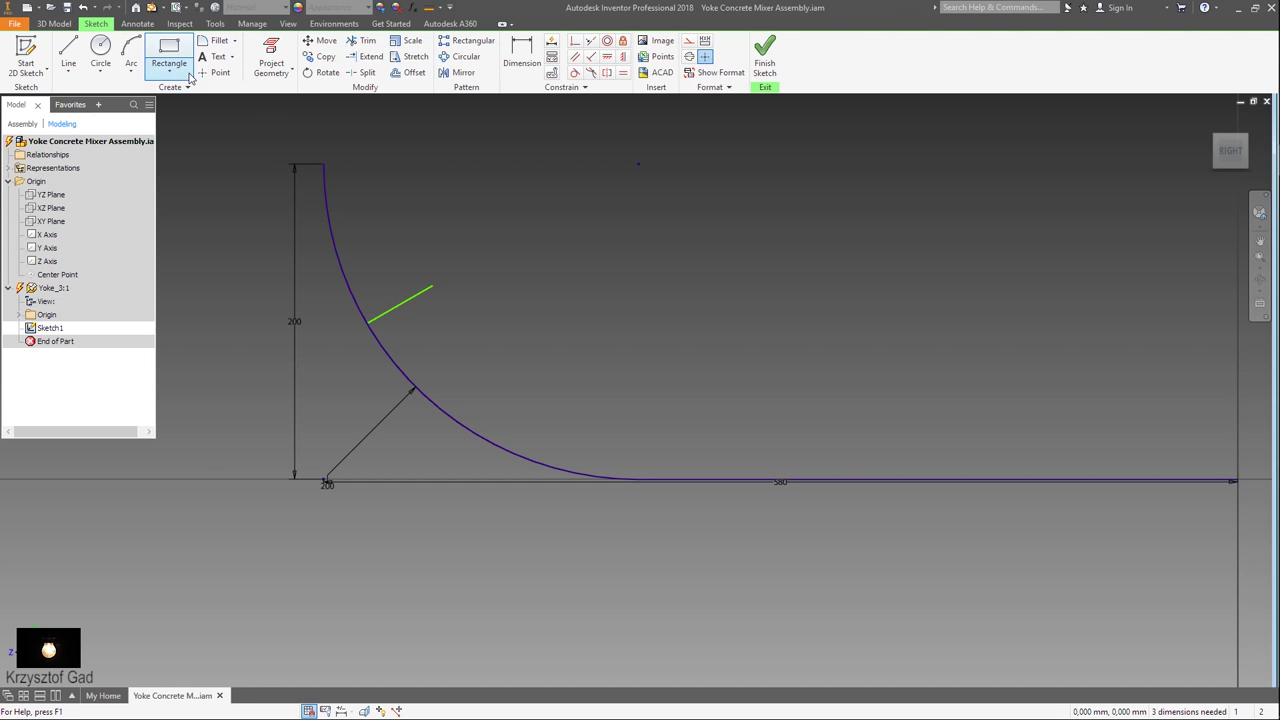
# Split the arc at the short line and select its upper piece for construction
pyautogui.click(352, 74)
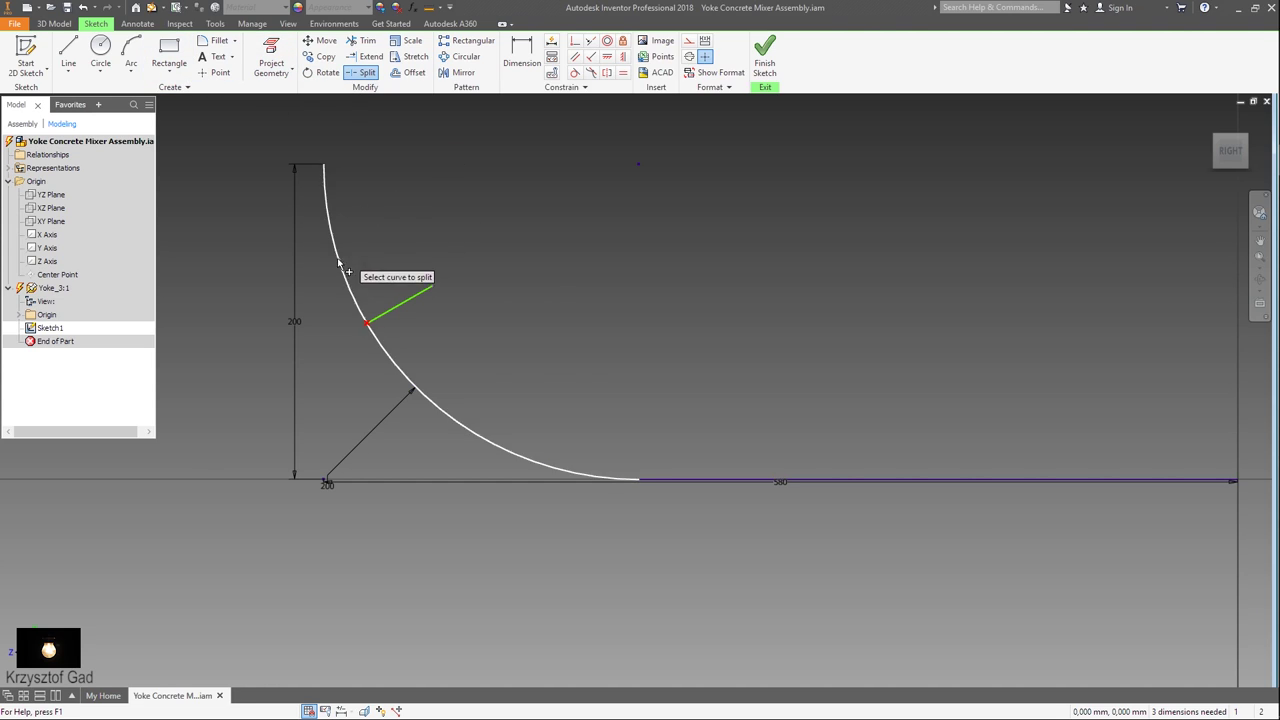
pyautogui.rightClick(397, 259)
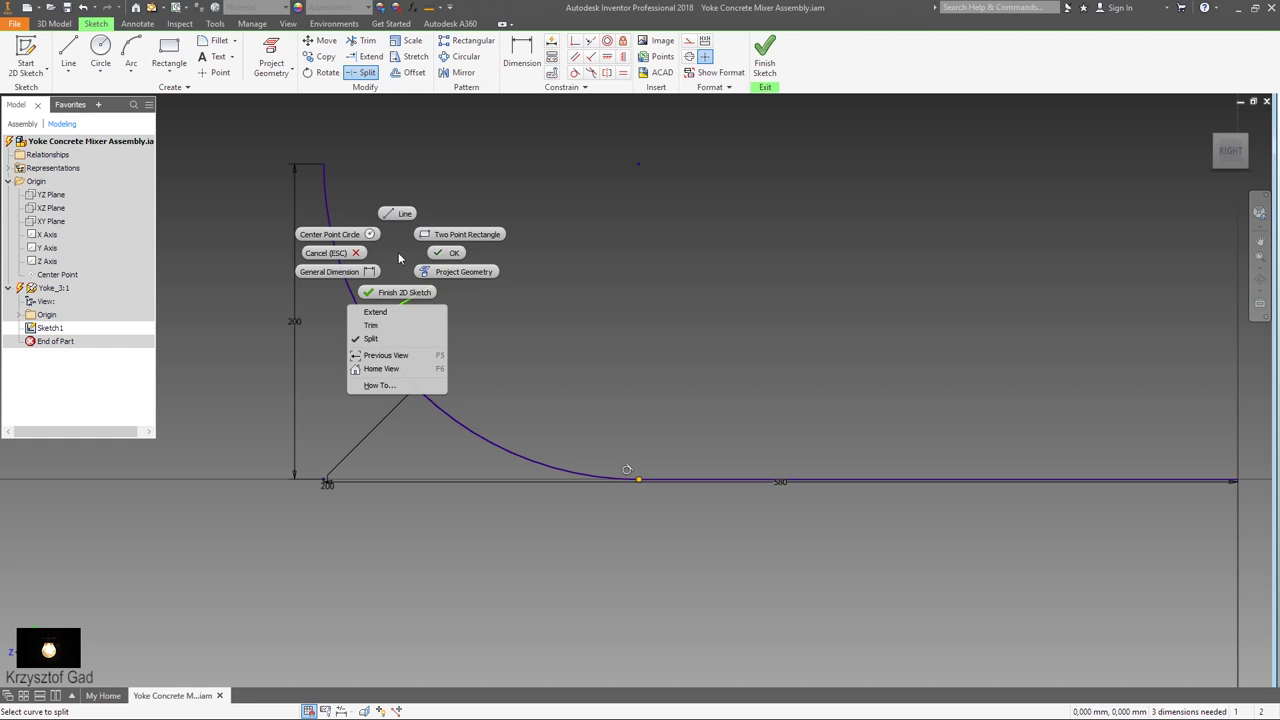
pyautogui.click(445, 250)
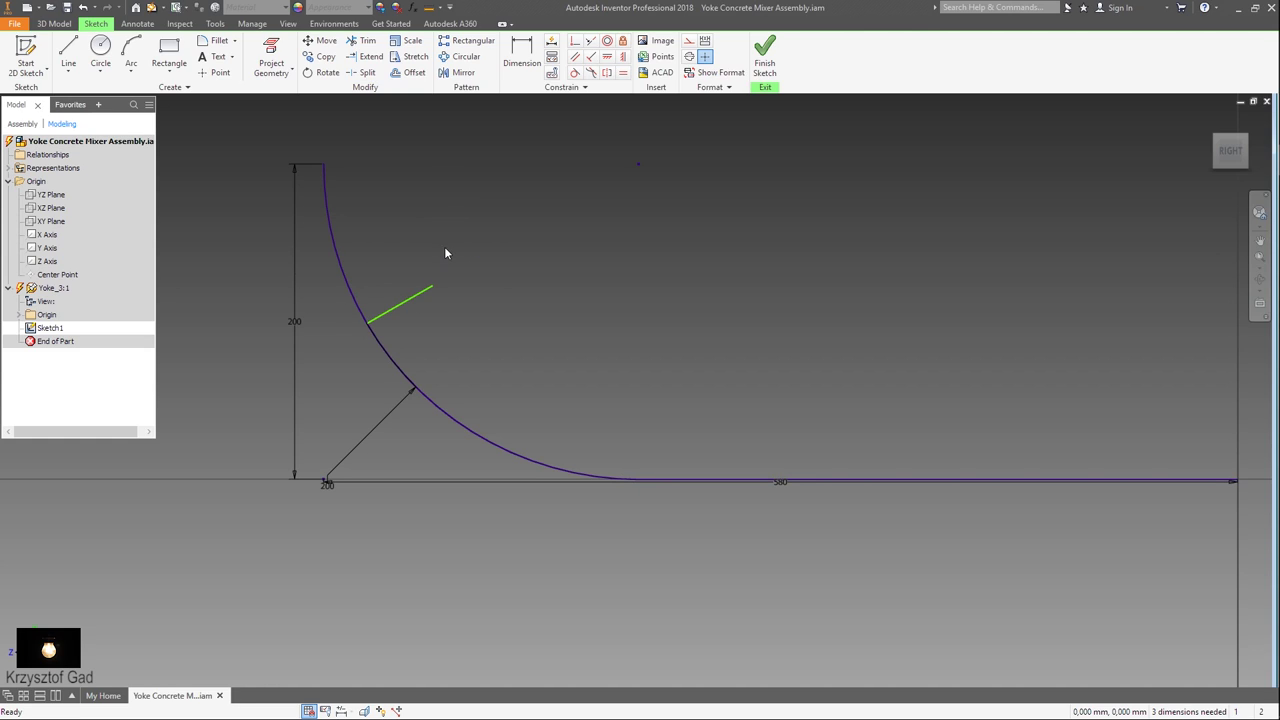
pyautogui.click(346, 272)
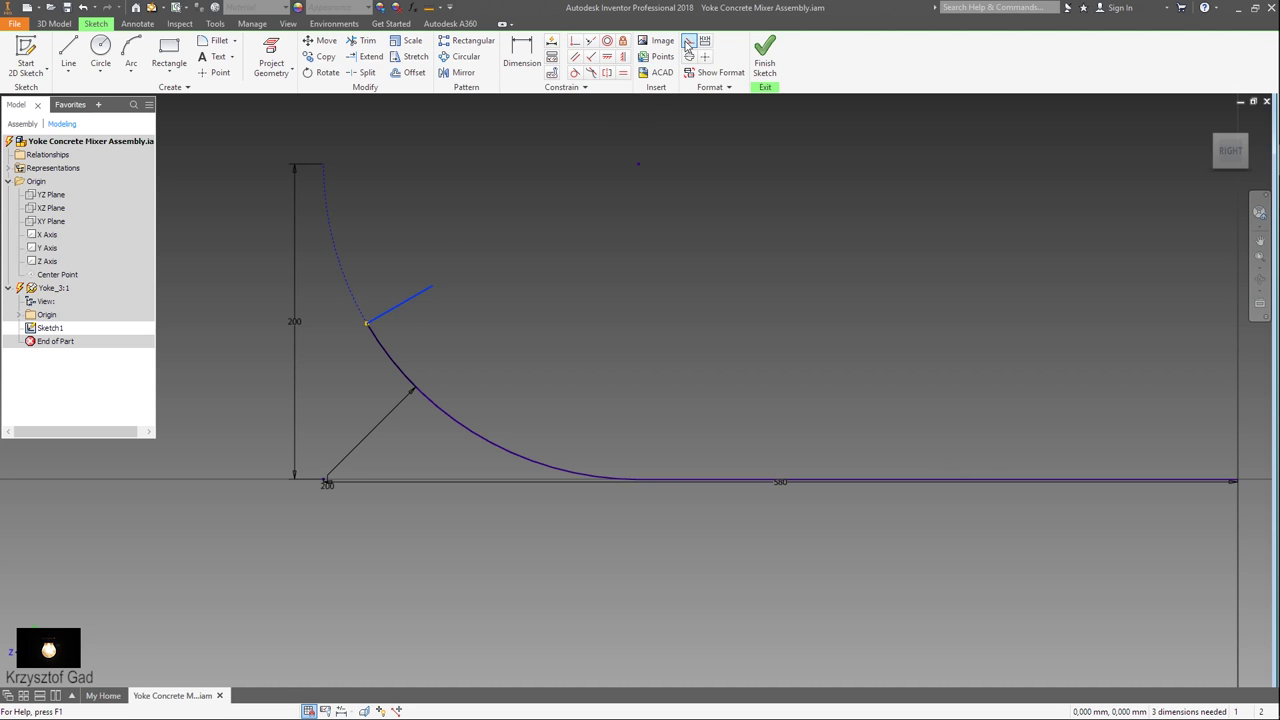
# Finish Sketch1 and start a new sketch on the XY Plane
pyautogui.click(763, 58)
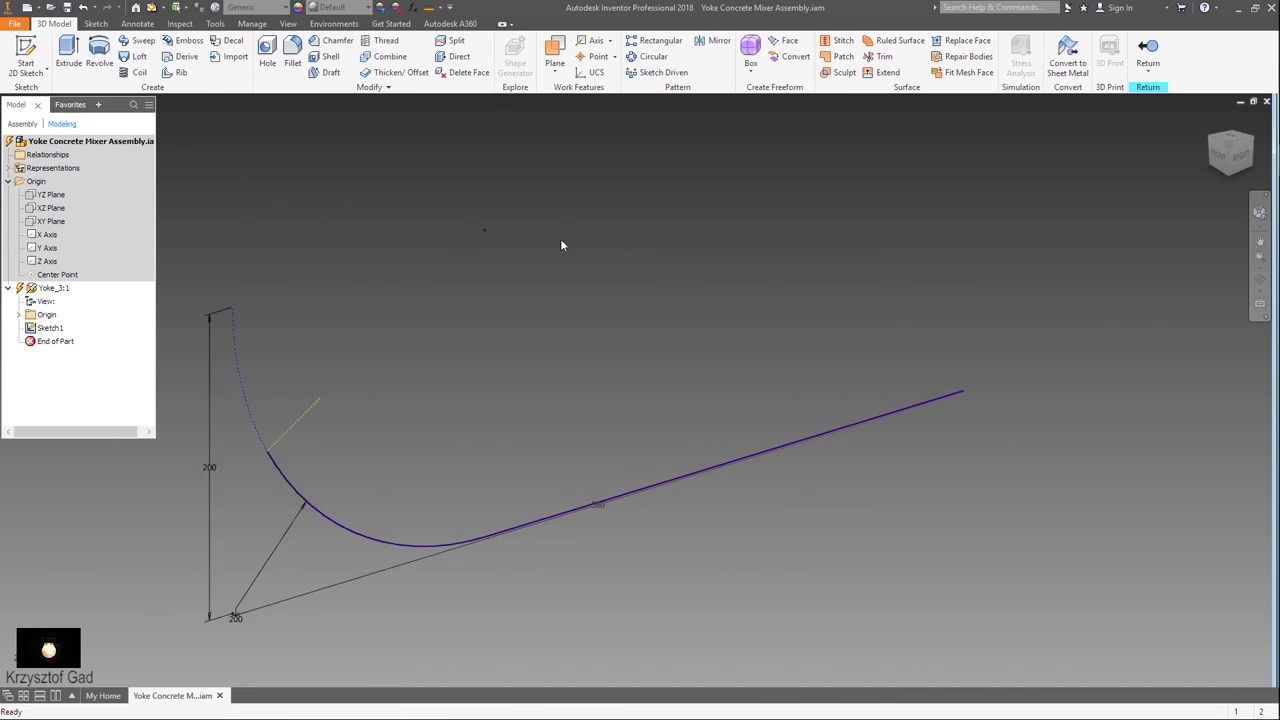
pyautogui.click(8, 42)
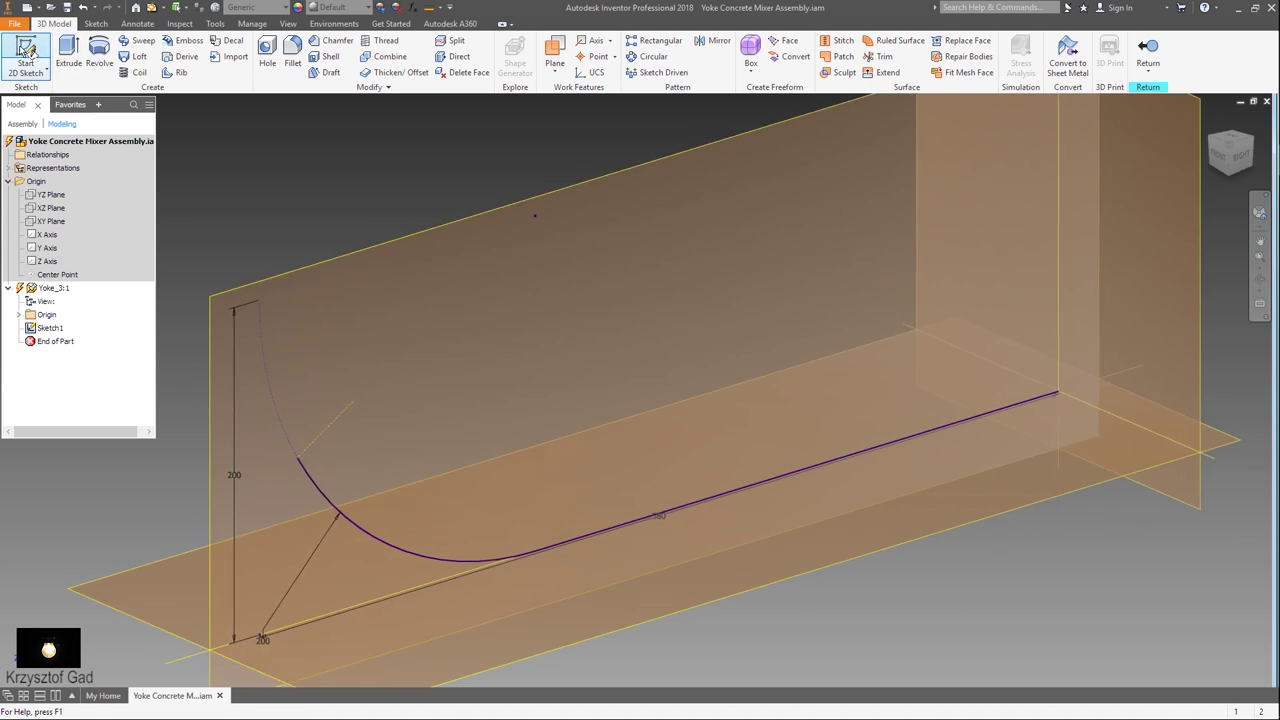
pyautogui.click(947, 311)
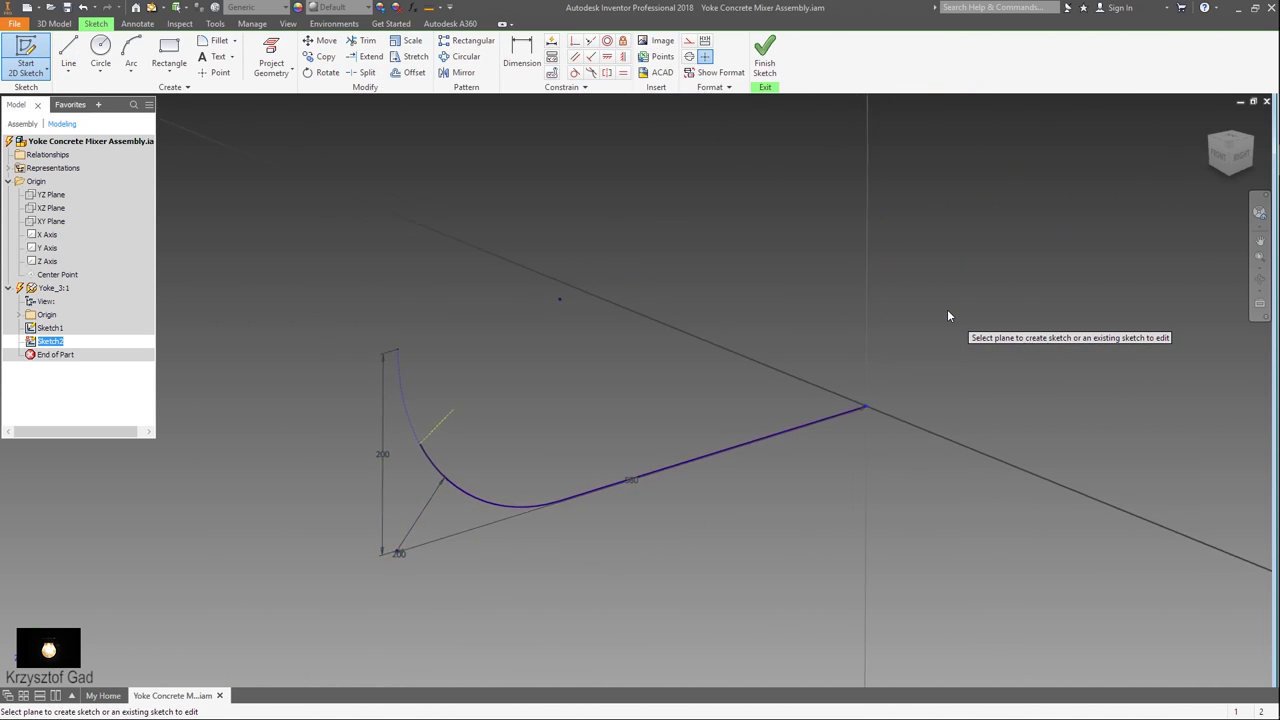
# Draw a 50 mm diameter circle centred at the sketch origin and finish the sketch
pyautogui.rightClick(823, 351)
pyautogui.click(755, 332)
pyautogui.scroll(-4, 700, 365)
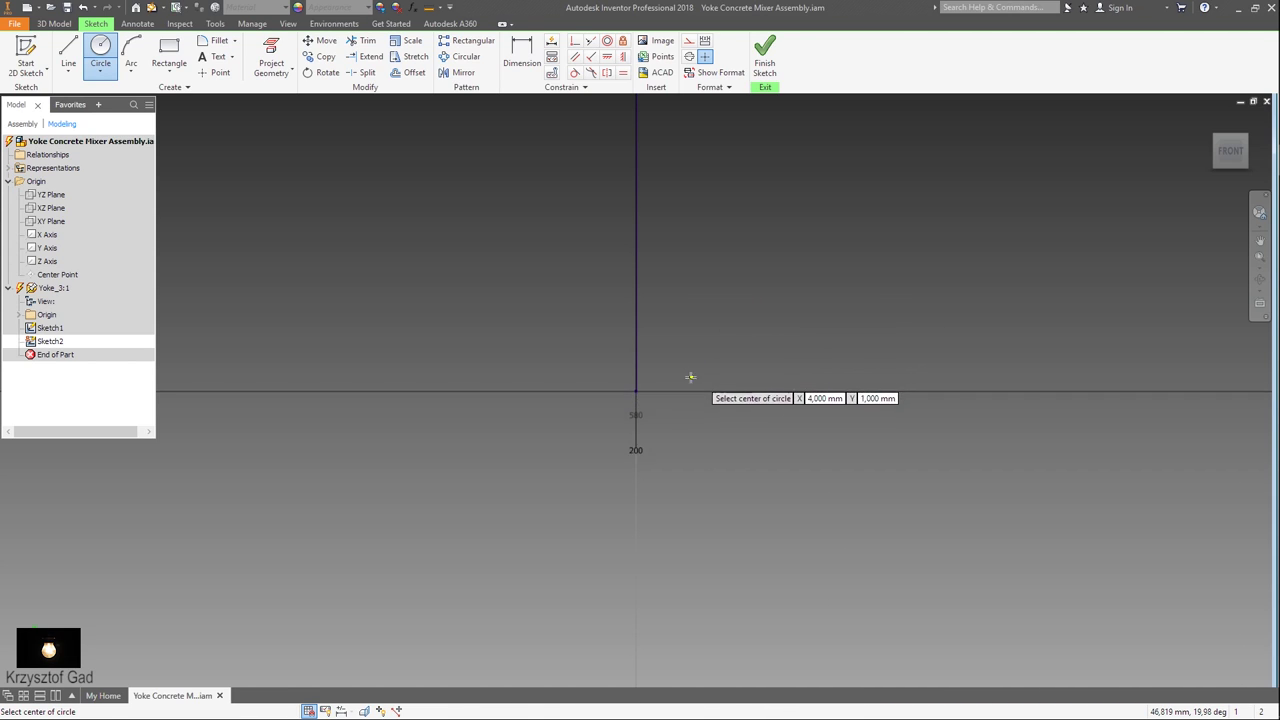
pyautogui.click(634, 391)
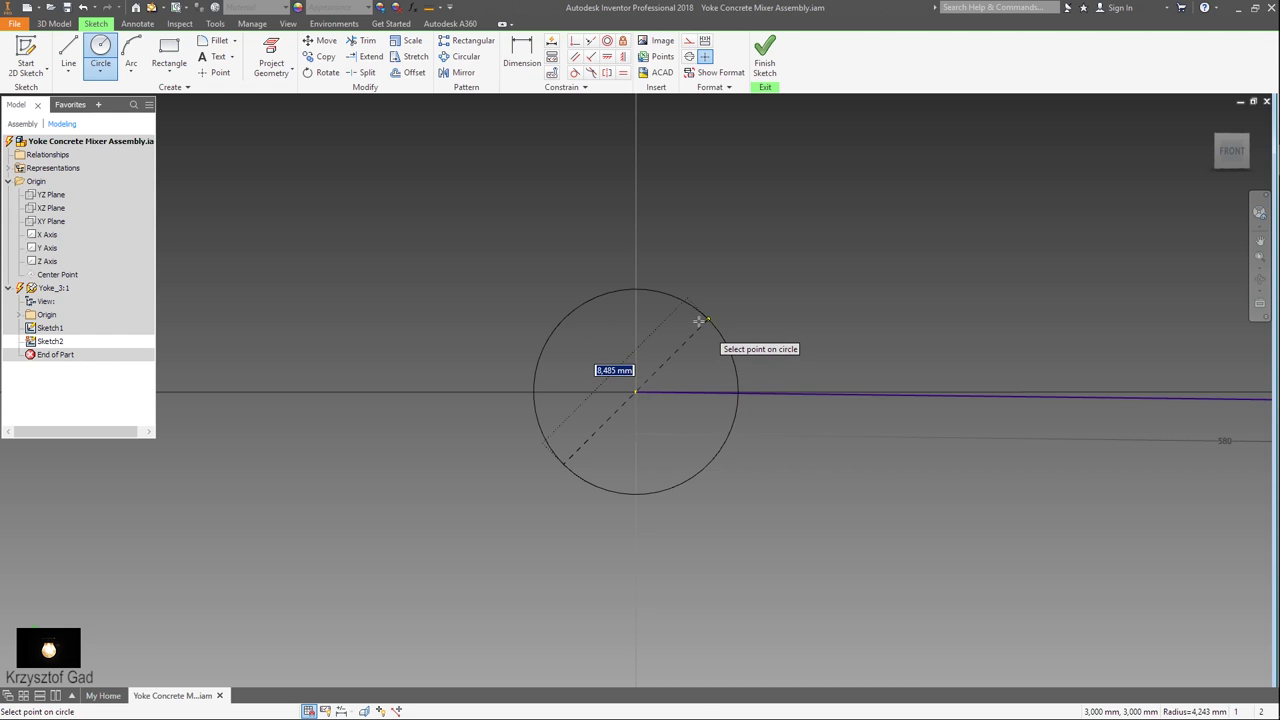
pyautogui.press('Return')
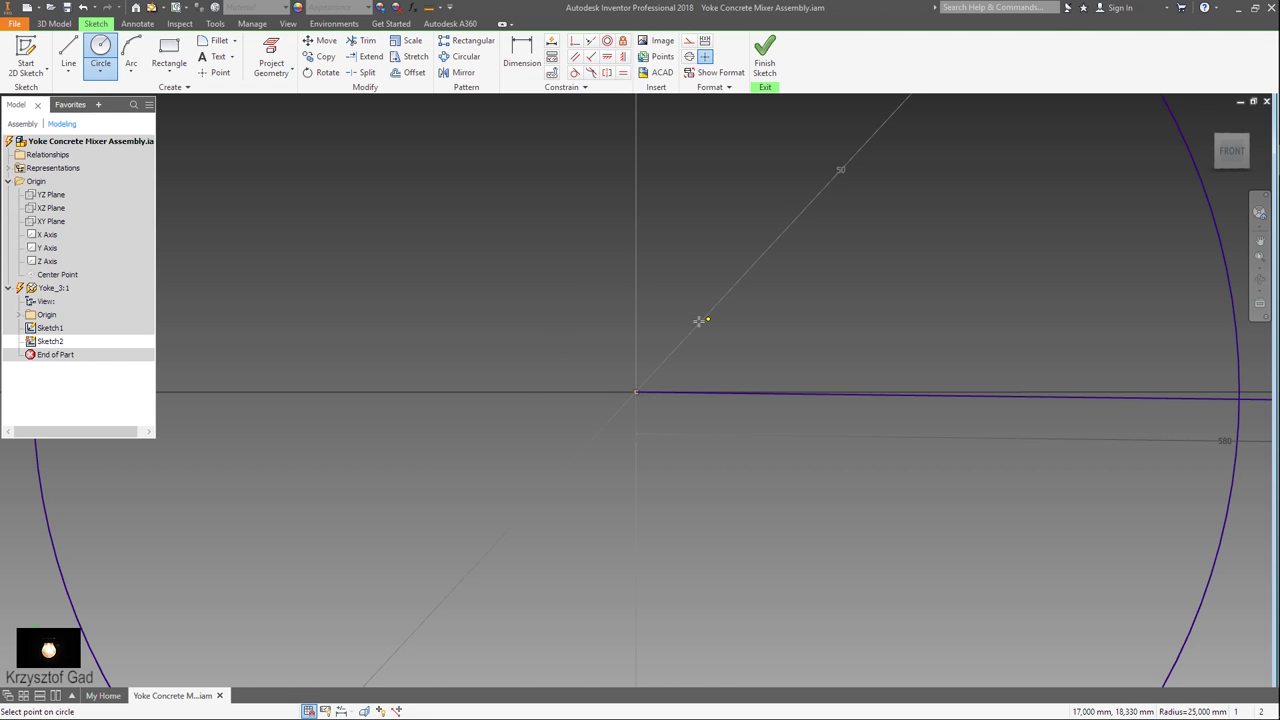
pyautogui.scroll(5, 698, 321)
pyautogui.press('F6')
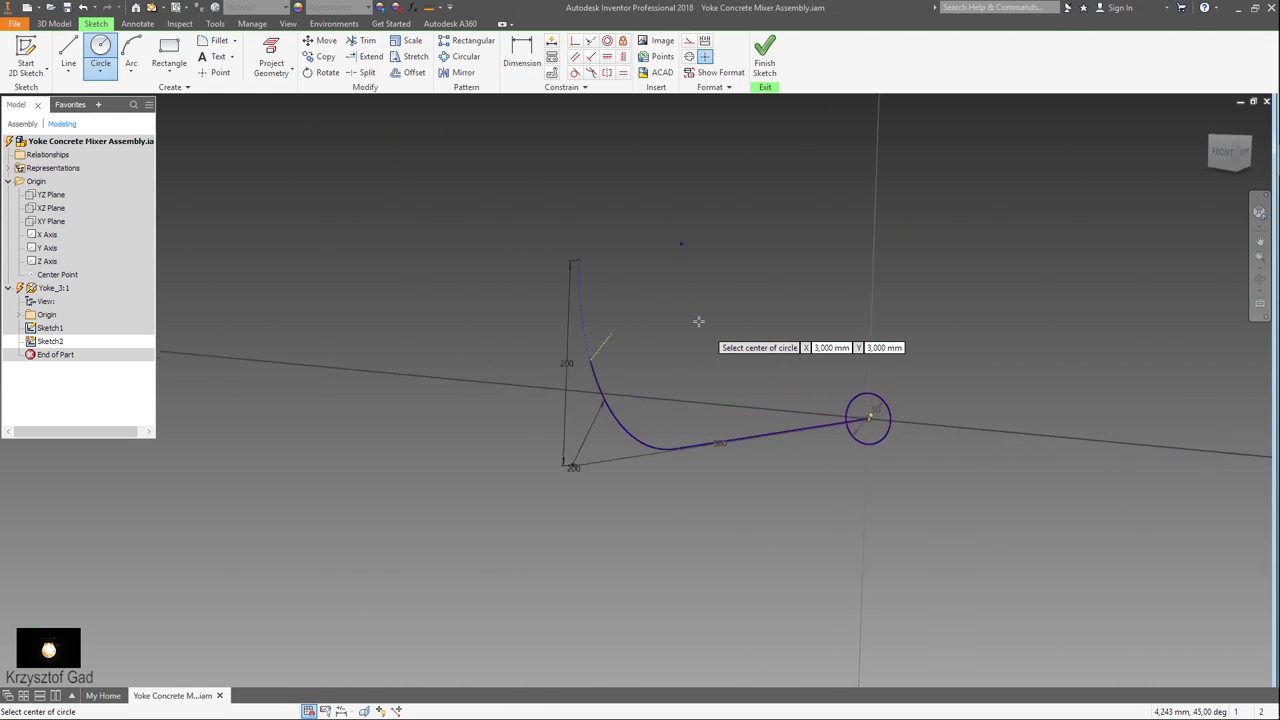
pyautogui.rightClick(605, 205)
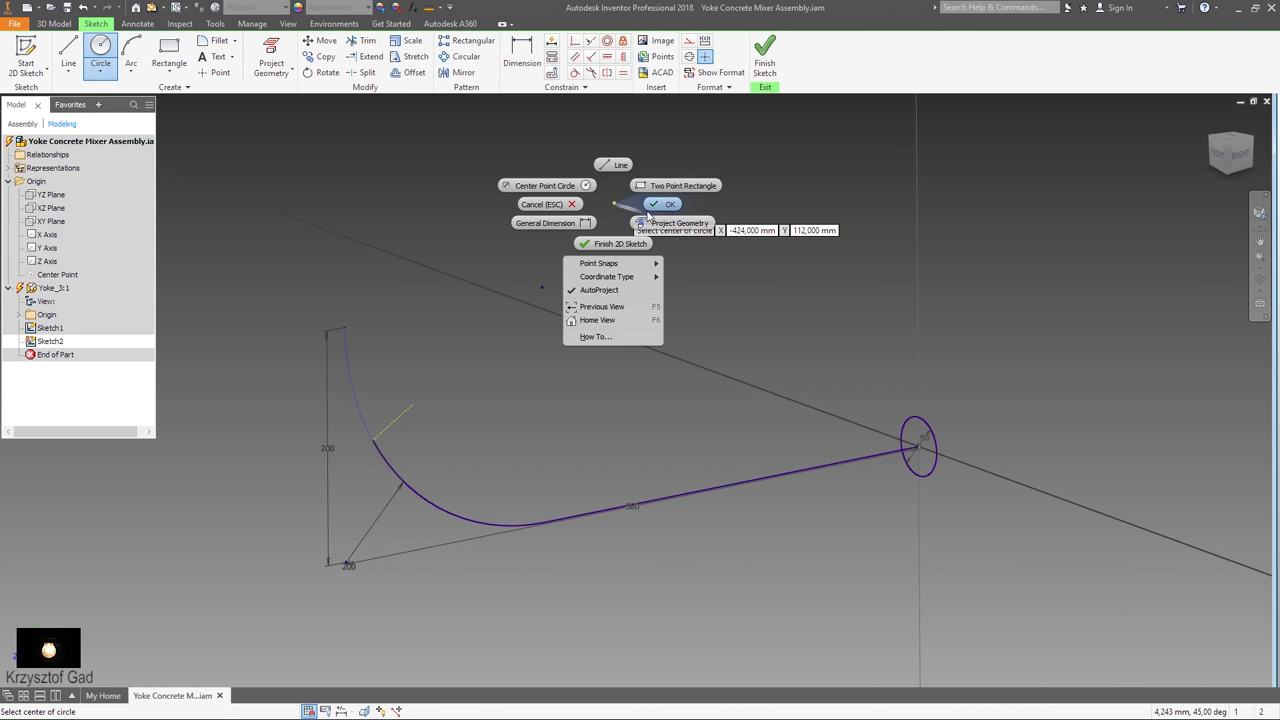
pyautogui.click(620, 242)
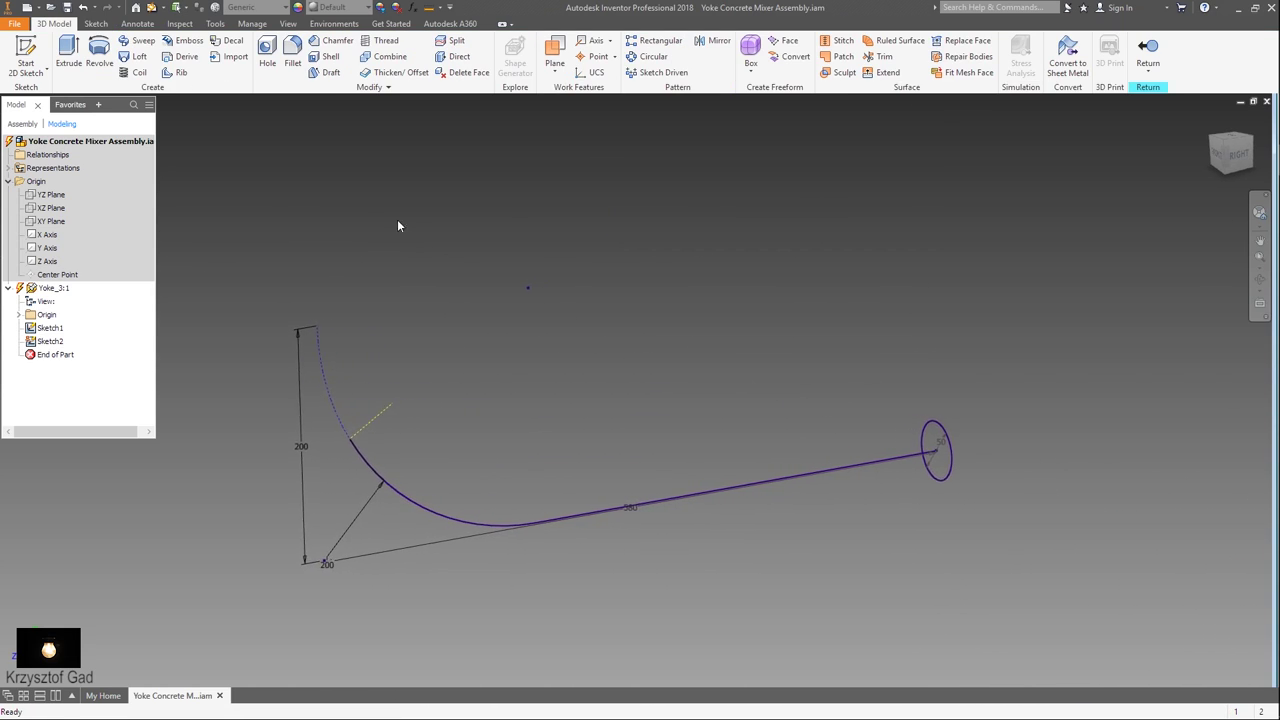
# Sweep the 50 mm circle along the bent path as a surface, creating SweepSrf1
pyautogui.click(137, 46)
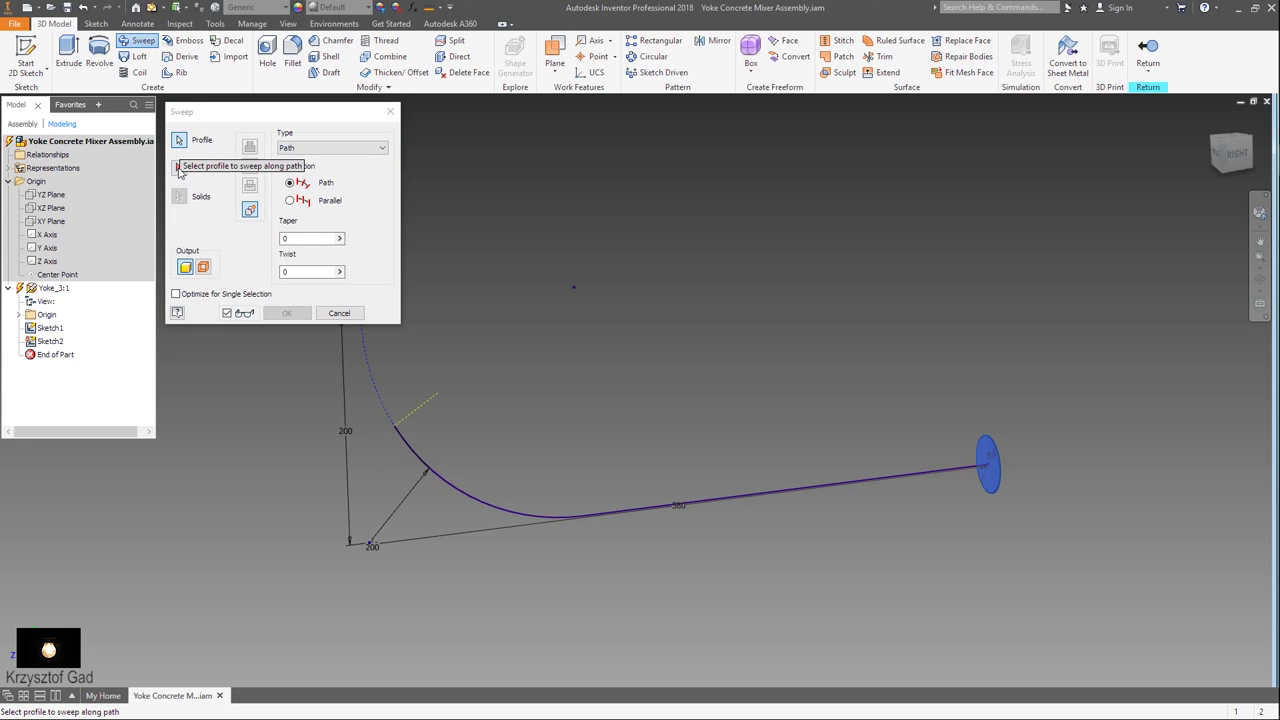
pyautogui.click(476, 500)
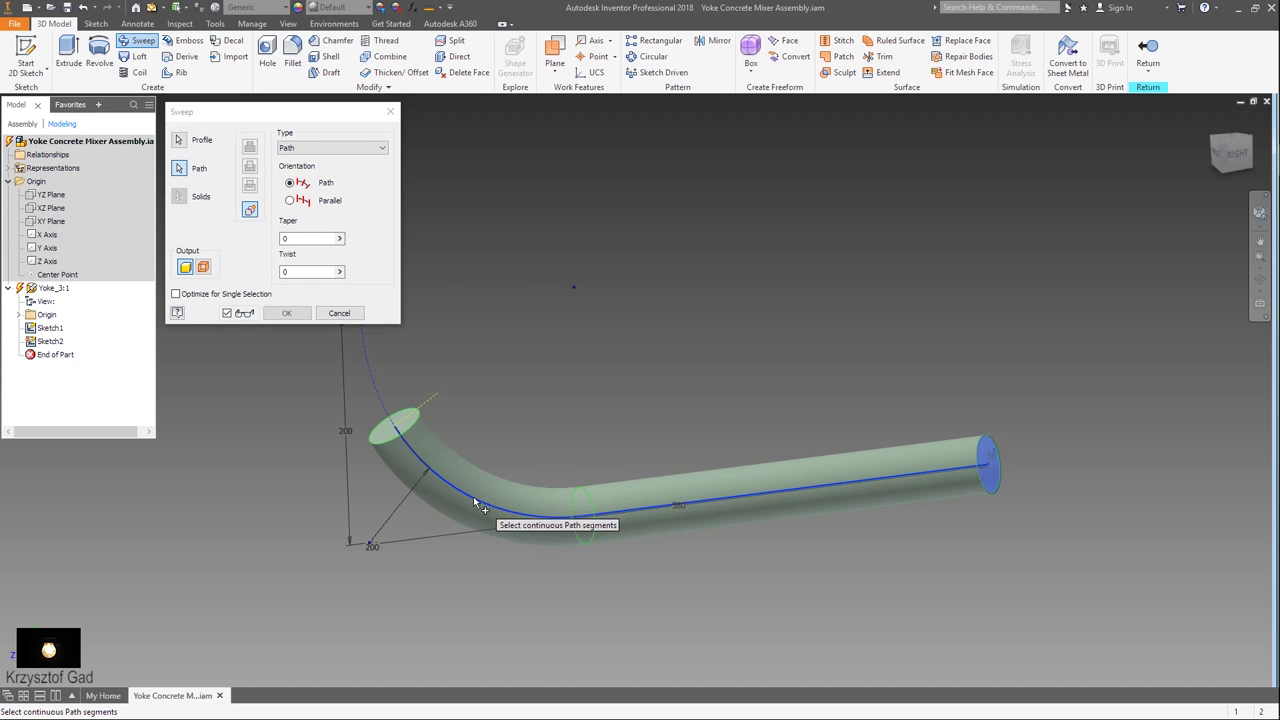
pyautogui.click(204, 267)
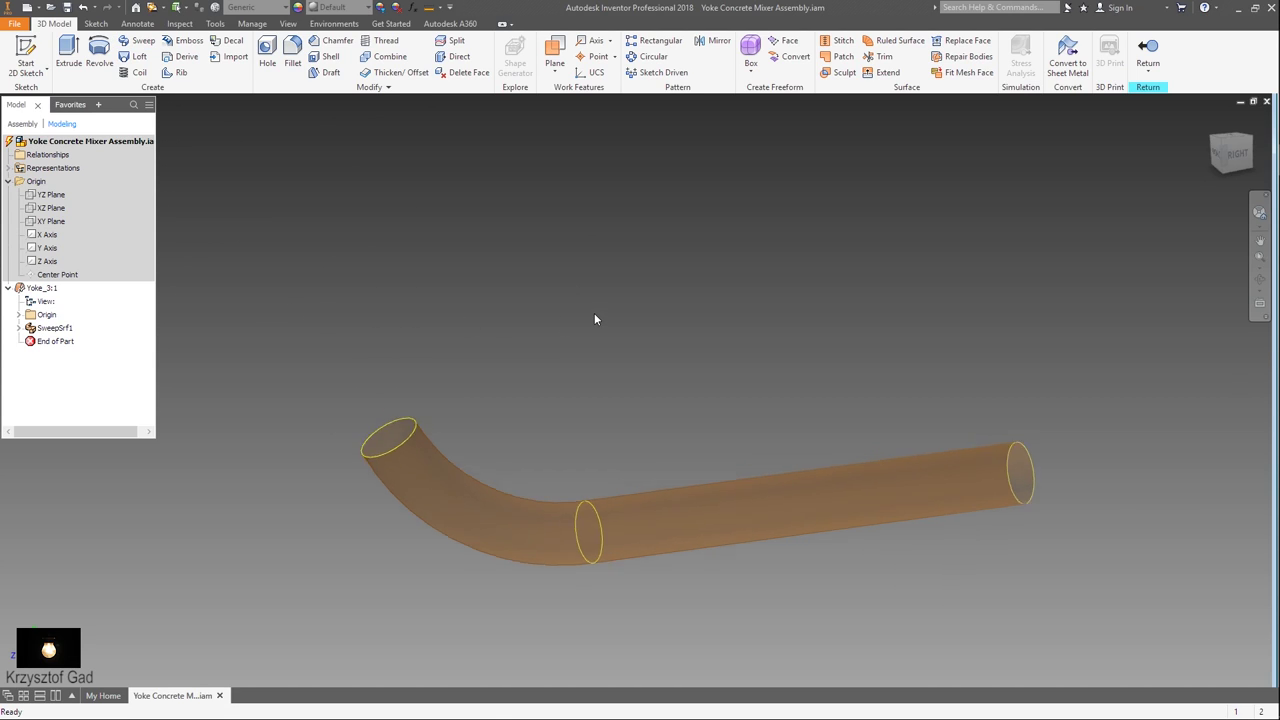
pyautogui.keyDown('shift'); pyautogui.moveTo(594, 313); pyautogui.dragTo(590, 308, button='middle'); pyautogui.keyUp('shift')
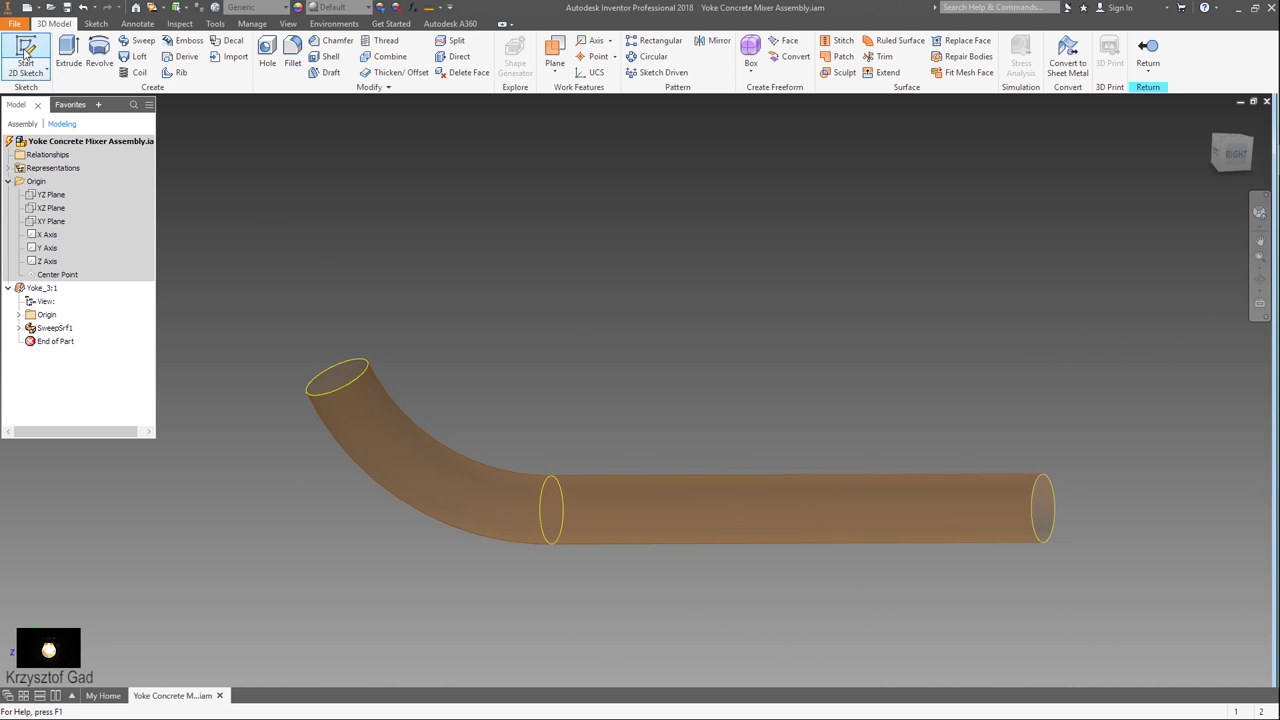
# On the YZ Plane, draw a 580 mm horizontal and 357 mm vertical line from the tube's end
pyautogui.click(27, 60)
pyautogui.click(18, 315)
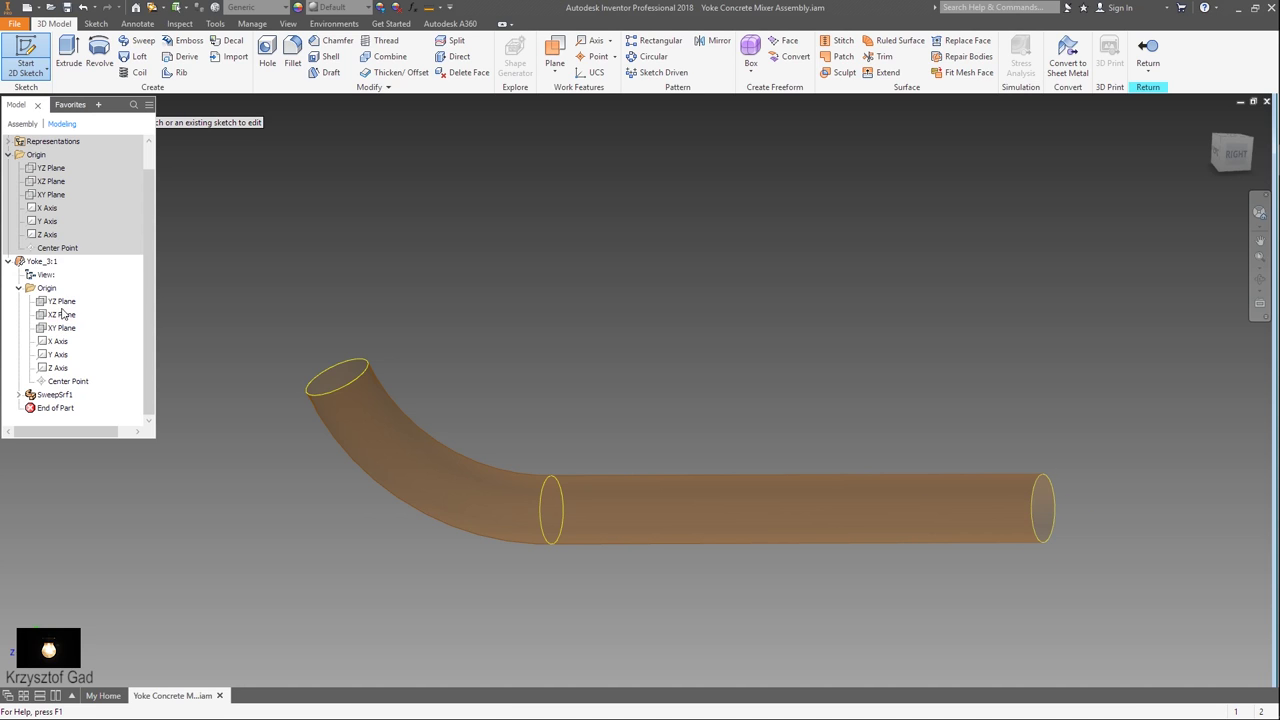
pyautogui.click(60, 308)
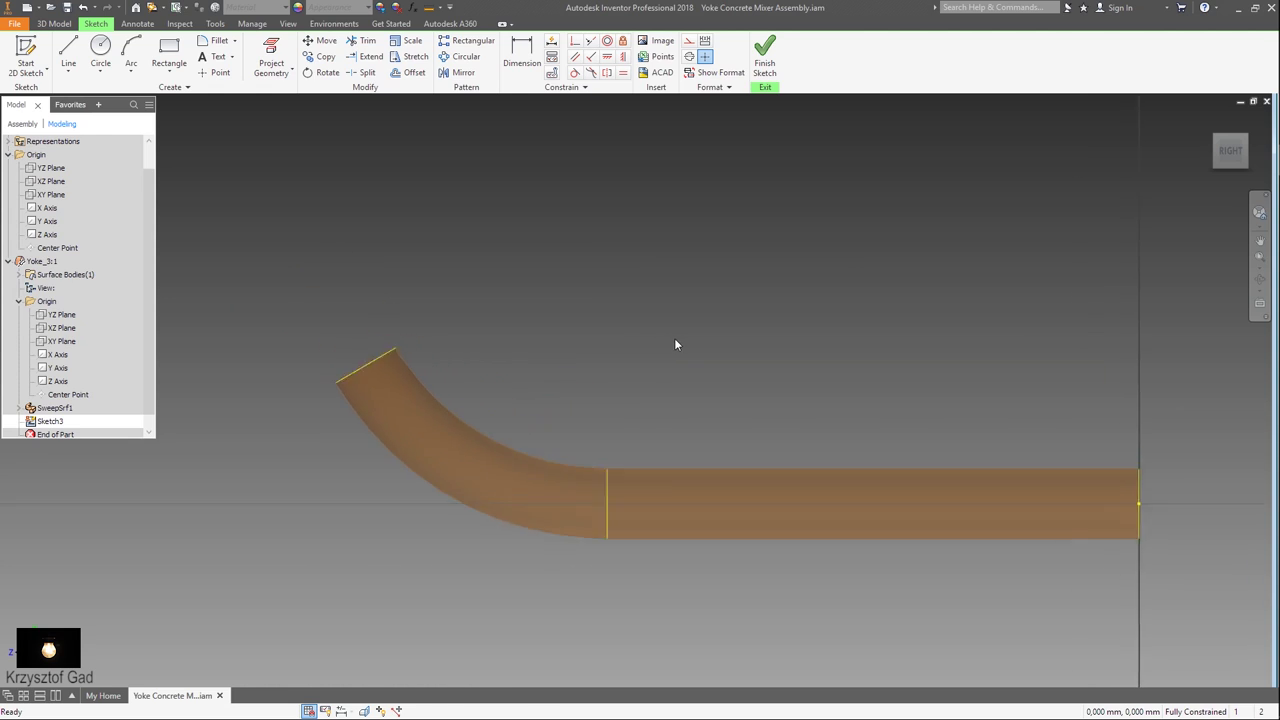
pyautogui.rightClick(700, 370)
pyautogui.click(697, 322)
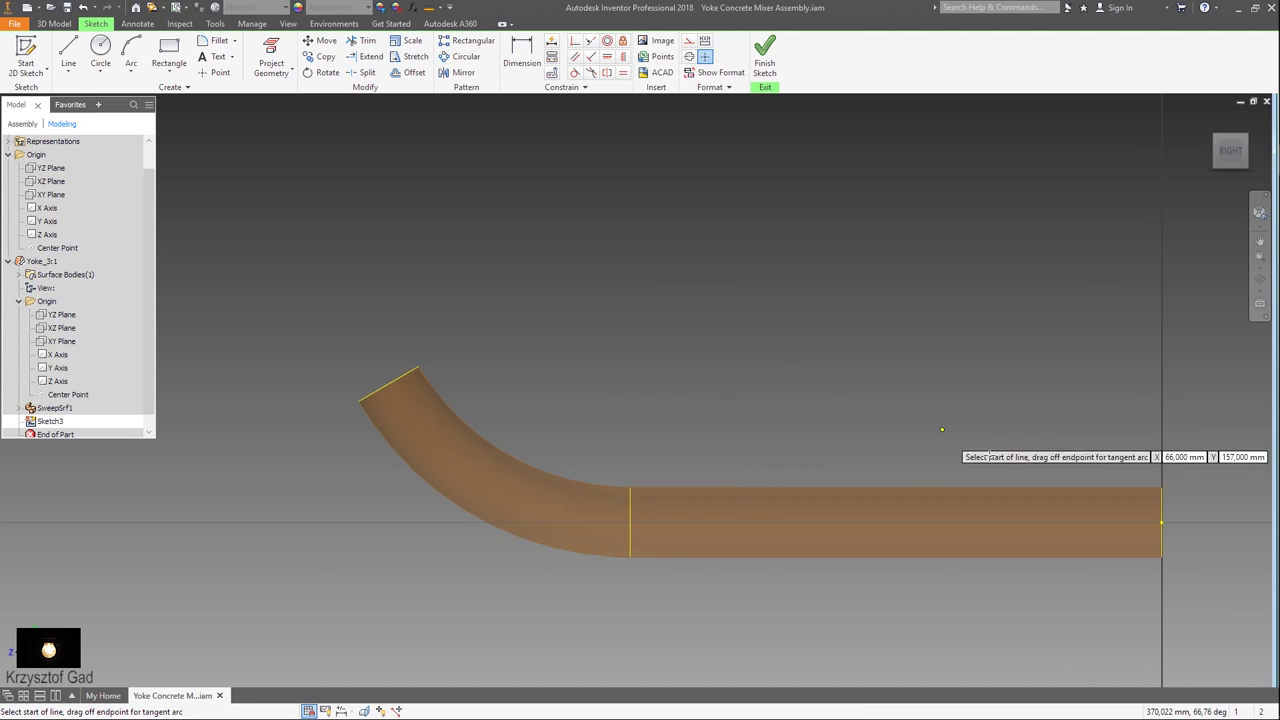
pyautogui.click(1162, 522)
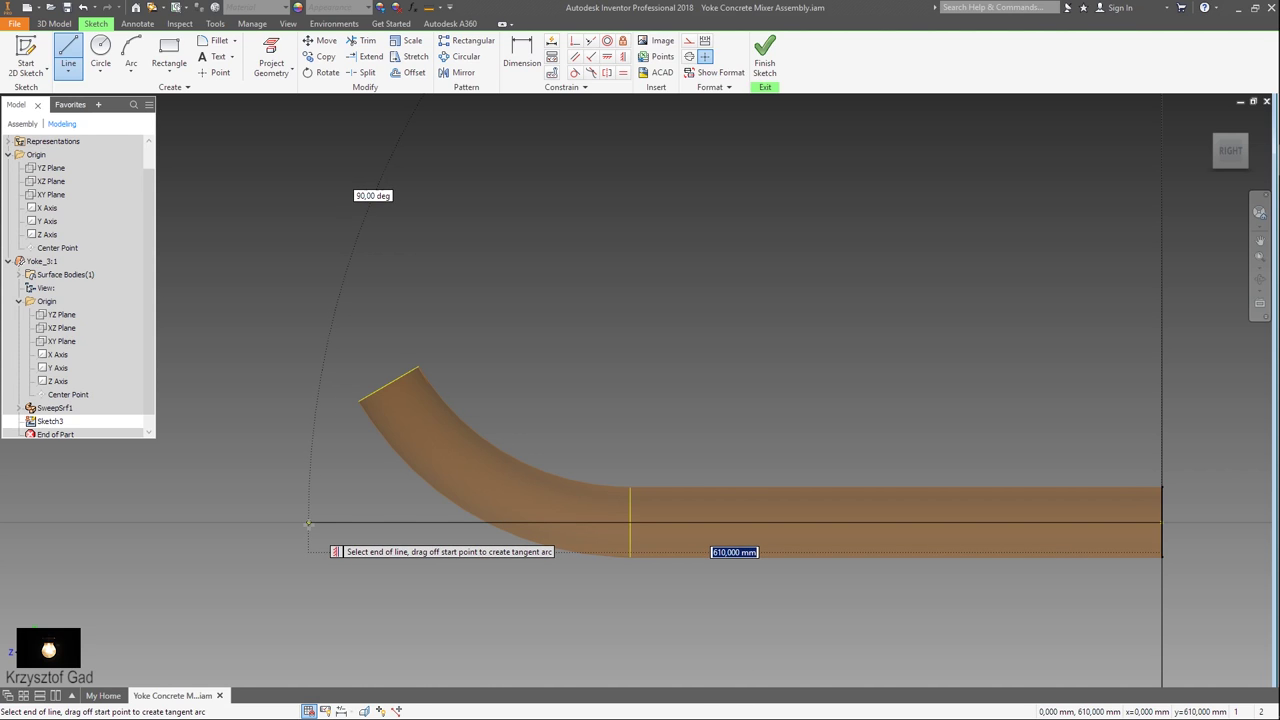
pyautogui.write('0')
pyautogui.press('Return')
pyautogui.write('357')
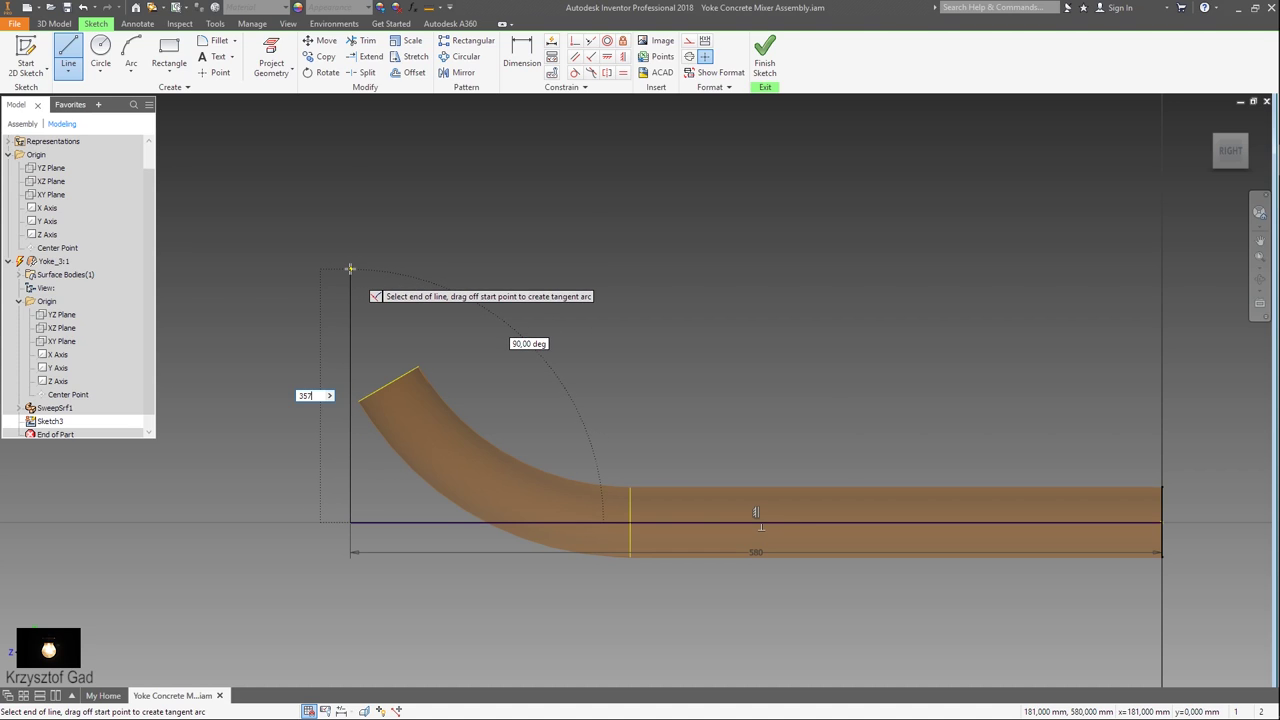
pyautogui.press('Return')
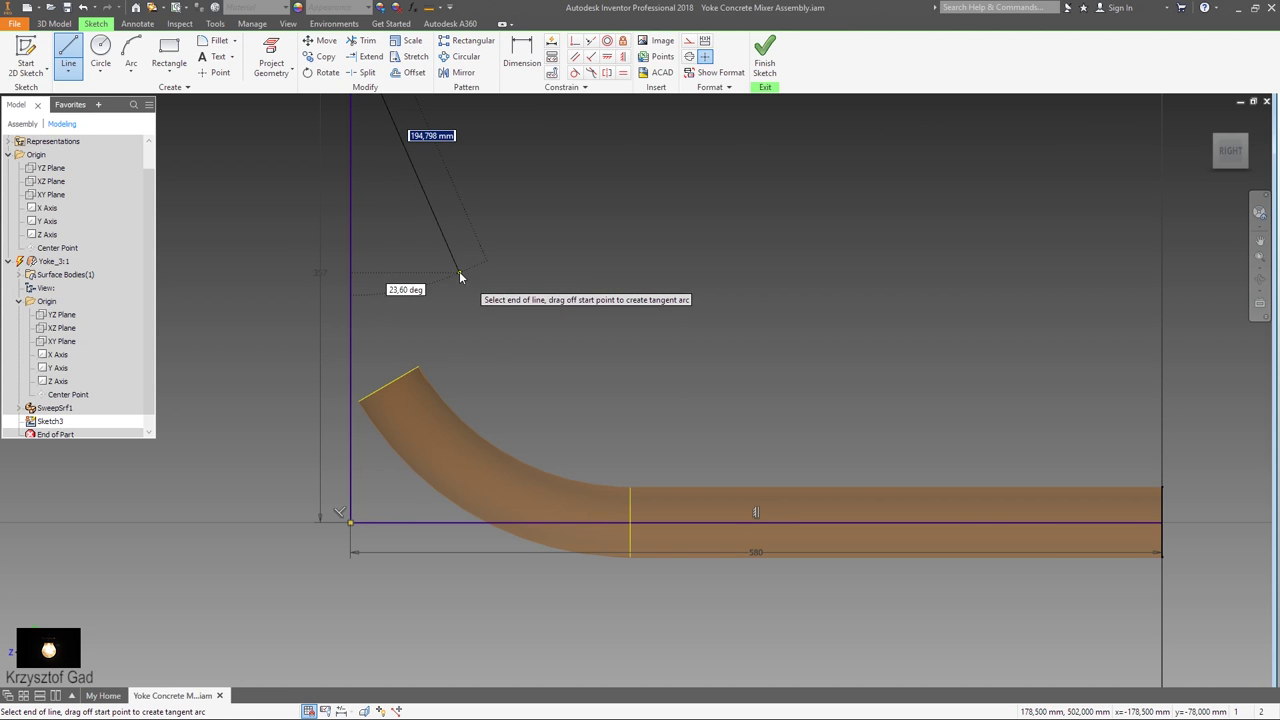
pyautogui.rightClick(459, 271)
pyautogui.click(495, 270)
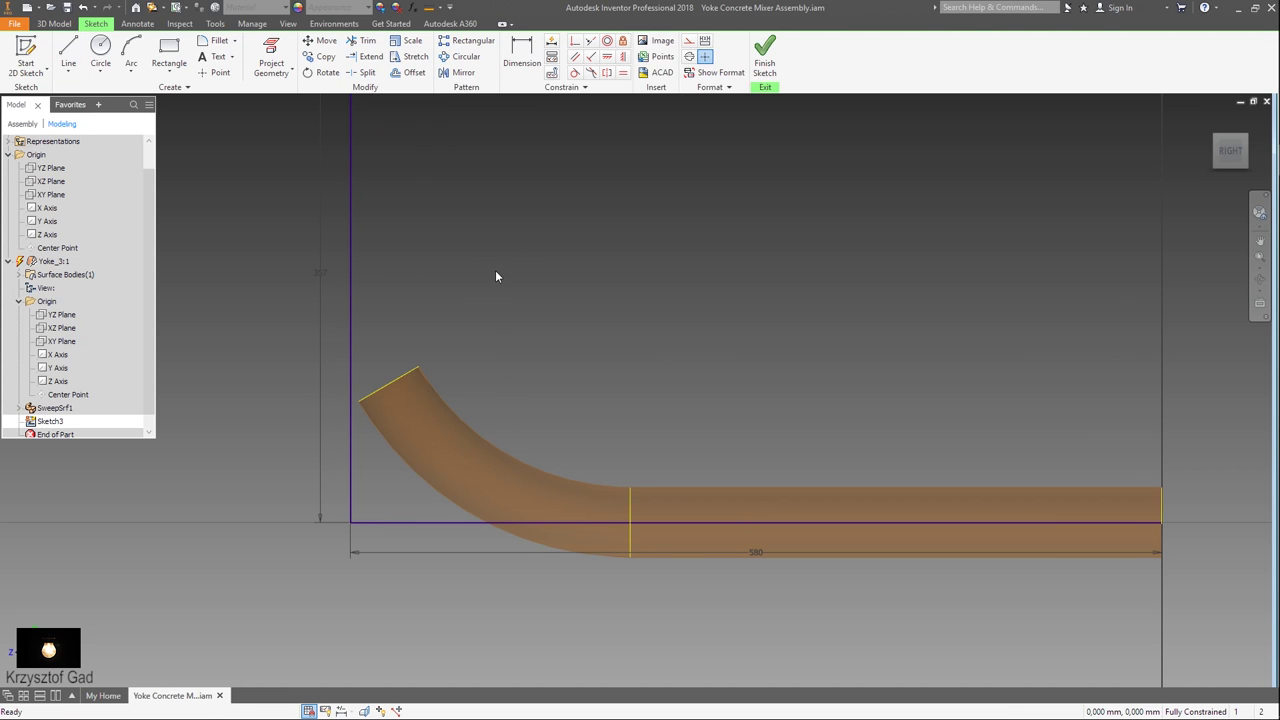
# Round the path's corner with a 200 mm fillet and finish the sketch
pyautogui.click(216, 41)
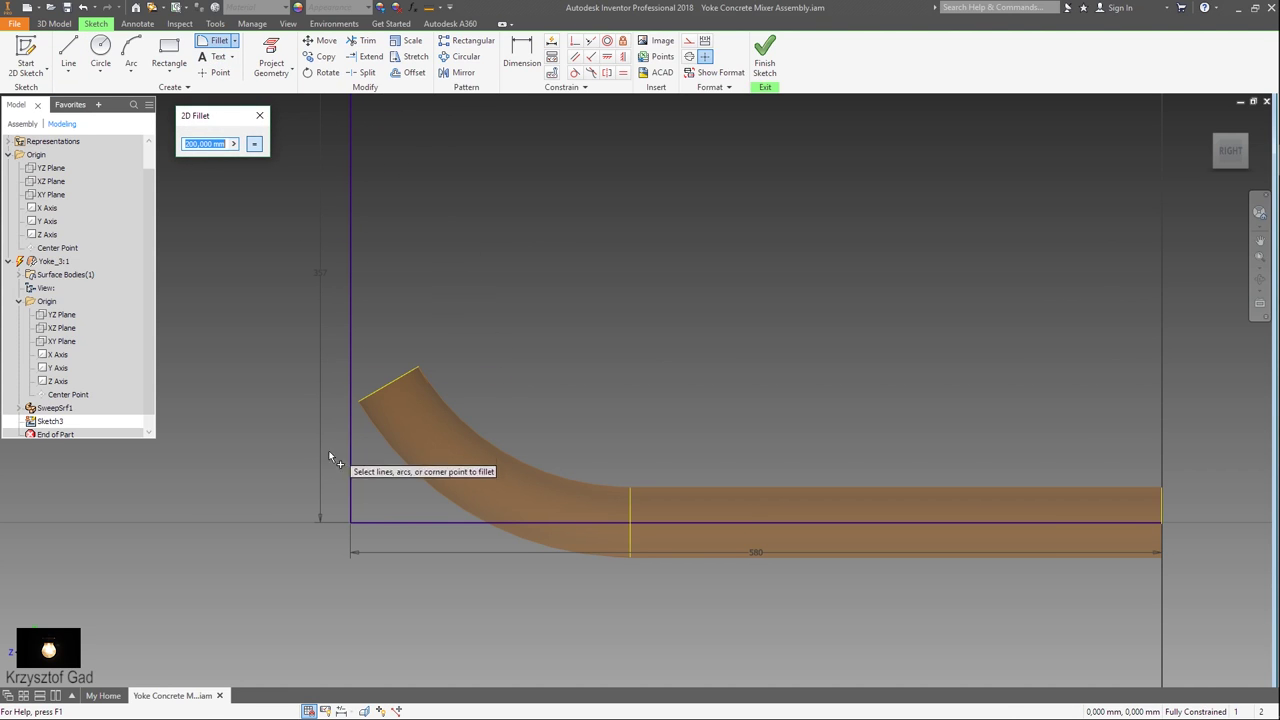
pyautogui.click(350, 522)
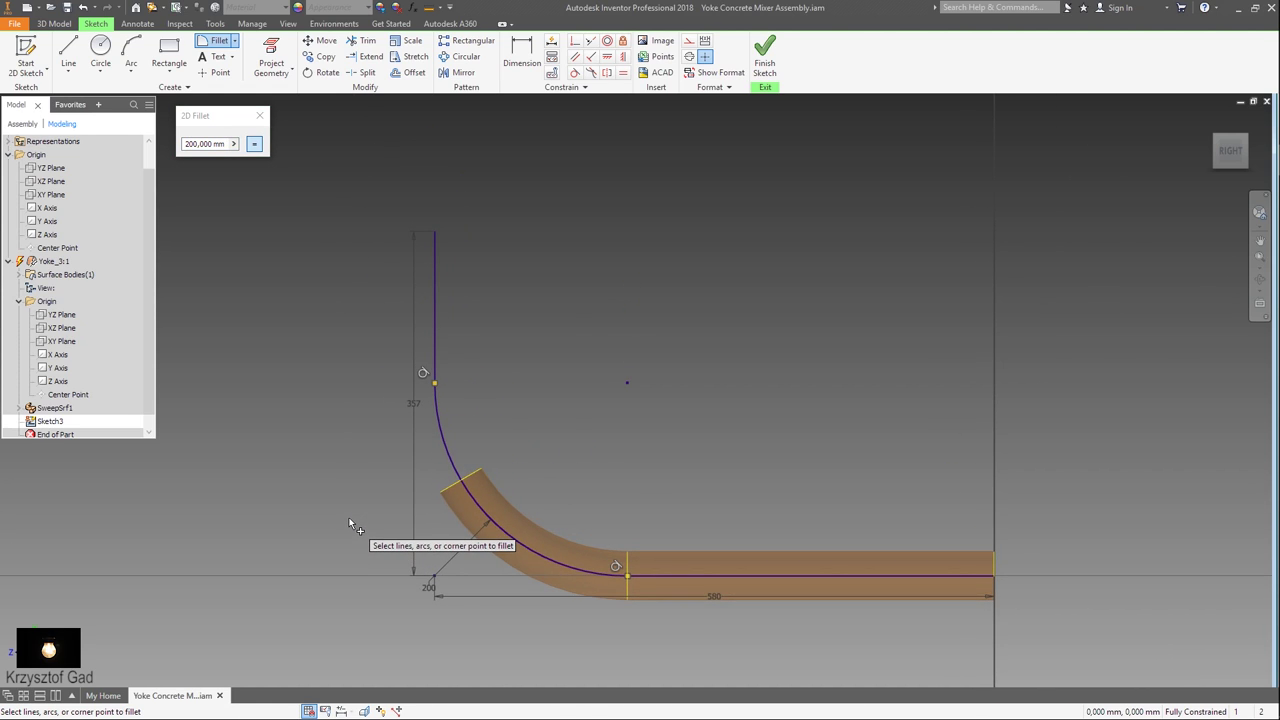
pyautogui.click(764, 58)
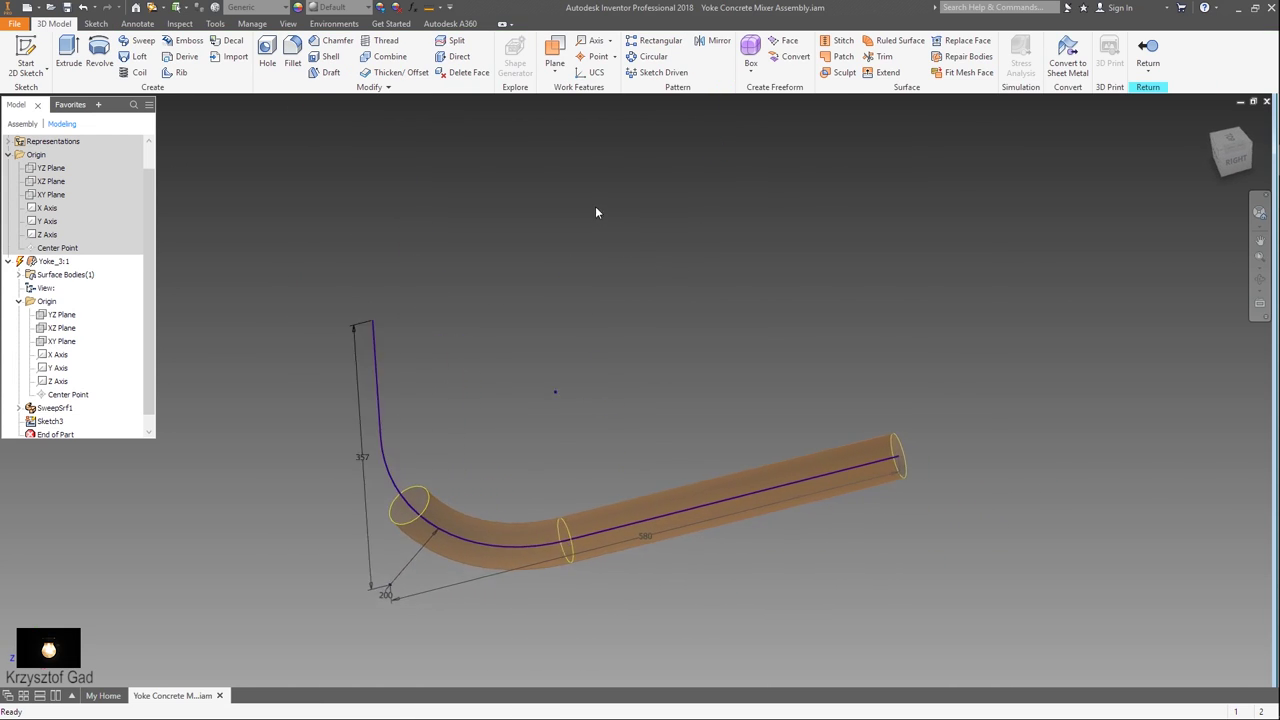
# Create Work Plane1 normal to the vertical line at its top endpoint
pyautogui.click(553, 70)
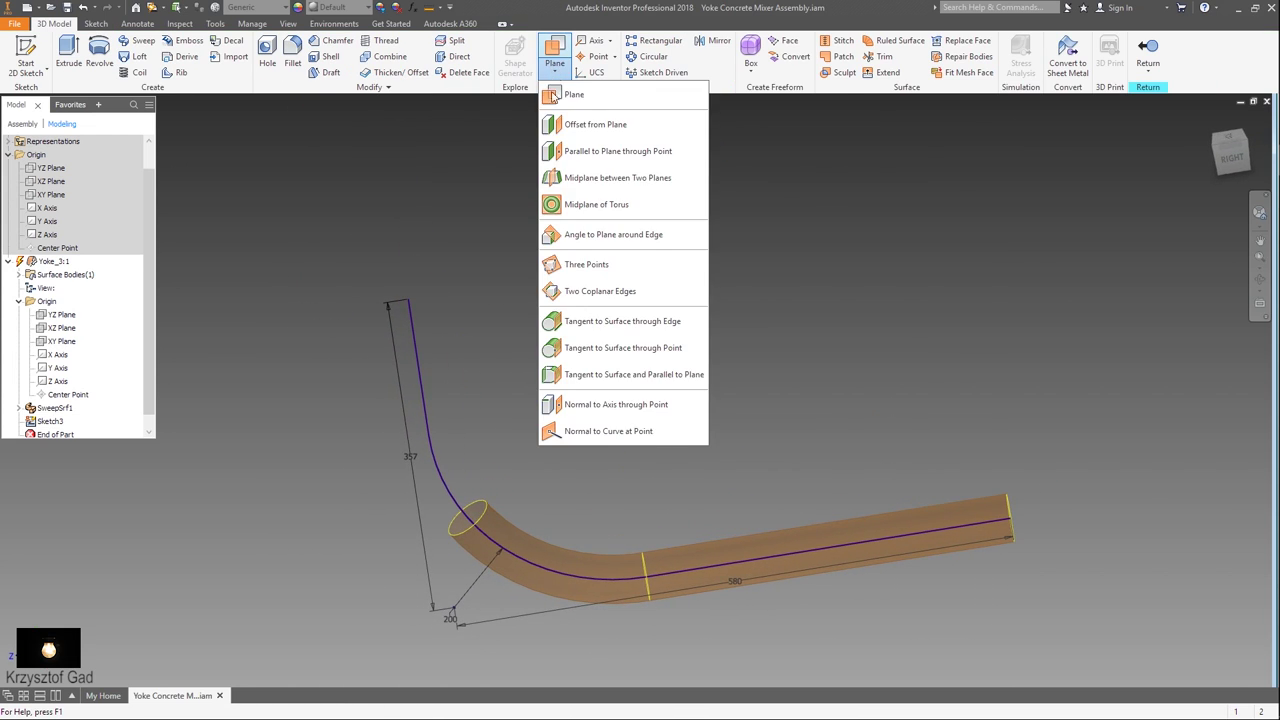
pyautogui.click(623, 431)
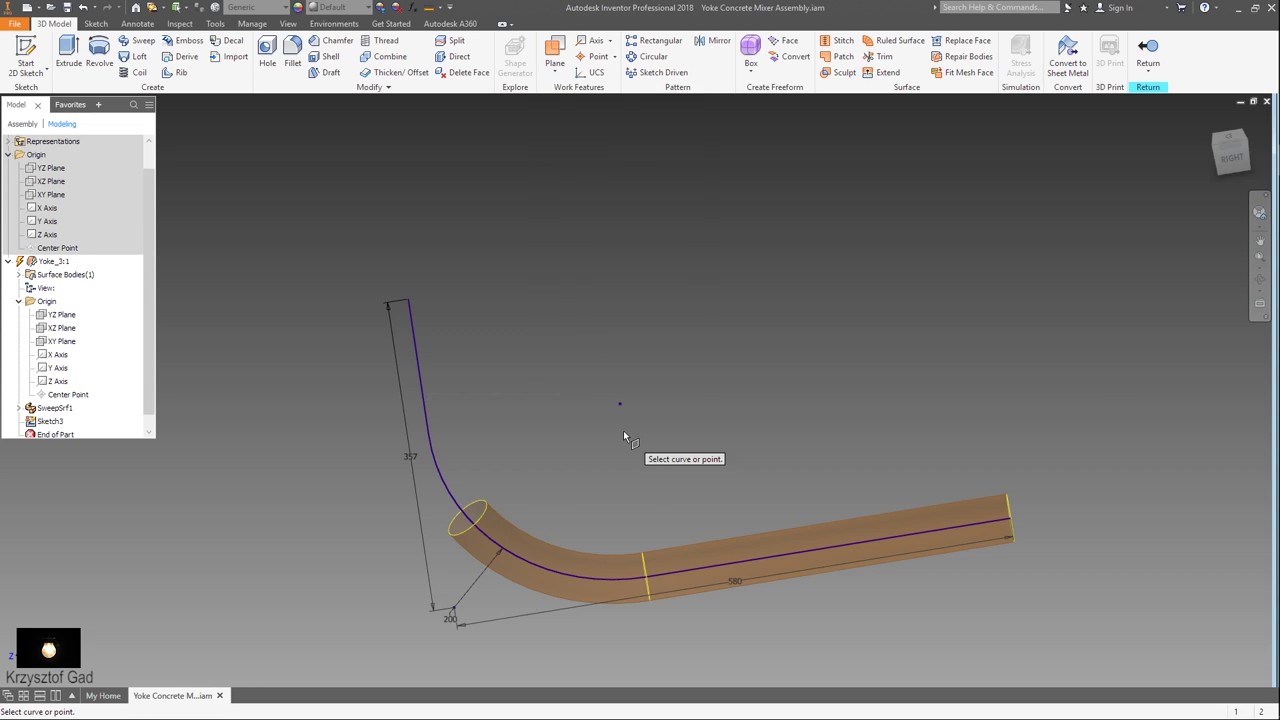
pyautogui.click(411, 310)
pyautogui.click(409, 318)
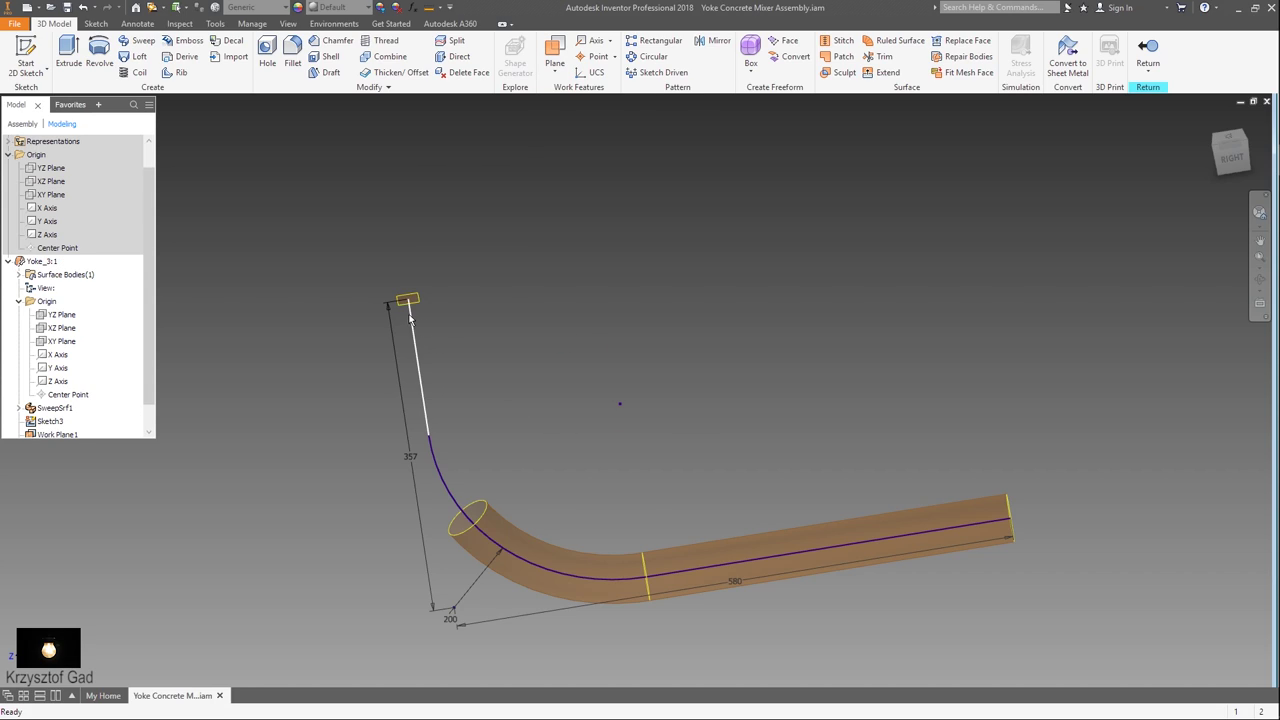
pyautogui.rightClick(470, 318)
pyautogui.press('Escape')
pyautogui.click(421, 303)
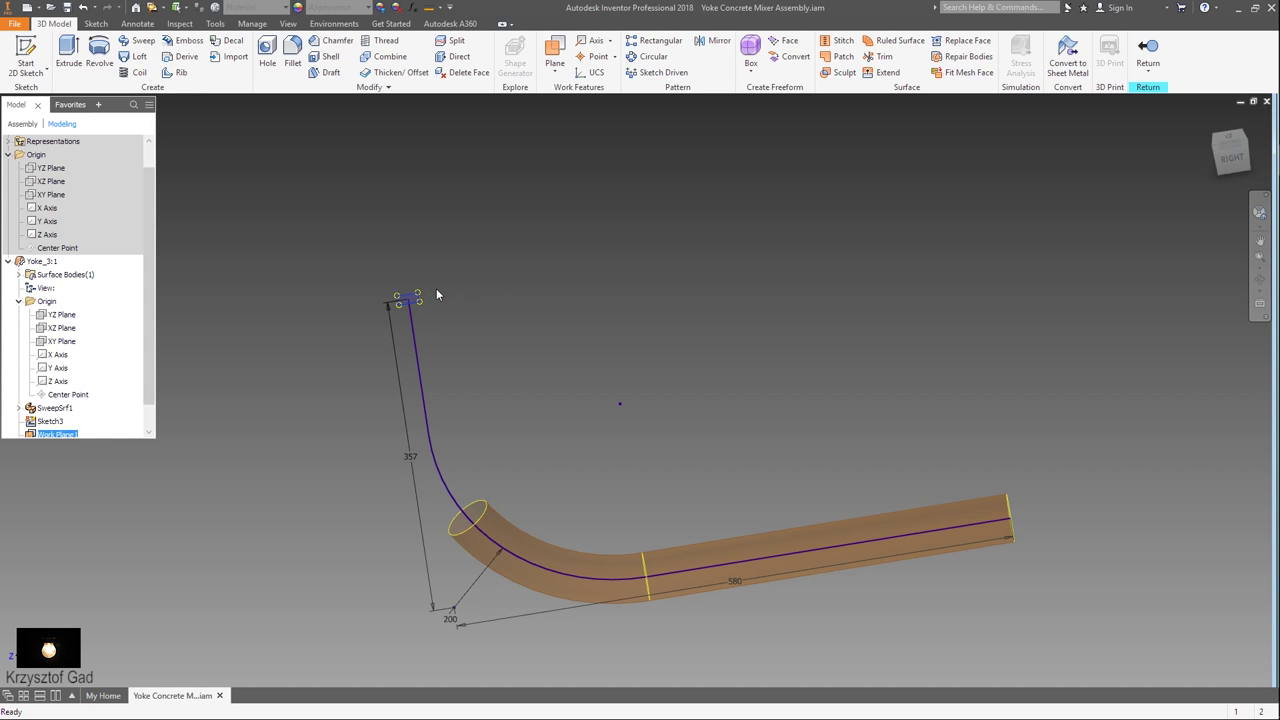
# On Work Plane1, sketch a vertical centre-point slot, 23.5 mm long and 20 mm wide, then finish
pyautogui.press('s')
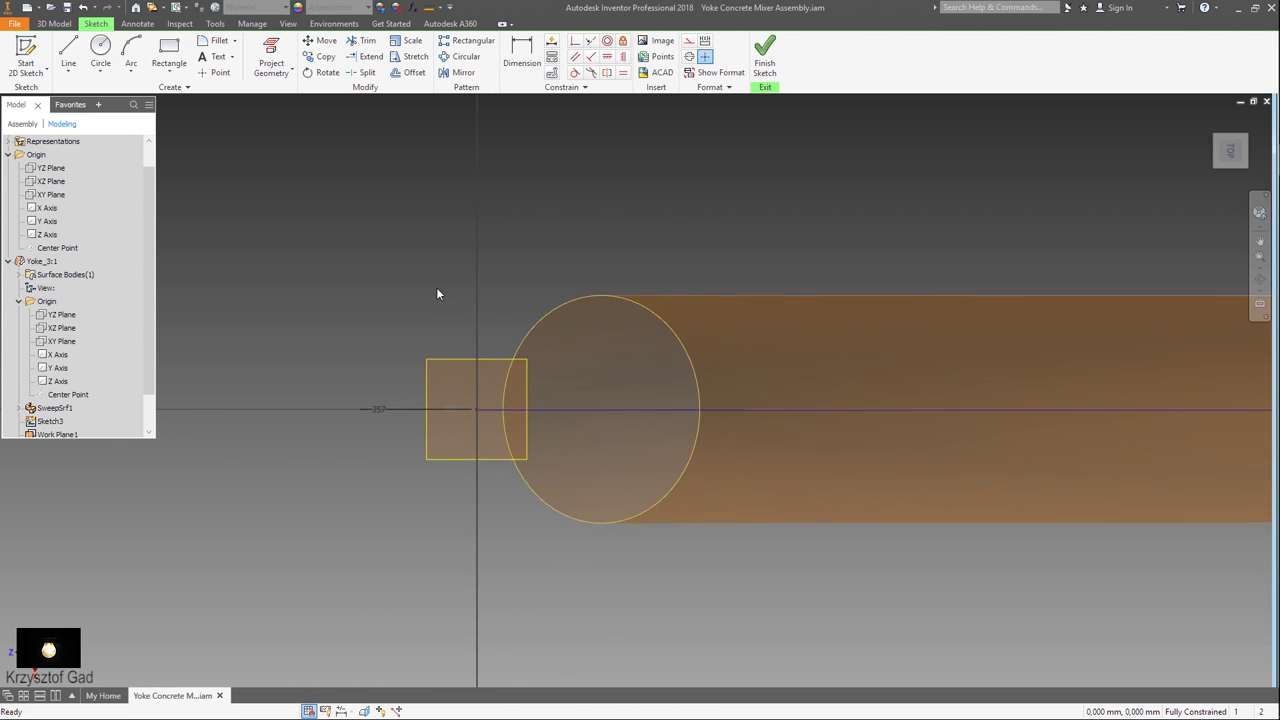
pyautogui.click(170, 73)
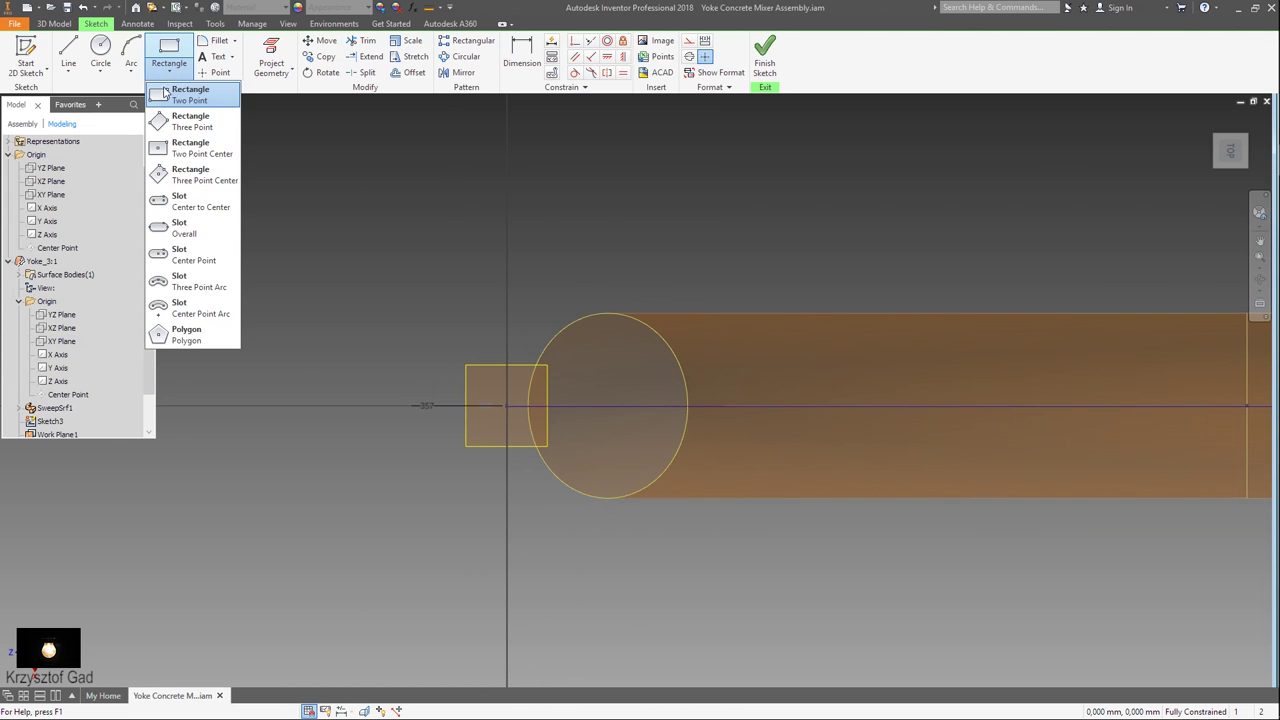
pyautogui.click(188, 252)
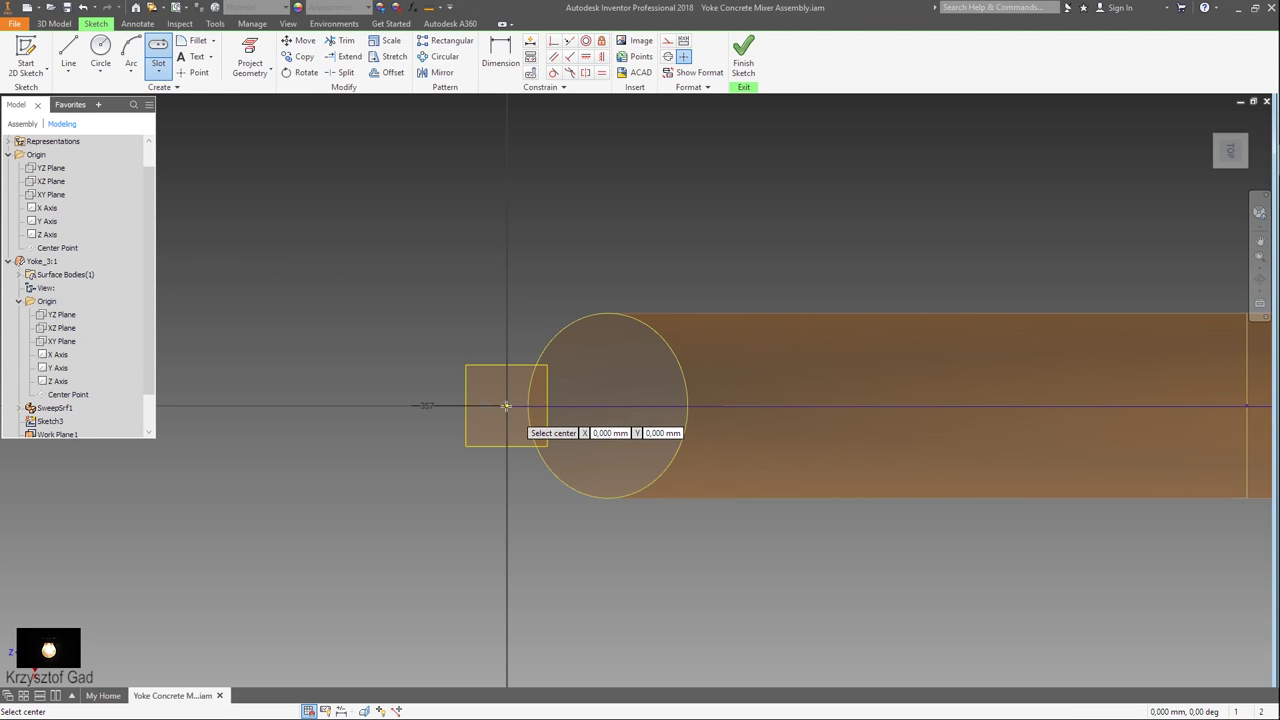
pyautogui.click(506, 404)
pyautogui.write('23,5')
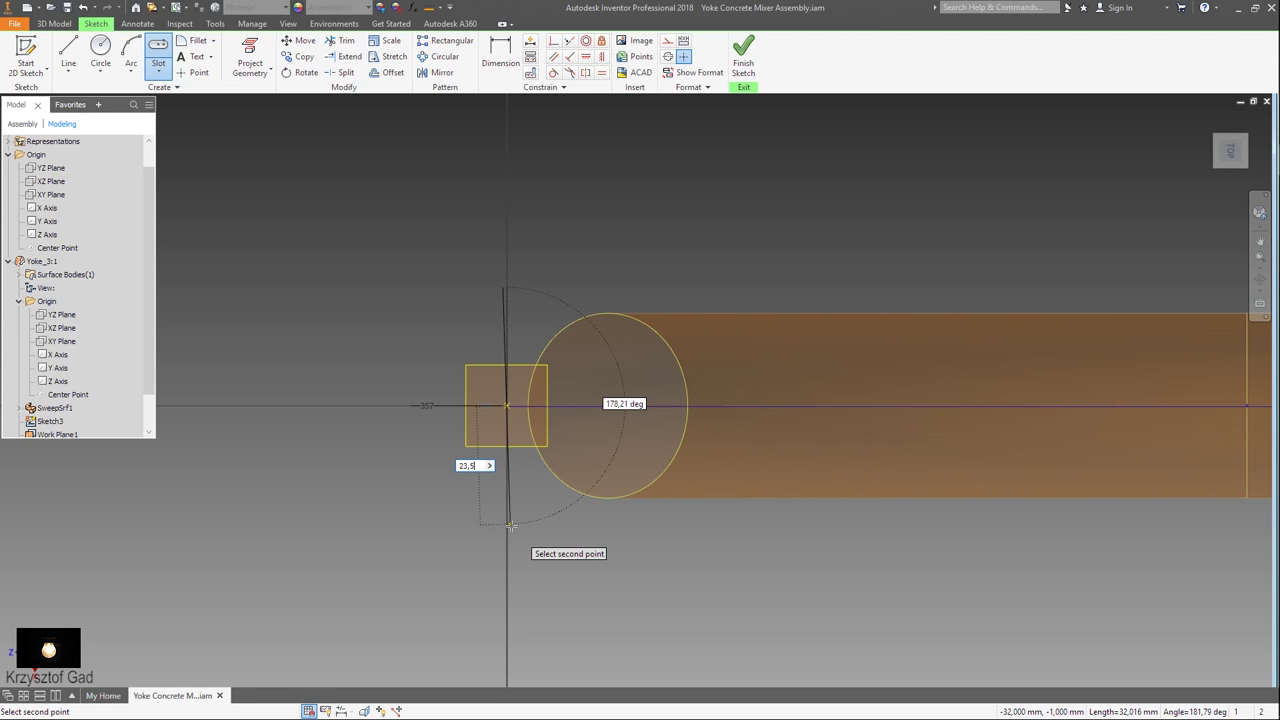
pyautogui.press('Tab')
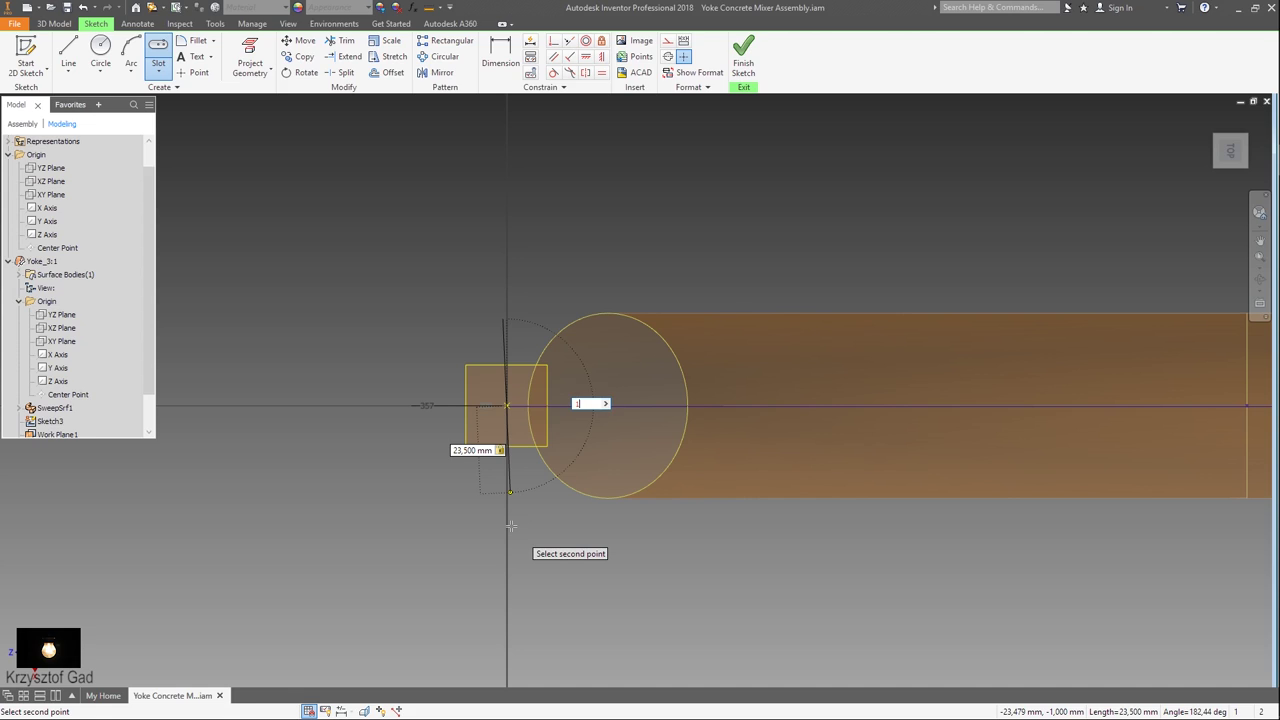
pyautogui.write('80')
pyautogui.press('Return')
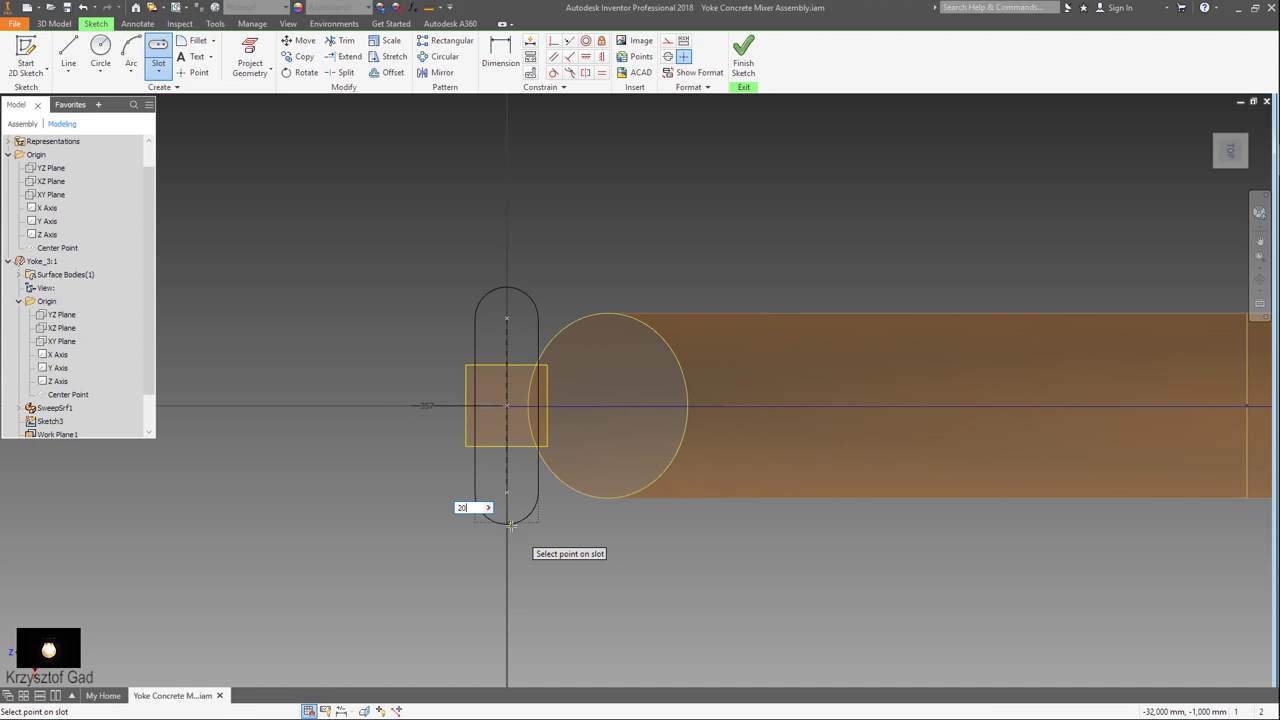
pyautogui.press('Return')
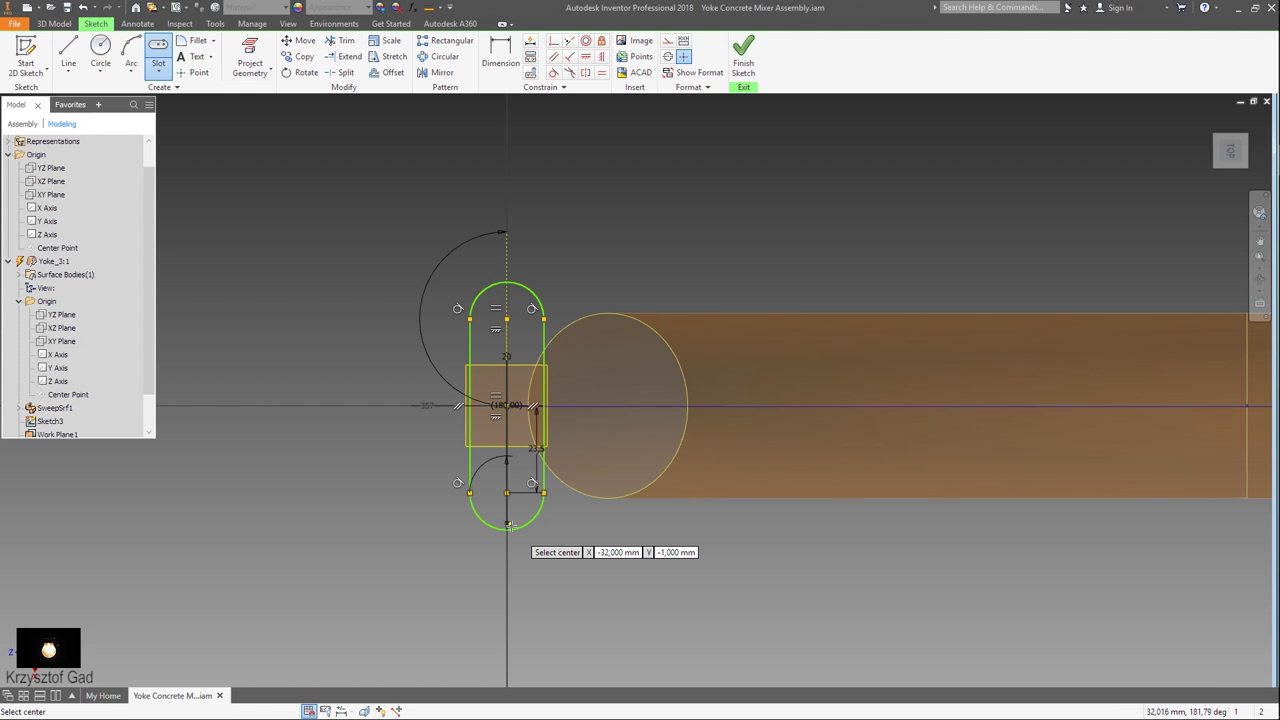
pyautogui.press('F6')
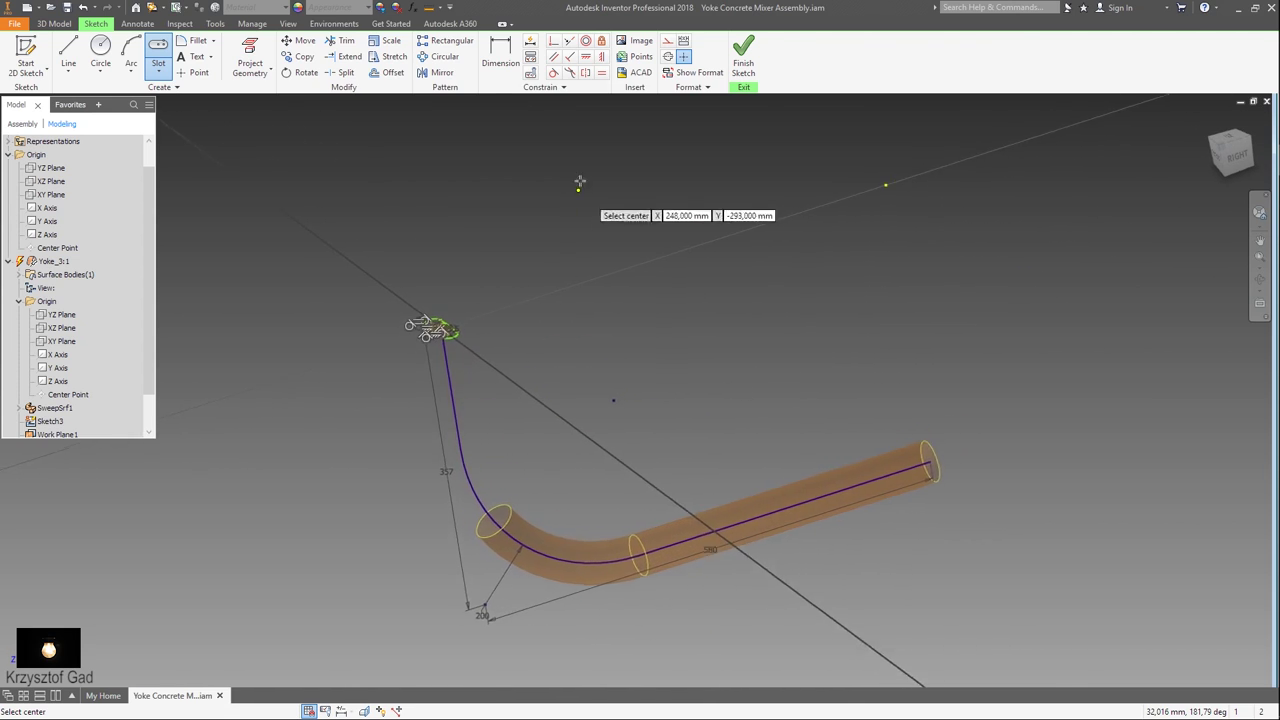
pyautogui.click(745, 62)
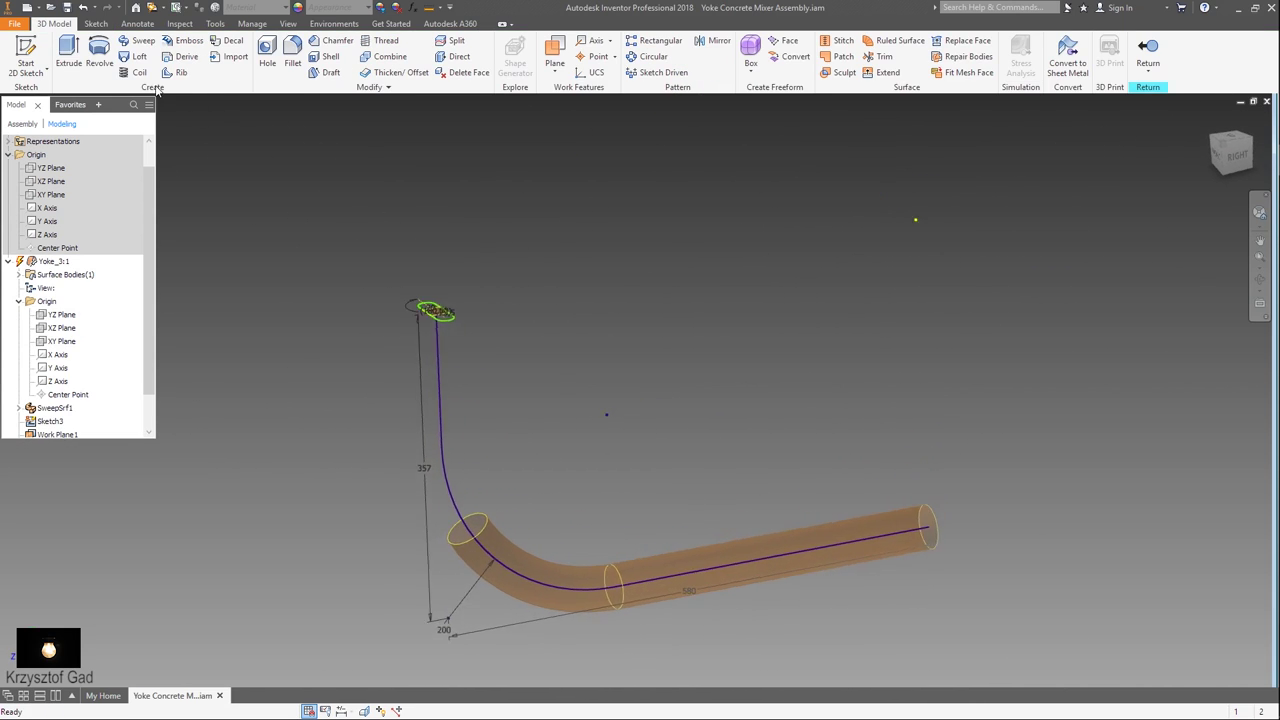
# Extrude the slot profile 110 mm symmetrically as a surface body
pyautogui.click(69, 55)
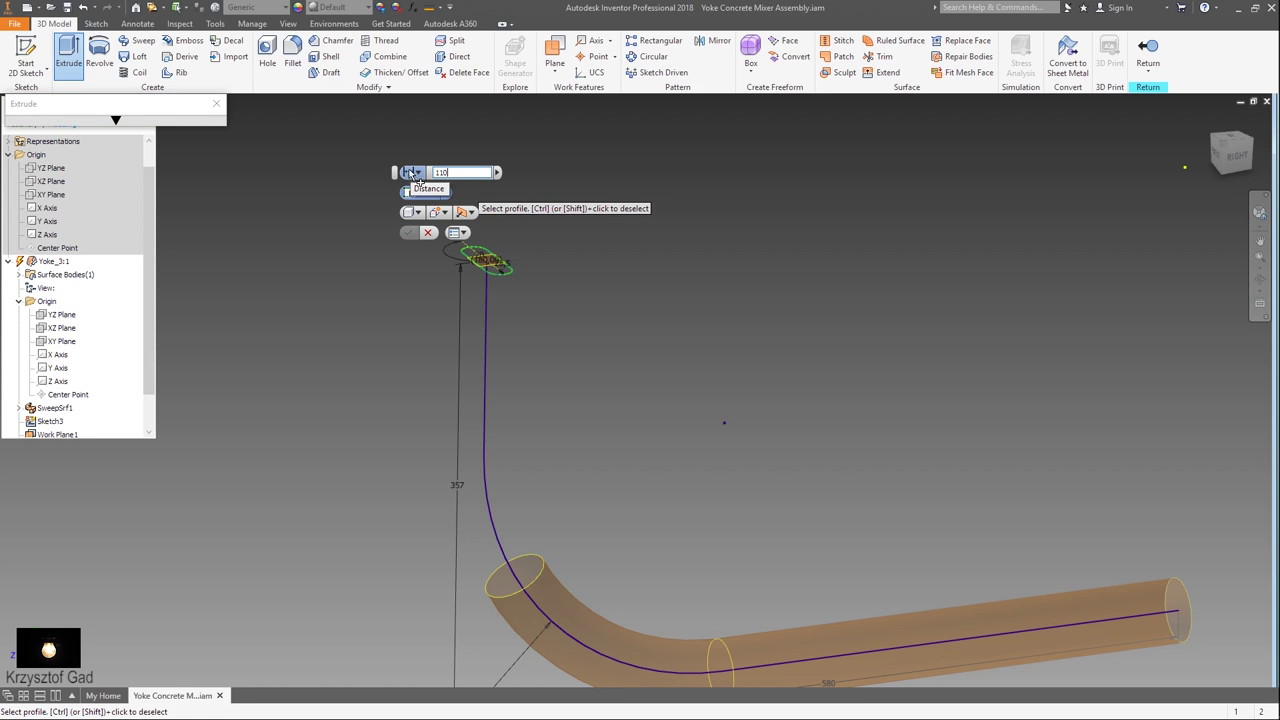
pyautogui.click(466, 212)
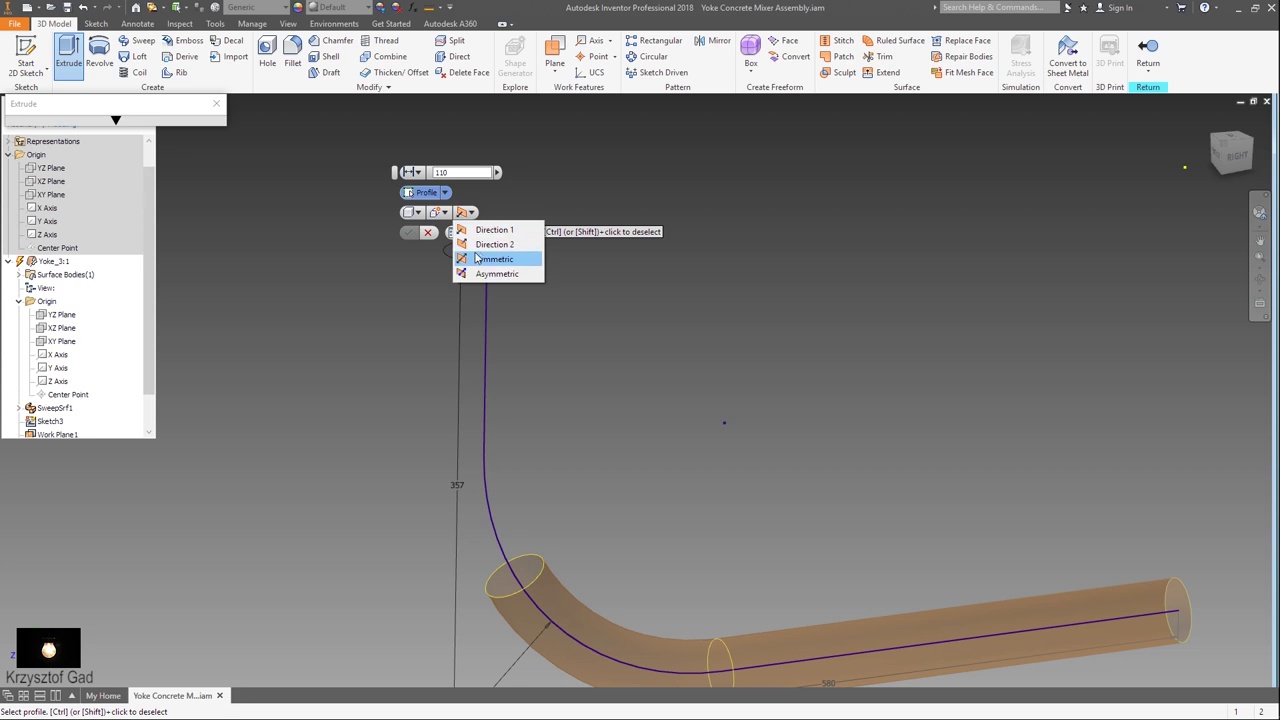
pyautogui.click(480, 259)
pyautogui.click(503, 273)
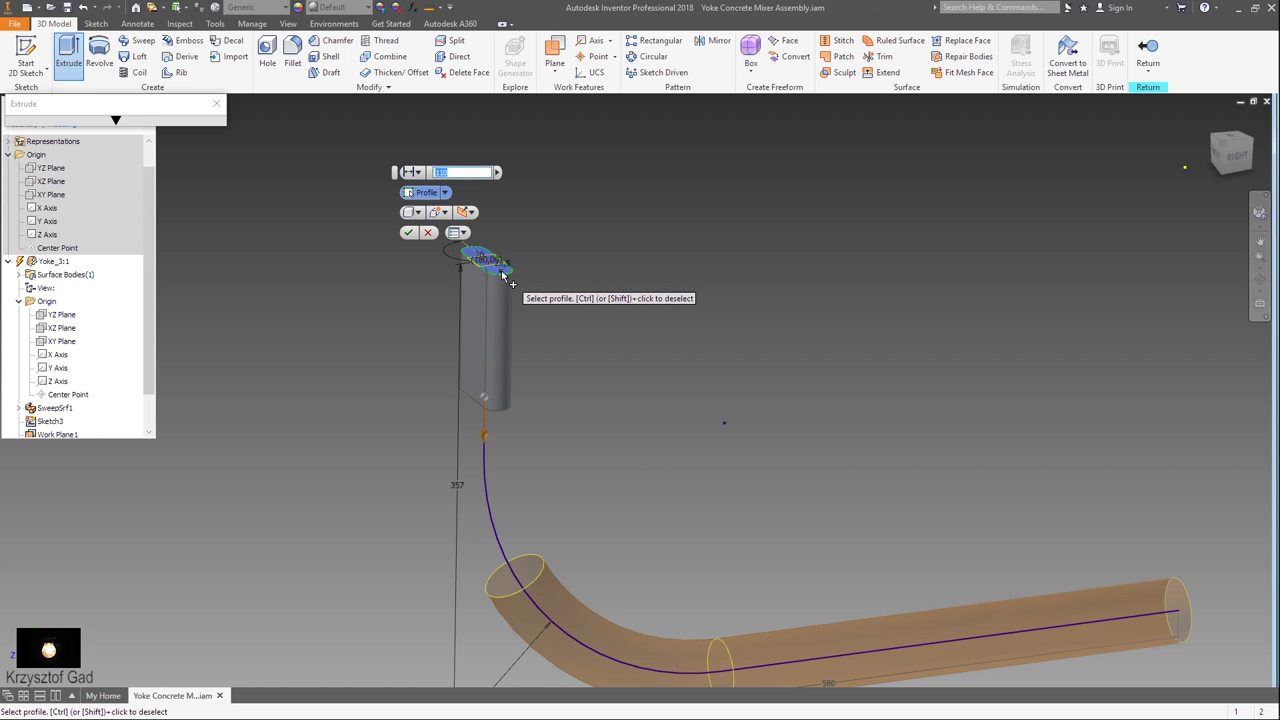
pyautogui.click(453, 233)
pyautogui.click(445, 237)
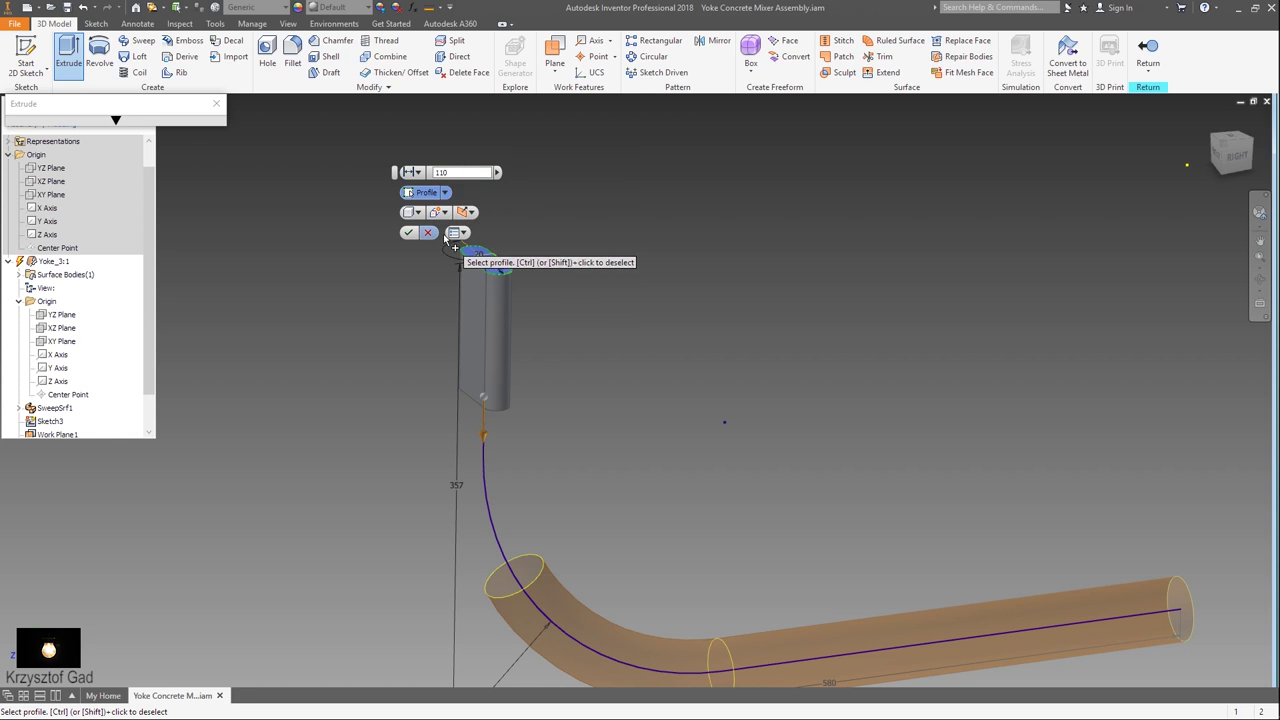
pyautogui.moveTo(168, 109); pyautogui.dragTo(310, 125)
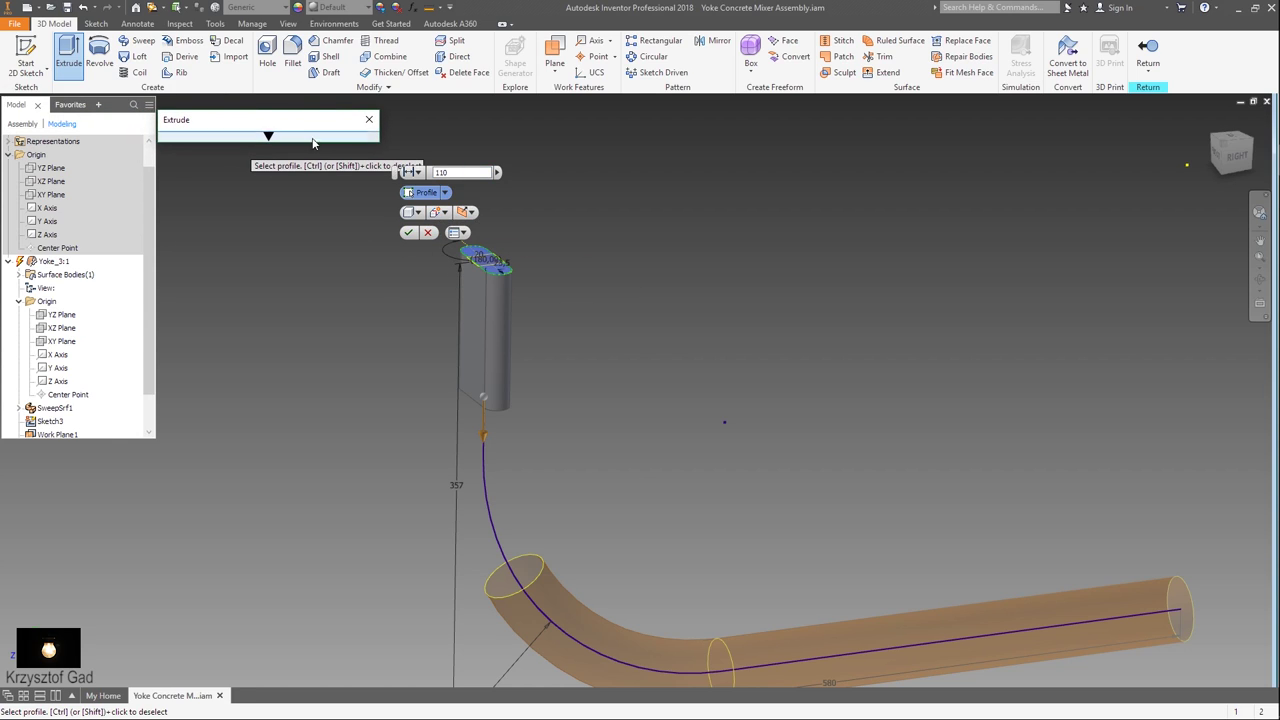
pyautogui.click(312, 141)
pyautogui.click(202, 233)
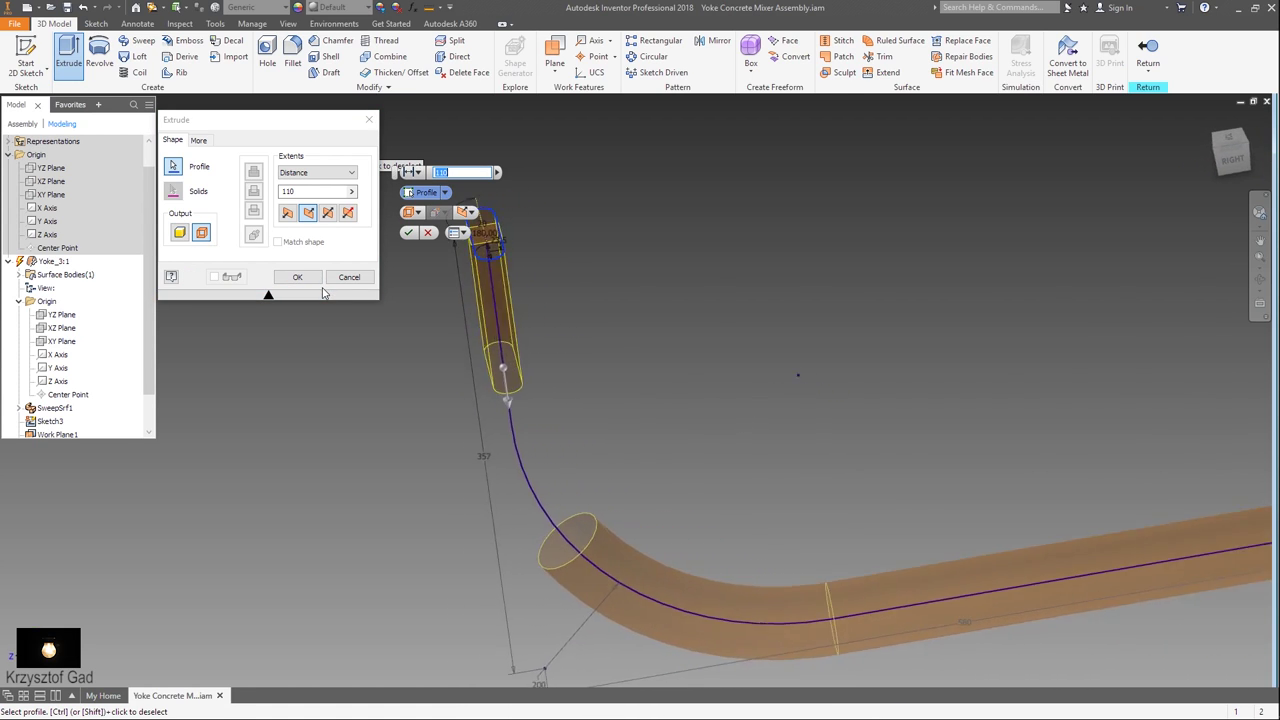
pyautogui.click(300, 278)
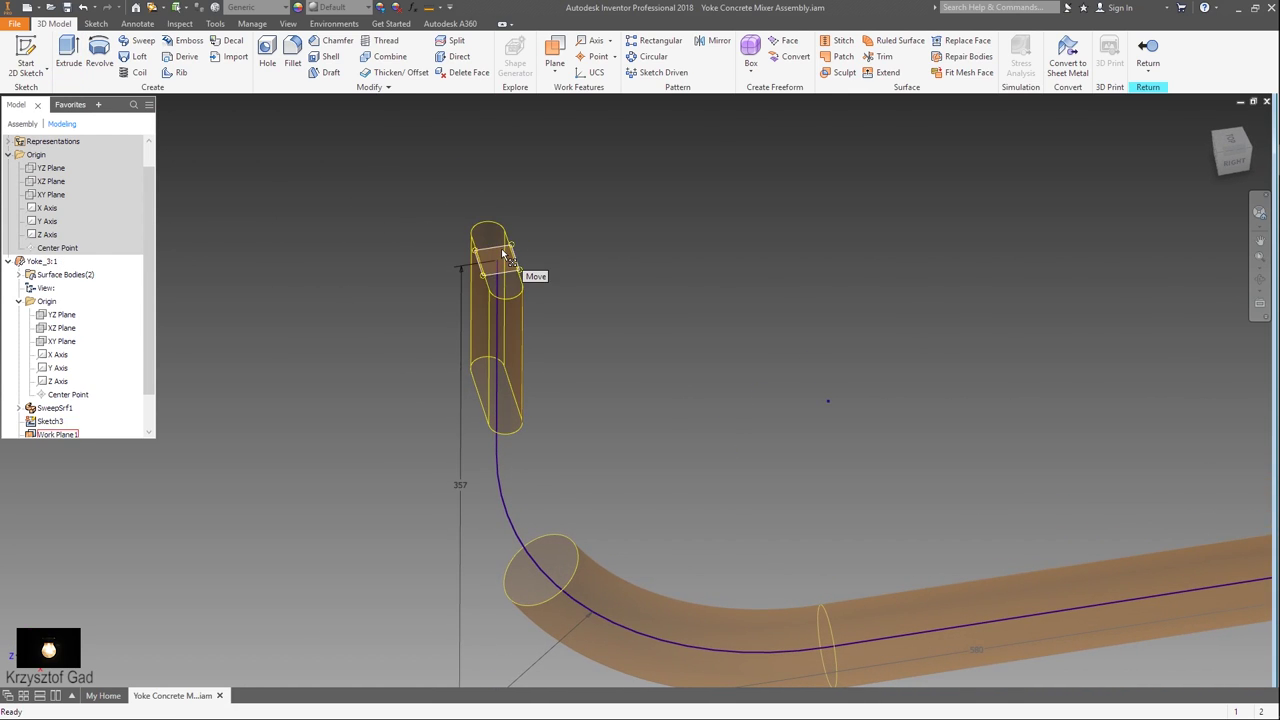
# Hide Work Plane1 and return to the home isometric view
pyautogui.rightClick(502, 255)
pyautogui.click(536, 270)
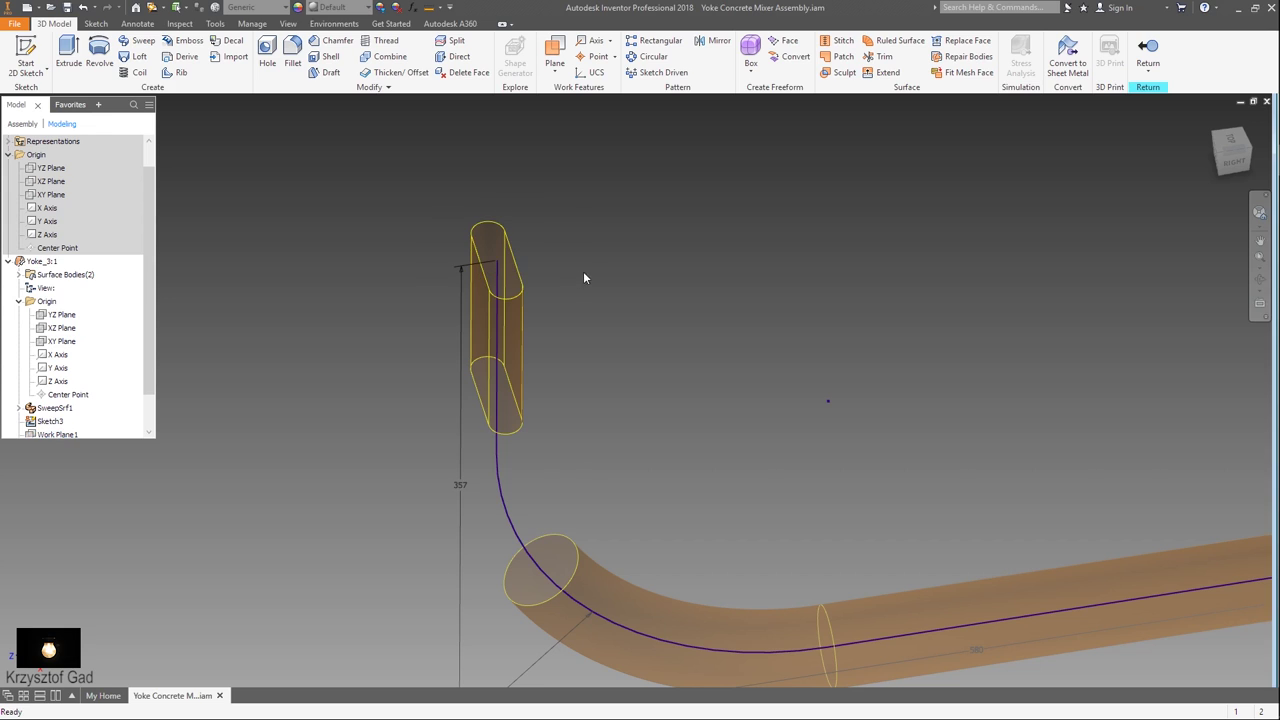
pyautogui.press('F6')
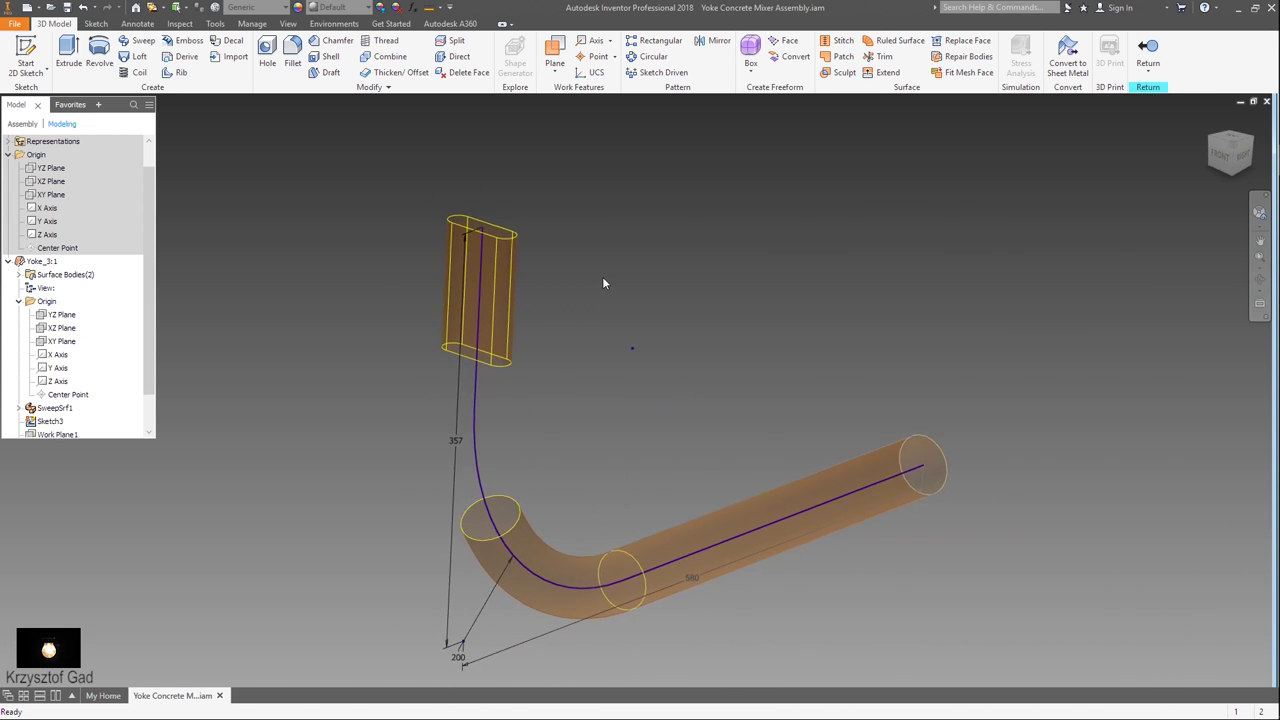
# Start a new 3D sketch and project the Sketch3 path curve onto the bend surface
pyautogui.click(47, 75)
pyautogui.click(43, 118)
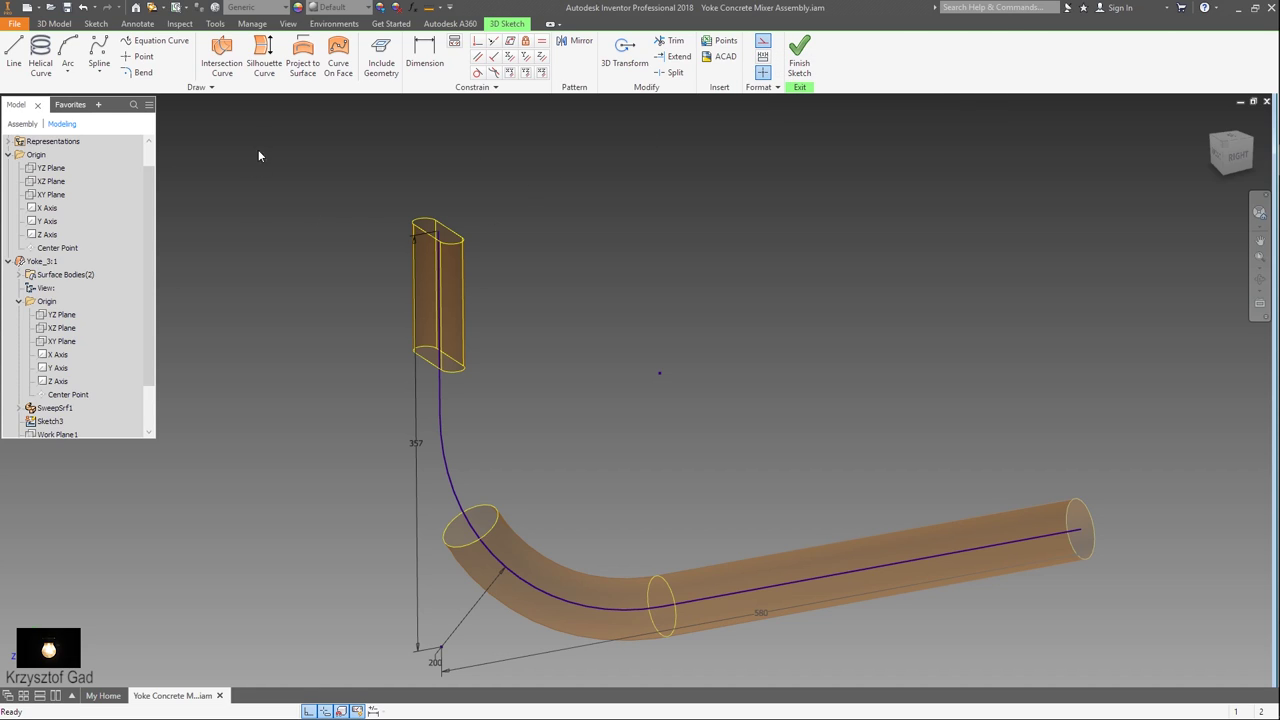
pyautogui.click(303, 55)
pyautogui.scroll(-1, 583, 421)
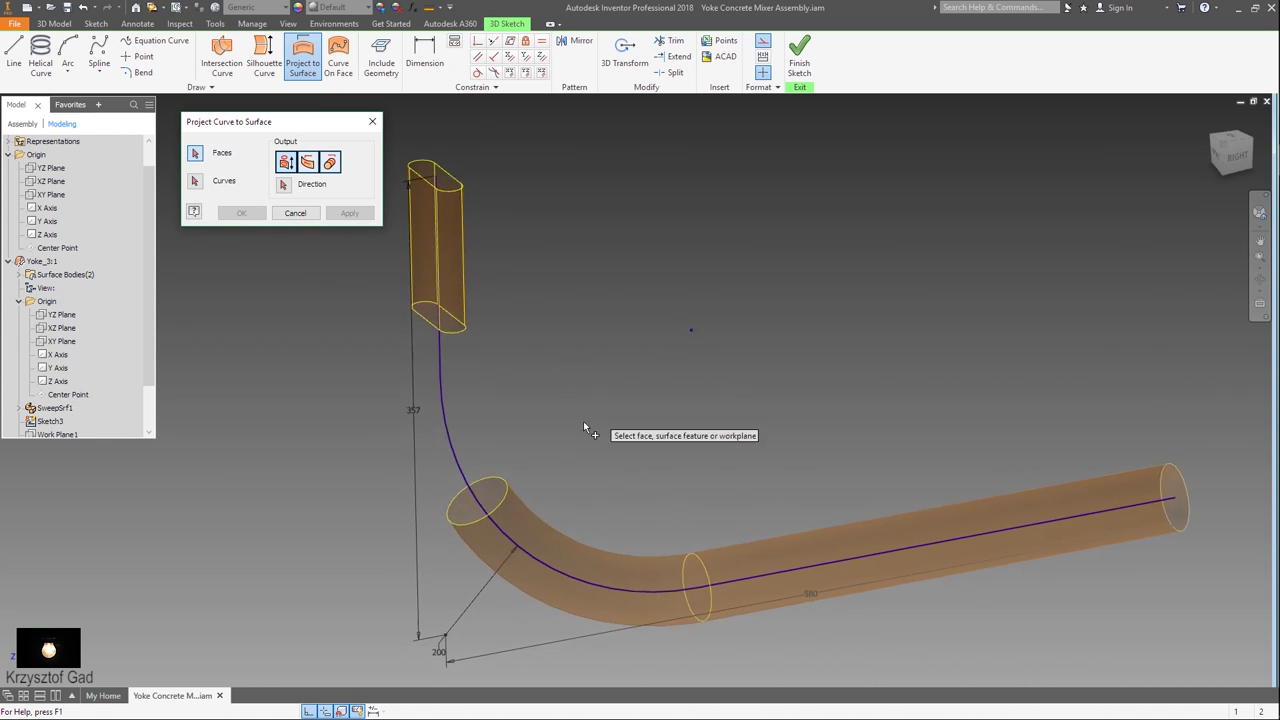
pyautogui.scroll(-3, 570, 464)
pyautogui.click(571, 467)
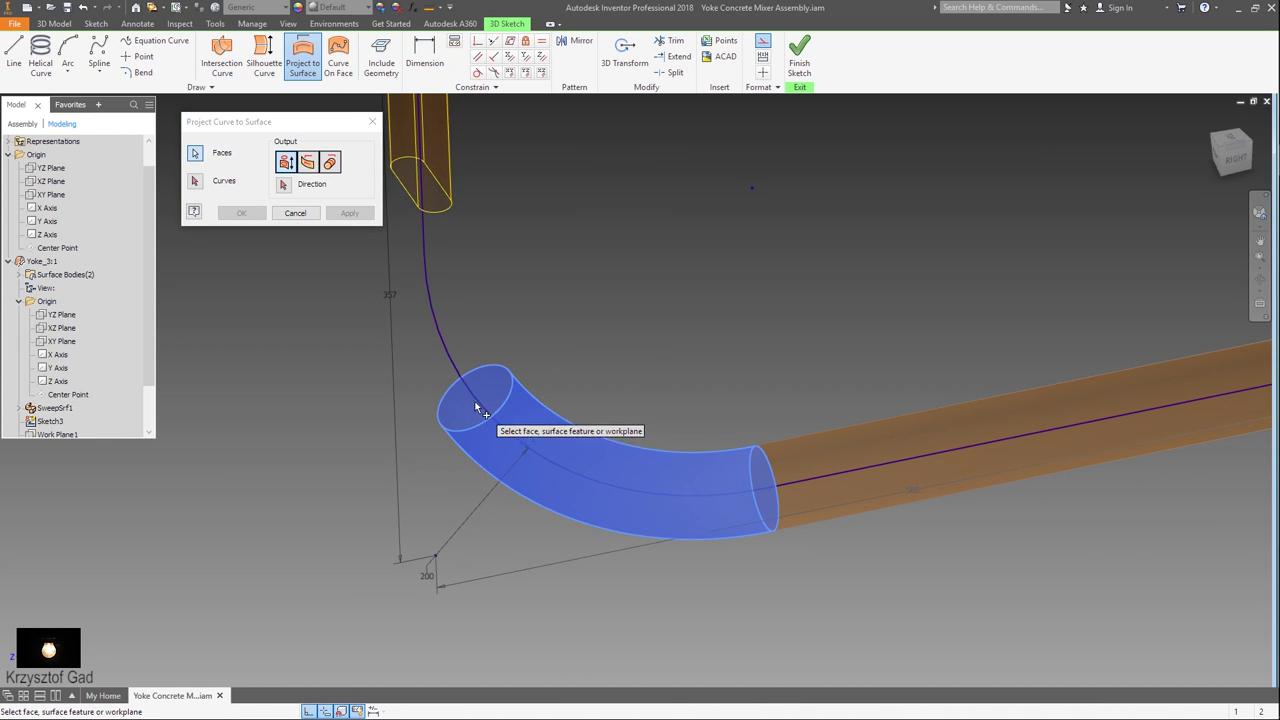
pyautogui.click(193, 185)
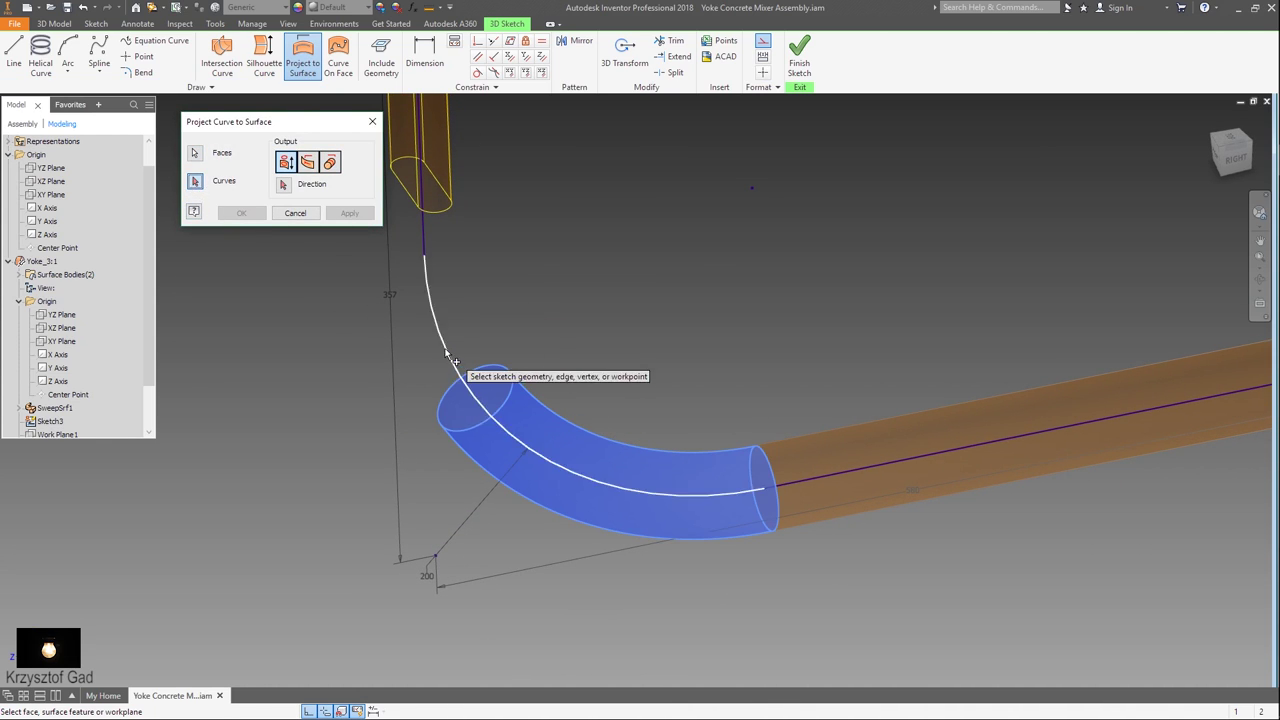
pyautogui.click(455, 365)
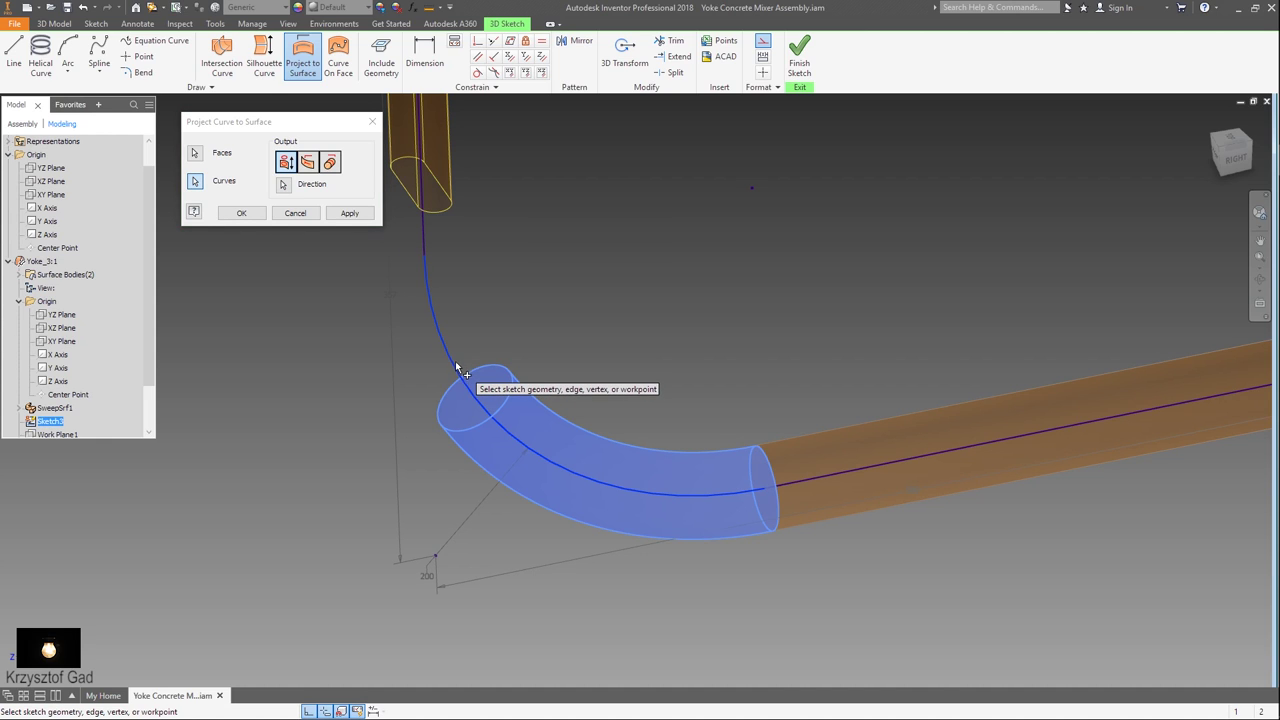
pyautogui.click(349, 214)
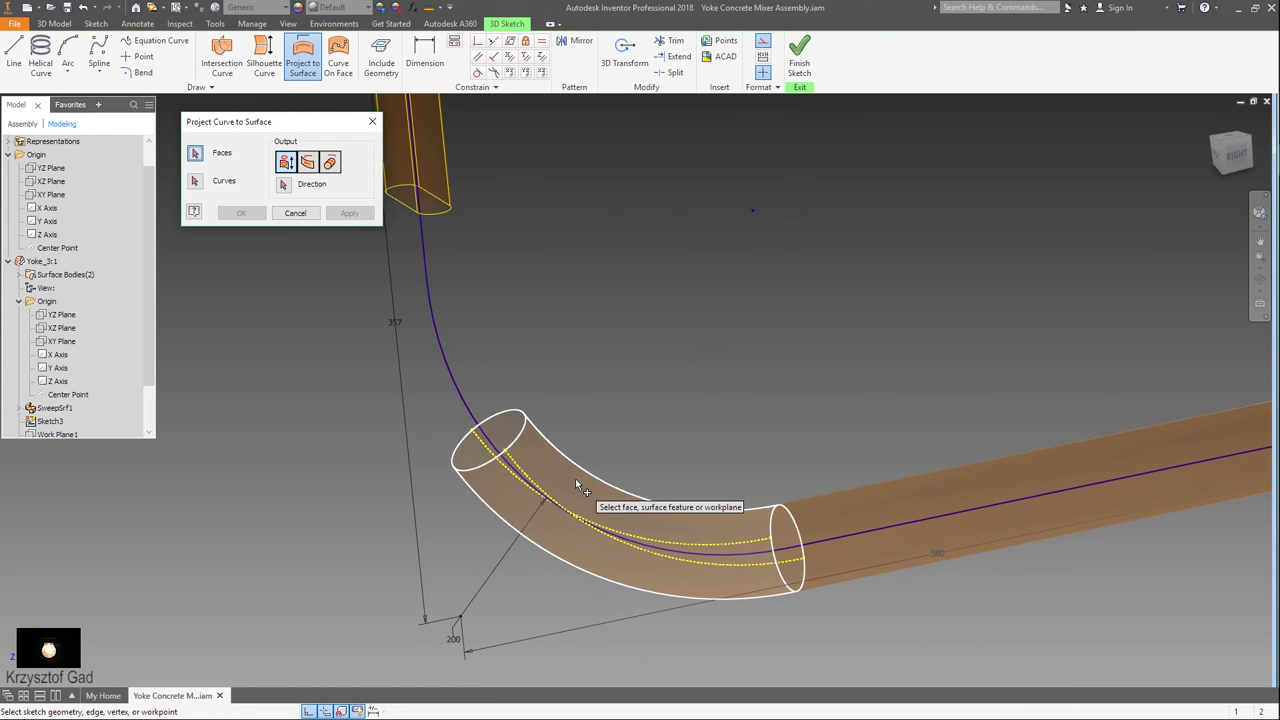
# Project the path curve onto the bent tube surface along the Z Axis
pyautogui.click(577, 479)
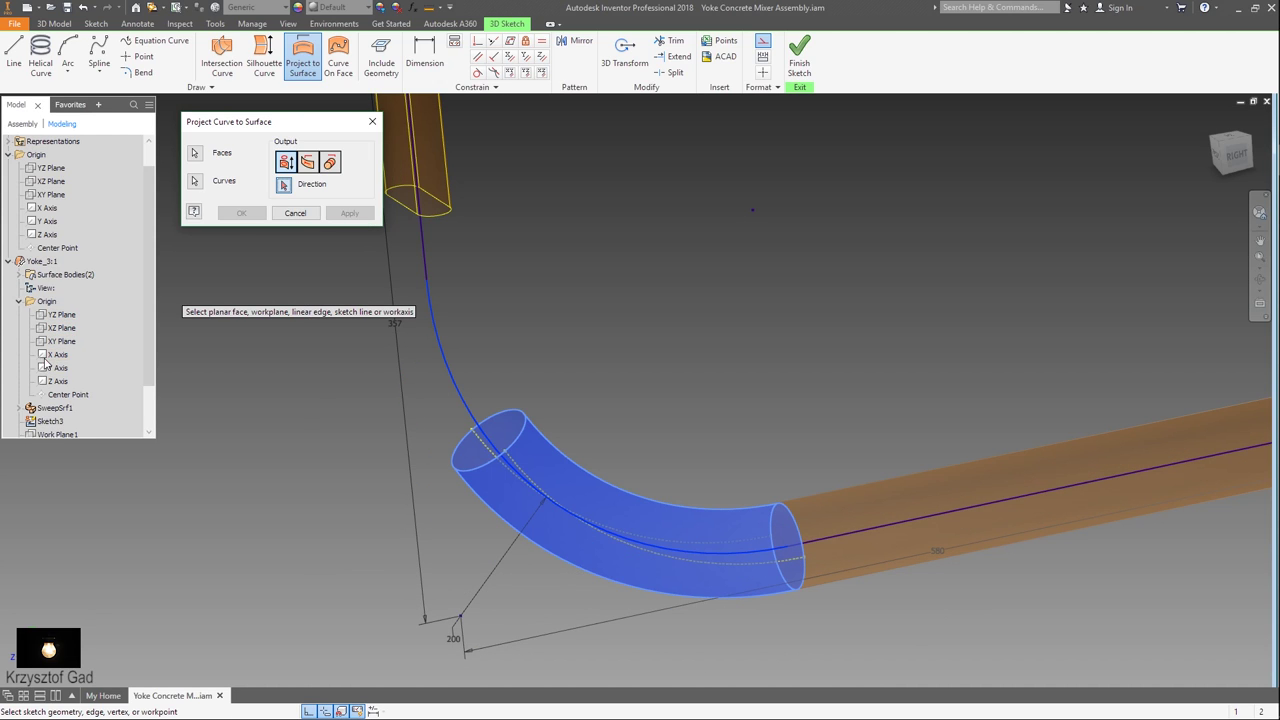
pyautogui.click(56, 382)
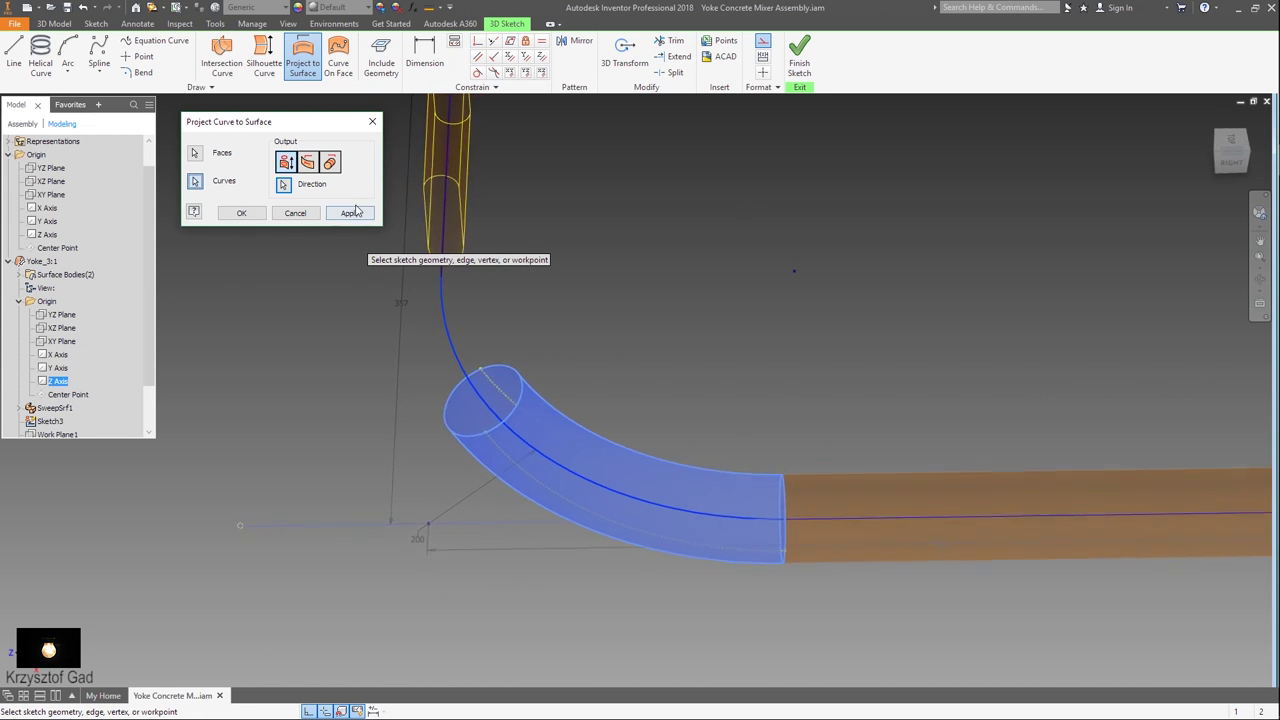
pyautogui.click(352, 214)
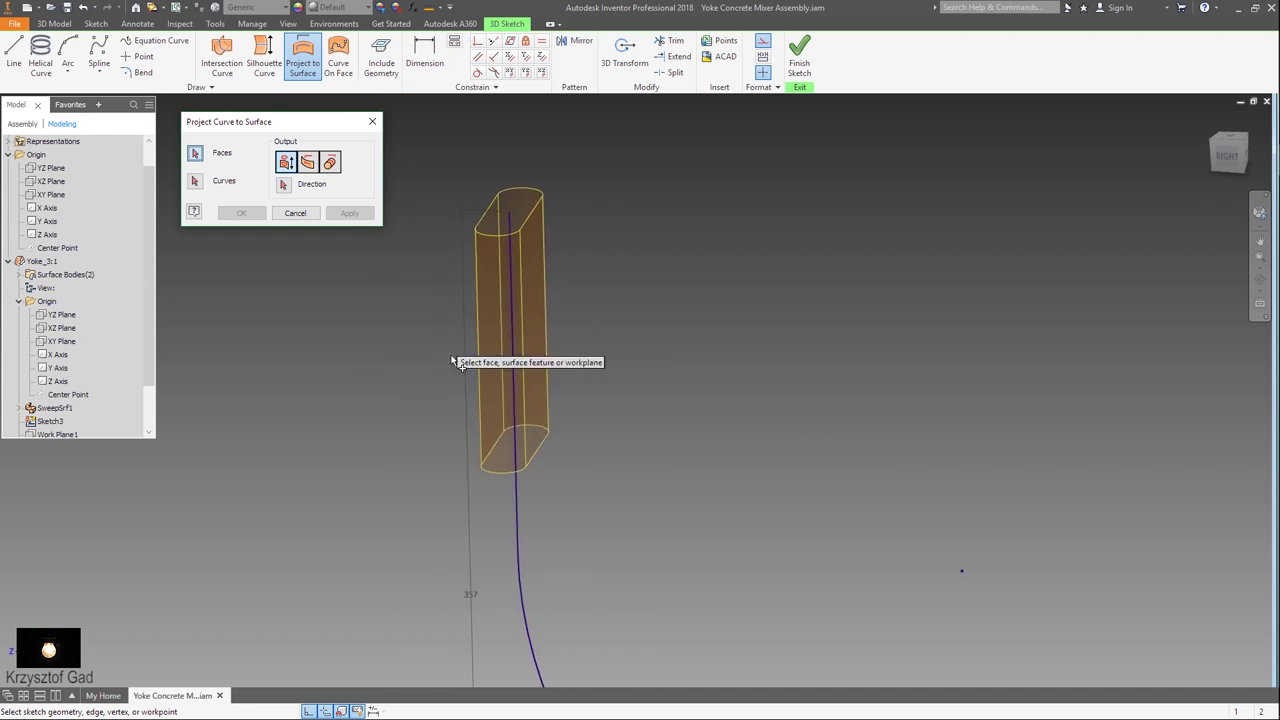
pyautogui.click(498, 452)
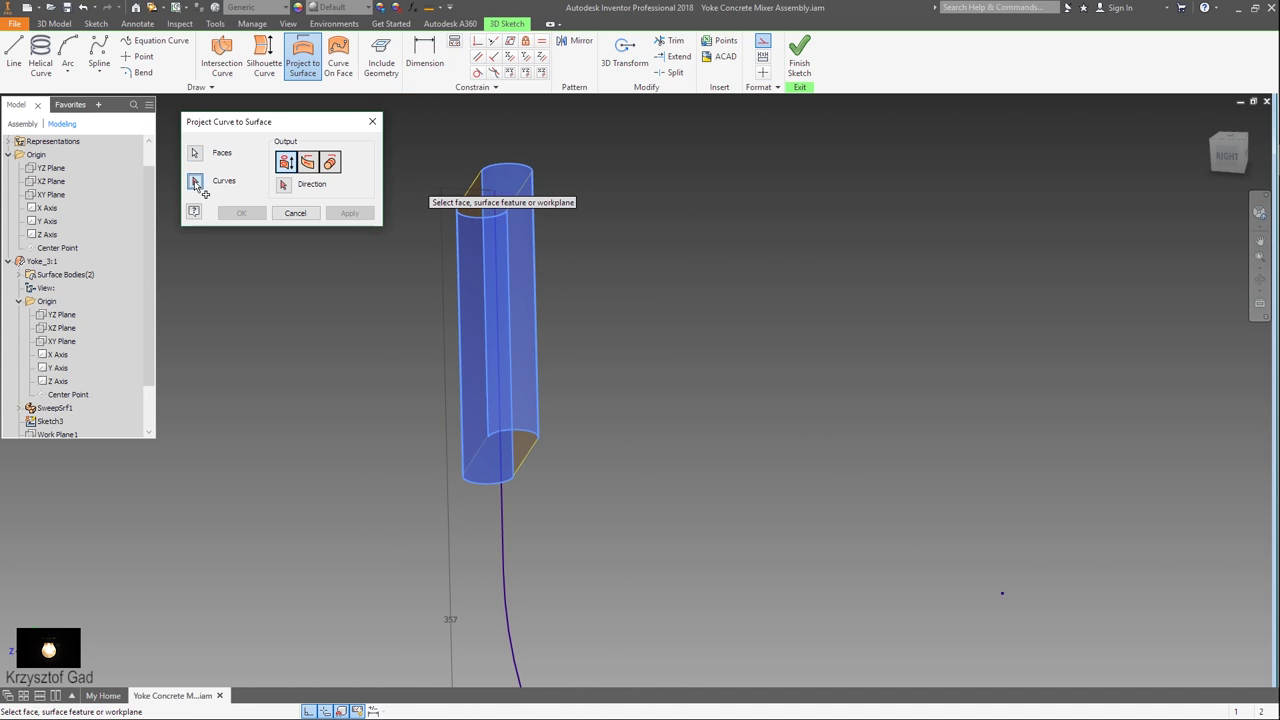
pyautogui.click(196, 183)
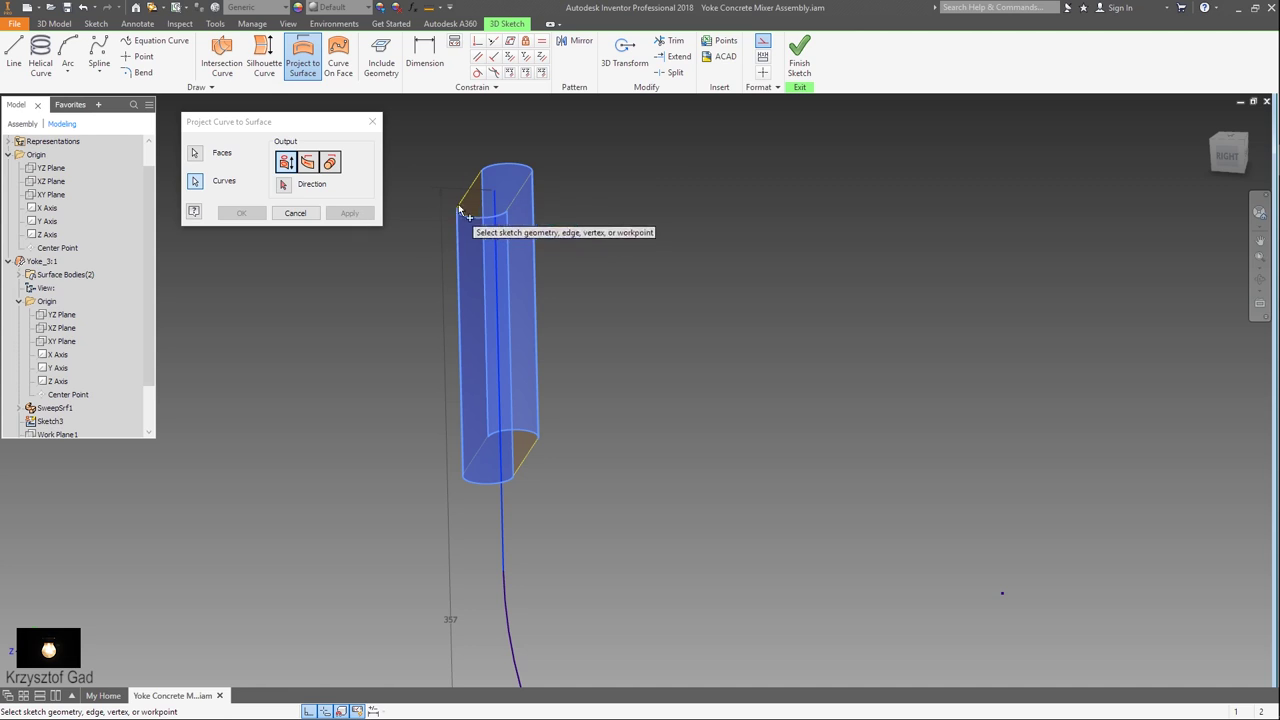
pyautogui.click(297, 213)
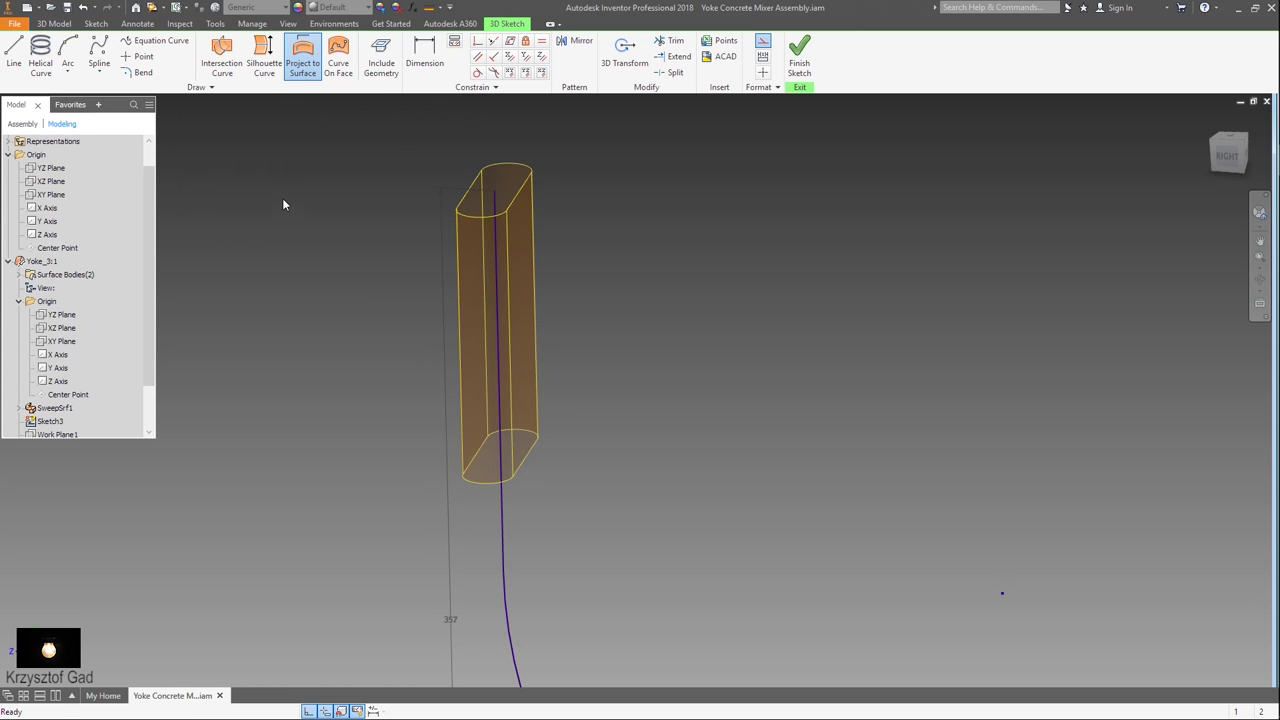
# Project the vertical path curve onto the upright tube's front and back faces
pyautogui.click(315, 60)
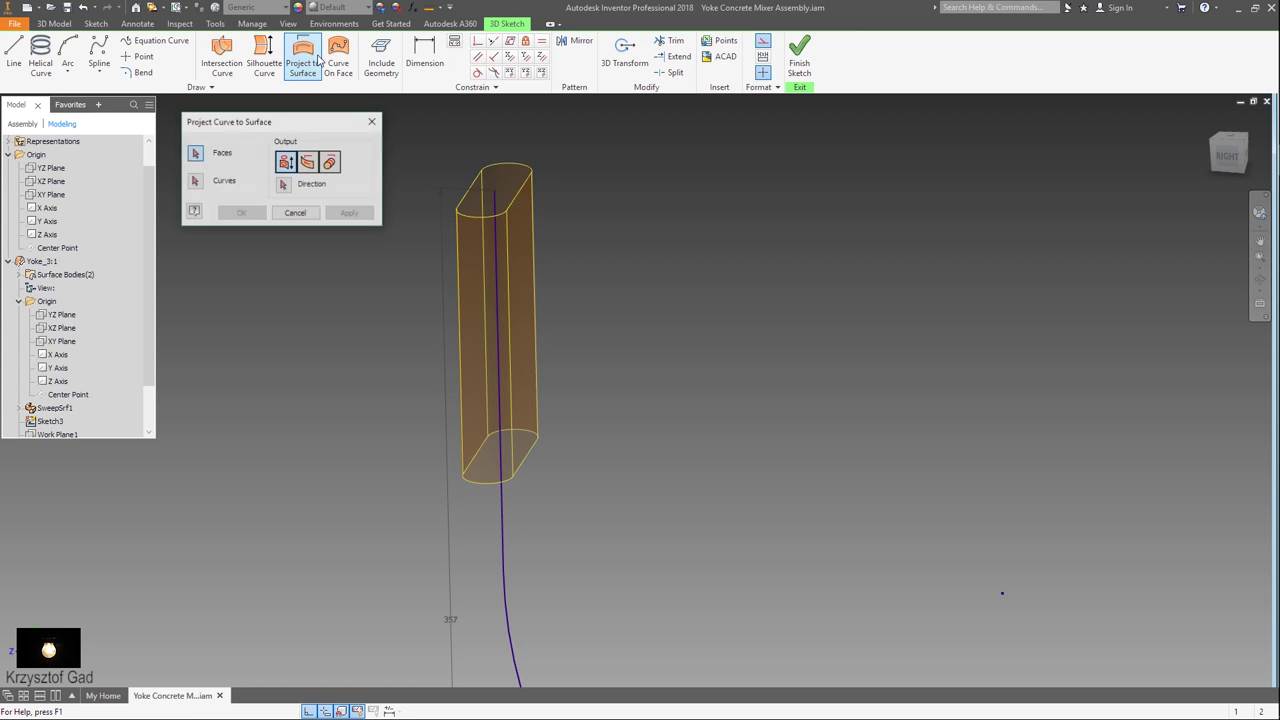
pyautogui.click(485, 343)
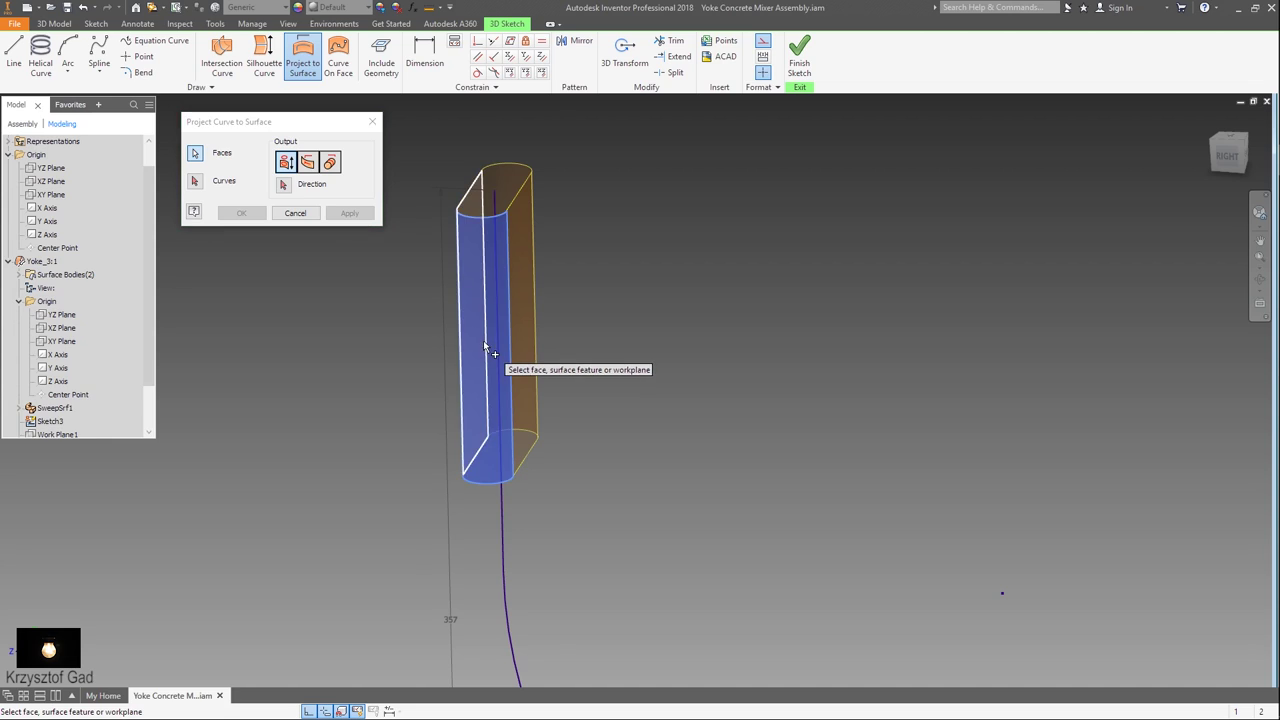
pyautogui.click(505, 182)
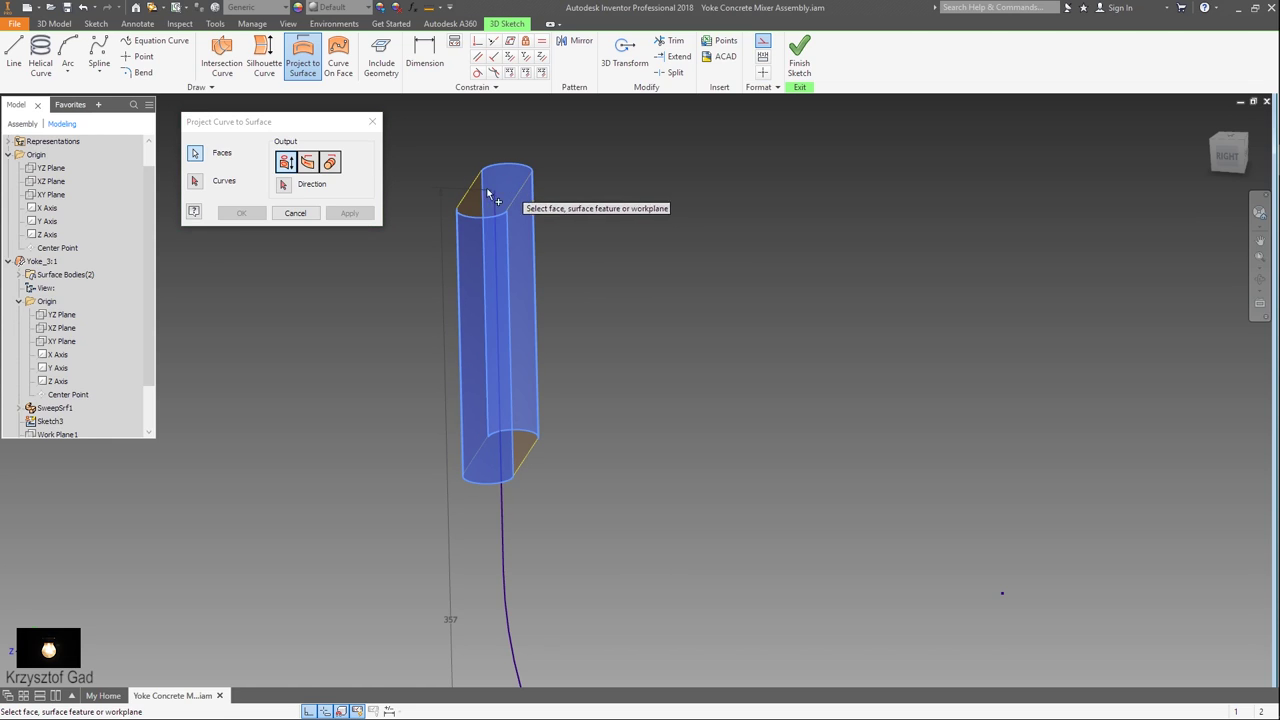
pyautogui.click(197, 183)
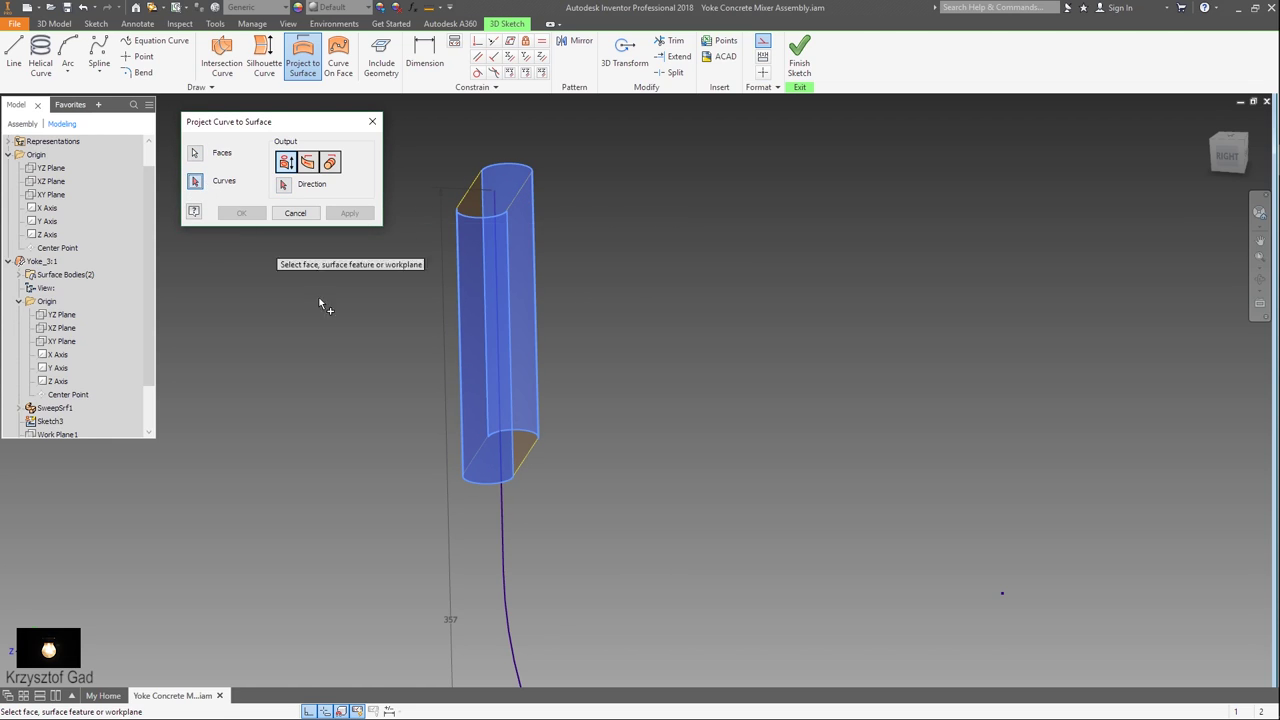
pyautogui.click(500, 517)
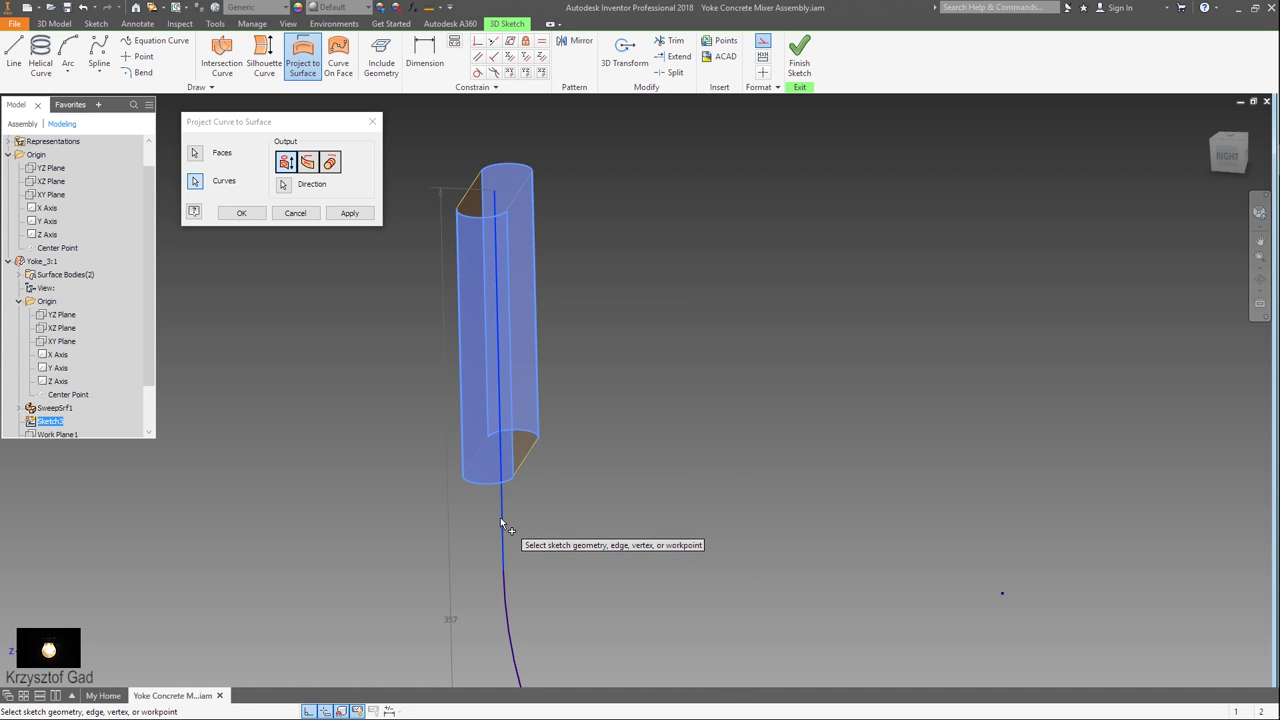
pyautogui.click(350, 214)
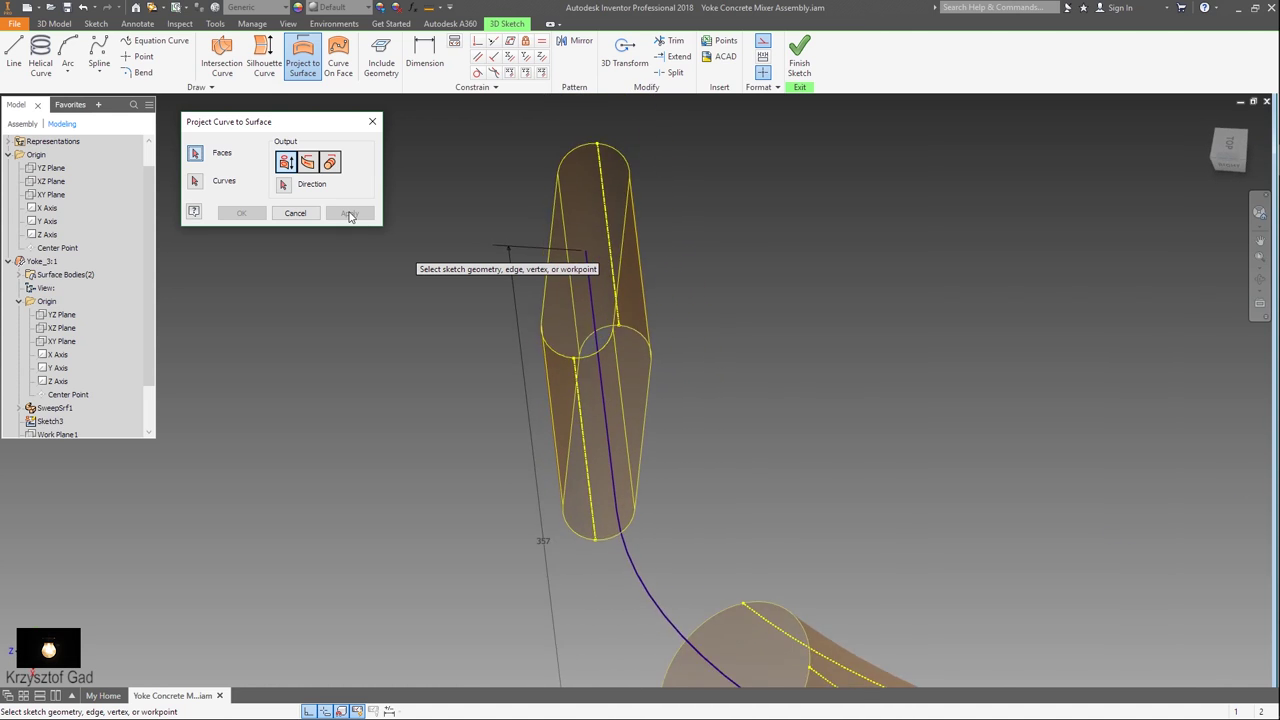
# Project another curve onto the tube surfaces along the Z Axis, then close projection
pyautogui.click(195, 155)
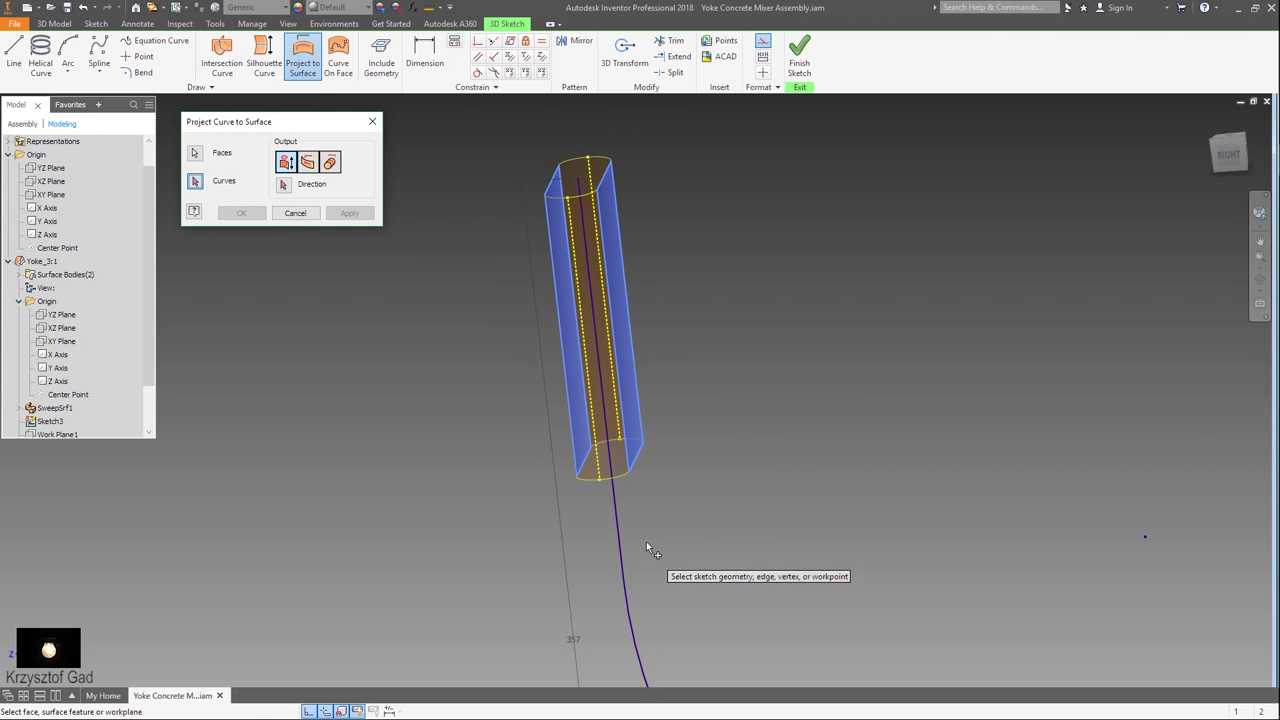
pyautogui.click(617, 511)
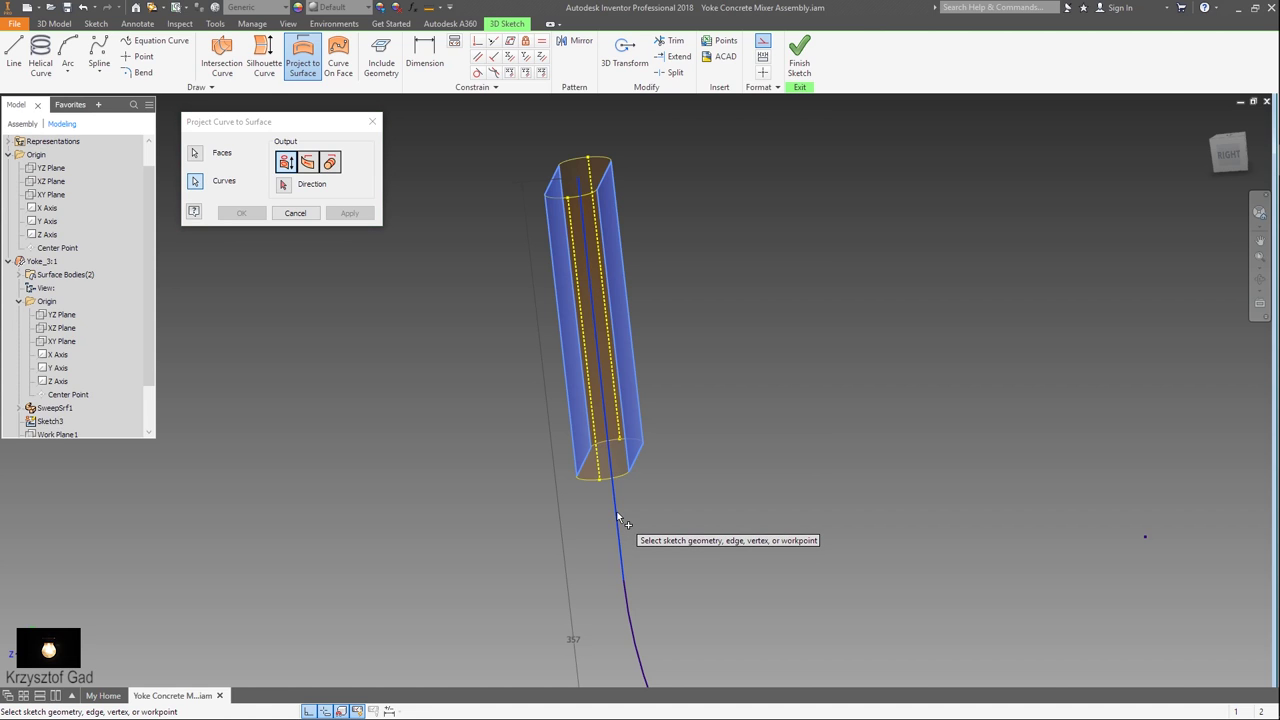
pyautogui.click(284, 188)
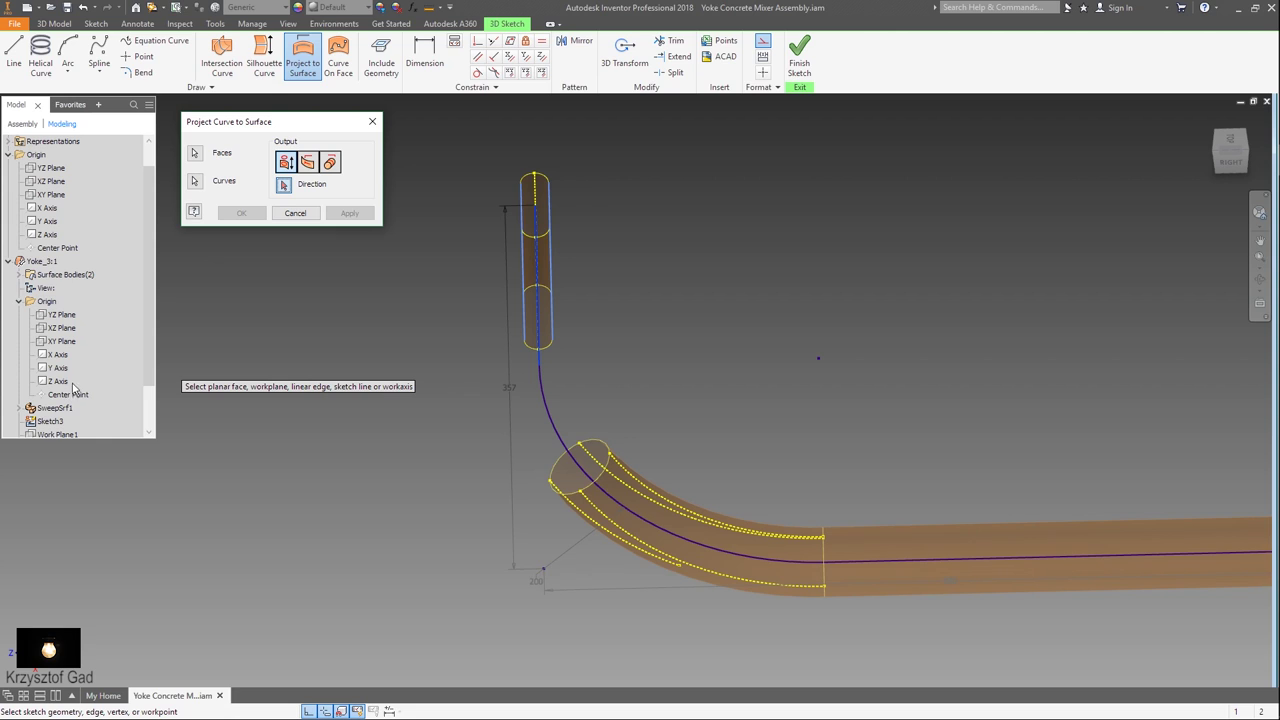
pyautogui.click(58, 381)
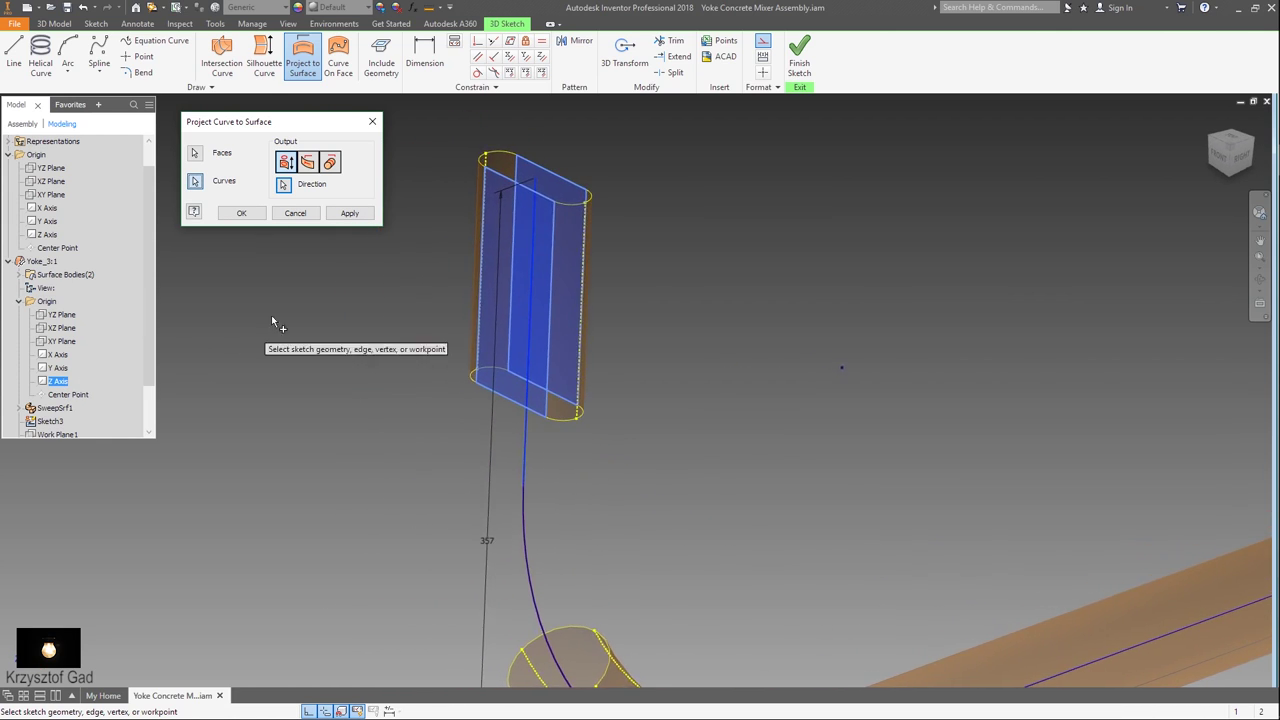
pyautogui.click(350, 213)
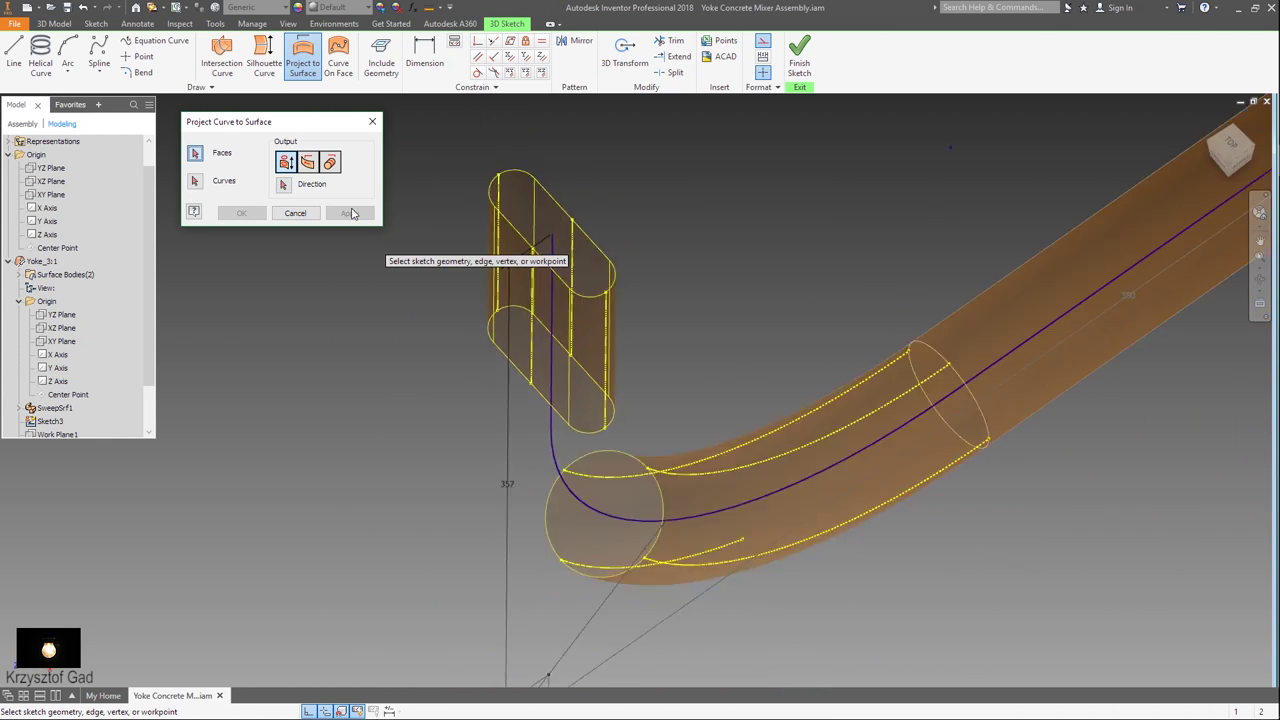
pyautogui.click(295, 213)
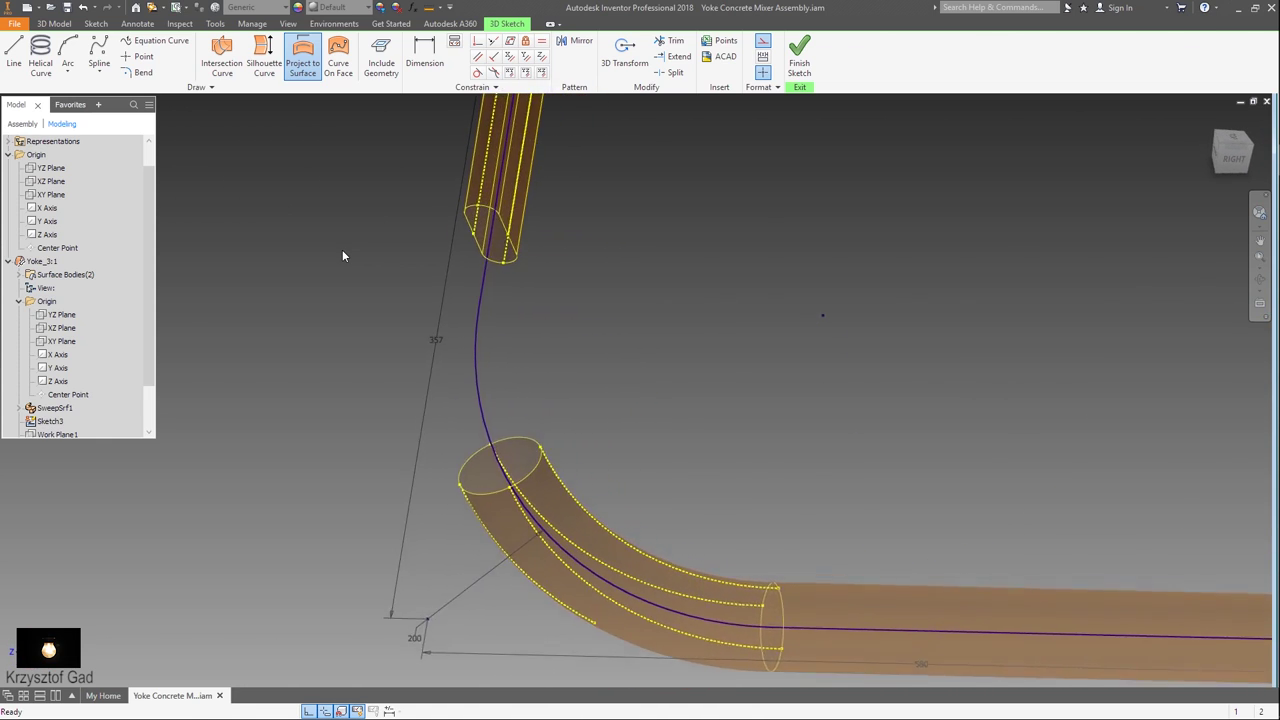
# Draw an interpolation spline from the upper tube end down to the lower tube end
pyautogui.click(99, 80)
pyautogui.click(112, 118)
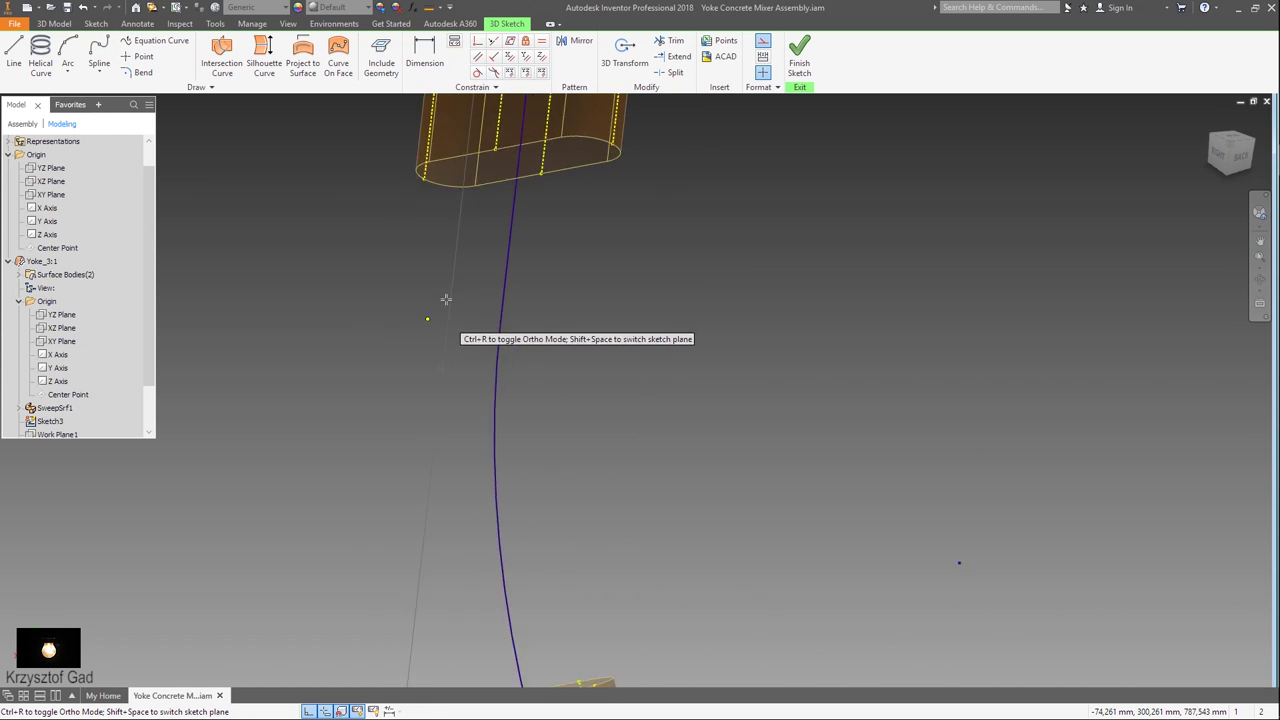
pyautogui.click(315, 274)
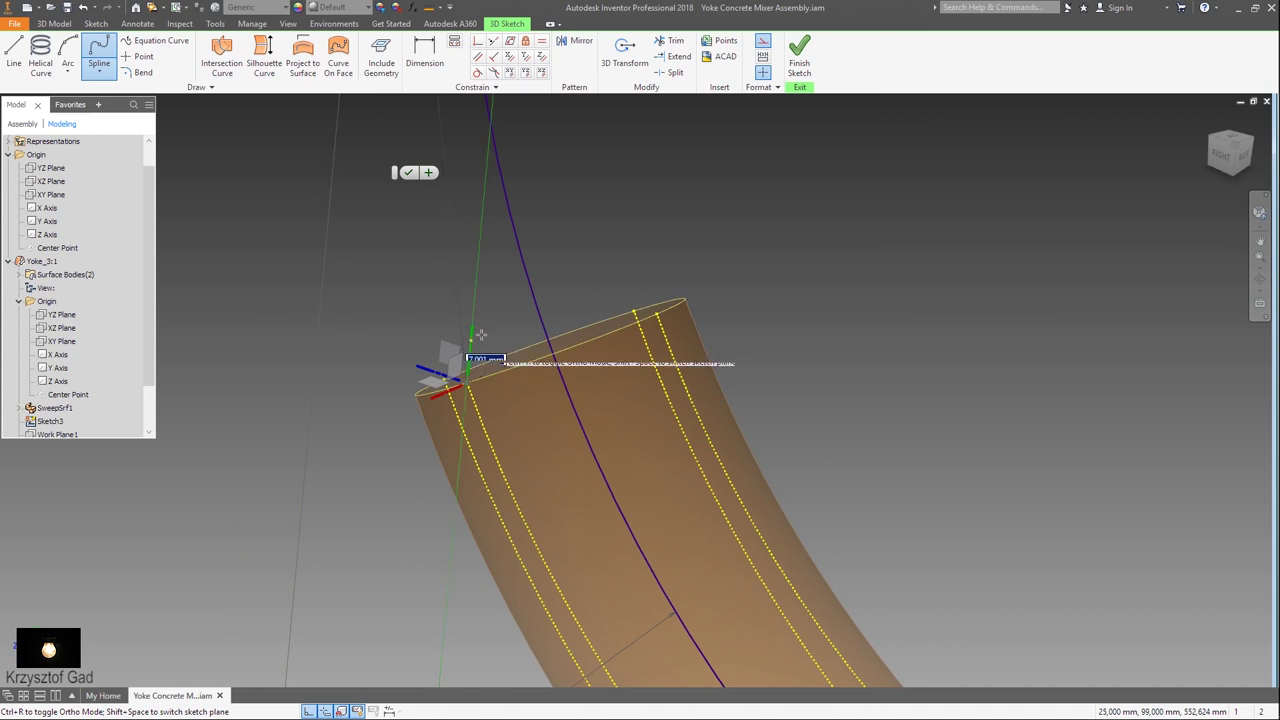
pyautogui.rightClick(490, 295)
pyautogui.click(546, 298)
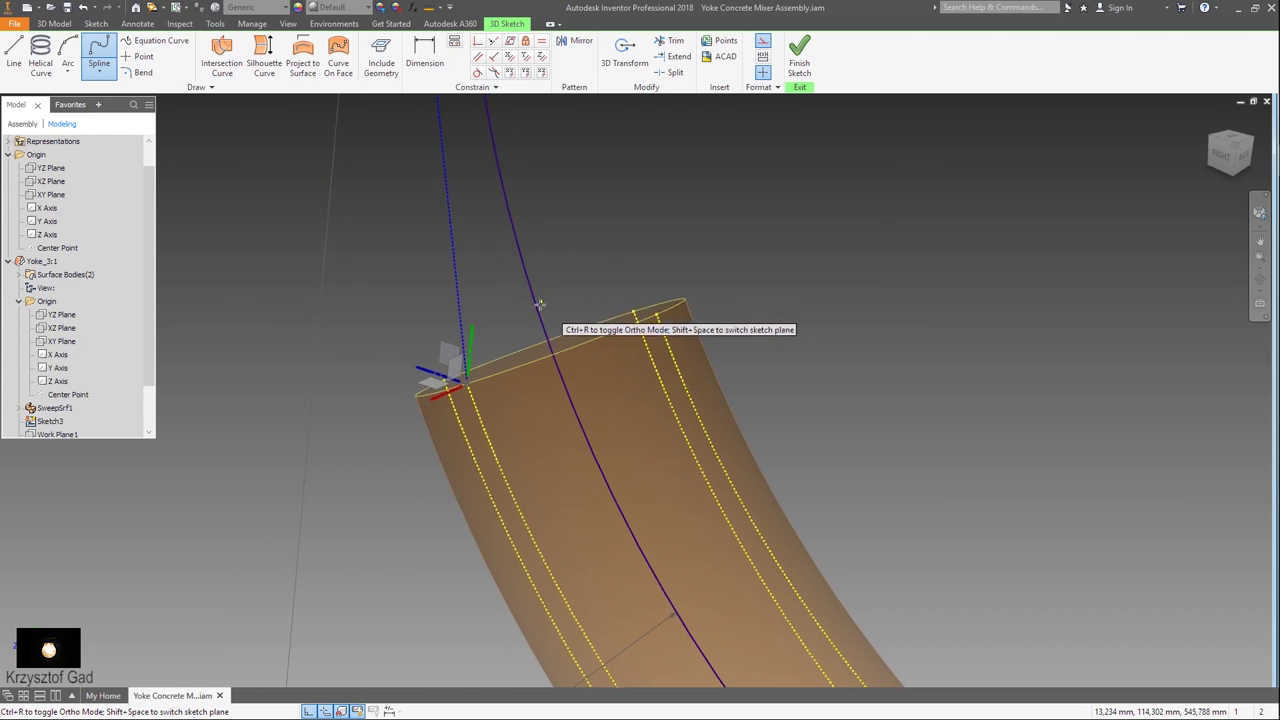
pyautogui.rightClick(406, 317)
pyautogui.click(456, 318)
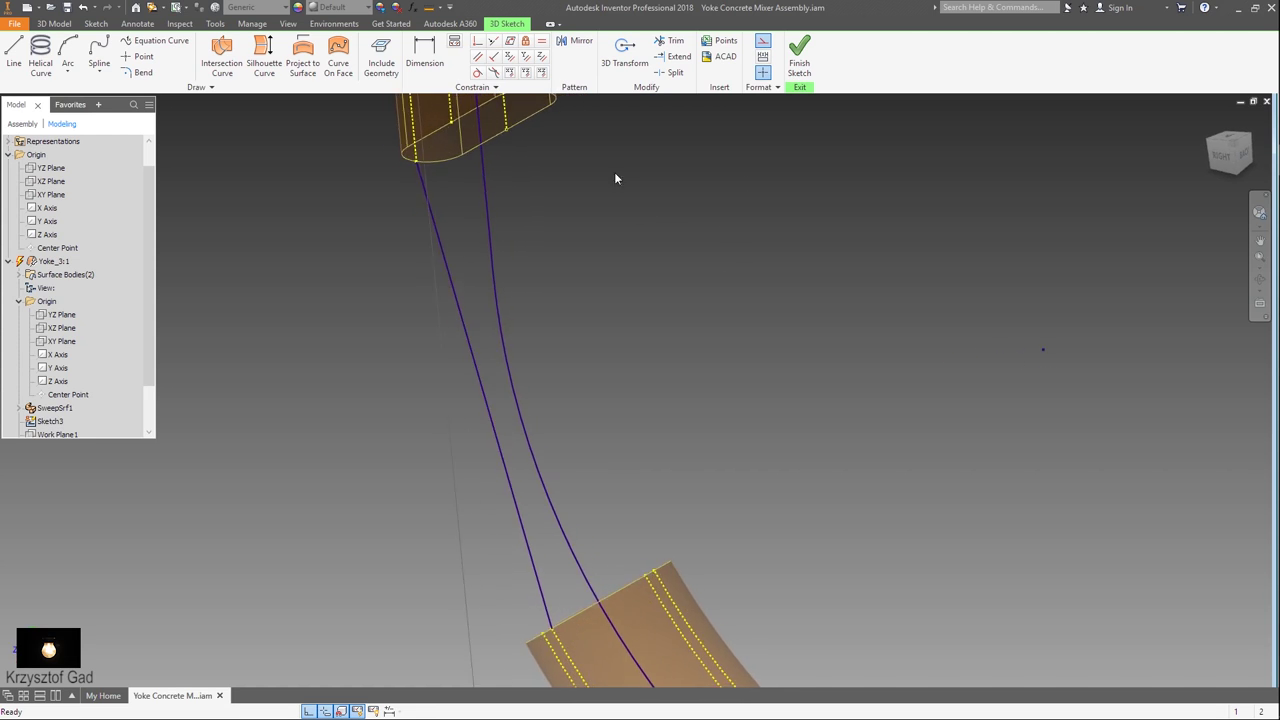
# Apply a Smooth constraint between the new spline and the upper tube's edge line
pyautogui.click(477, 72)
pyautogui.scroll(-3, 420, 371)
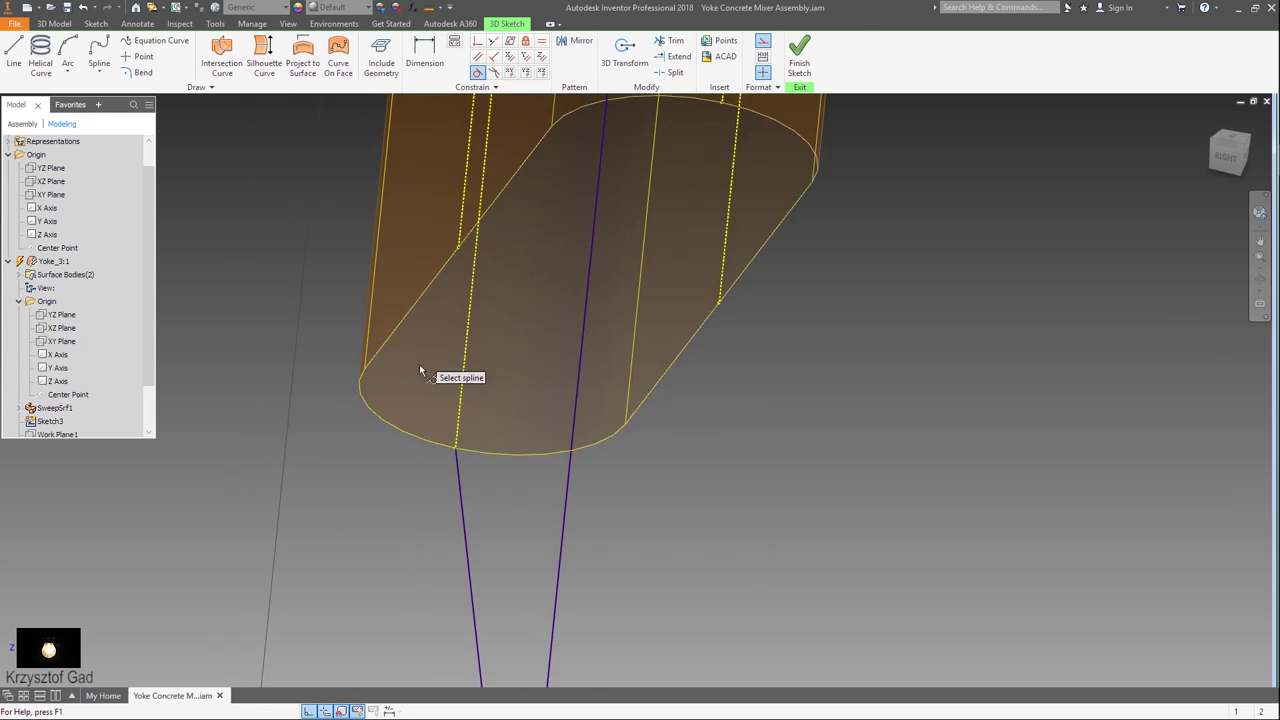
pyautogui.click(457, 490)
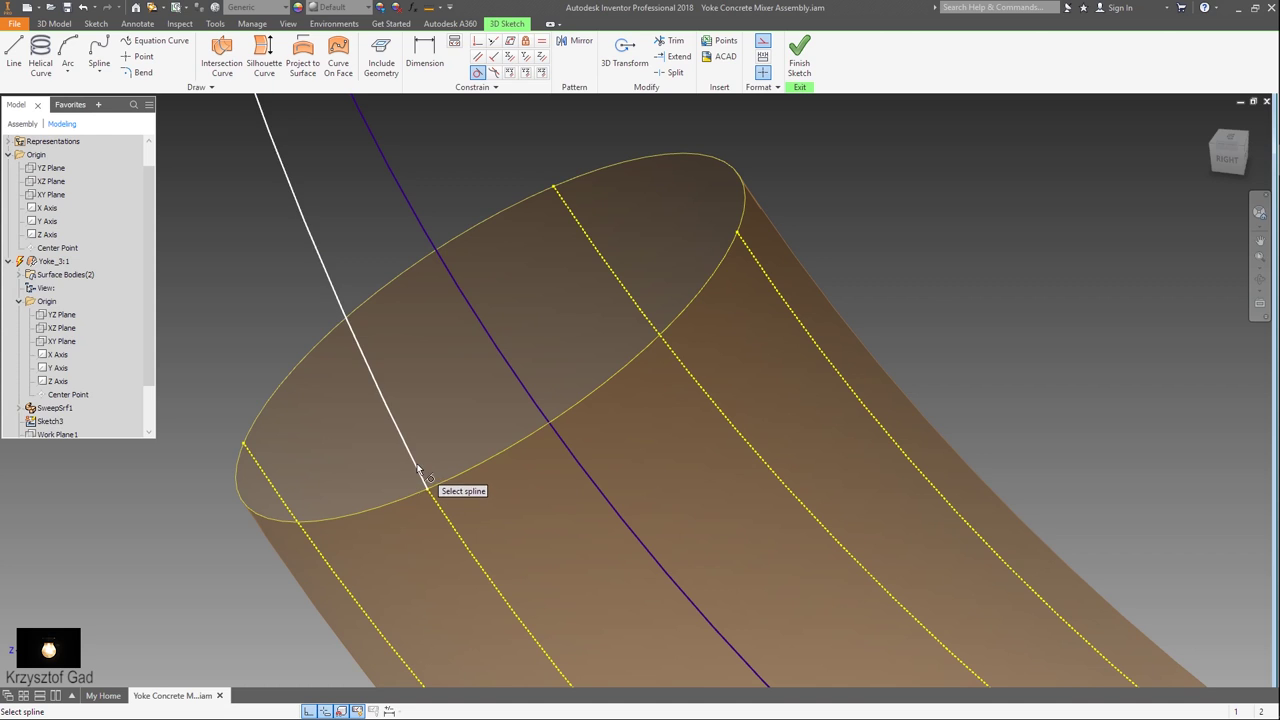
pyautogui.click(452, 528)
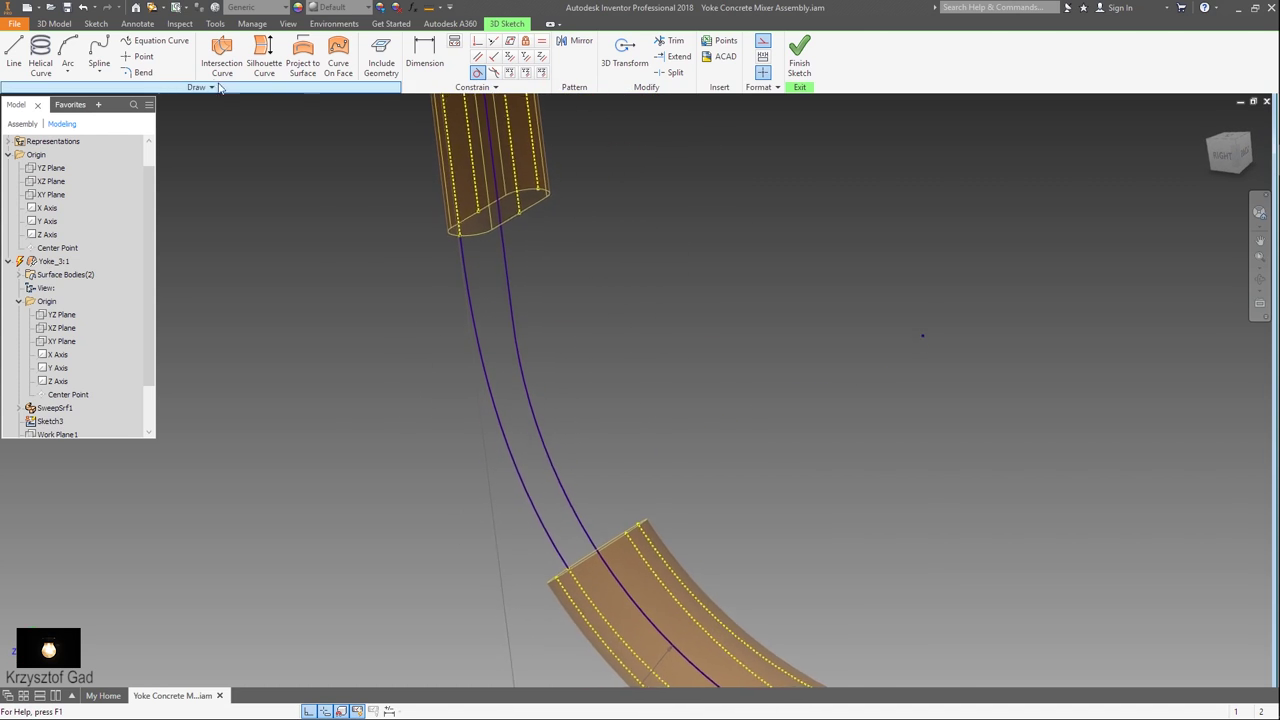
pyautogui.click(302, 58)
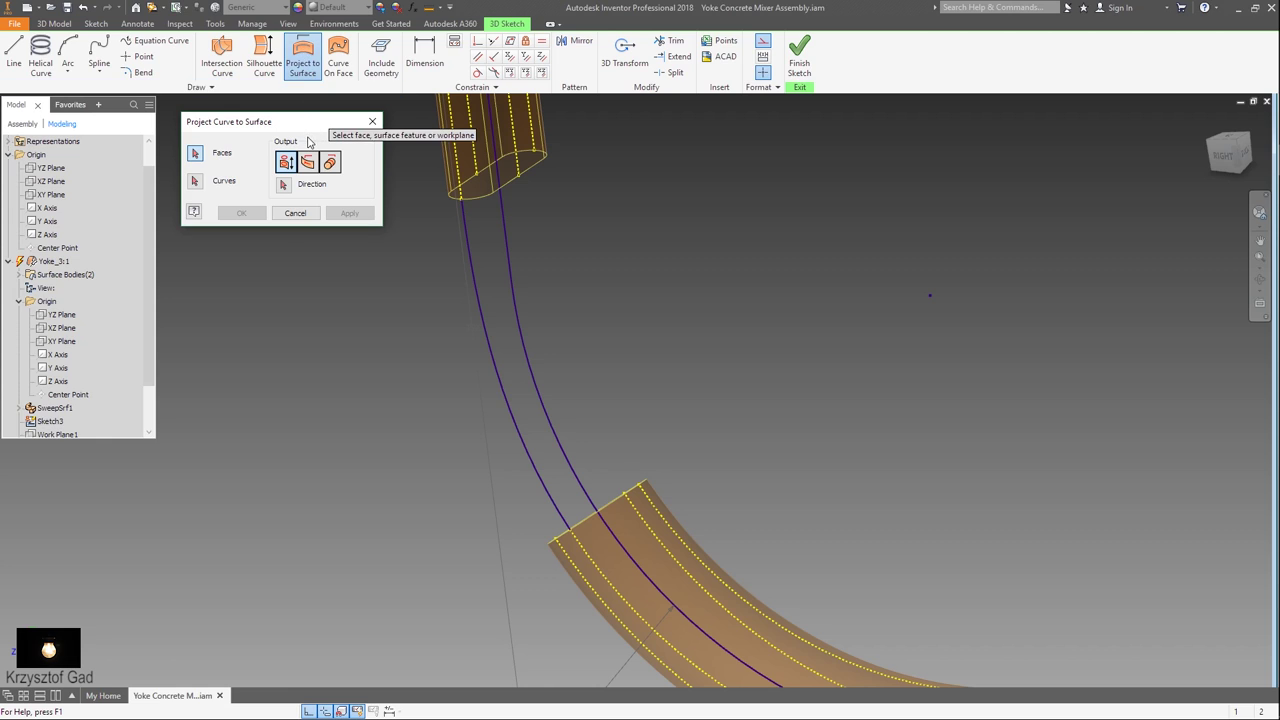
pyautogui.click(374, 123)
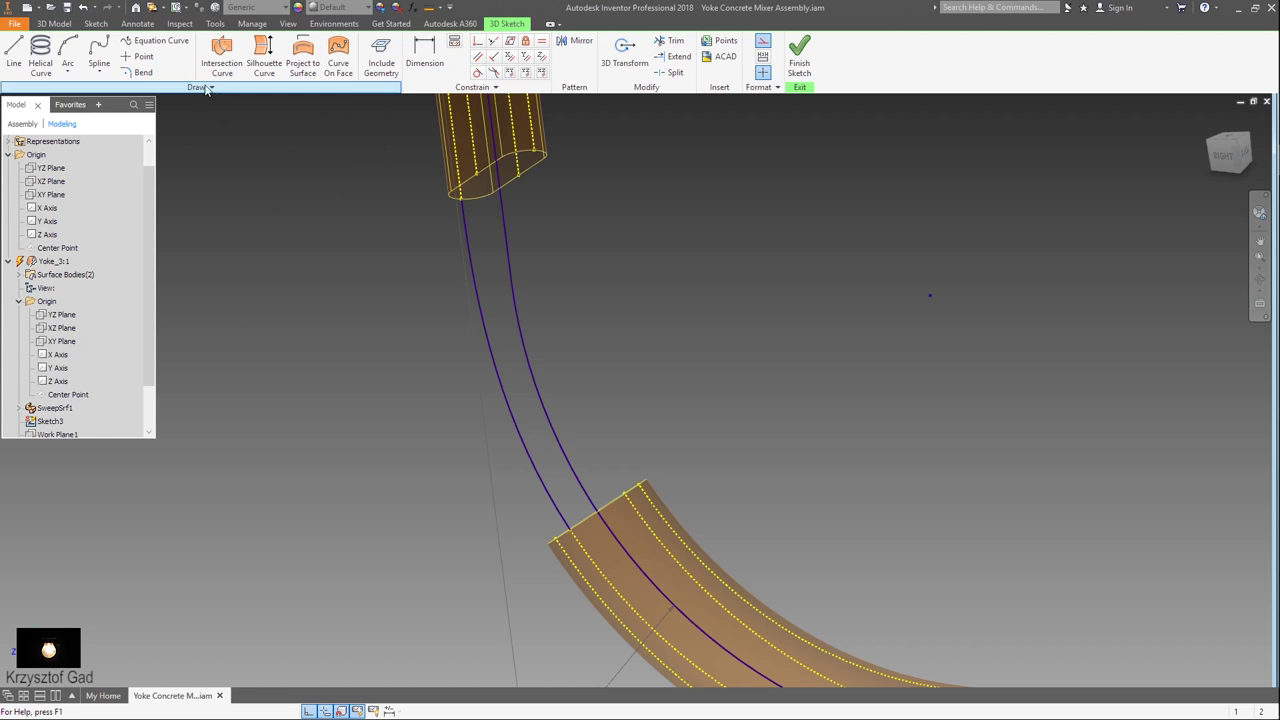
pyautogui.click(99, 46)
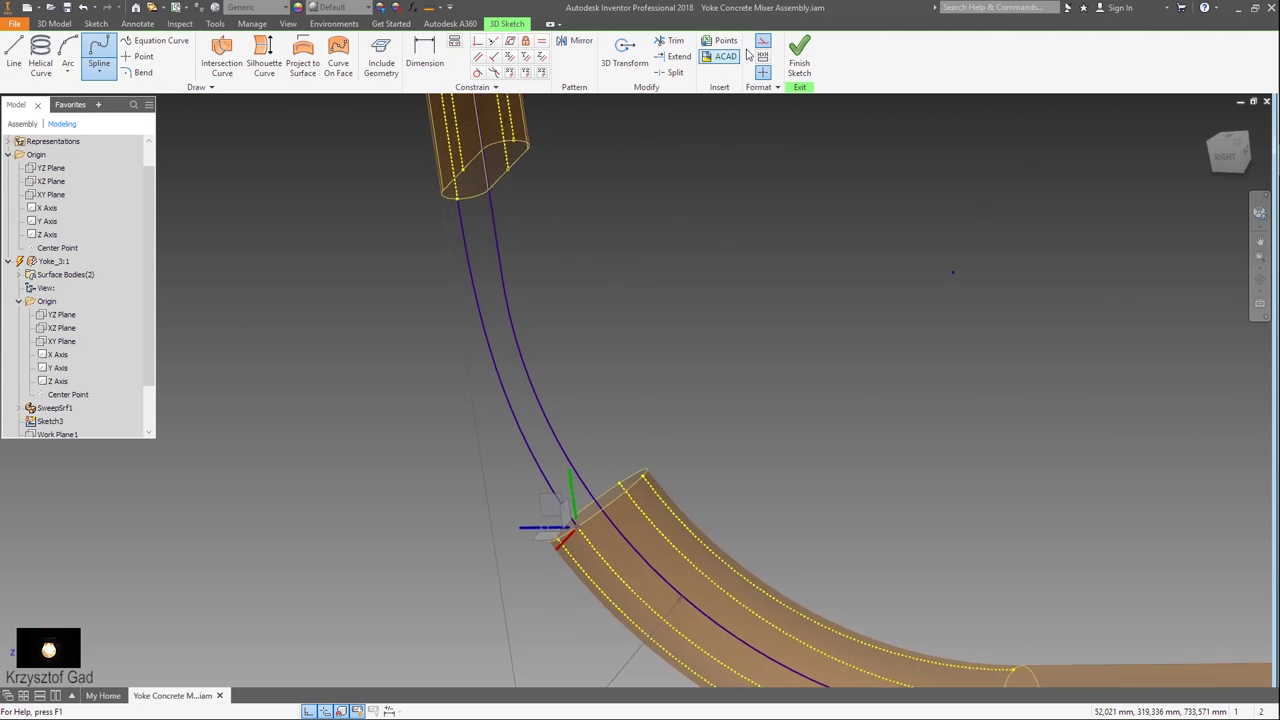
# Draw a third spline from the upper tube end to the lower tube's edge
pyautogui.scroll(-2, 600, 345)
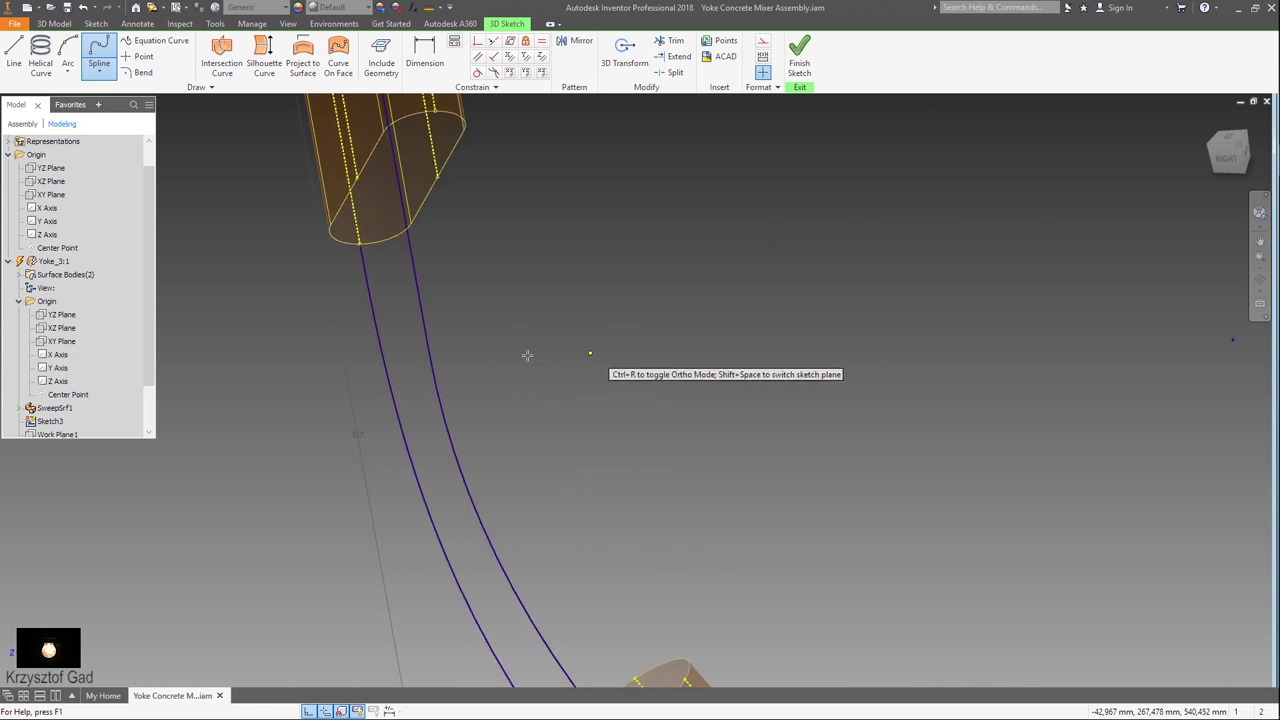
pyautogui.scroll(-2, 480, 320)
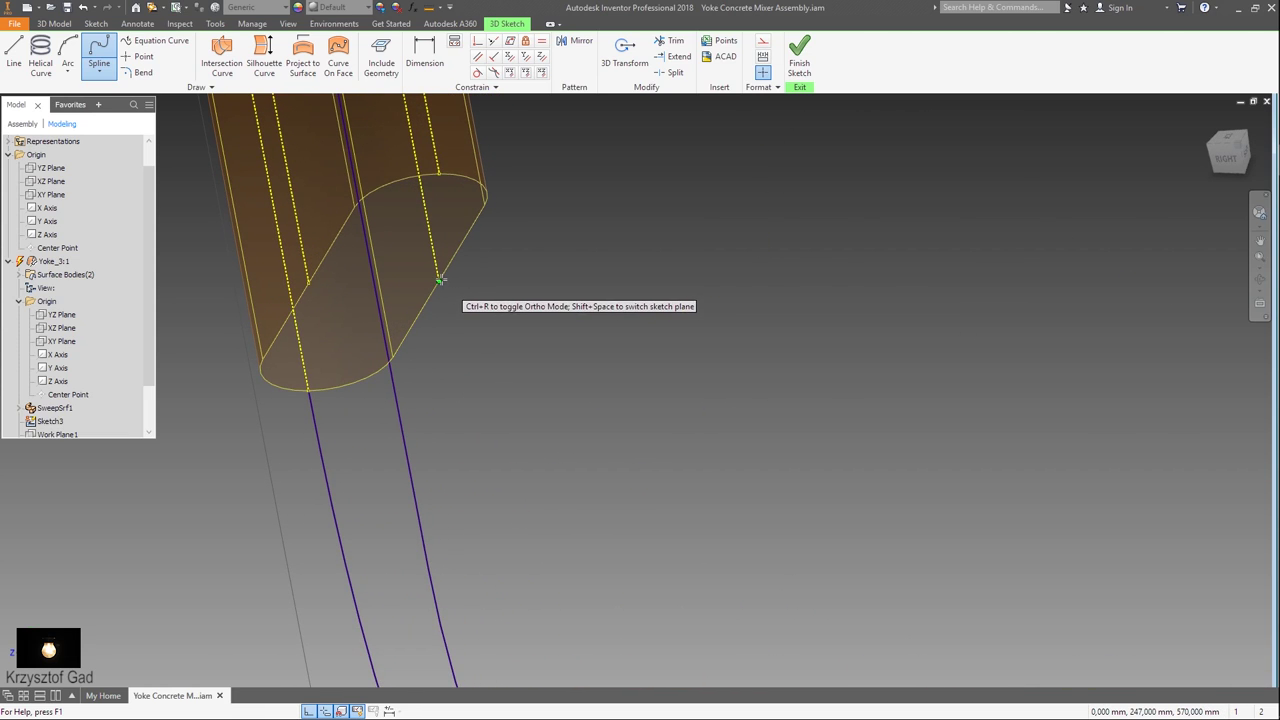
pyautogui.click(443, 278)
pyautogui.moveTo(443, 278)
pyautogui.keyDown('shift'); pyautogui.mouseDown(button='middle')
pyautogui.moveTo(603, 482)
pyautogui.moveTo(651, 371)
pyautogui.moveTo(700, 349)
pyautogui.mouseUp(button='middle'); pyautogui.keyUp('shift')
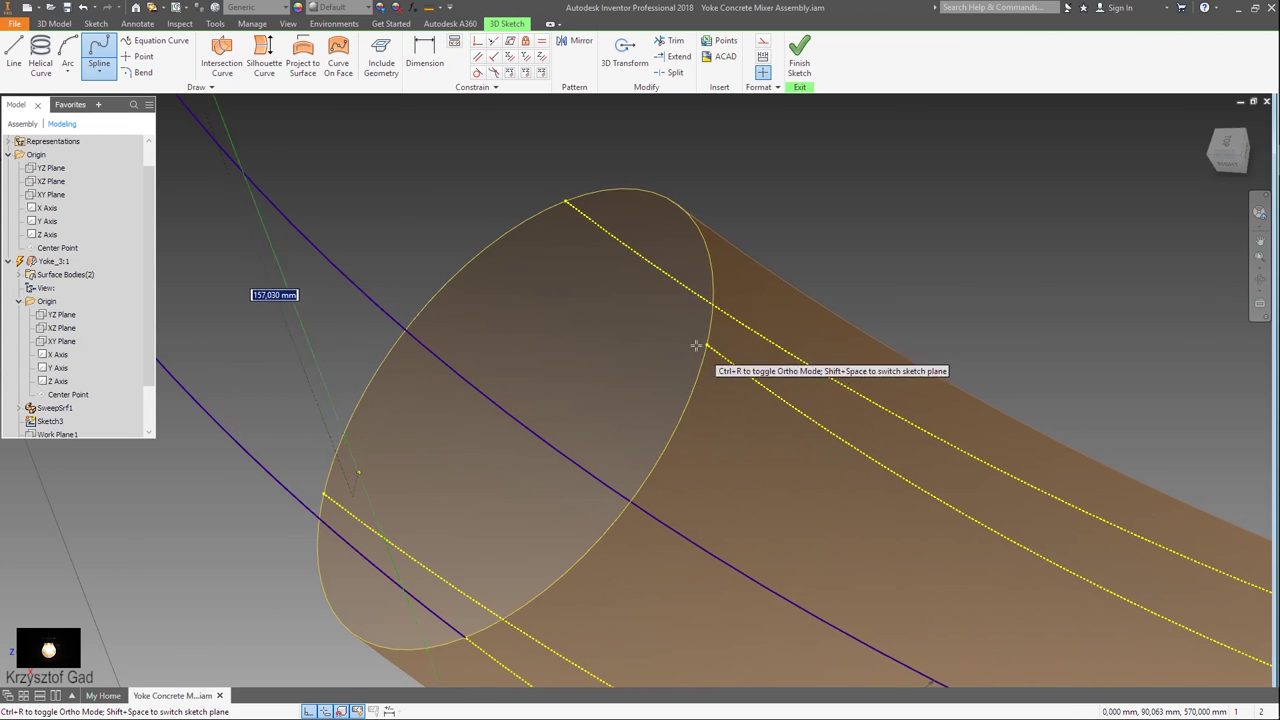
pyautogui.click(709, 344)
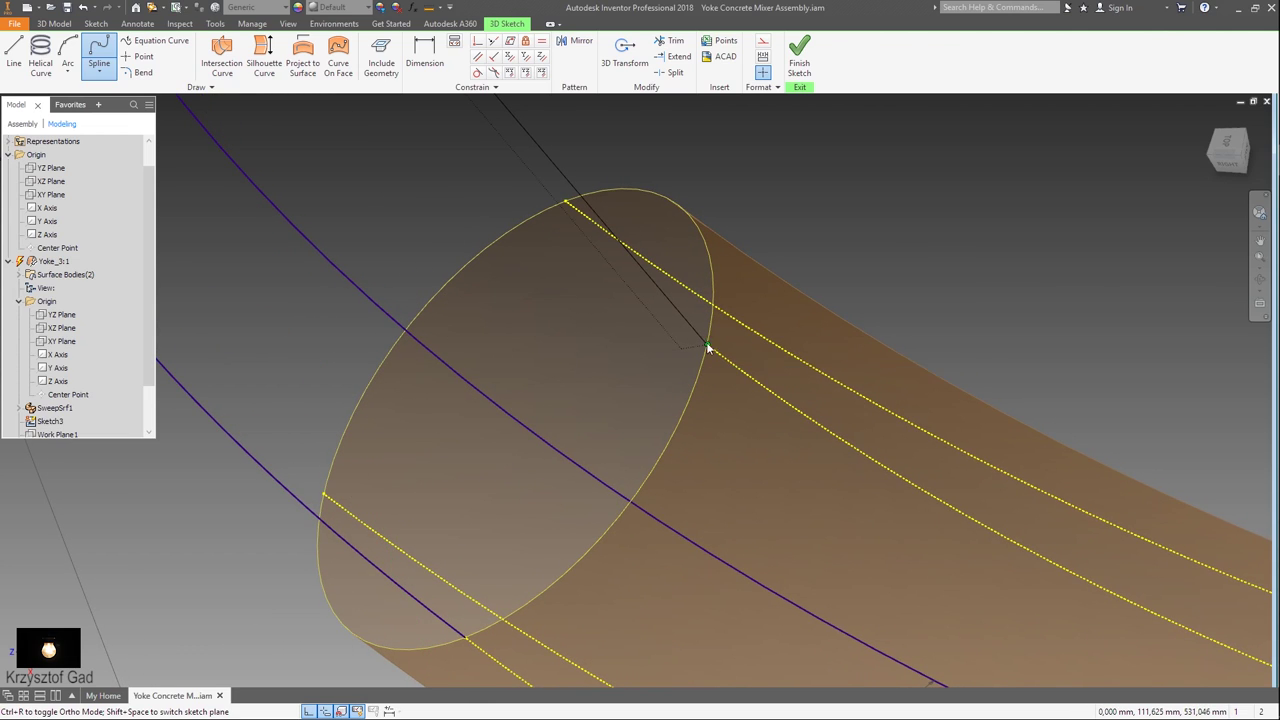
pyautogui.rightClick(848, 278)
pyautogui.click(900, 257)
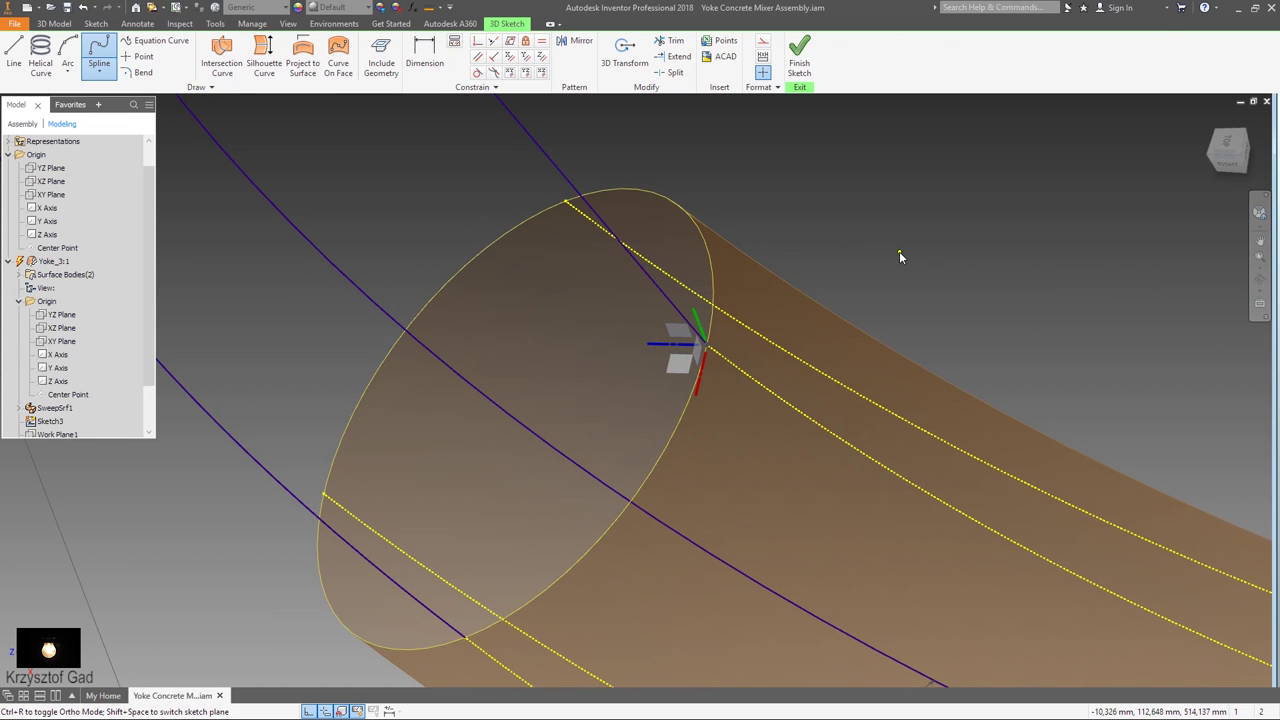
pyautogui.rightClick(903, 257)
pyautogui.press('Escape')
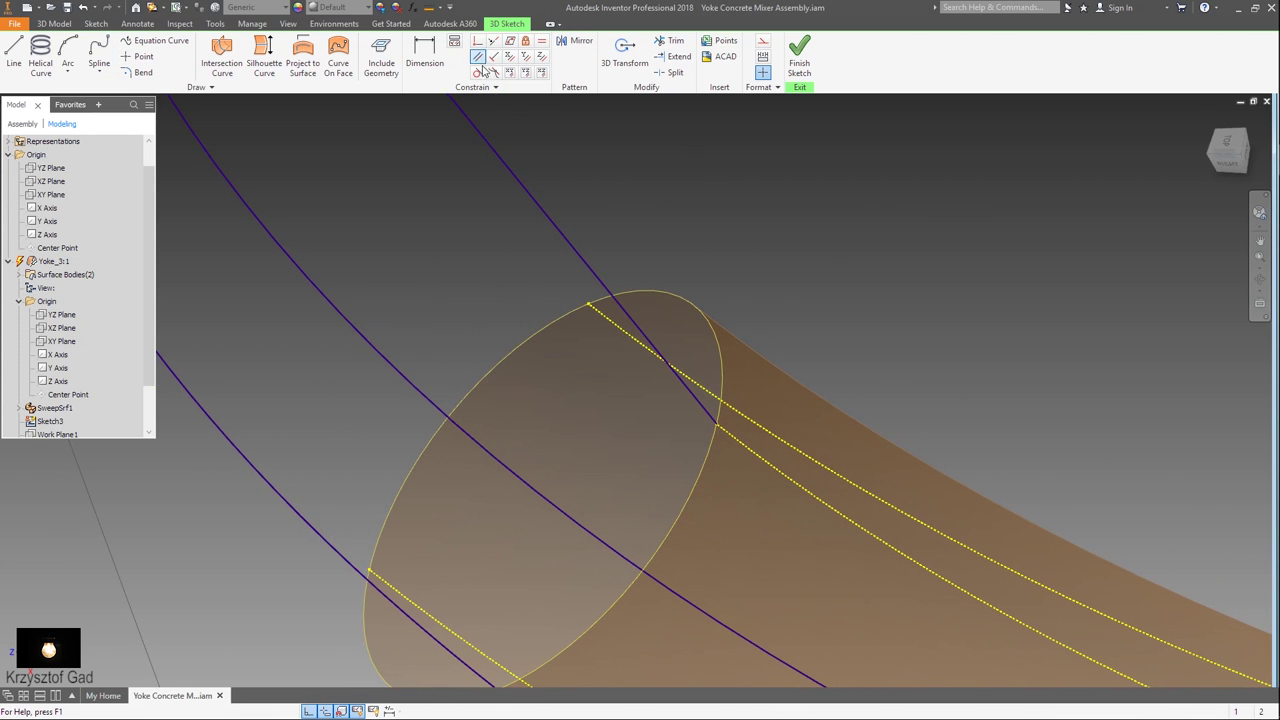
# Join the third spline smoothly to the lower tube edge
pyautogui.click(783, 478)
pyautogui.keyDown('shift'); pyautogui.moveTo(778, 471); pyautogui.dragTo(352, 472, button='middle'); pyautogui.keyUp('shift')
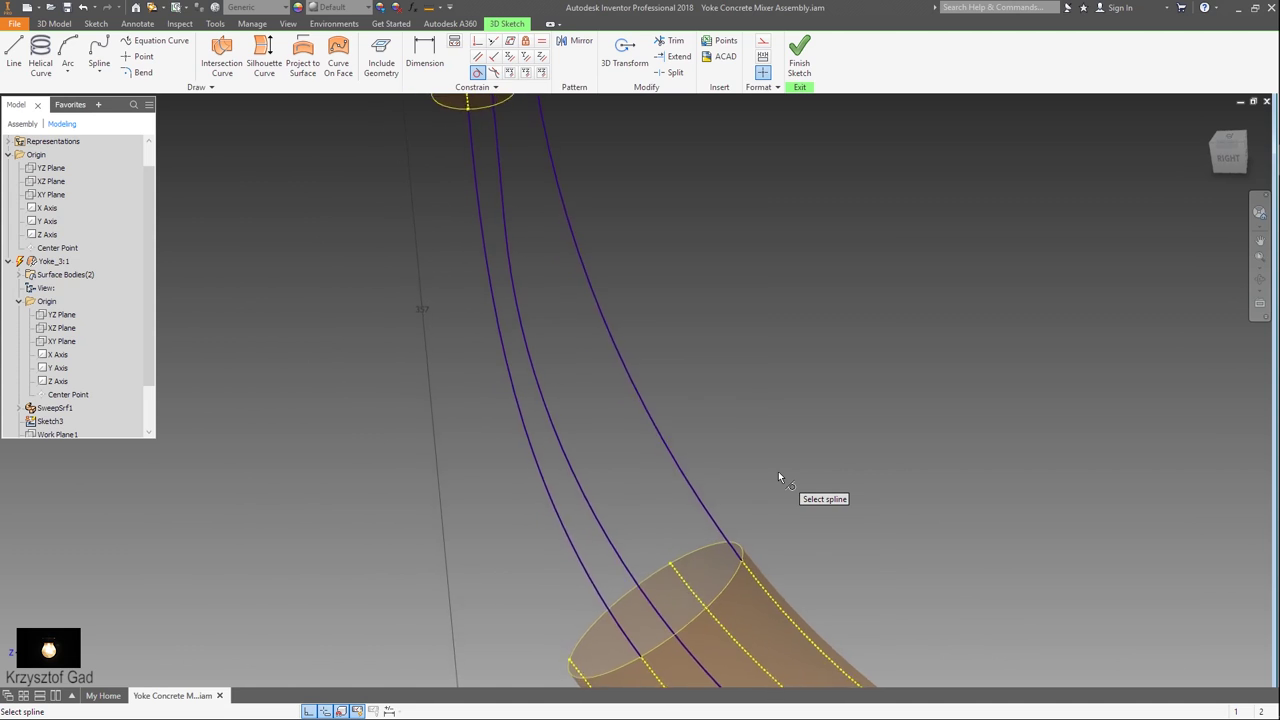
pyautogui.click(364, 468)
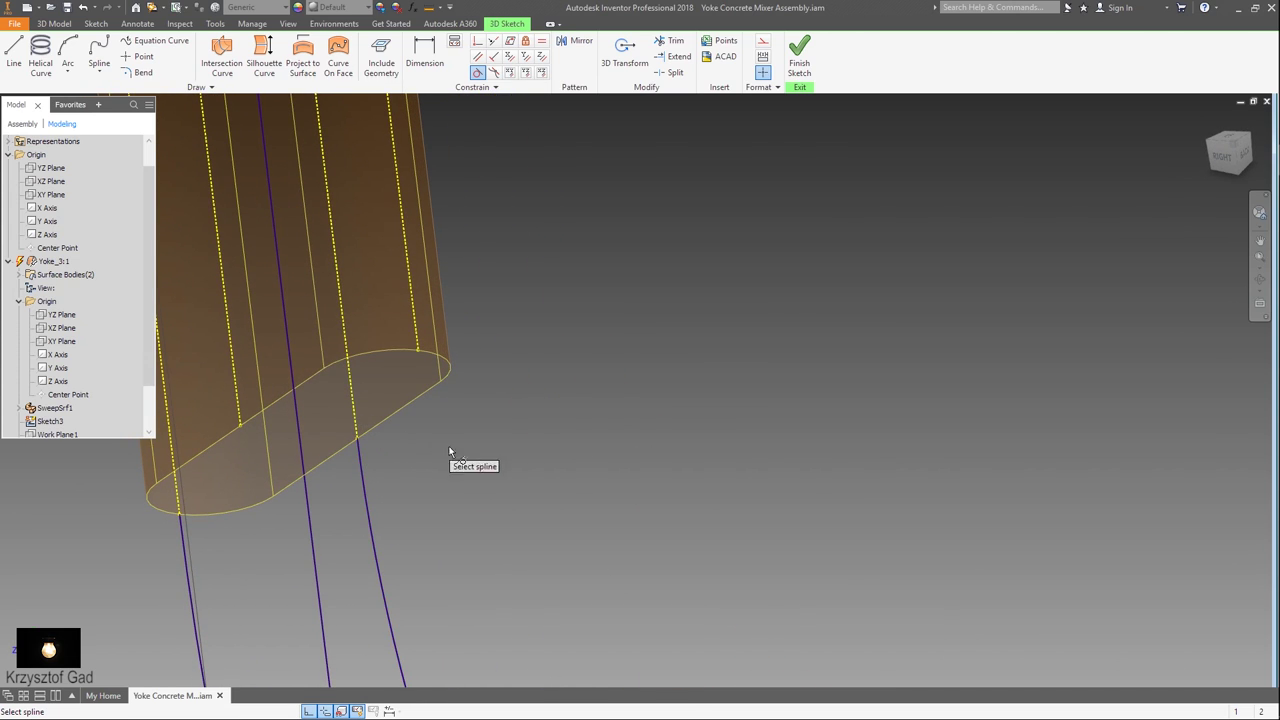
pyautogui.scroll(-3, 263, 160)
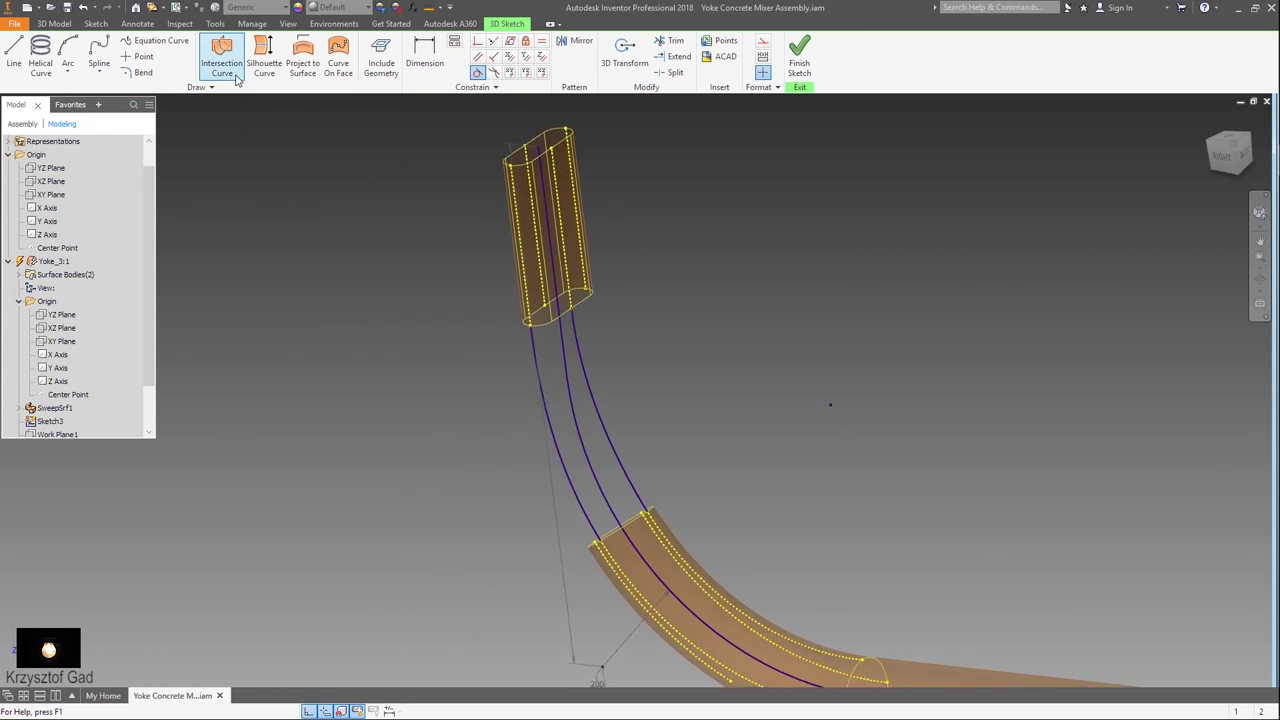
# Draw a fourth spline from an upper tube end vertex down to the lower tube
pyautogui.click(97, 48)
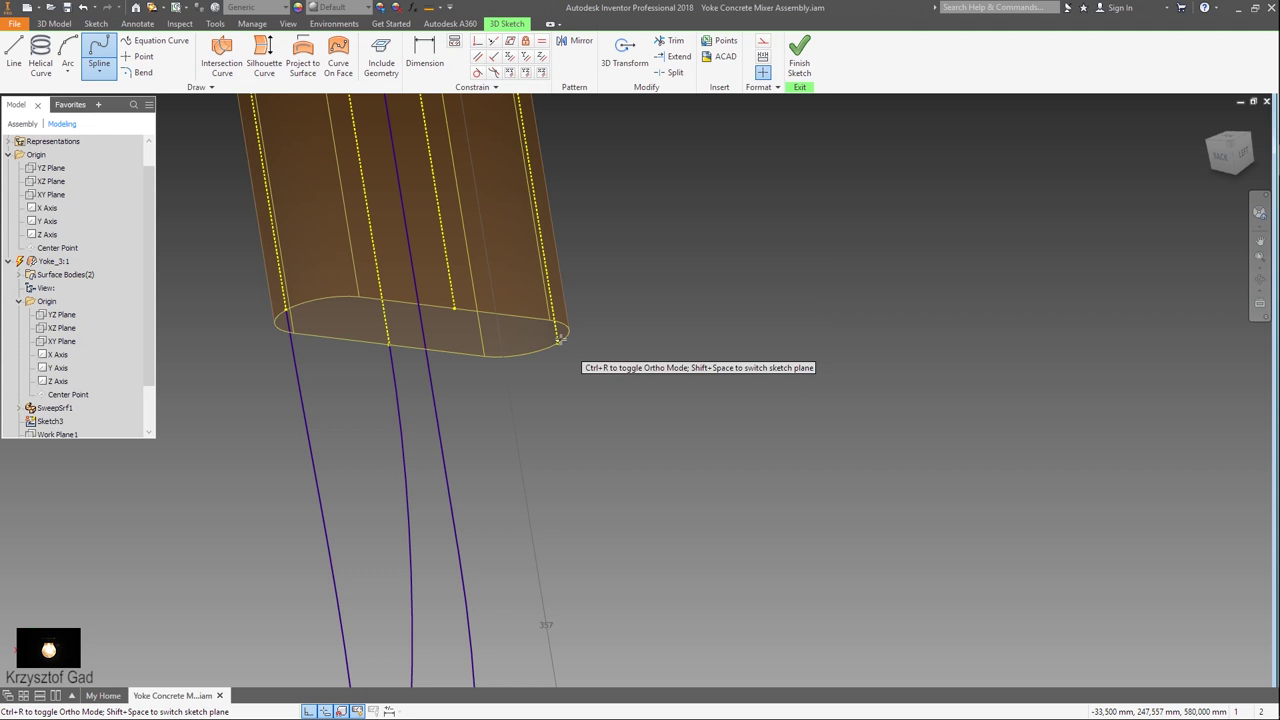
pyautogui.click(558, 342)
pyautogui.moveTo(558, 342)
pyautogui.keyDown('shift'); pyautogui.mouseDown(button='middle')
pyautogui.moveTo(576, 457)
pyautogui.moveTo(632, 374)
pyautogui.moveTo(656, 450)
pyautogui.mouseUp(button='middle'); pyautogui.keyUp('shift')
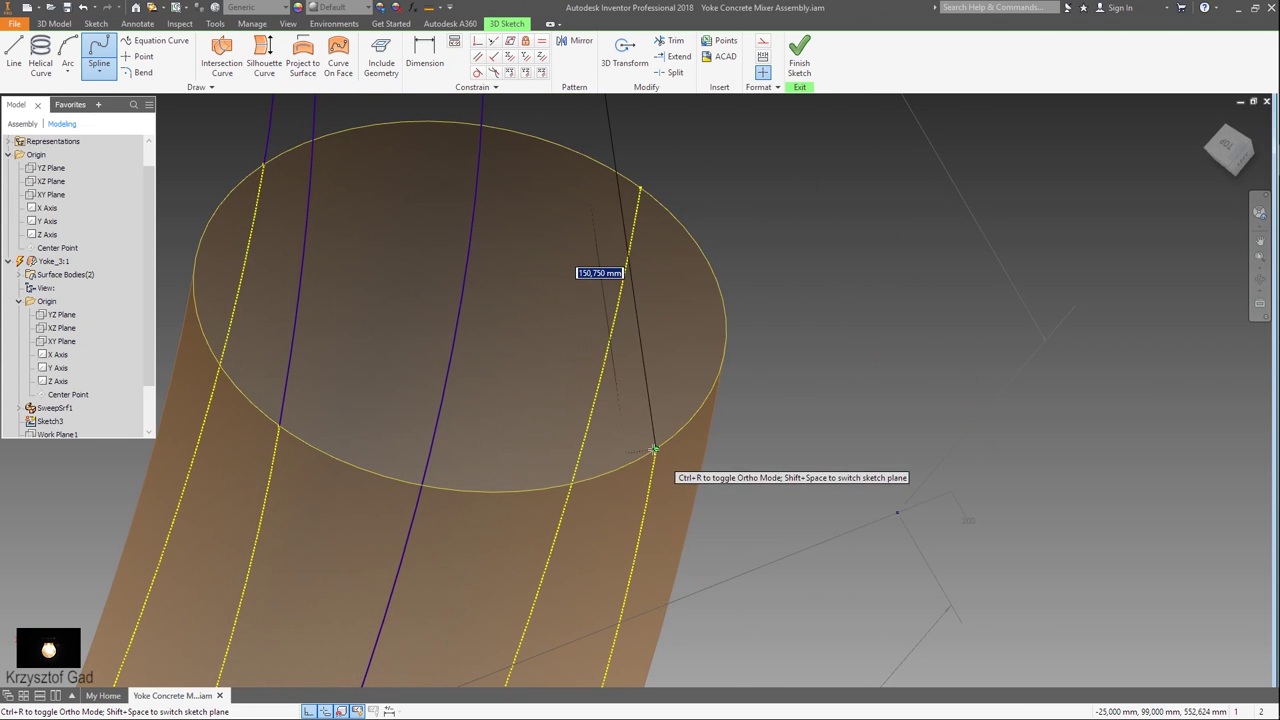
pyautogui.rightClick(851, 432)
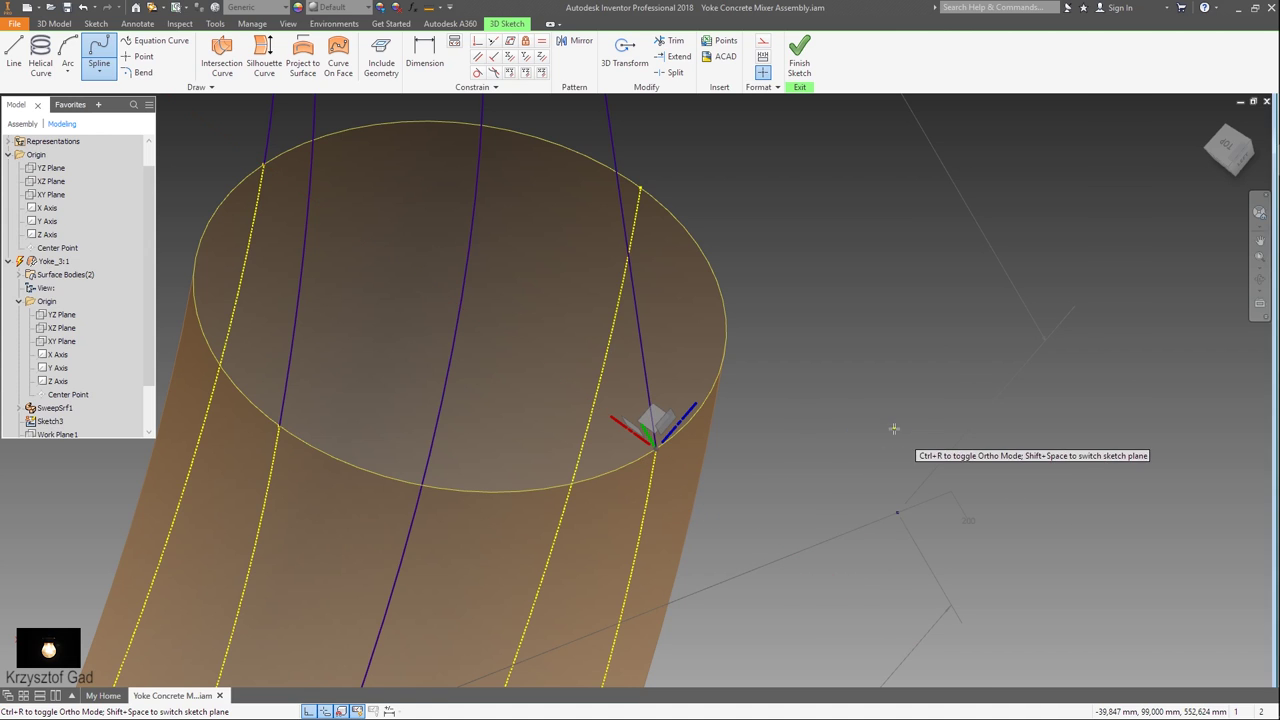
pyautogui.rightClick(897, 430)
pyautogui.click(928, 431)
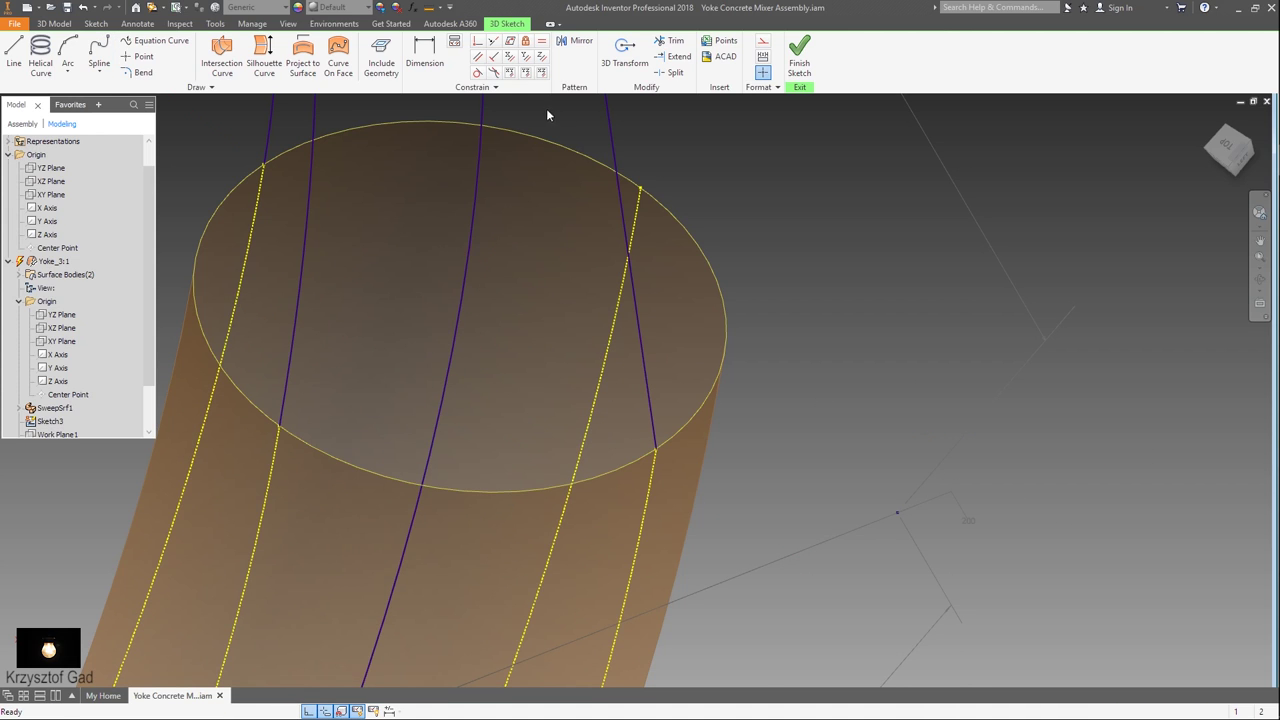
pyautogui.moveTo(543, 229)
pyautogui.keyDown('shift'); pyautogui.mouseDown(button='middle')
pyautogui.moveTo(547, 359)
pyautogui.moveTo(525, 357)
pyautogui.mouseUp(button='middle'); pyautogui.keyUp('shift')
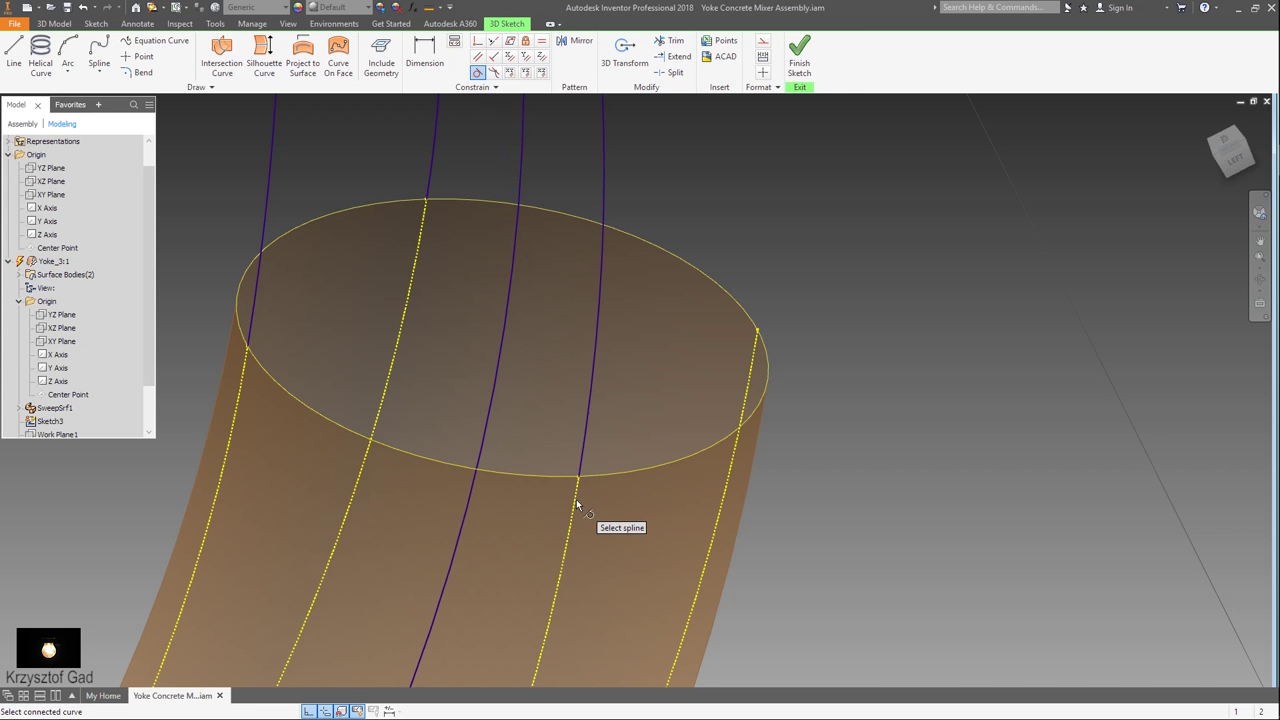
pyautogui.press('F5')
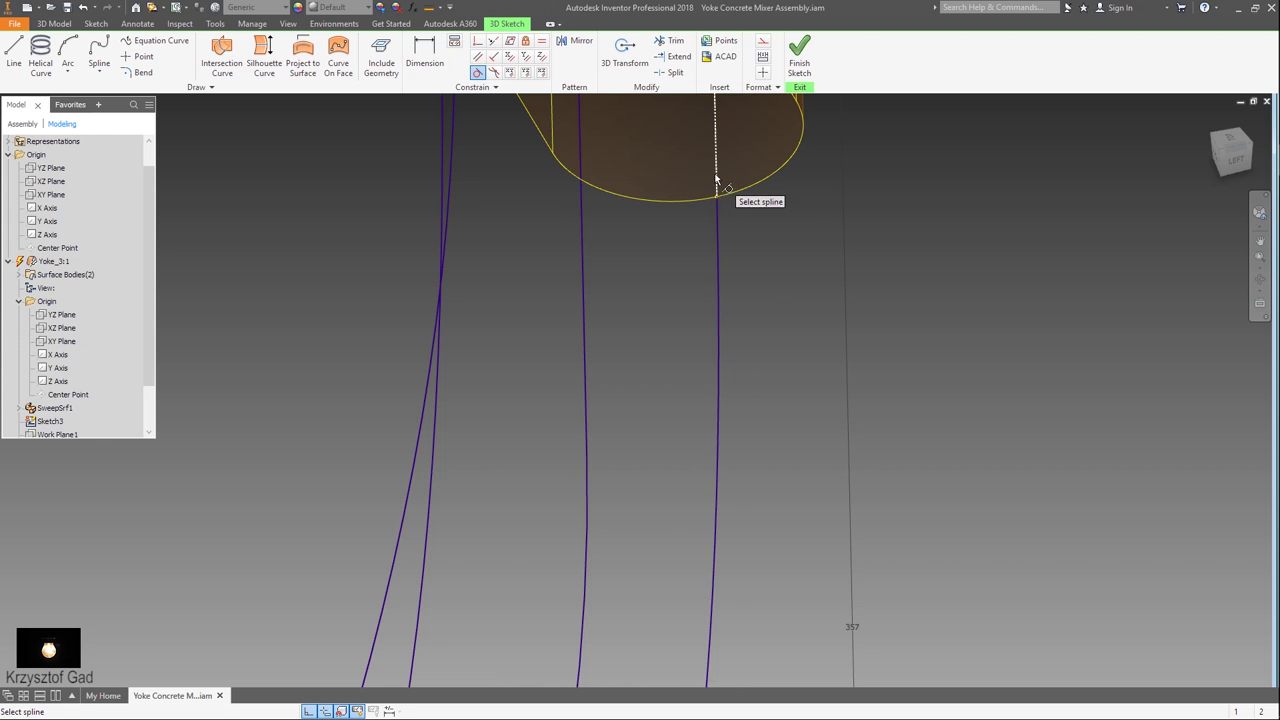
pyautogui.press('F5')
pyautogui.press('F5')
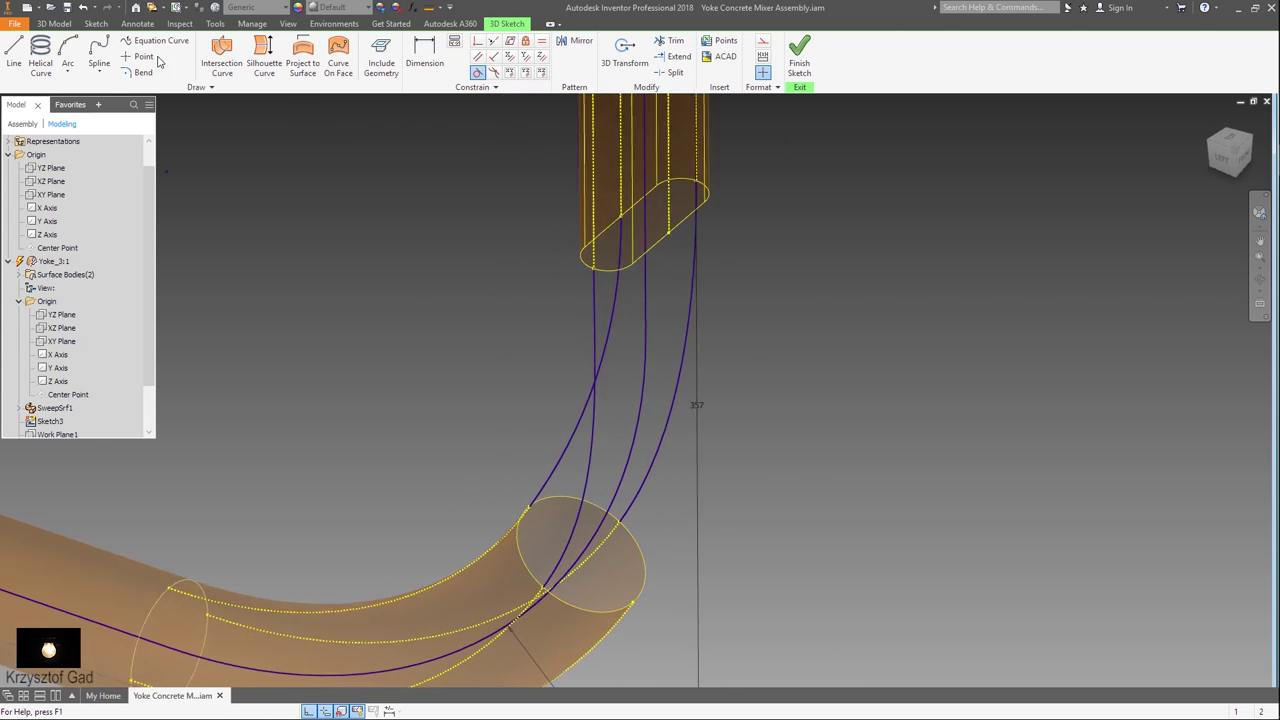
pyautogui.click(99, 50)
pyautogui.press('F5')
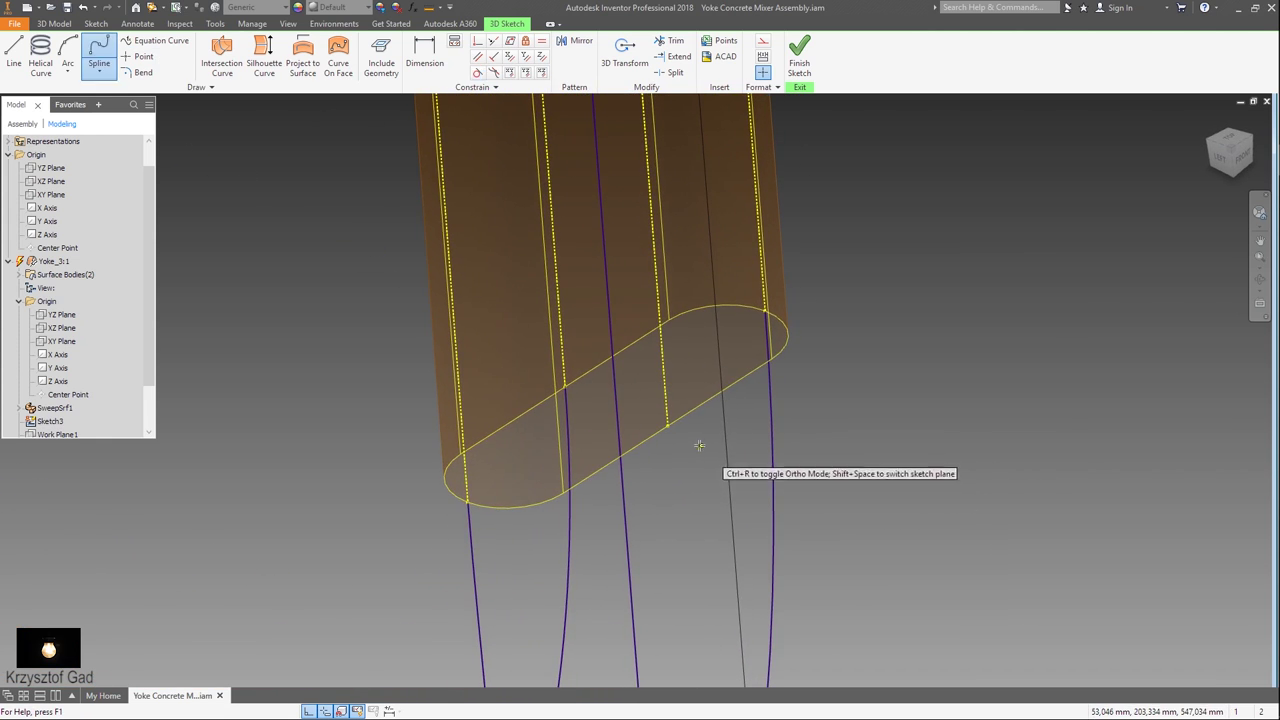
# Draw a spline from a tube edge point ending on the lower tube's rim
pyautogui.click(667, 425)
pyautogui.press('F5')
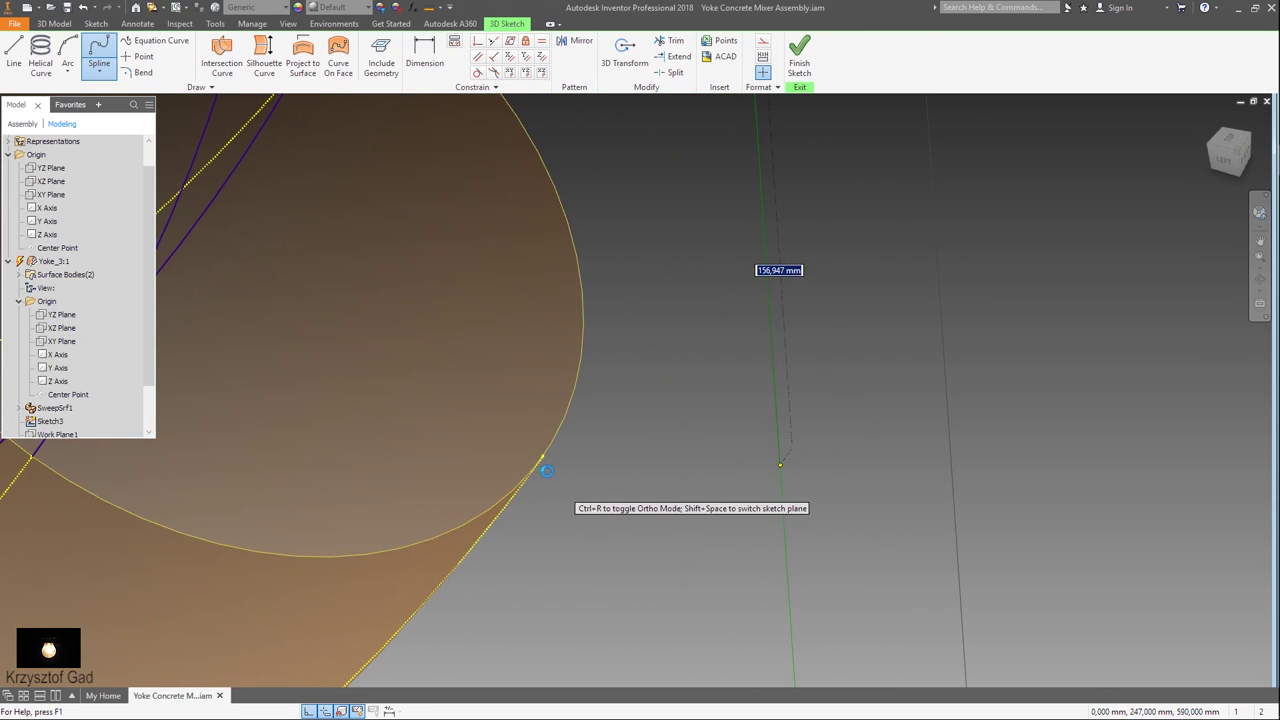
pyautogui.click(542, 457)
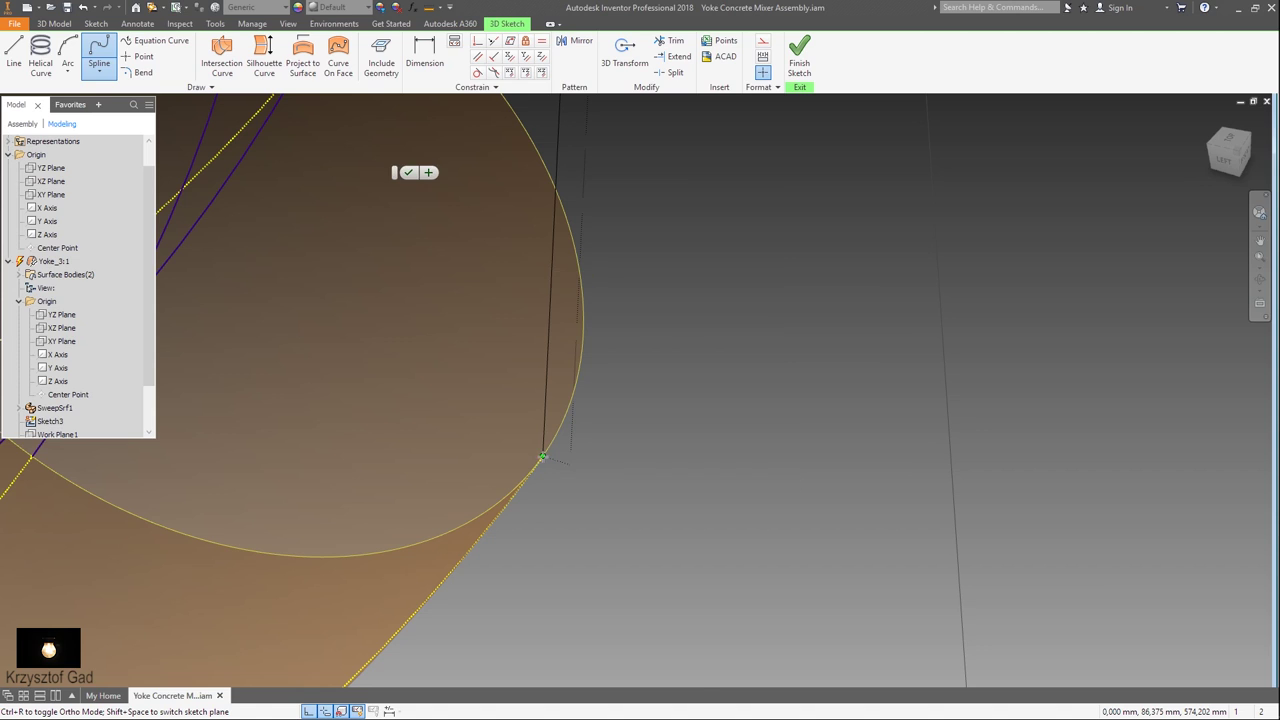
pyautogui.rightClick(650, 468)
pyautogui.click(697, 467)
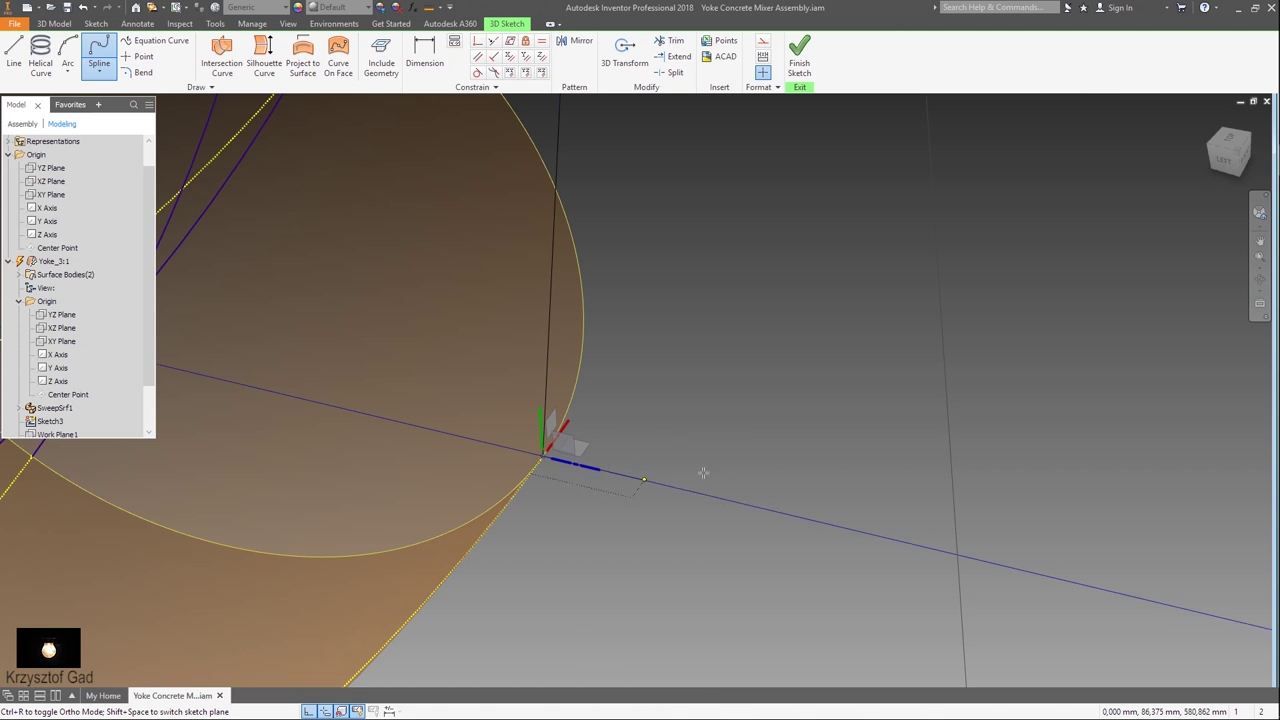
# Make the guide splines tangent to the swept tube's end edge
pyautogui.click(477, 72)
pyautogui.scroll(-5, 525, 530)
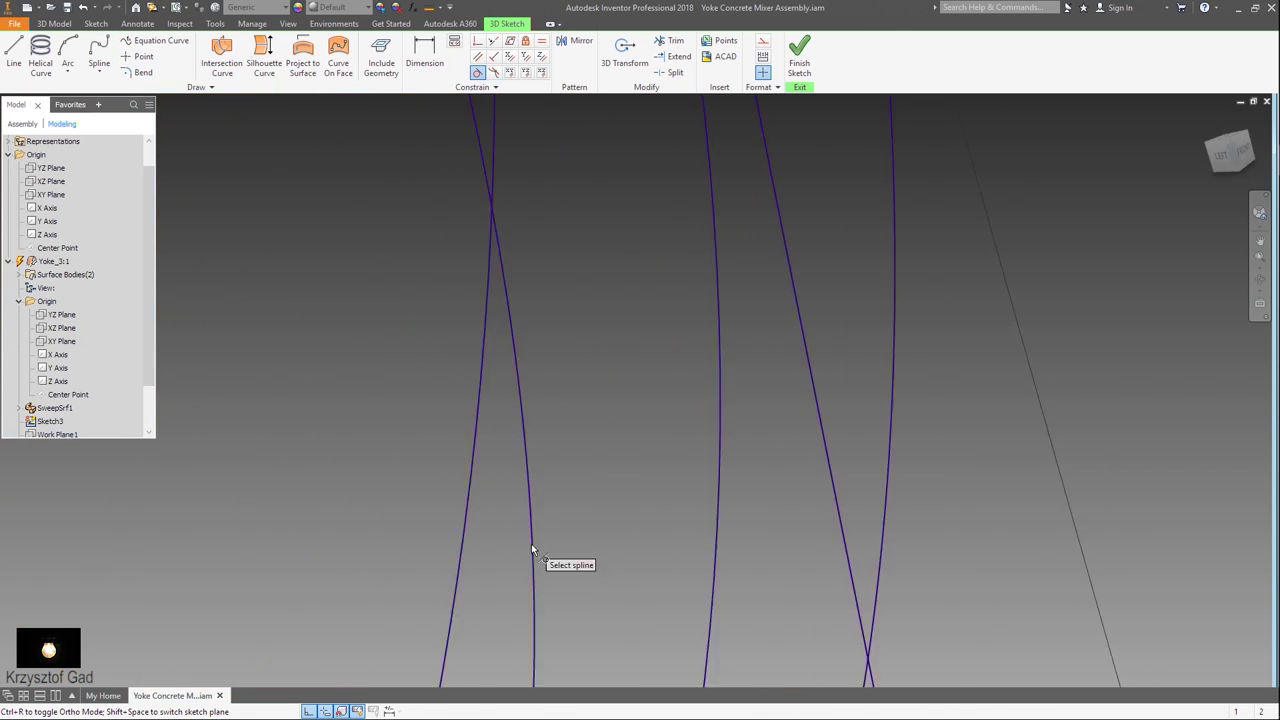
pyautogui.scroll(3, 785, 481)
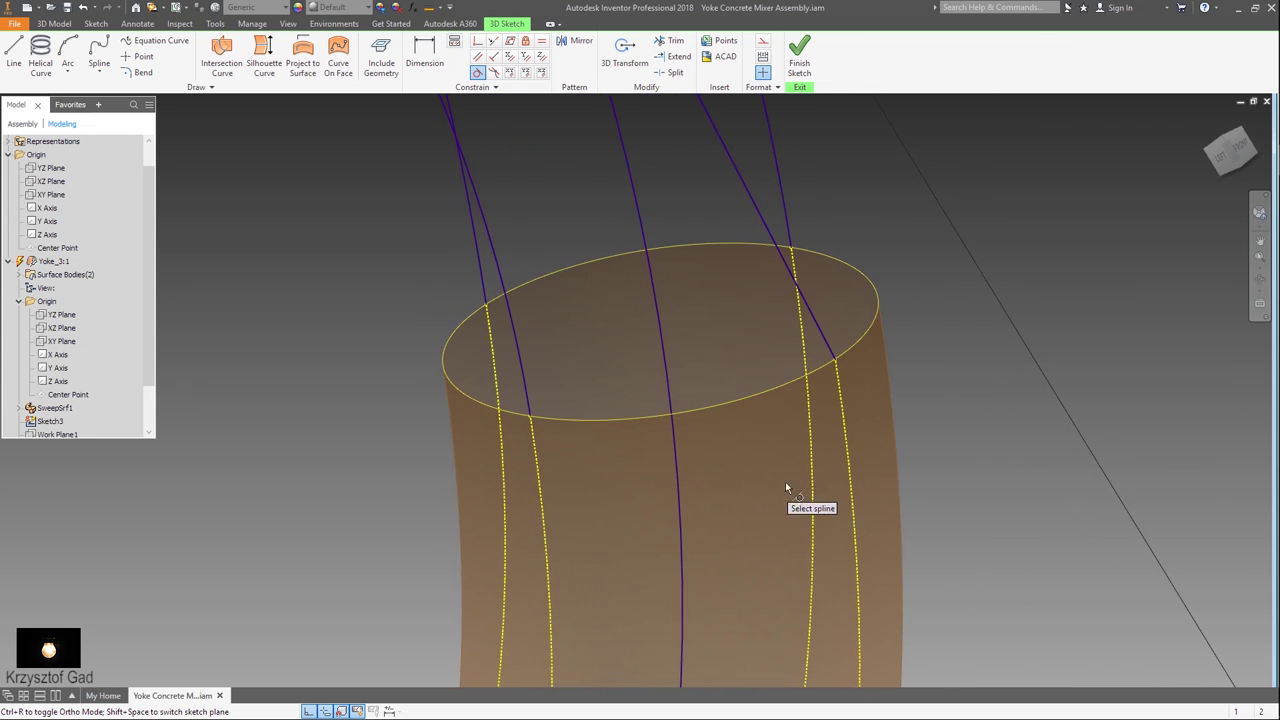
pyautogui.click(851, 459)
pyautogui.click(818, 317)
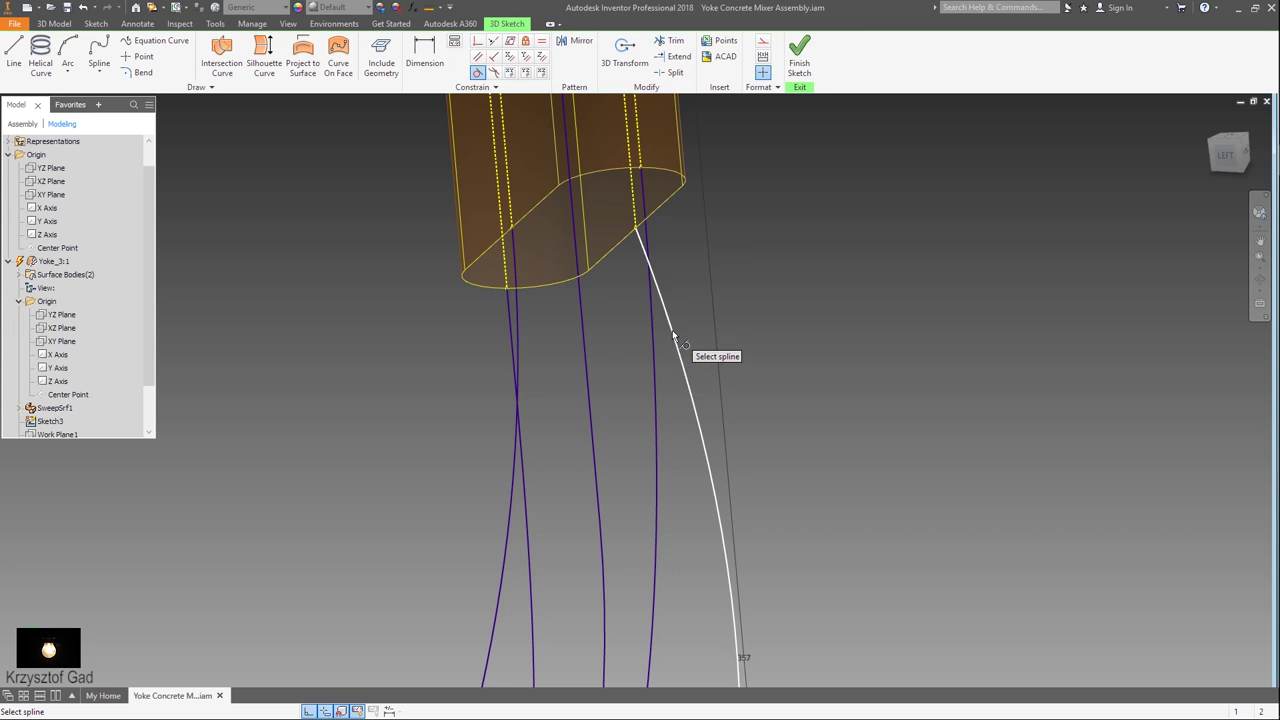
pyautogui.click(673, 332)
pyautogui.click(635, 210)
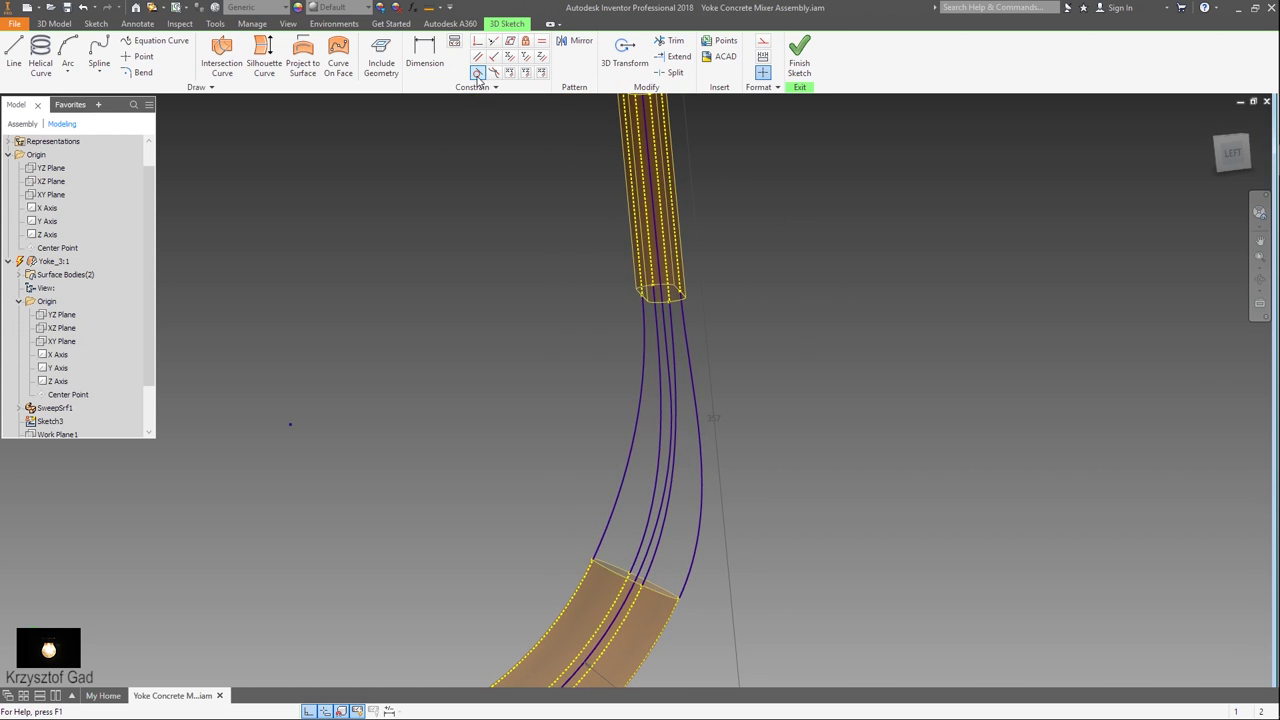
# Orbit around the splines and expand SweepSrf1 to inspect the result
pyautogui.moveTo(440, 325)
pyautogui.keyDown('shift'); pyautogui.mouseDown(button='middle')
pyautogui.moveTo(66, 416)
pyautogui.moveTo(27, 413)
pyautogui.mouseUp(button='middle'); pyautogui.keyUp('shift')
pyautogui.click(20, 409)
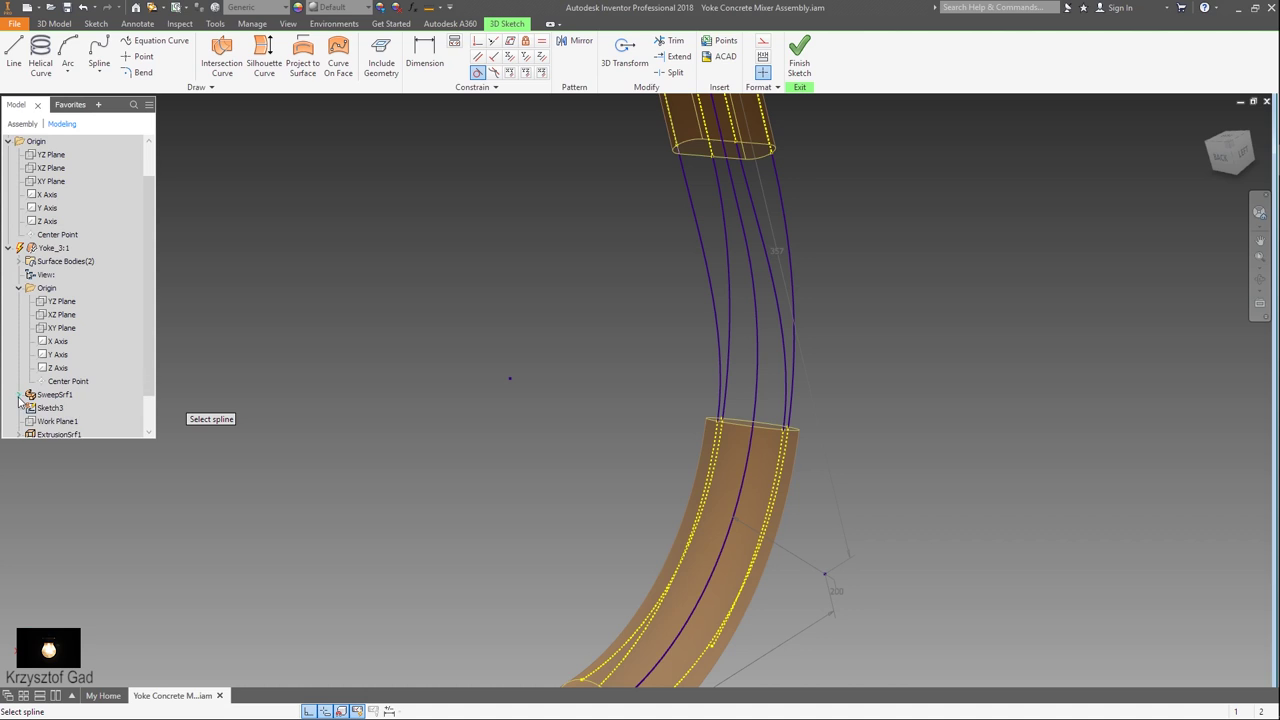
pyautogui.keyDown('shift'); pyautogui.moveTo(20, 400); pyautogui.dragTo(797, 444, button='middle'); pyautogui.keyUp('shift')
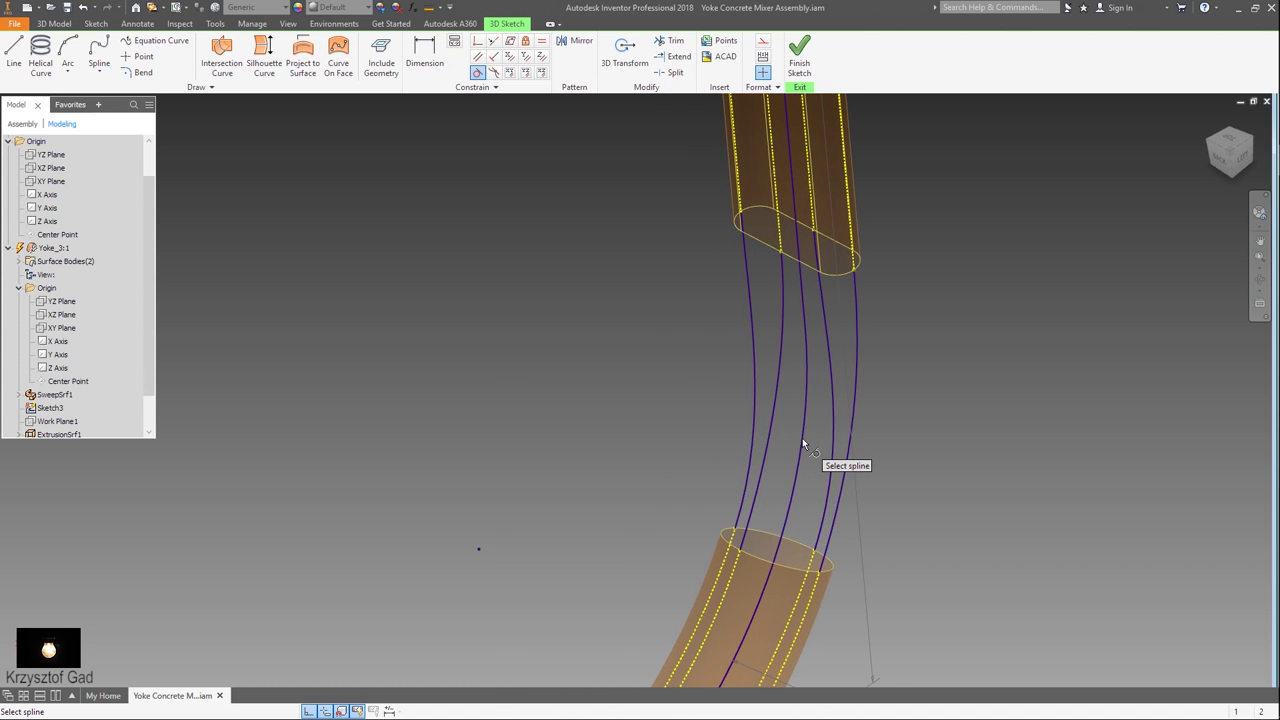
pyautogui.click(801, 448)
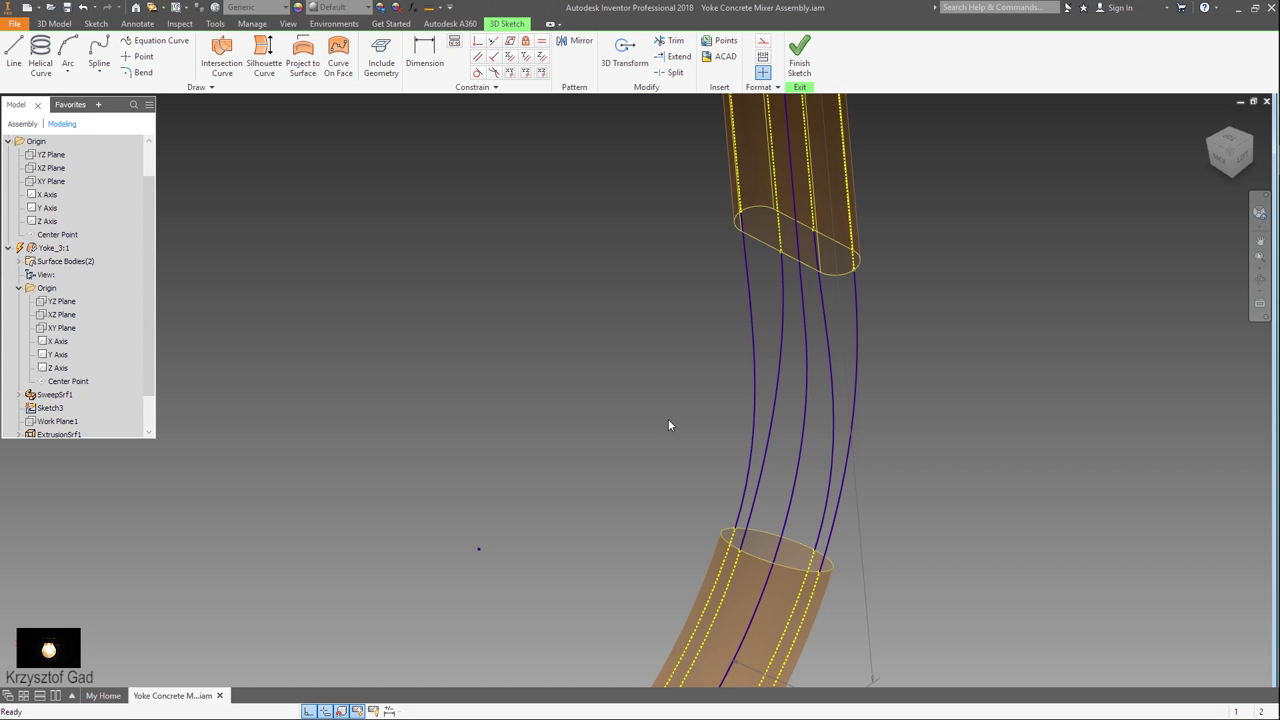
pyautogui.press('pageup')
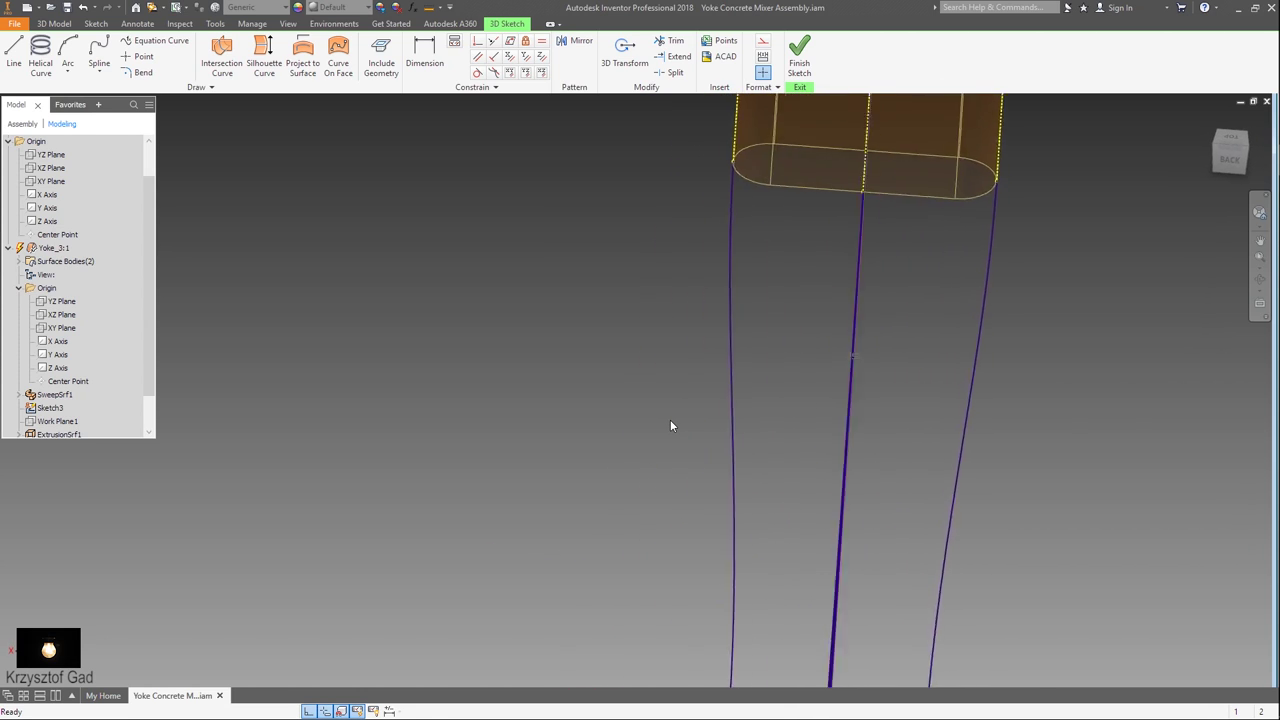
pyautogui.keyDown('shift'); pyautogui.moveTo(670, 426); pyautogui.dragTo(748, 365, button='middle'); pyautogui.keyUp('shift')
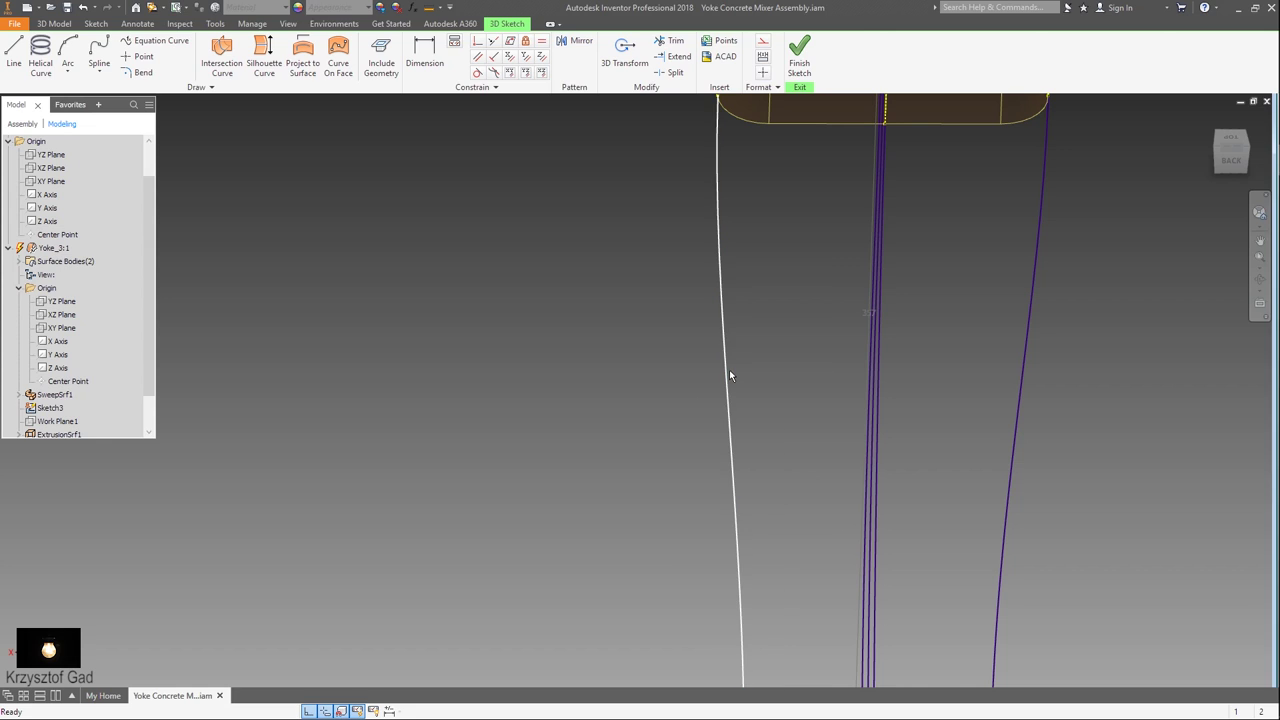
# Convert the left spline to a CV spline and dimension its handle 90 from the top end
pyautogui.rightClick(729, 382)
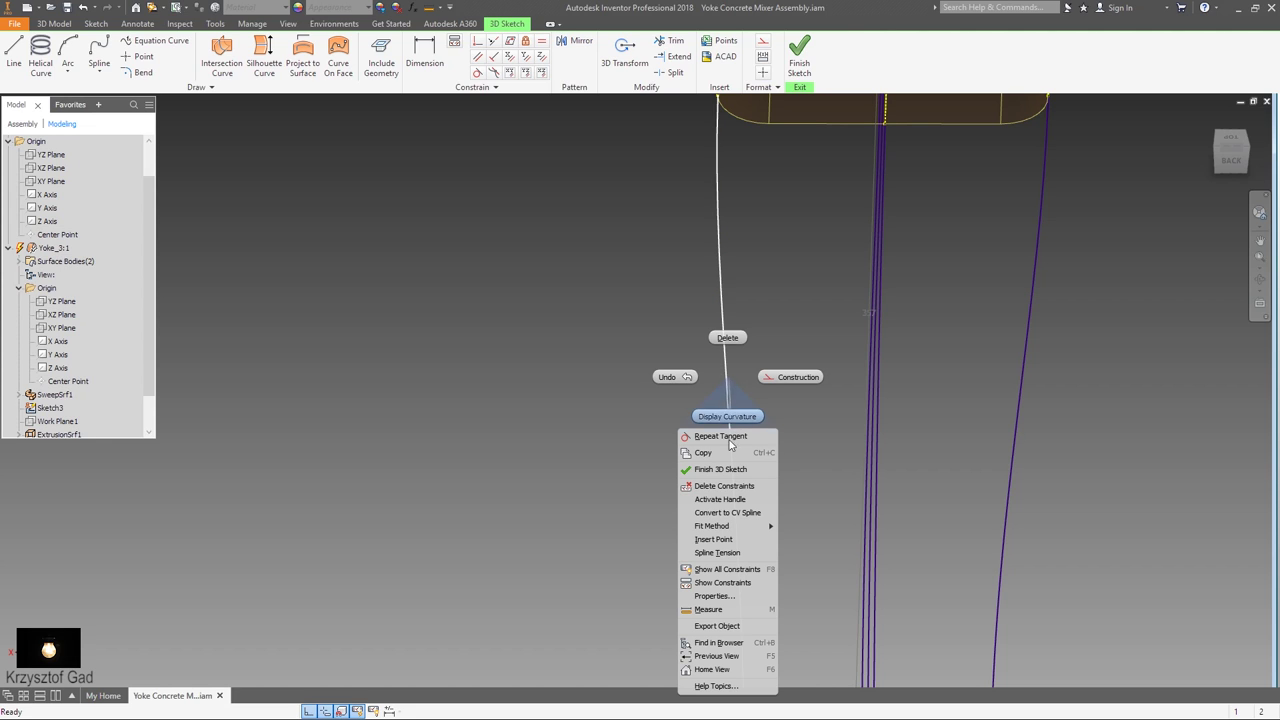
pyautogui.click(733, 514)
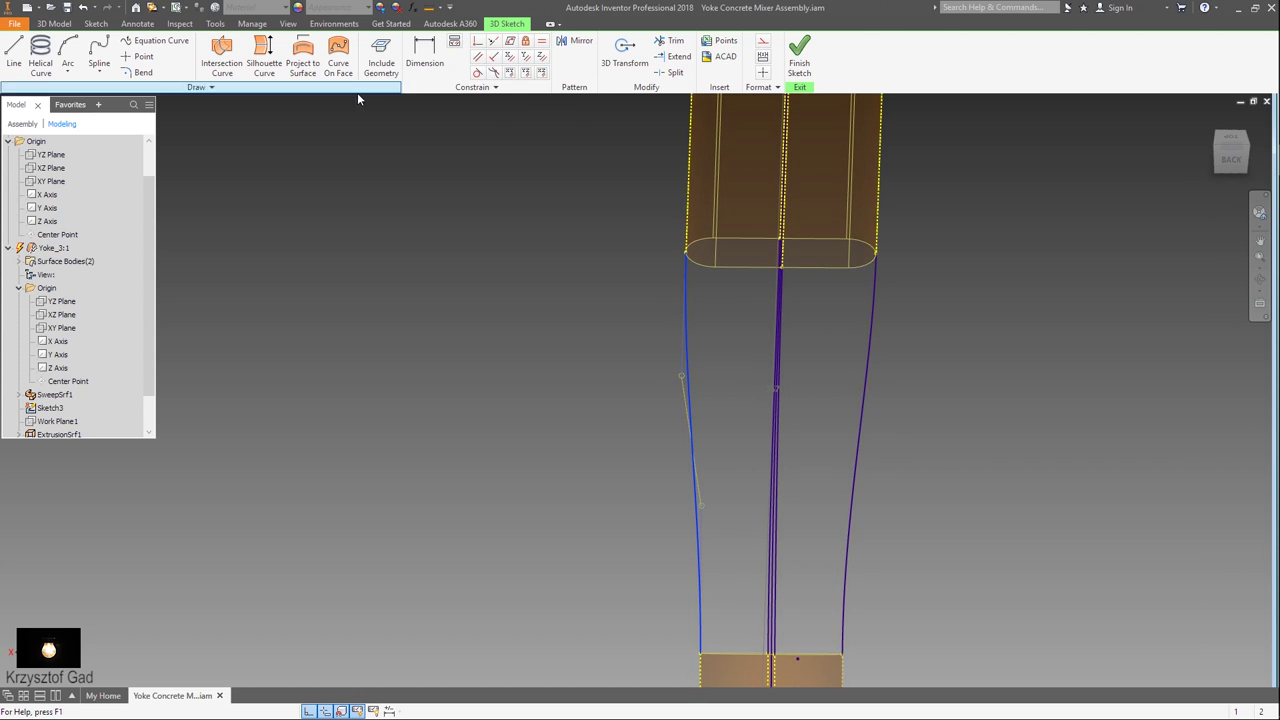
pyautogui.click(433, 50)
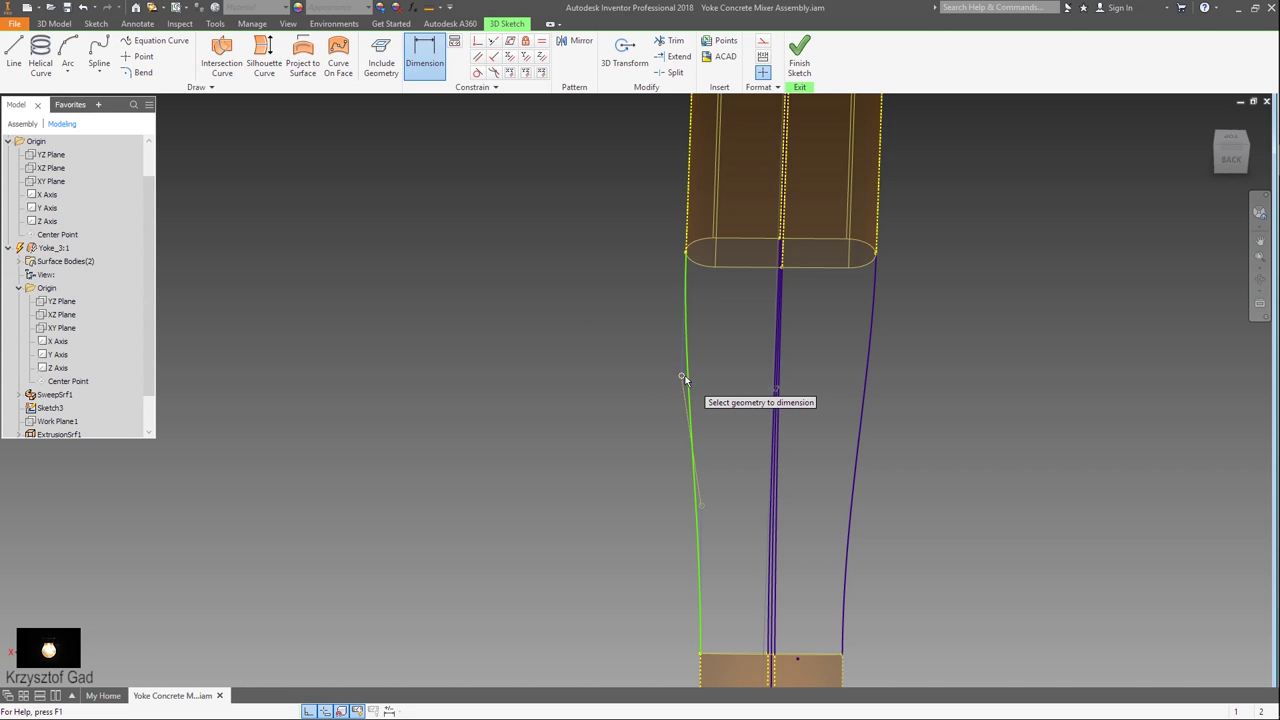
pyautogui.click(682, 376)
pyautogui.click(686, 252)
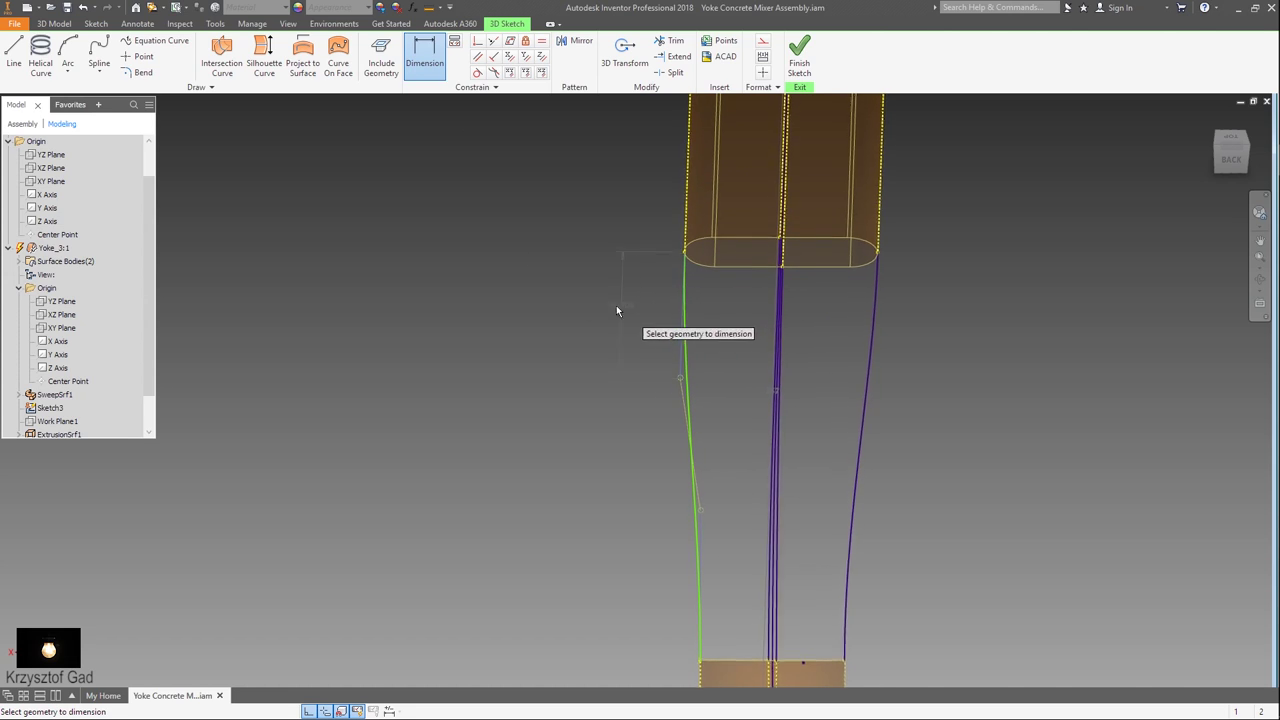
pyautogui.click(581, 306)
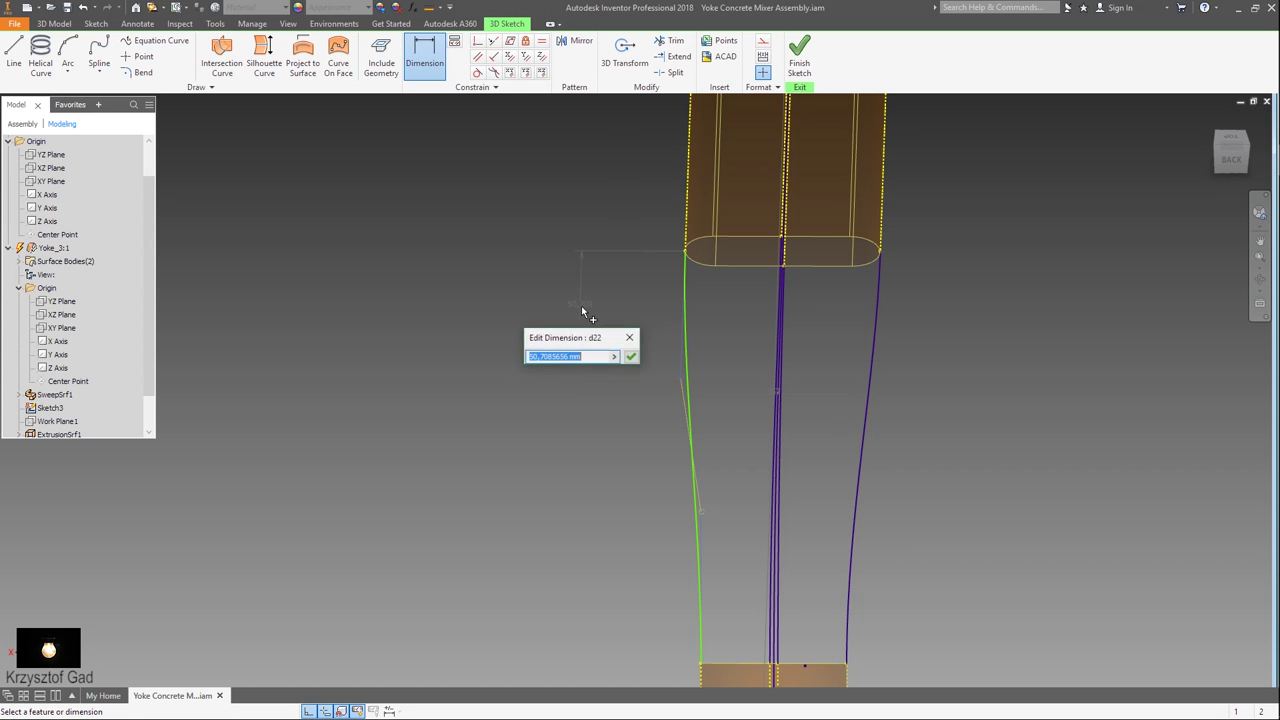
pyautogui.write('90')
pyautogui.press('Return')
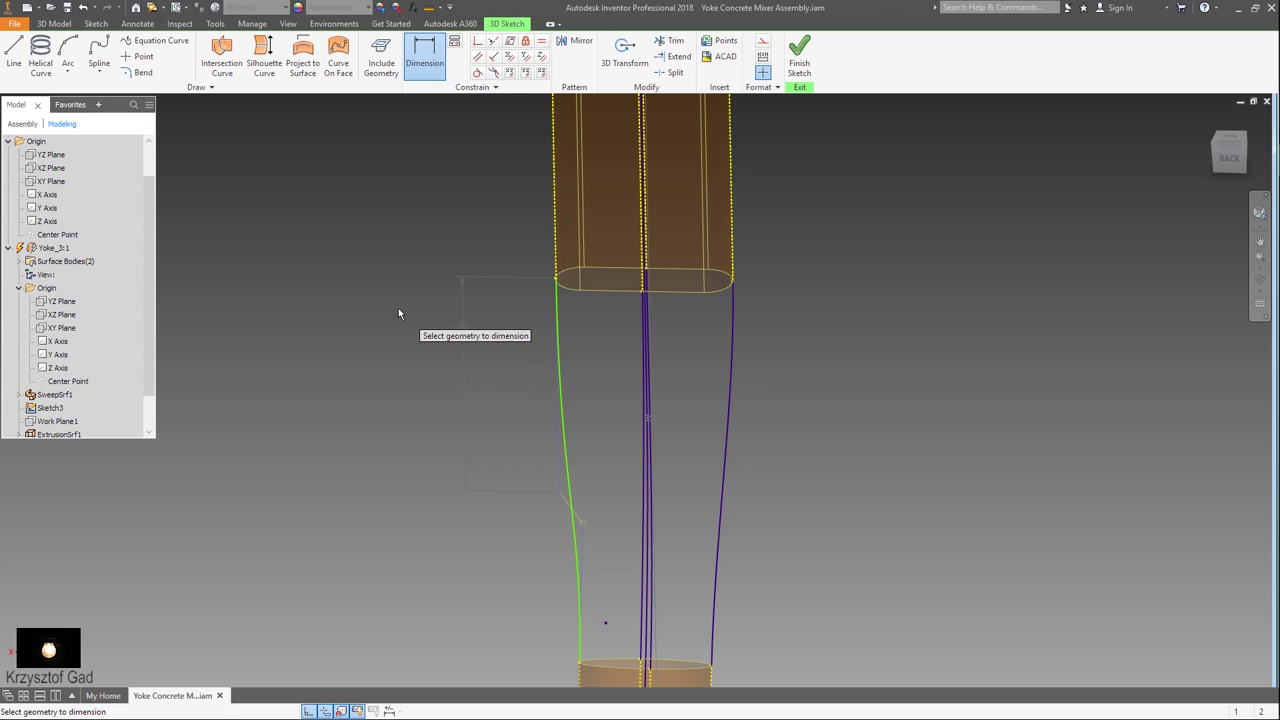
# Convert the right spline to a CV spline
pyautogui.rightClick(429, 216)
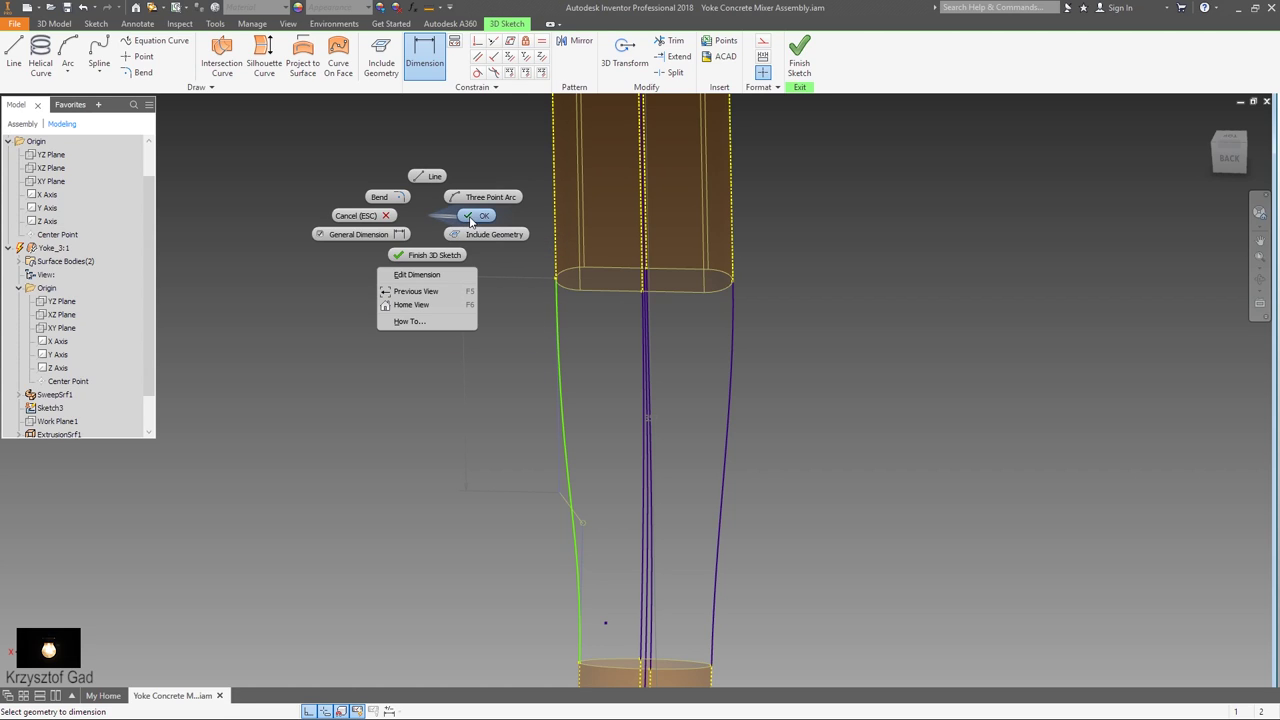
pyautogui.click(471, 218)
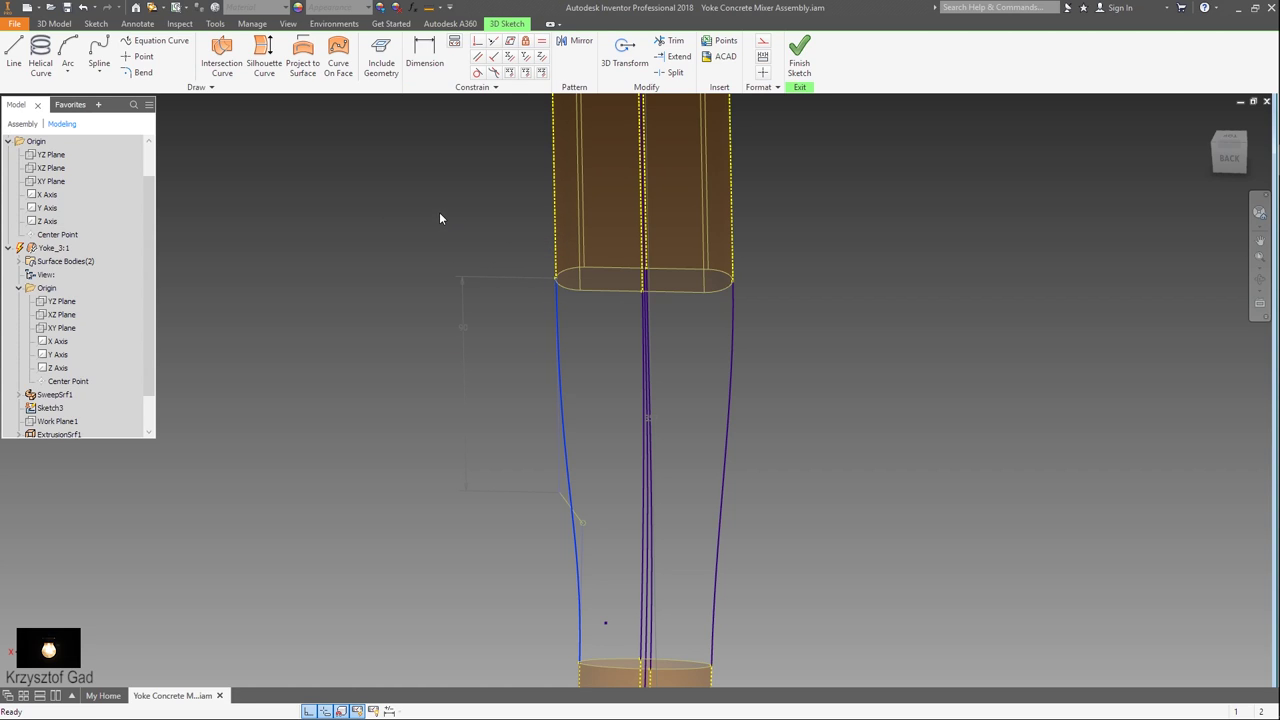
pyautogui.rightClick(733, 375)
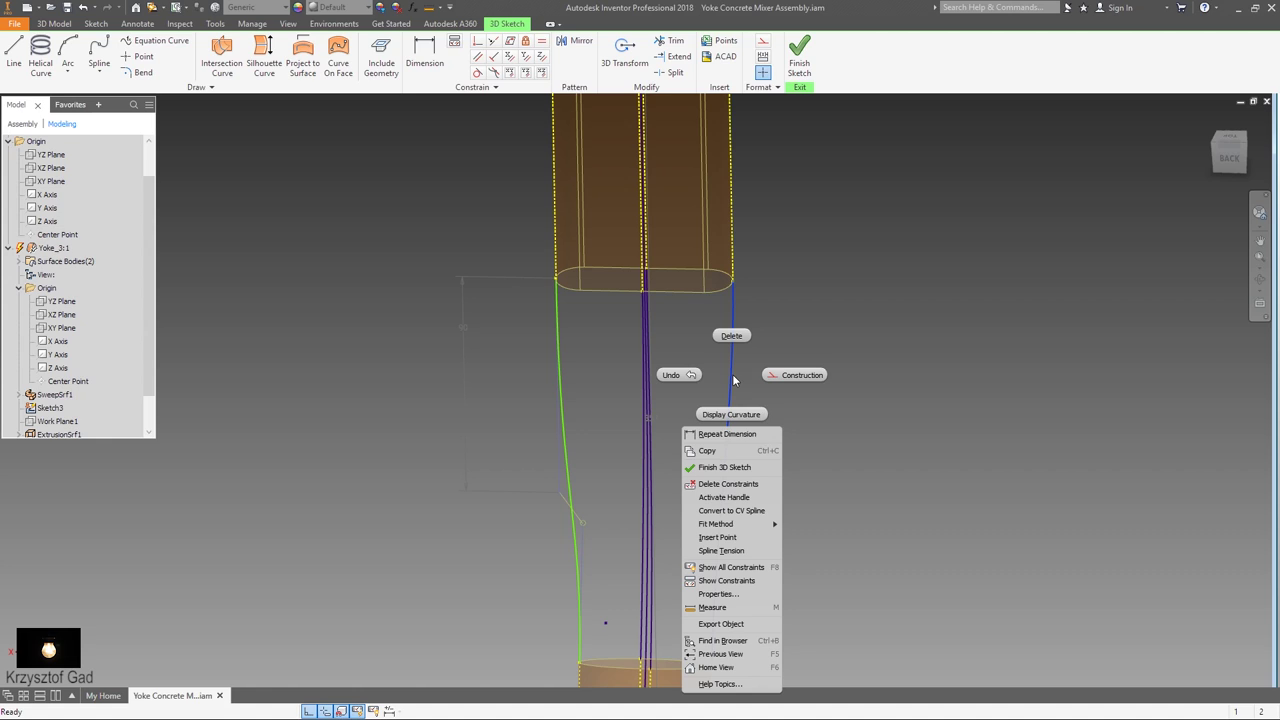
pyautogui.click(756, 511)
# Dimension the right spline's control handle to 90 from its top end
pyautogui.press('d')
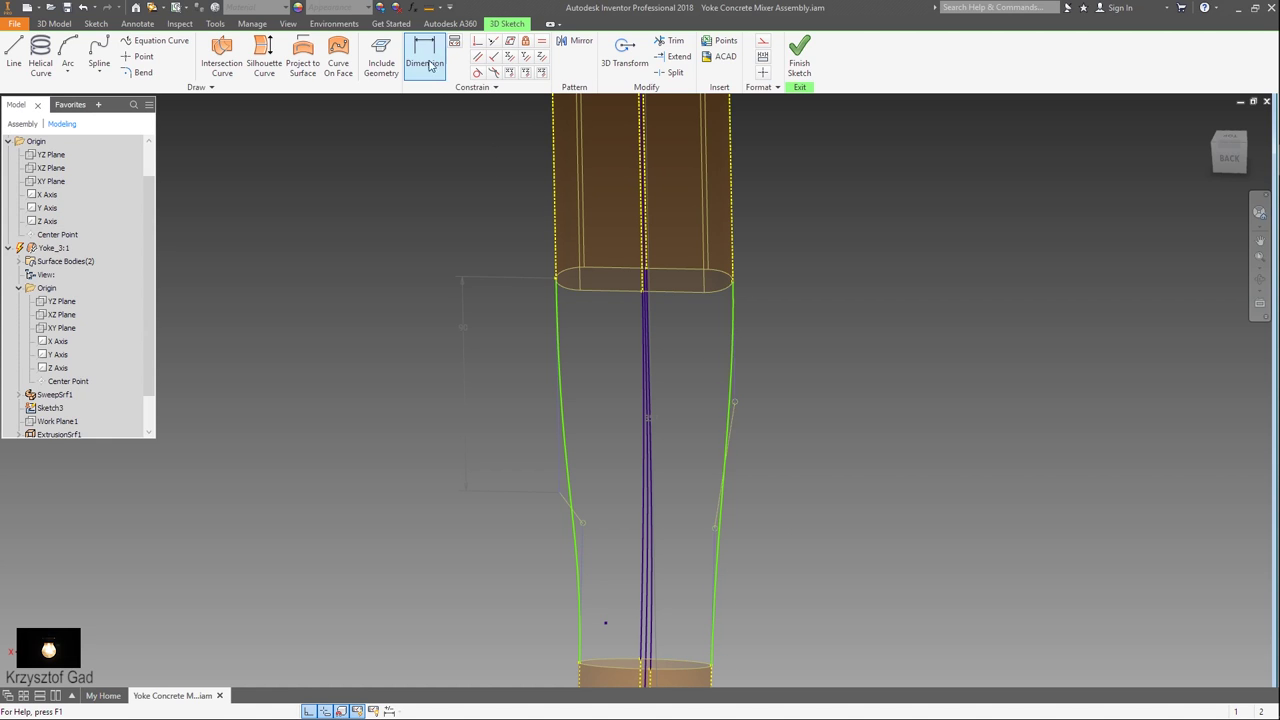
pyautogui.keyDown('shift'); pyautogui.moveTo(747, 383); pyautogui.dragTo(761, 277, button='middle'); pyautogui.keyUp('shift')
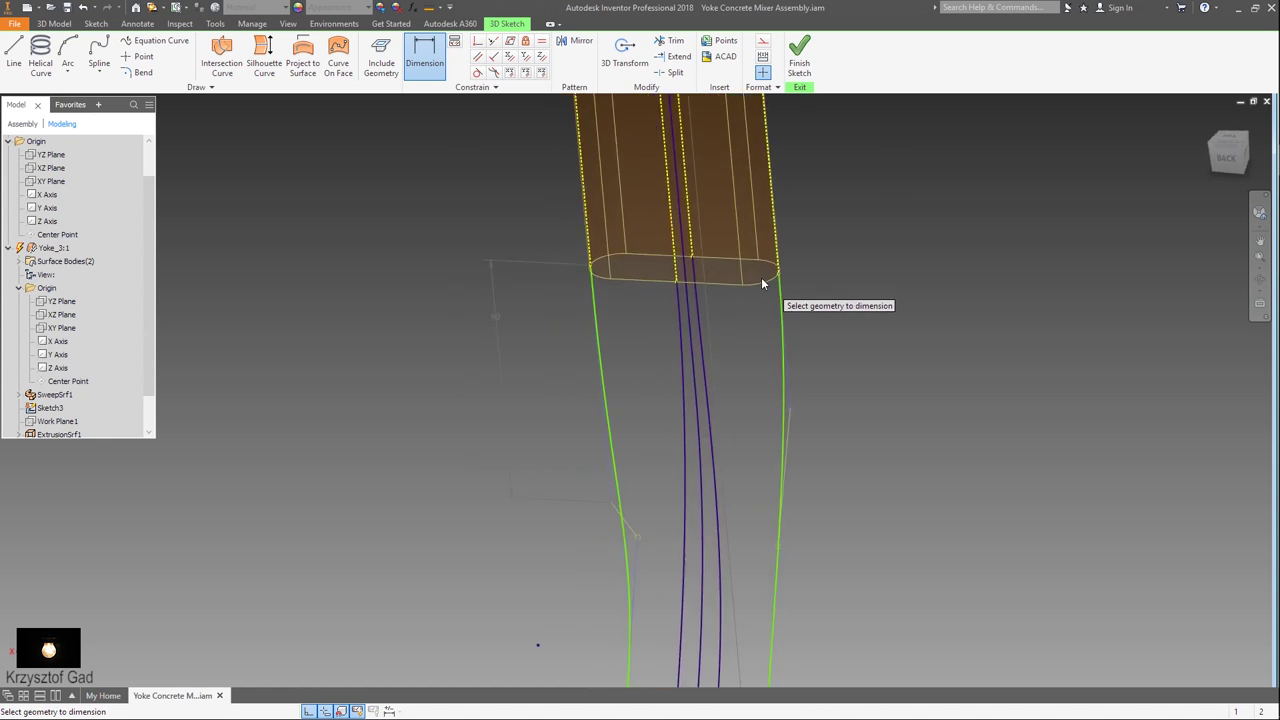
pyautogui.scroll(3, 766, 320)
pyautogui.keyDown('shift'); pyautogui.moveTo(771, 354); pyautogui.dragTo(731, 376, button='middle'); pyautogui.keyUp('shift')
pyautogui.press('F5')
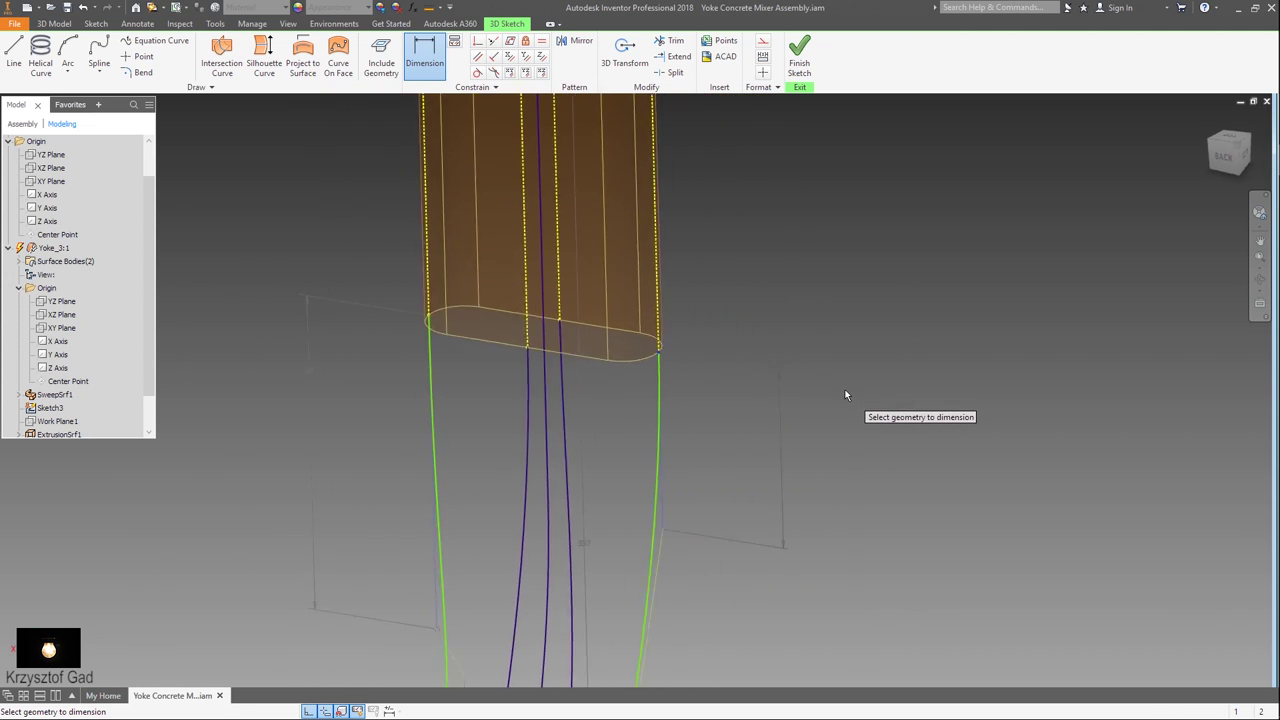
pyautogui.click(734, 368)
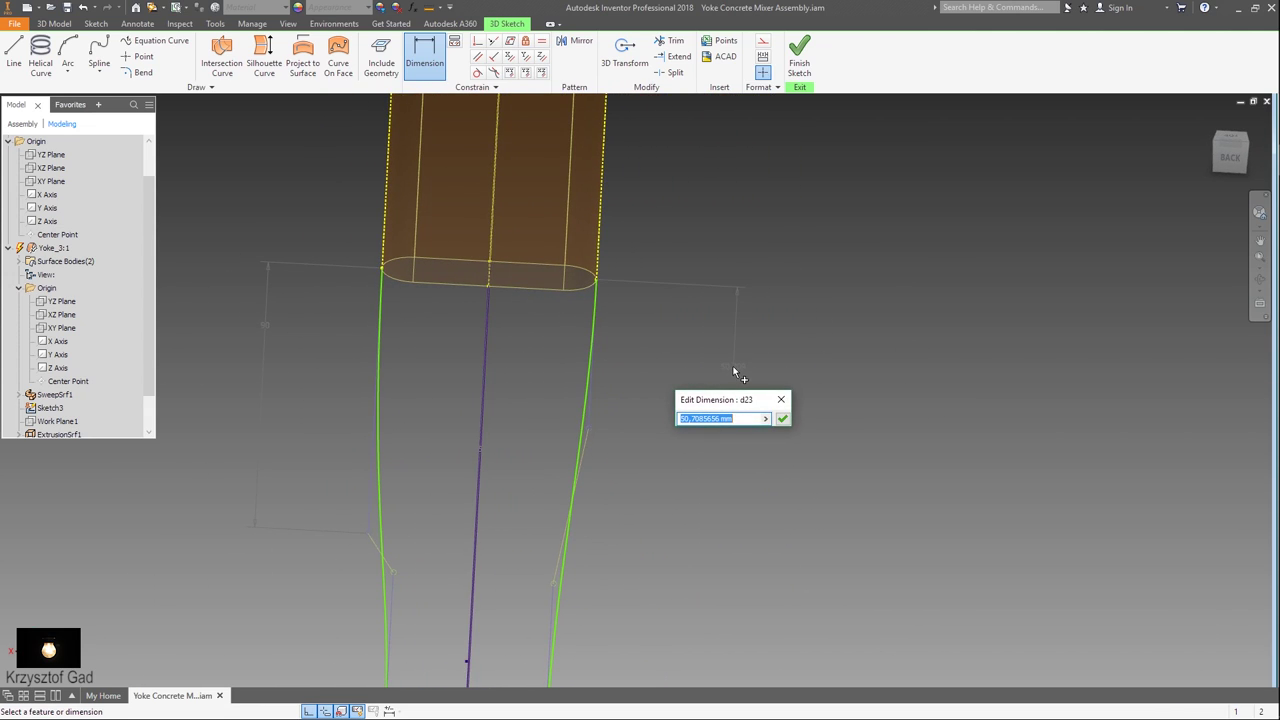
pyautogui.write('90')
pyautogui.press('Return')
pyautogui.press('F5')
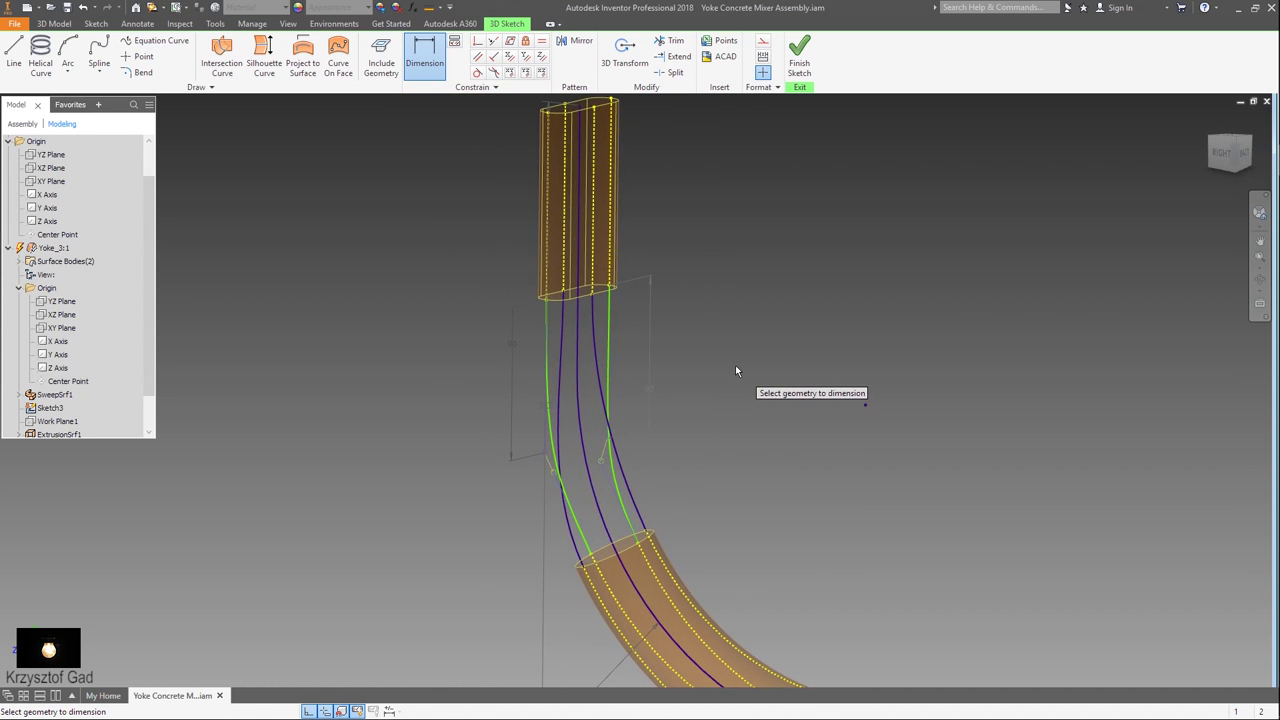
pyautogui.rightClick(736, 366)
pyautogui.click(771, 367)
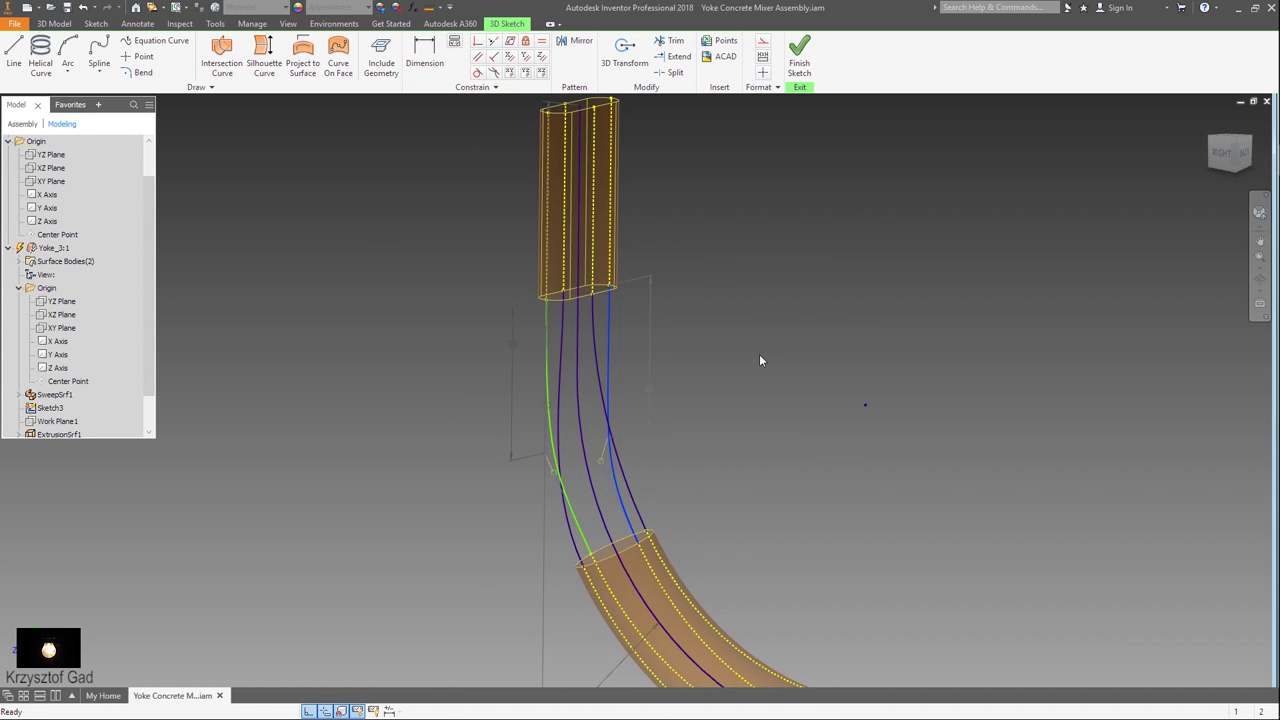
pyautogui.press('F5')
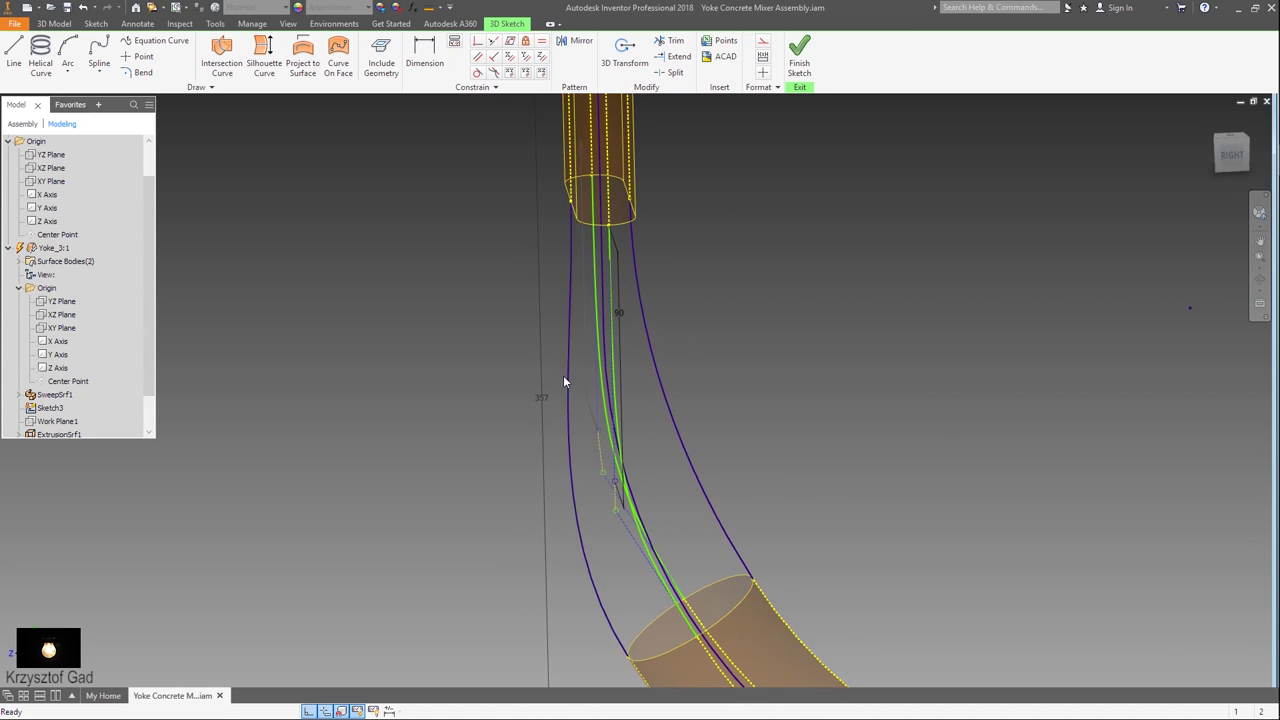
# Convert the remaining spline to a CV spline and set its handle dimension to 110
pyautogui.rightClick(569, 382)
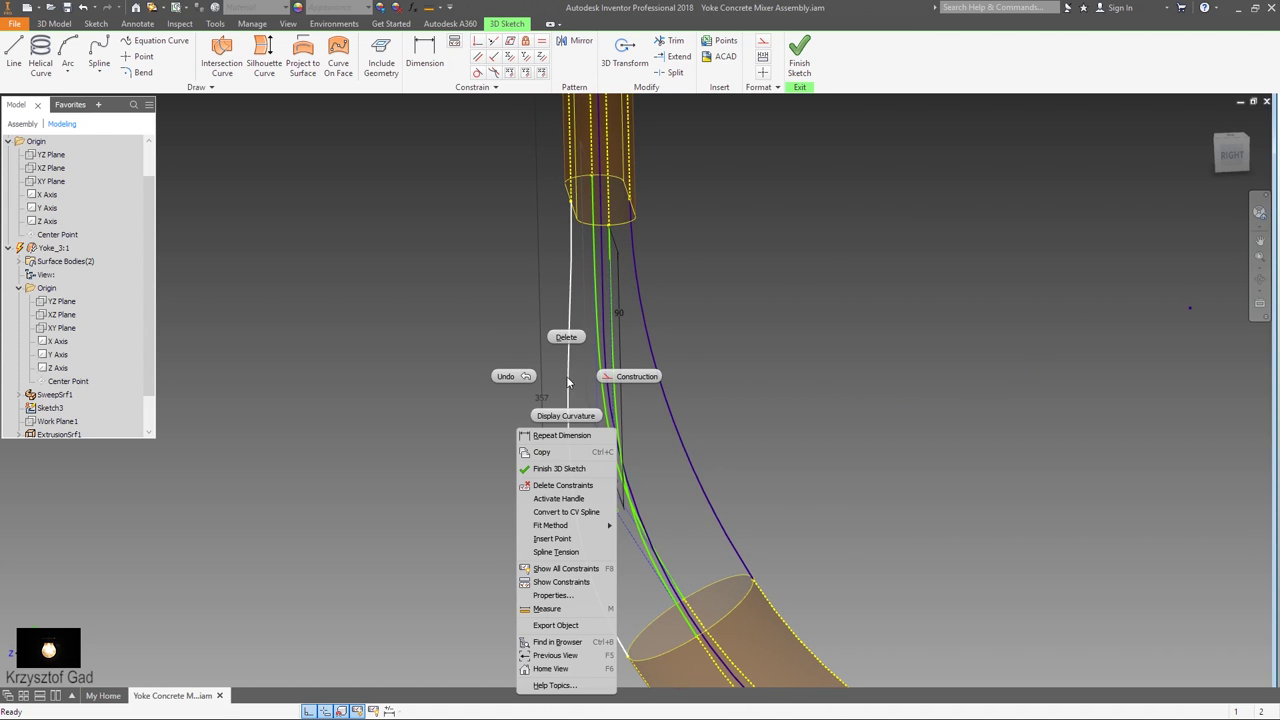
pyautogui.click(574, 513)
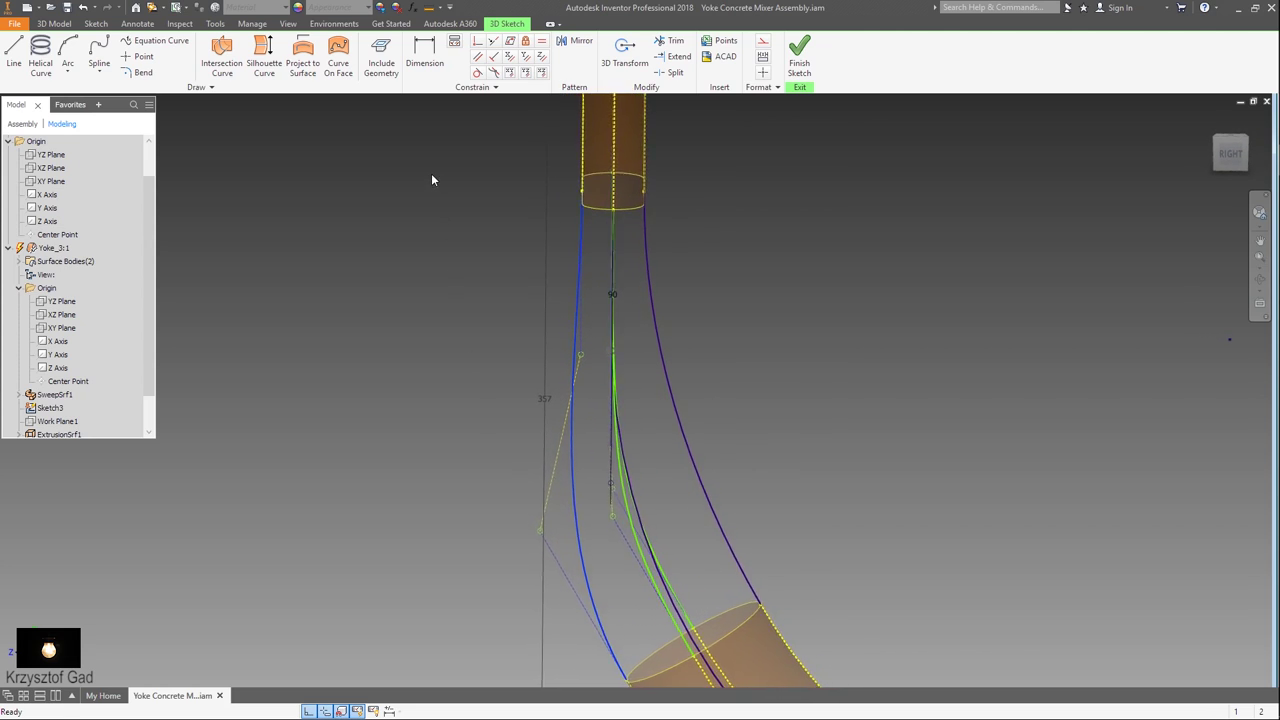
pyautogui.click(418, 62)
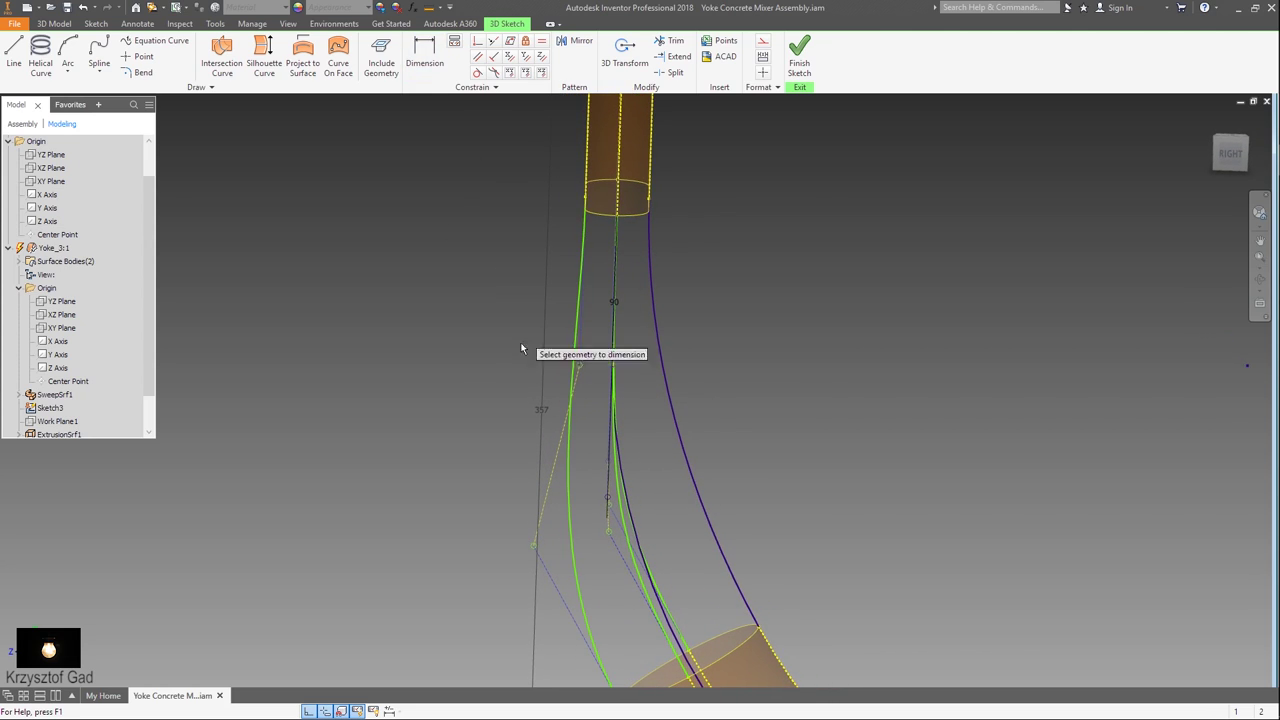
pyautogui.click(580, 372)
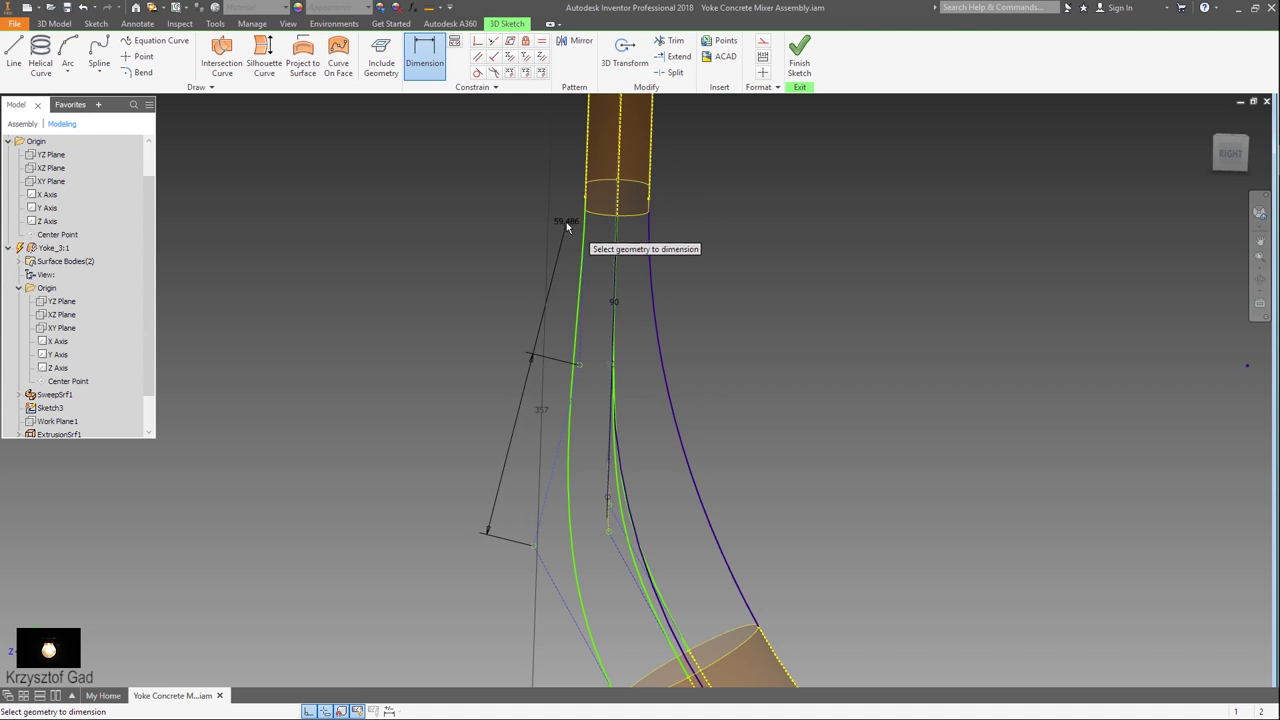
pyautogui.press('Escape')
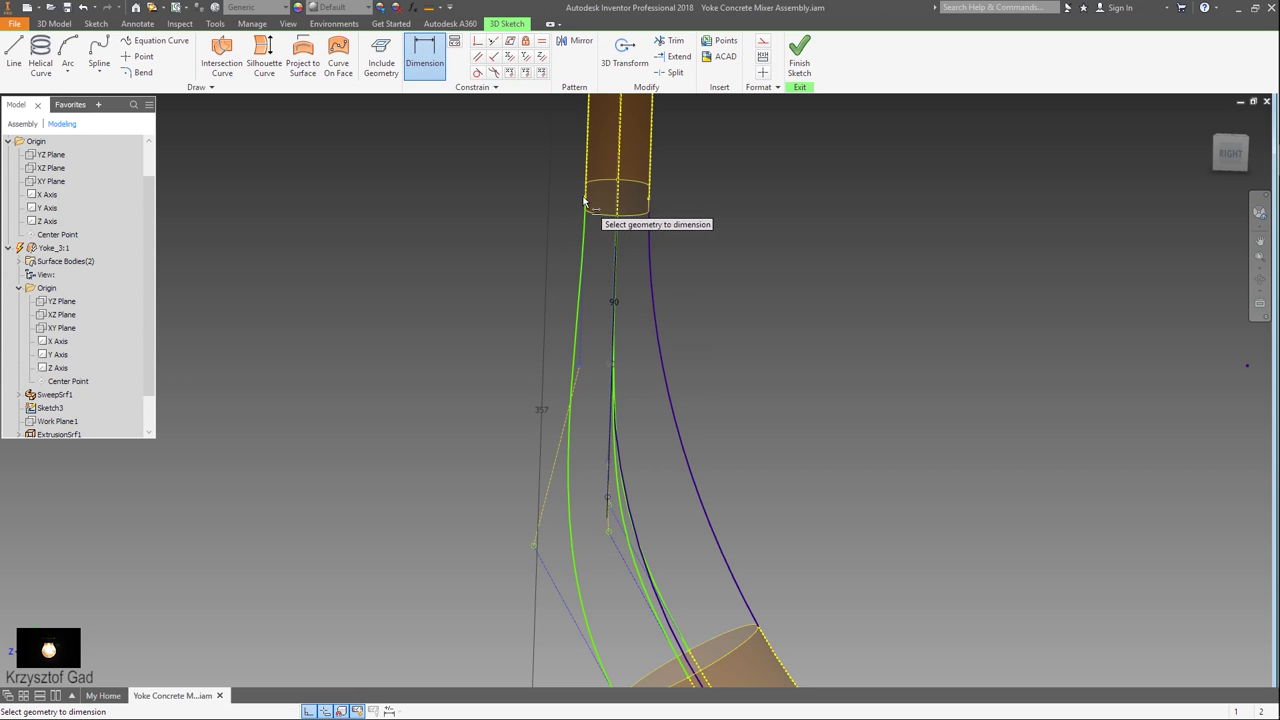
pyautogui.click(579, 348)
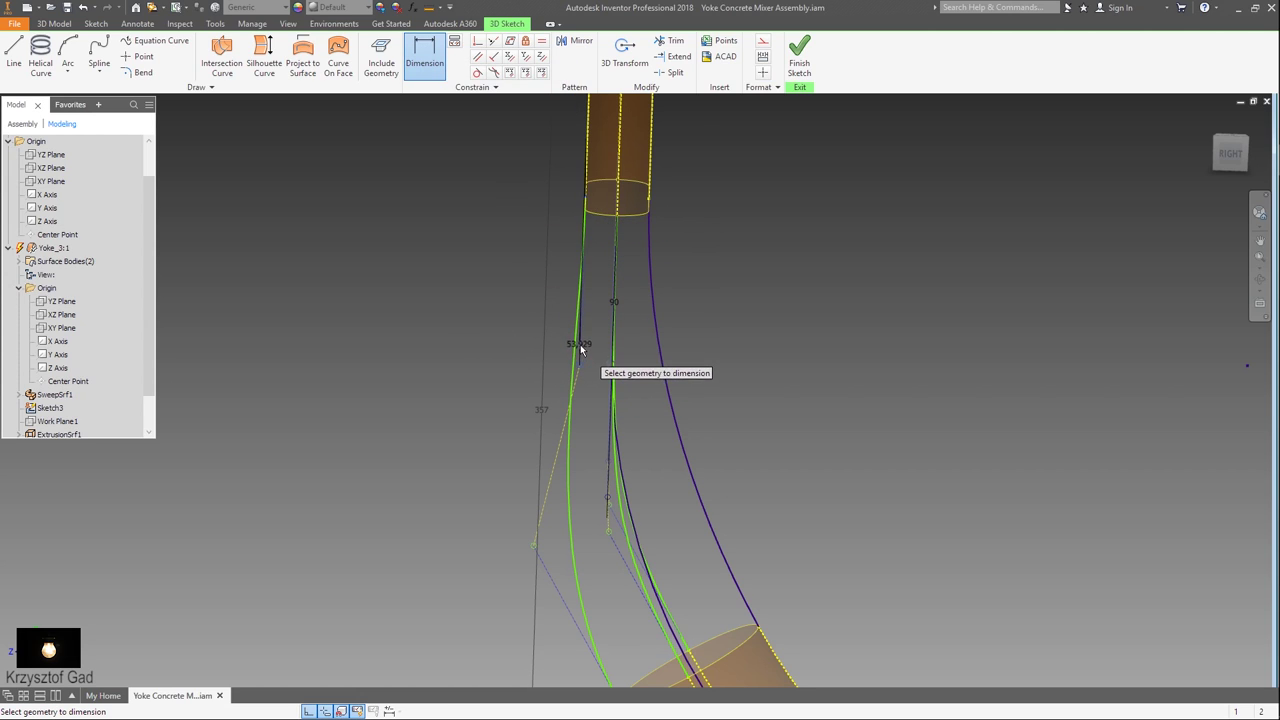
pyautogui.press('F6')
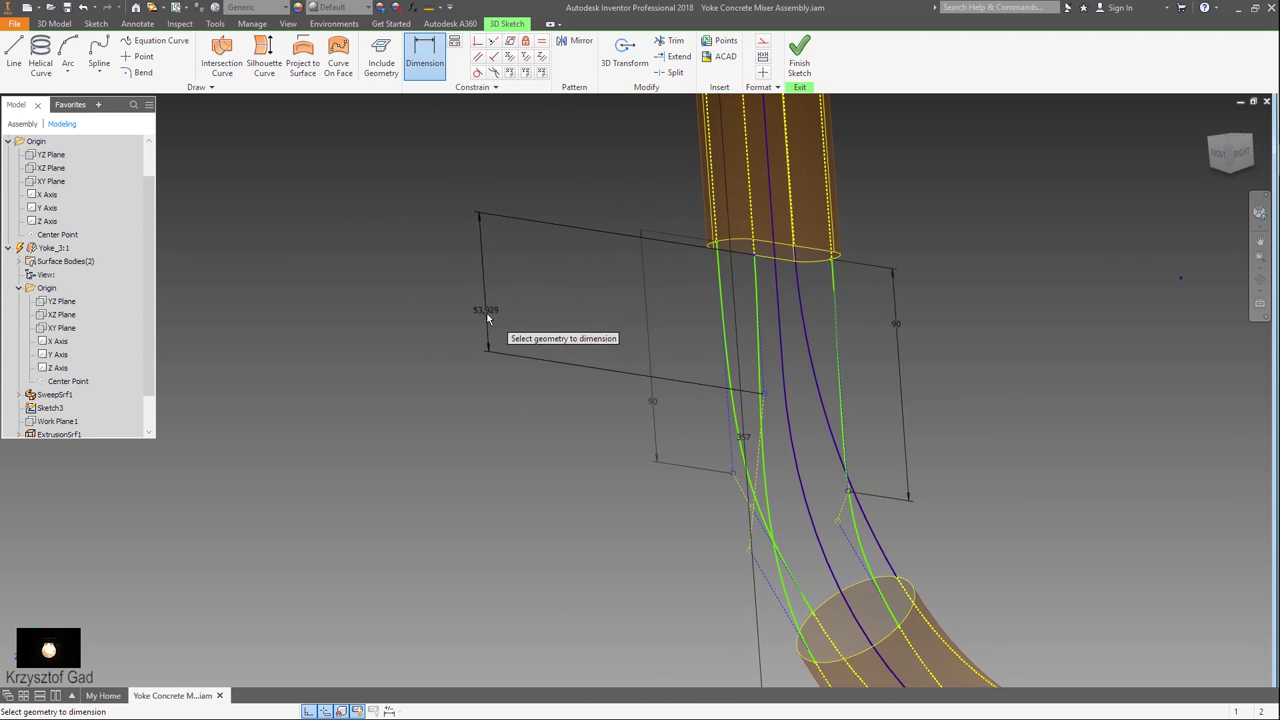
pyautogui.click(503, 321)
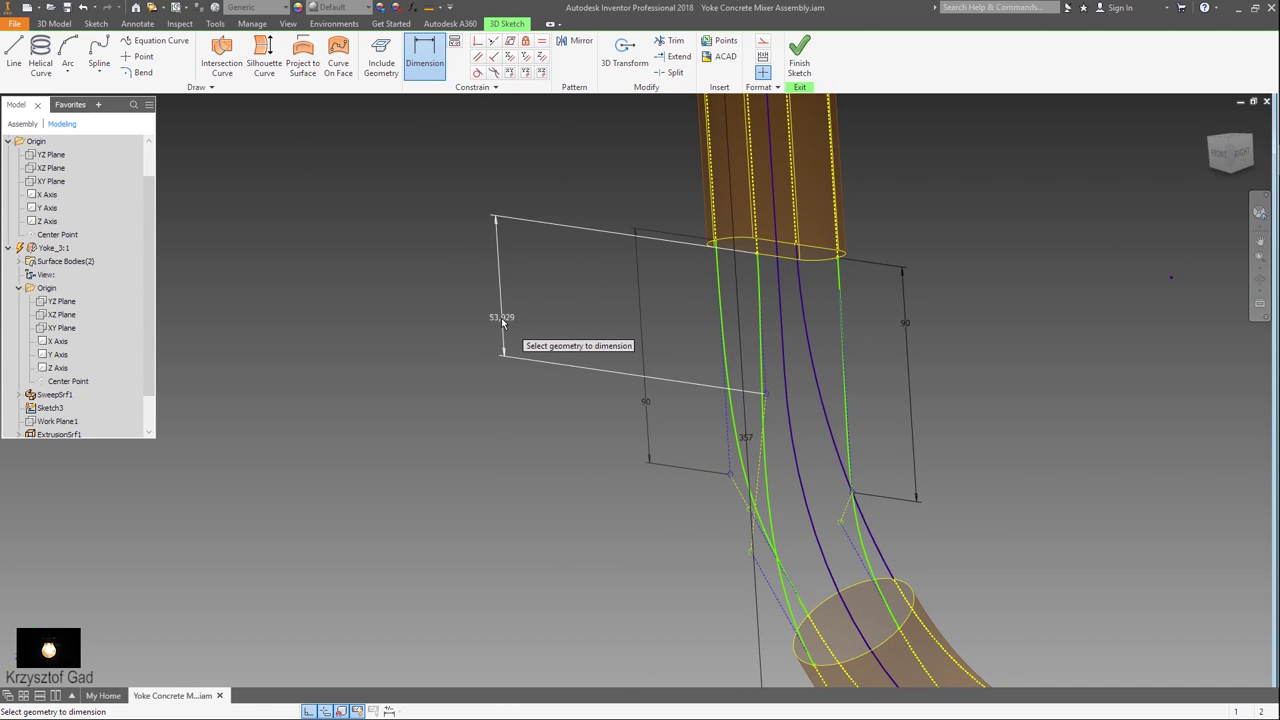
pyautogui.click(503, 322)
pyautogui.write('110')
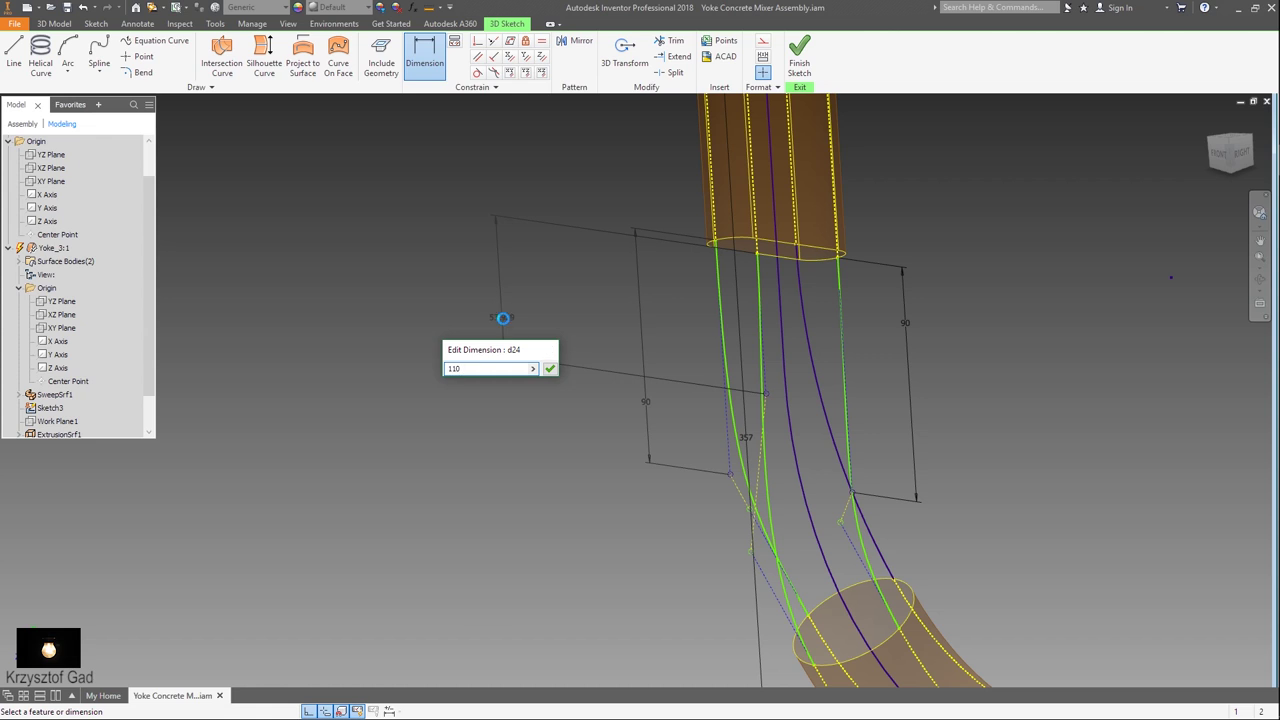
pyautogui.press('Return')
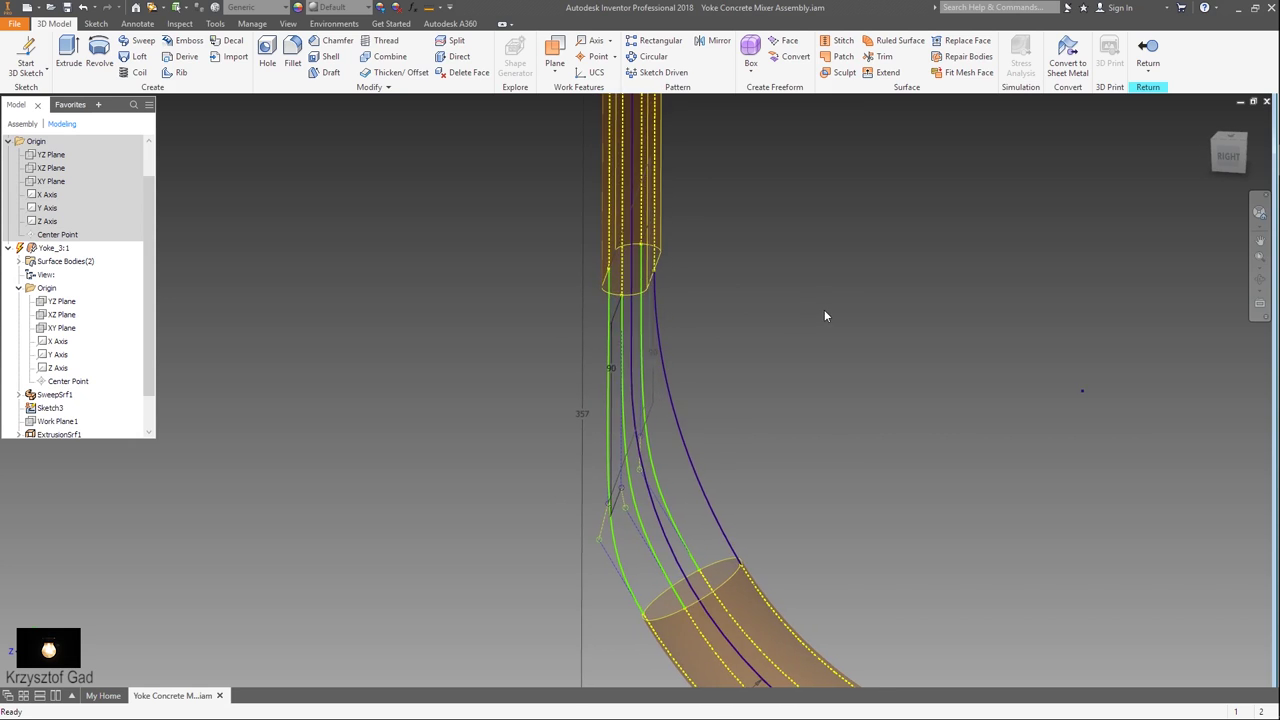
# Start a loft using the round bent tube end and the flattened tube's lower edge as sections
pyautogui.click(127, 57)
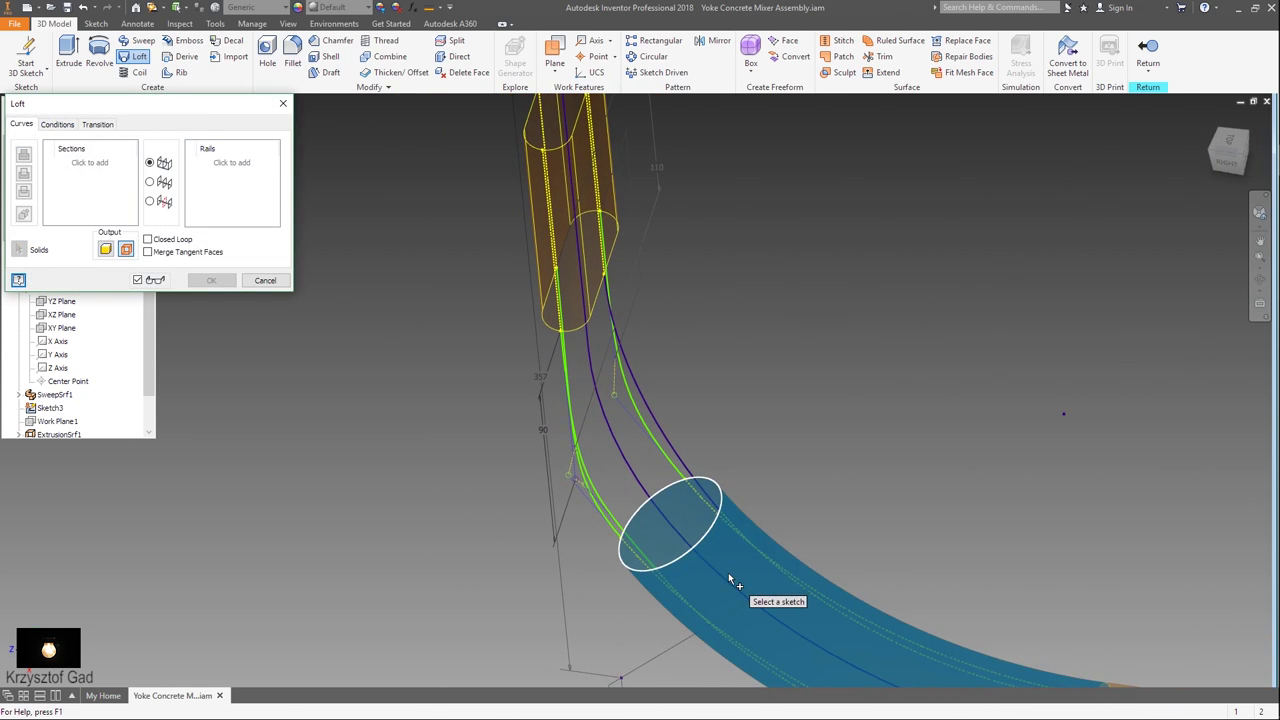
pyautogui.click(728, 572)
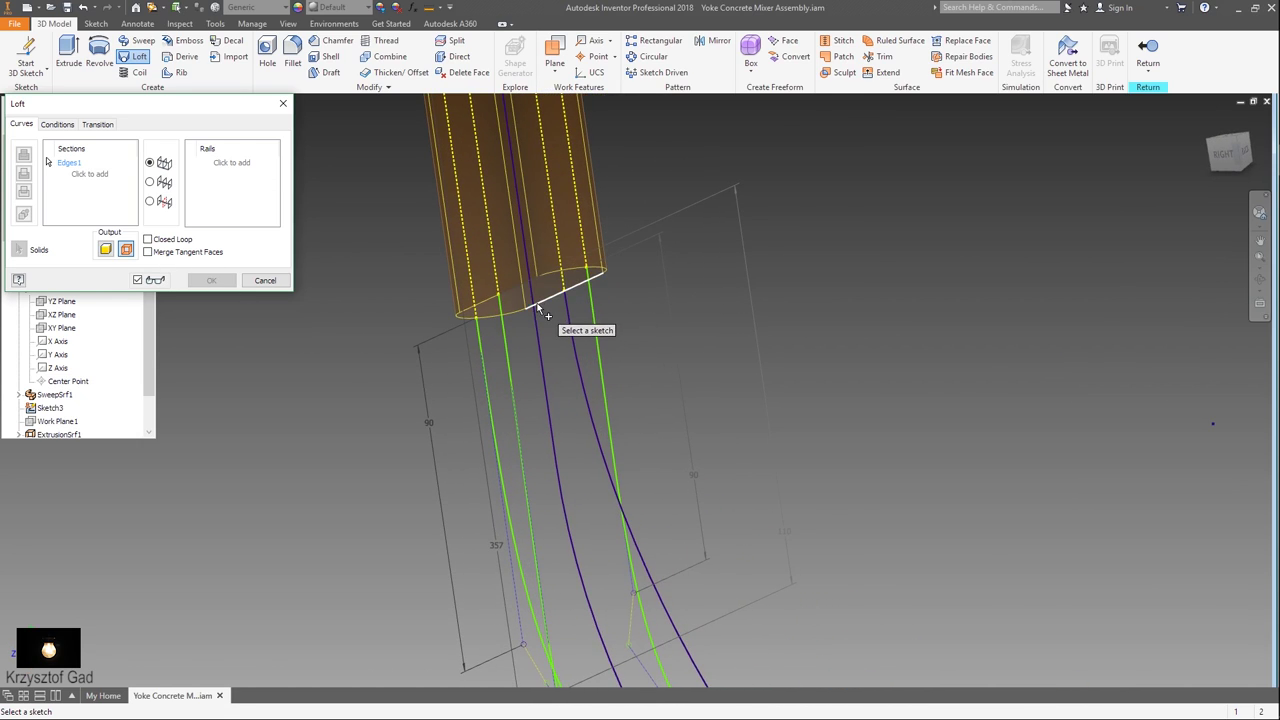
pyautogui.click(541, 302)
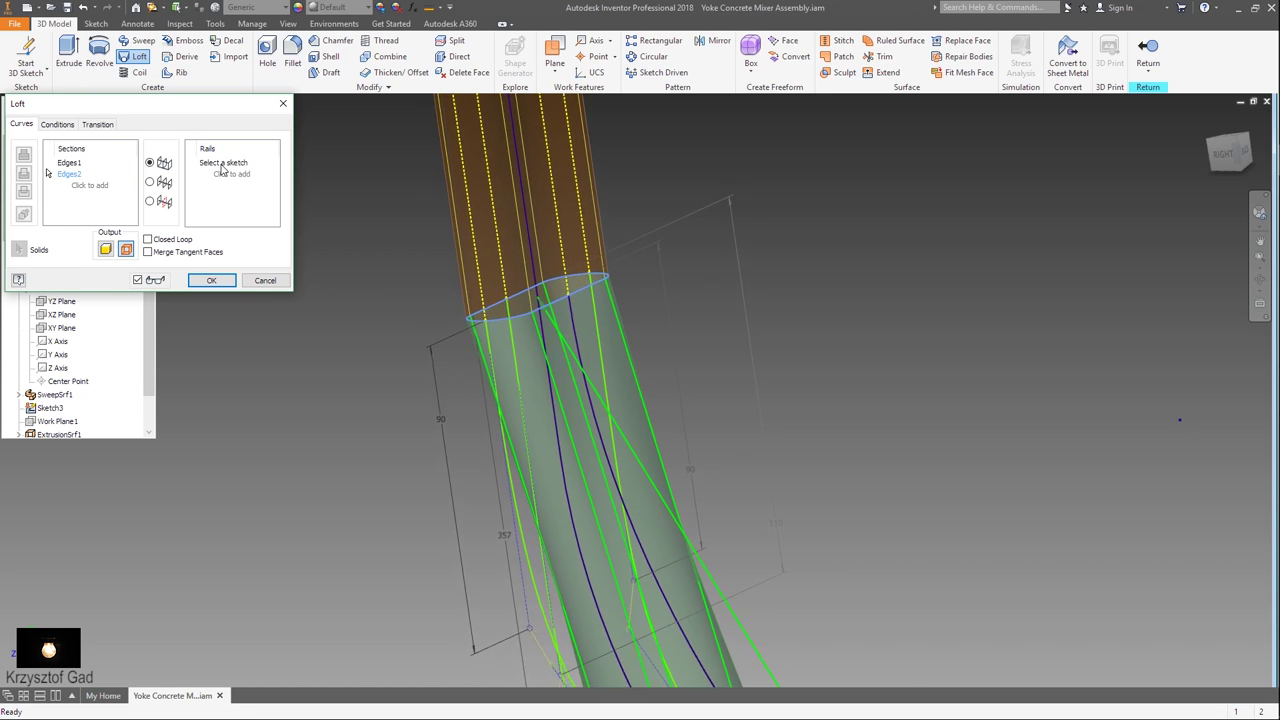
pyautogui.moveTo(485, 320)
pyautogui.keyDown('shift'); pyautogui.mouseDown(button='middle')
pyautogui.moveTo(552, 364)
pyautogui.moveTo(510, 480)
pyautogui.mouseUp(button='middle'); pyautogui.keyUp('shift')
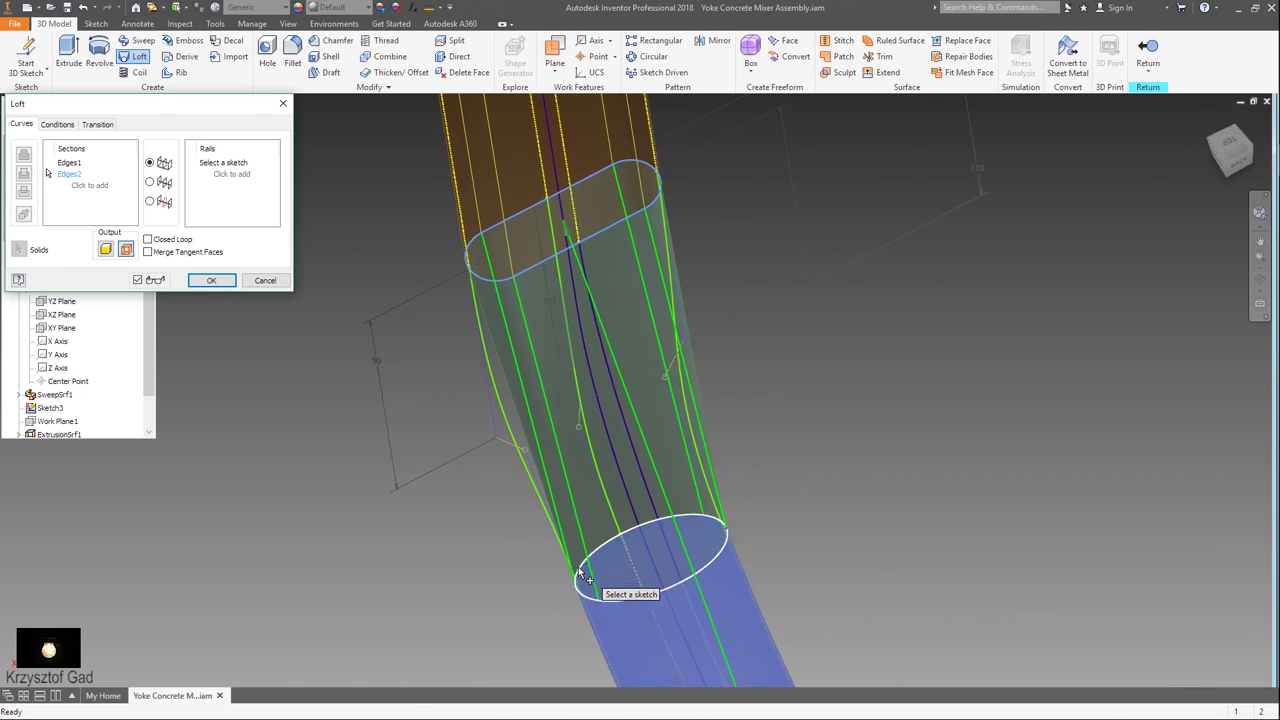
# Add the four 3D Sketch1 curves as loft rails and create the transition surface
pyautogui.click(520, 464)
pyautogui.press('F5')
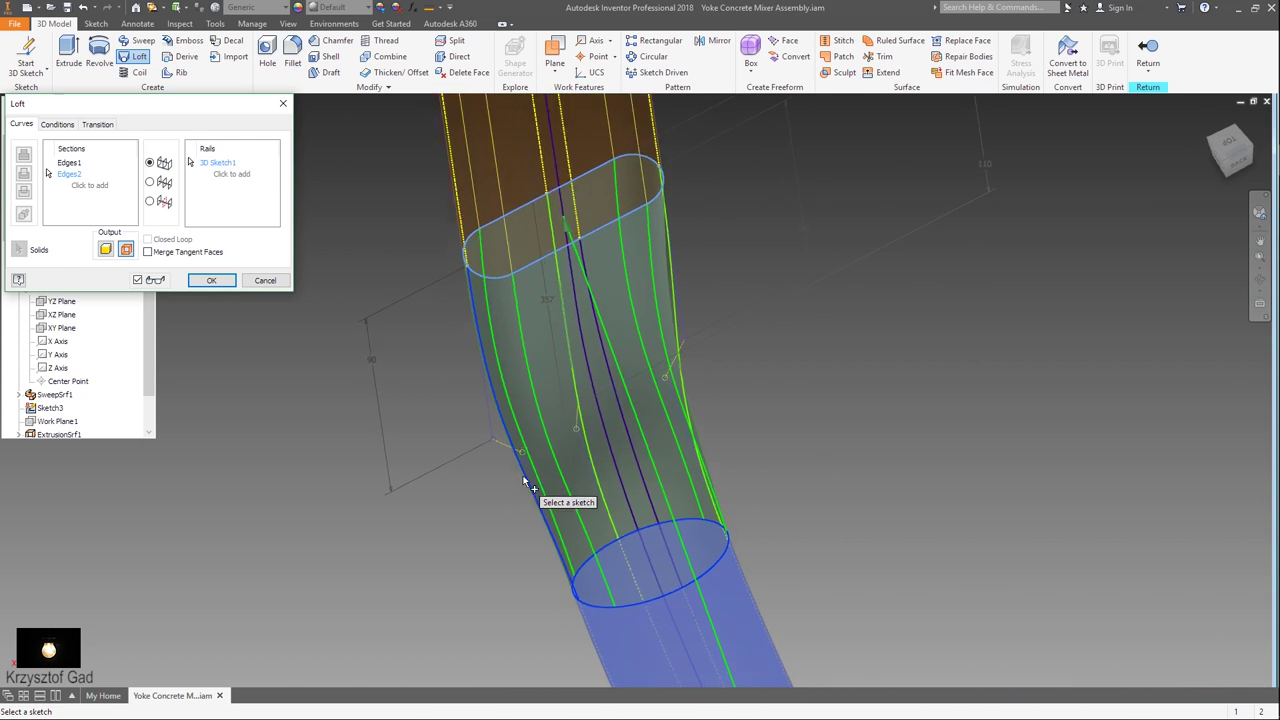
pyautogui.click(702, 466)
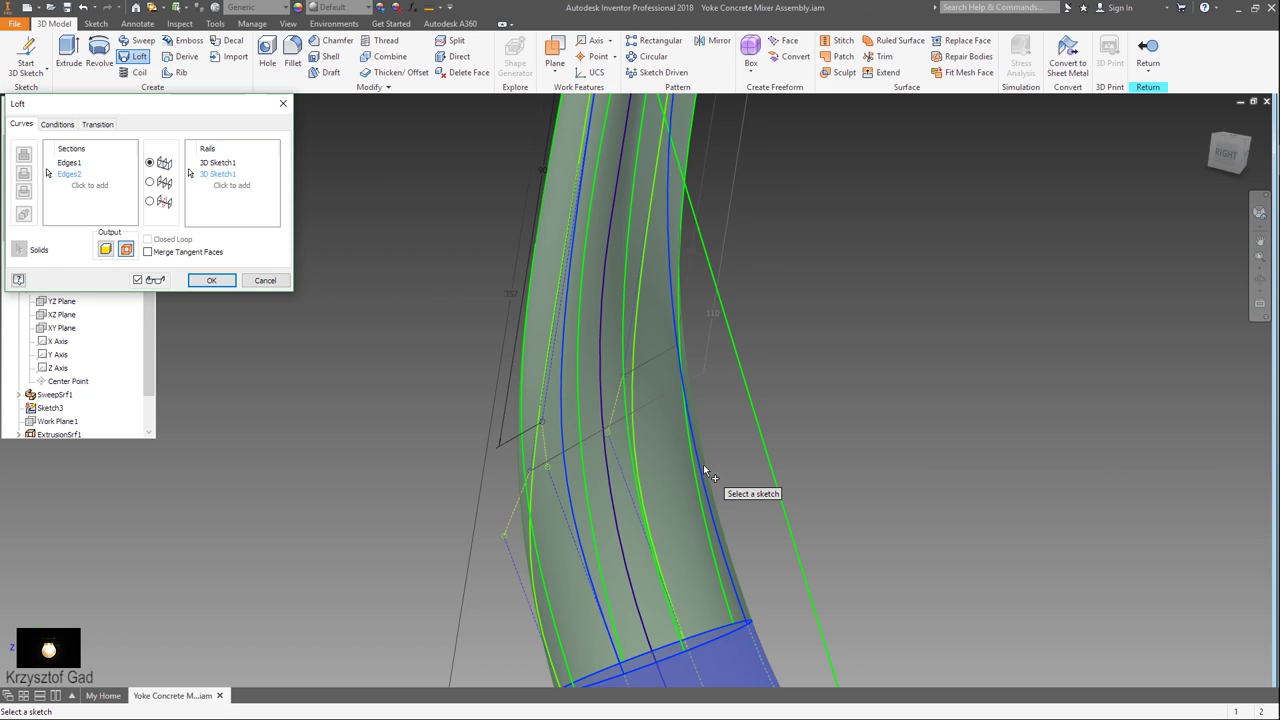
pyautogui.press('F5')
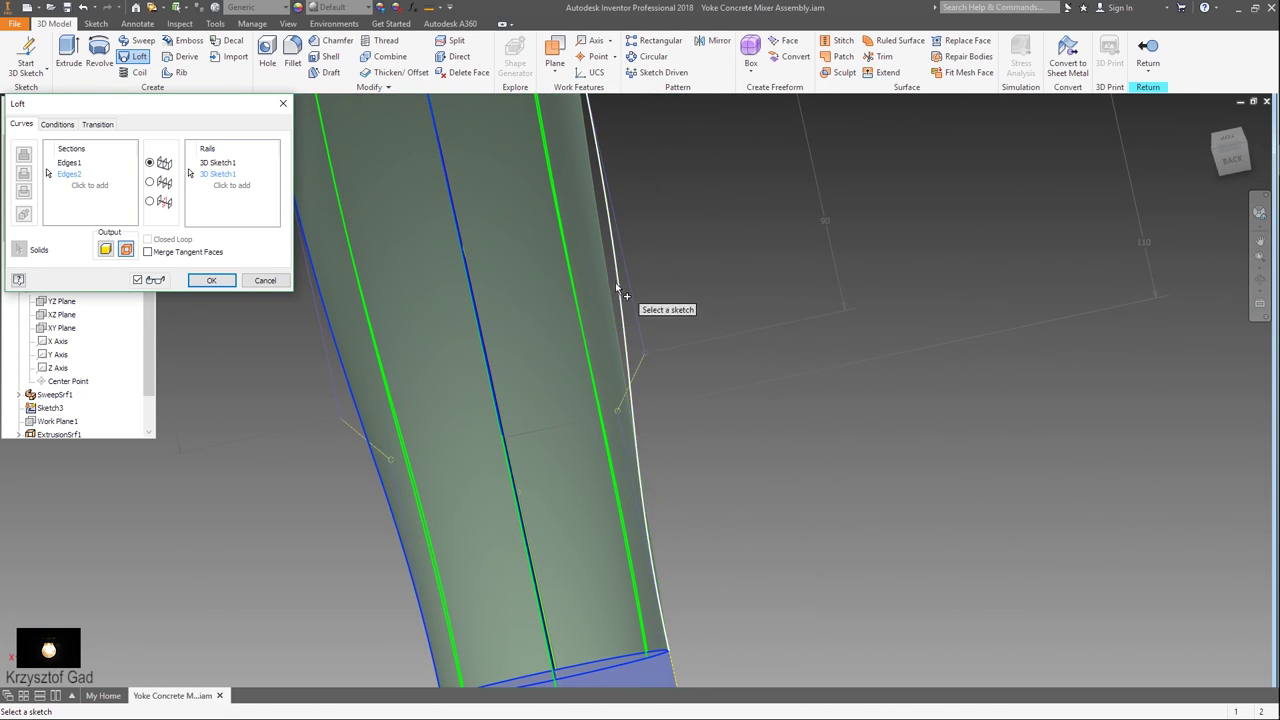
pyautogui.click(620, 285)
pyautogui.press('F5')
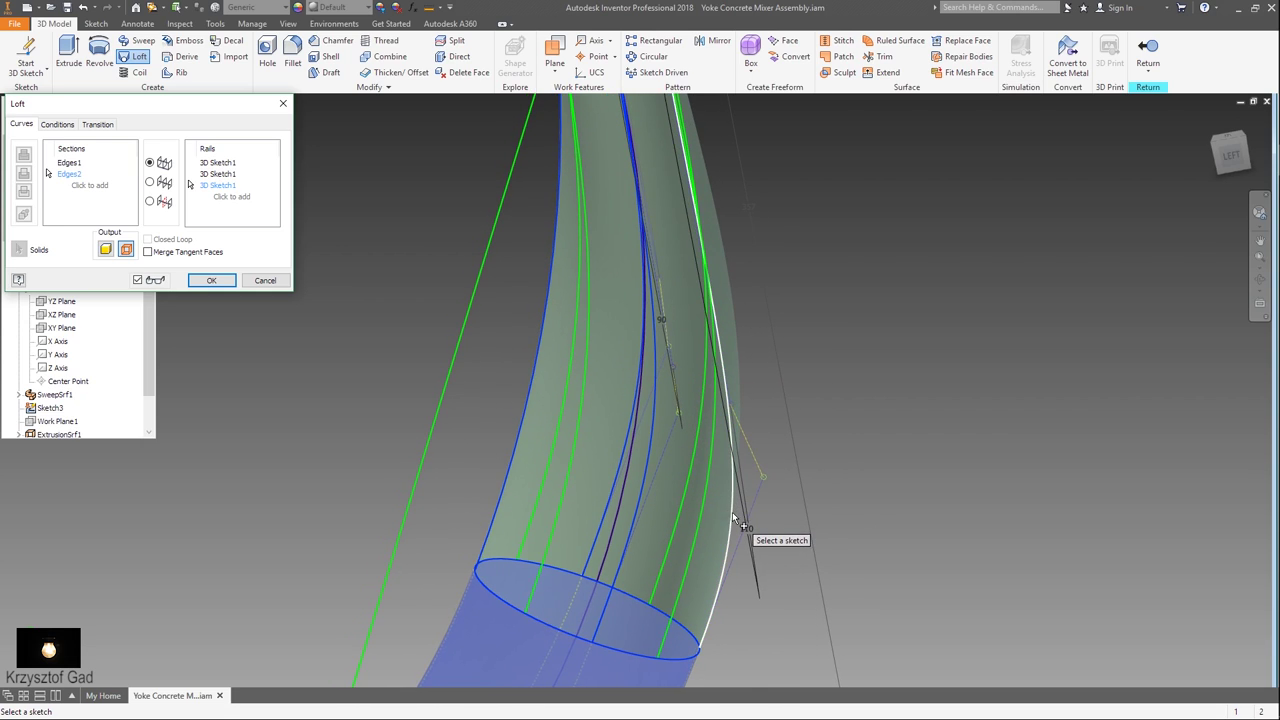
pyautogui.click(730, 520)
pyautogui.press('F5')
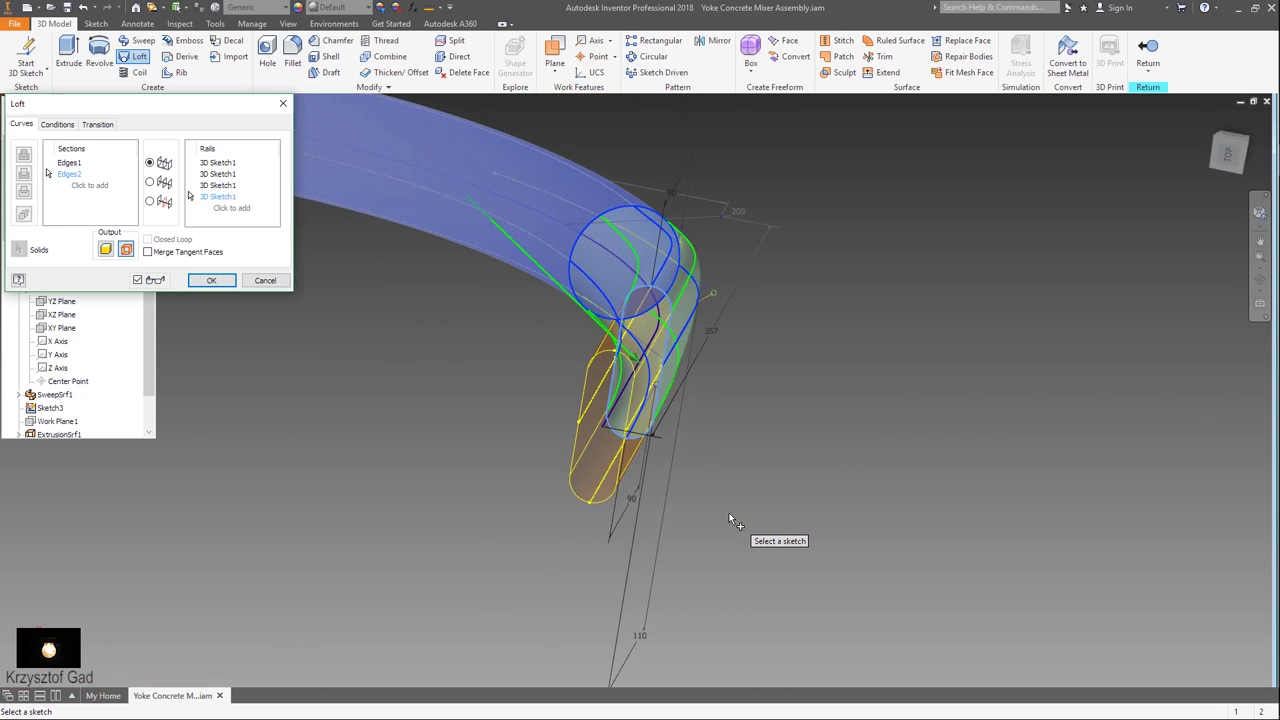
pyautogui.click(211, 280)
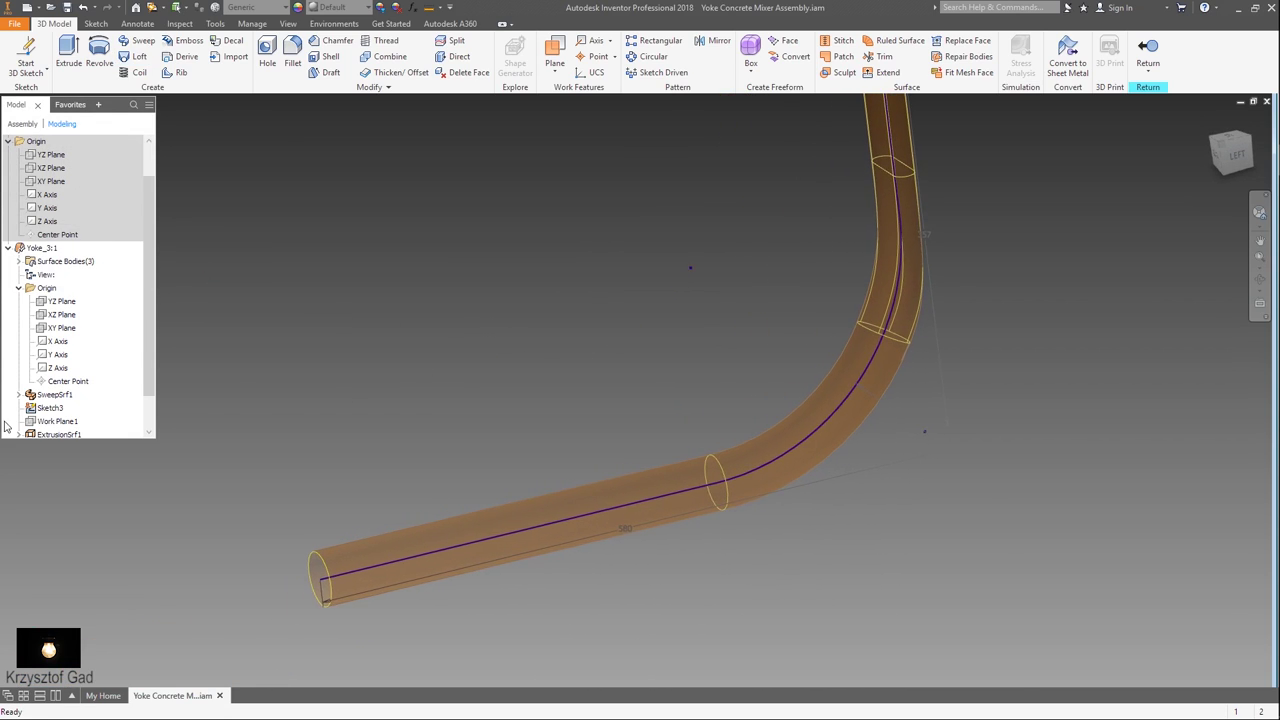
# Turn off Sketch3's visibility so only the three tube surfaces show
pyautogui.rightClick(34, 409)
pyautogui.click(64, 673)
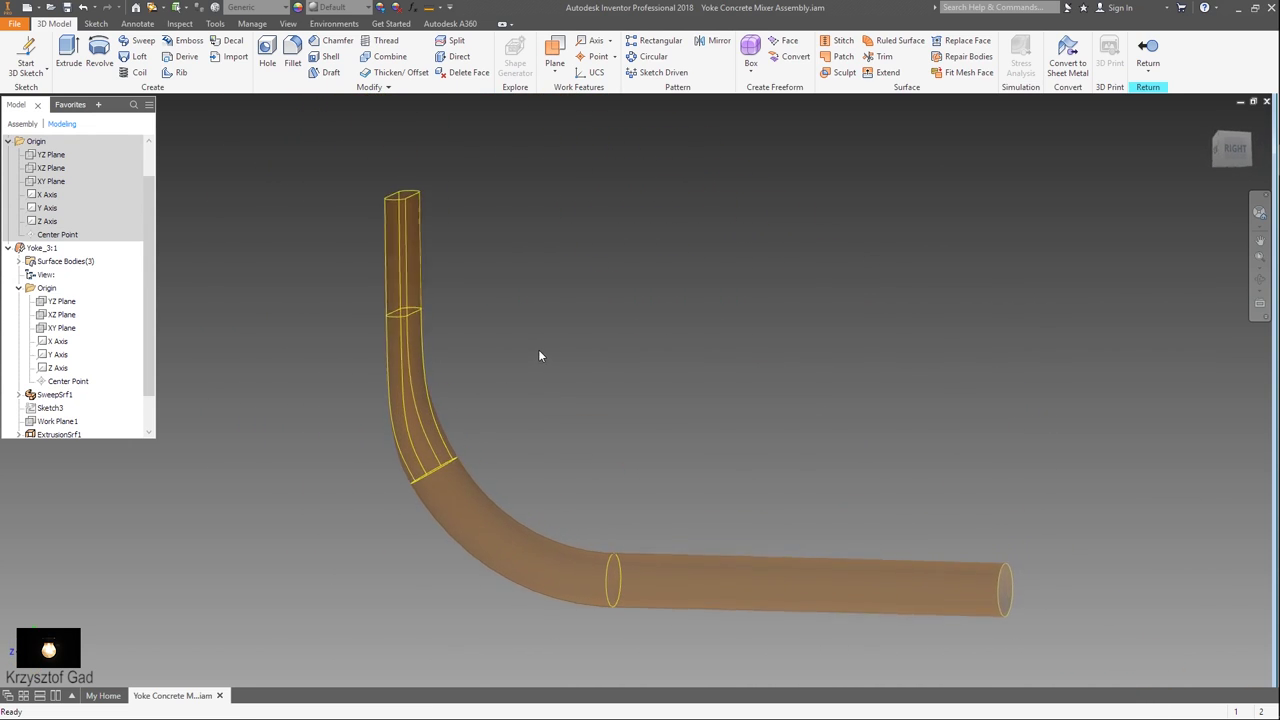
# Window-select the three tube surfaces and stitch them into Stitch Surface1
pyautogui.click(840, 44)
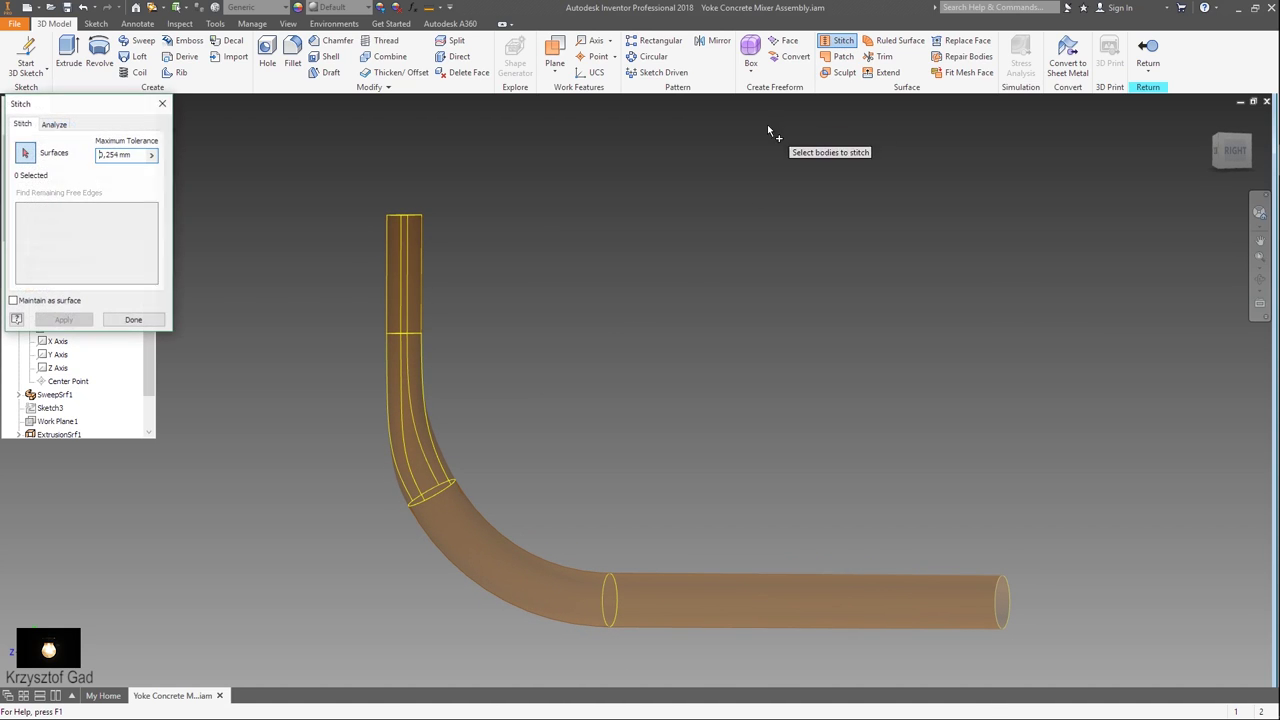
pyautogui.moveTo(396, 186)
pyautogui.mouseDown()
pyautogui.moveTo(737, 543)
pyautogui.moveTo(1096, 684)
pyautogui.mouseUp()
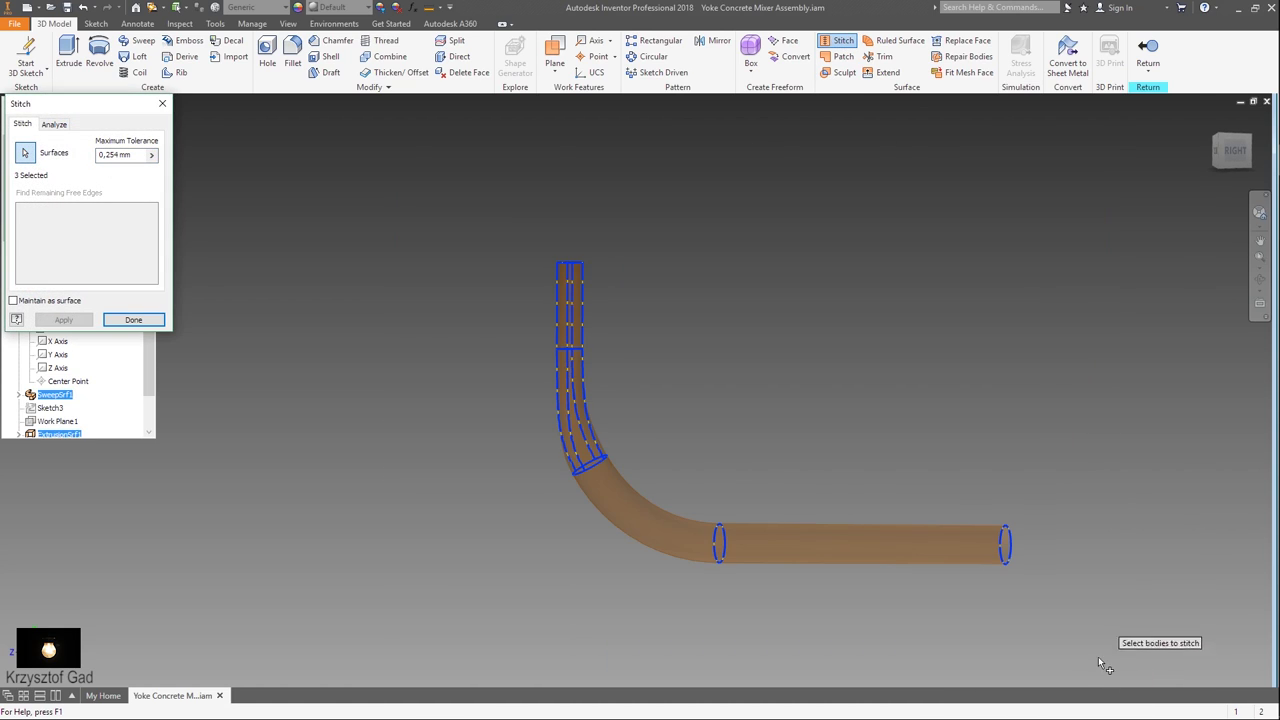
pyautogui.click(68, 322)
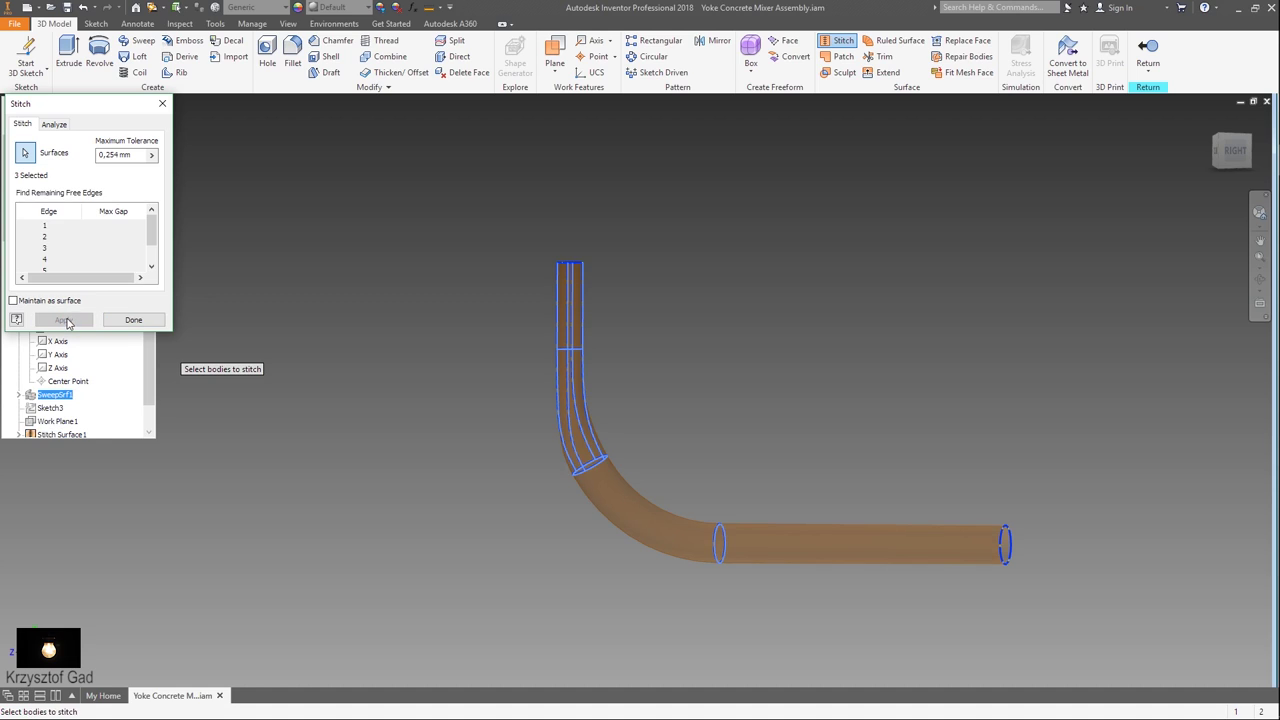
pyautogui.click(125, 321)
pyautogui.press('F6')
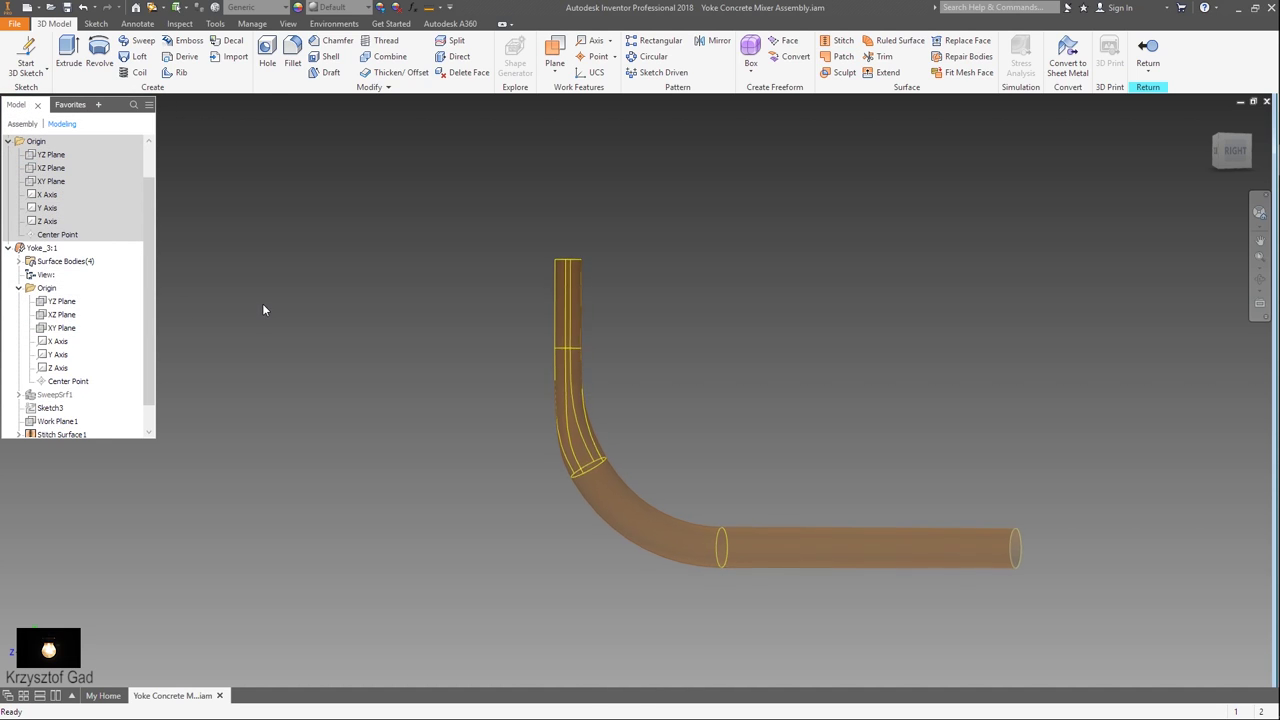
# Thicken the stitched tube surface by 5 mm into a solid wall (Thicken1)
pyautogui.click(387, 80)
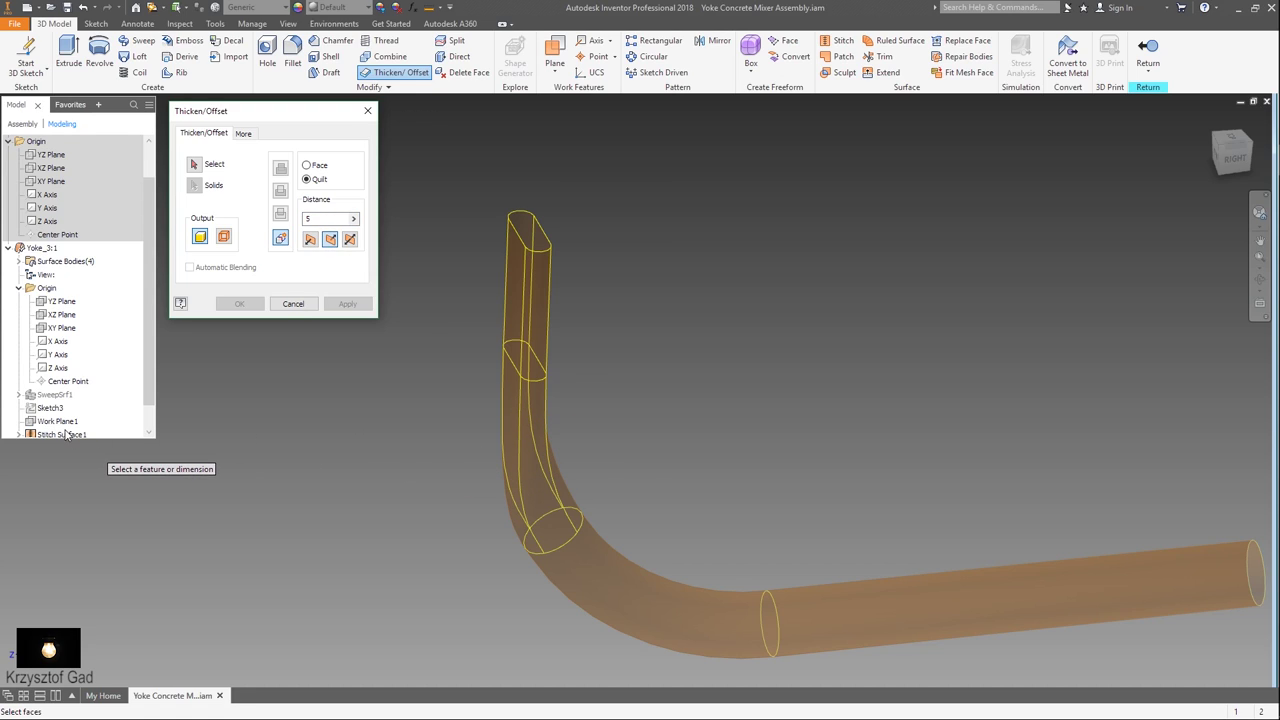
pyautogui.scroll(-1, 130, 406)
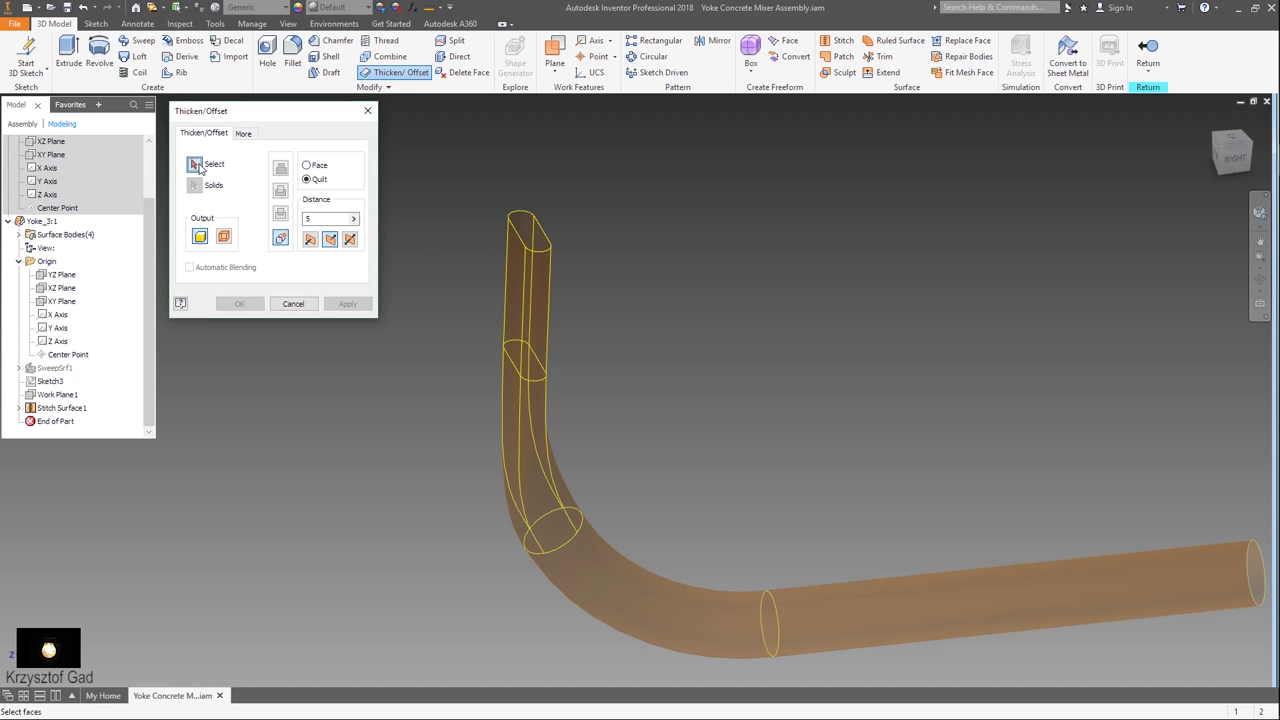
pyautogui.click(530, 515)
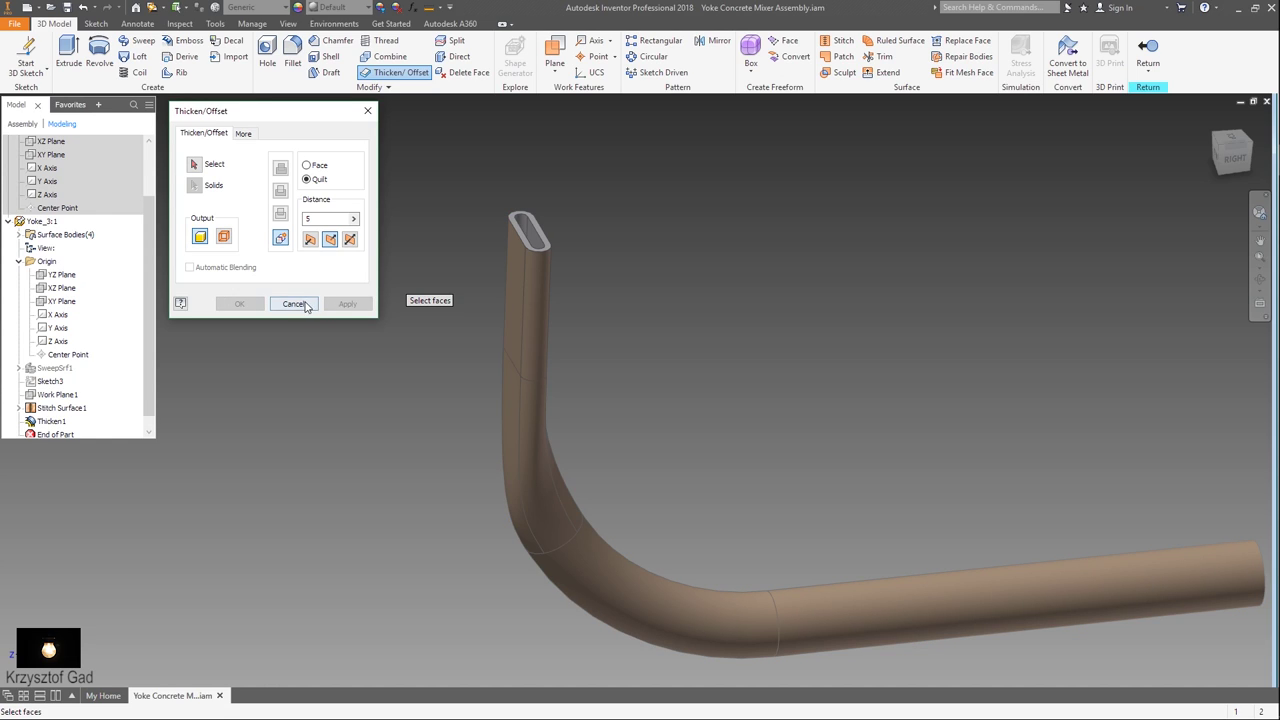
pyautogui.click(305, 305)
# Hide Stitch Surface1 so only the solid tube remains visible
pyautogui.press('F6')
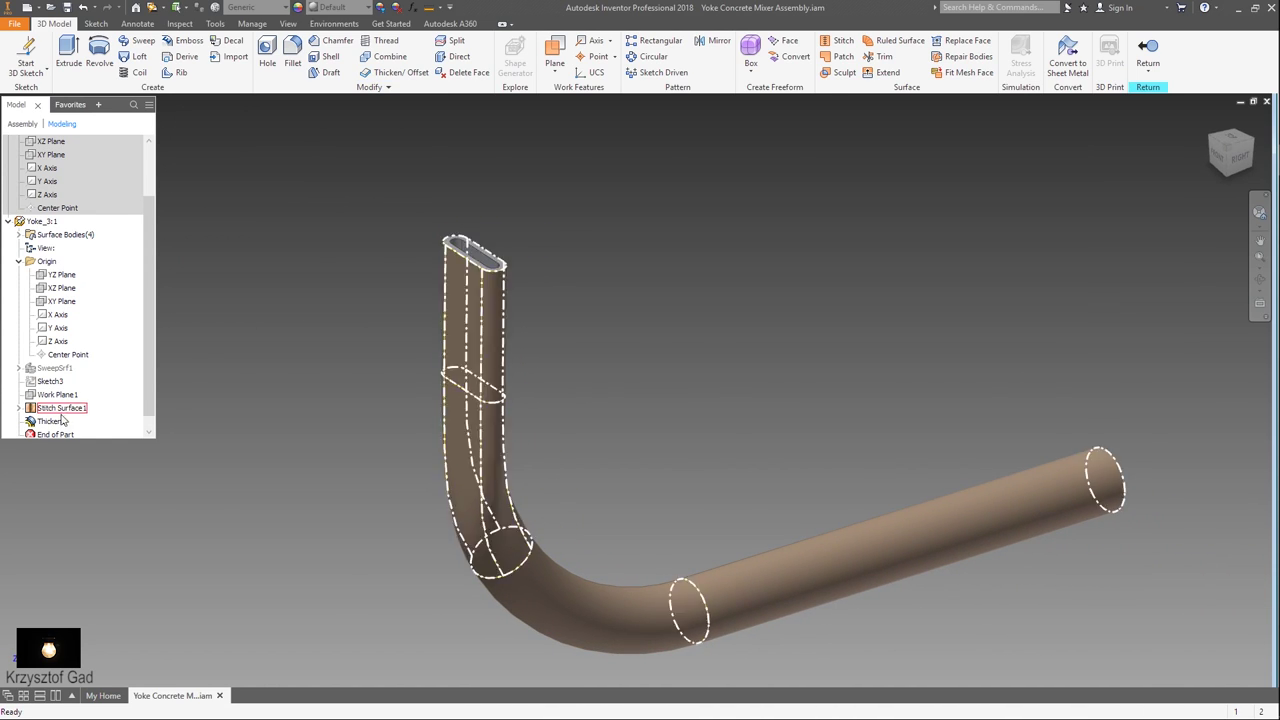
pyautogui.rightClick(55, 408)
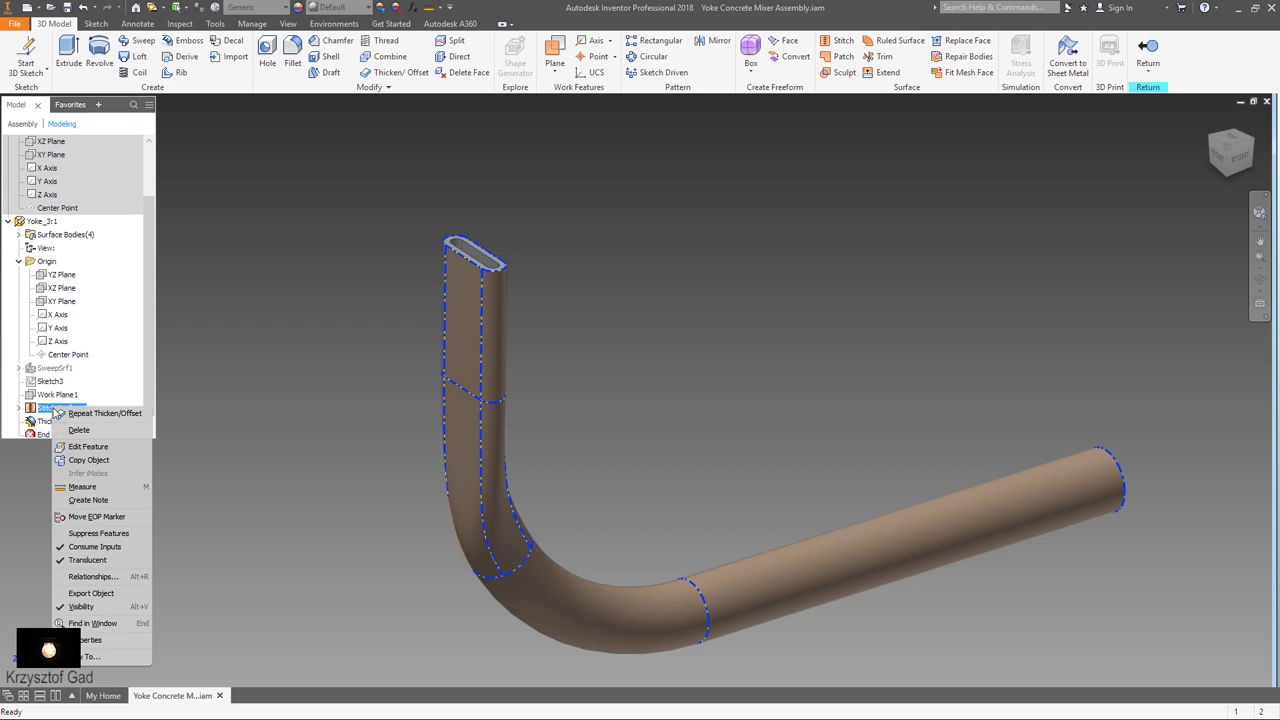
pyautogui.click(110, 607)
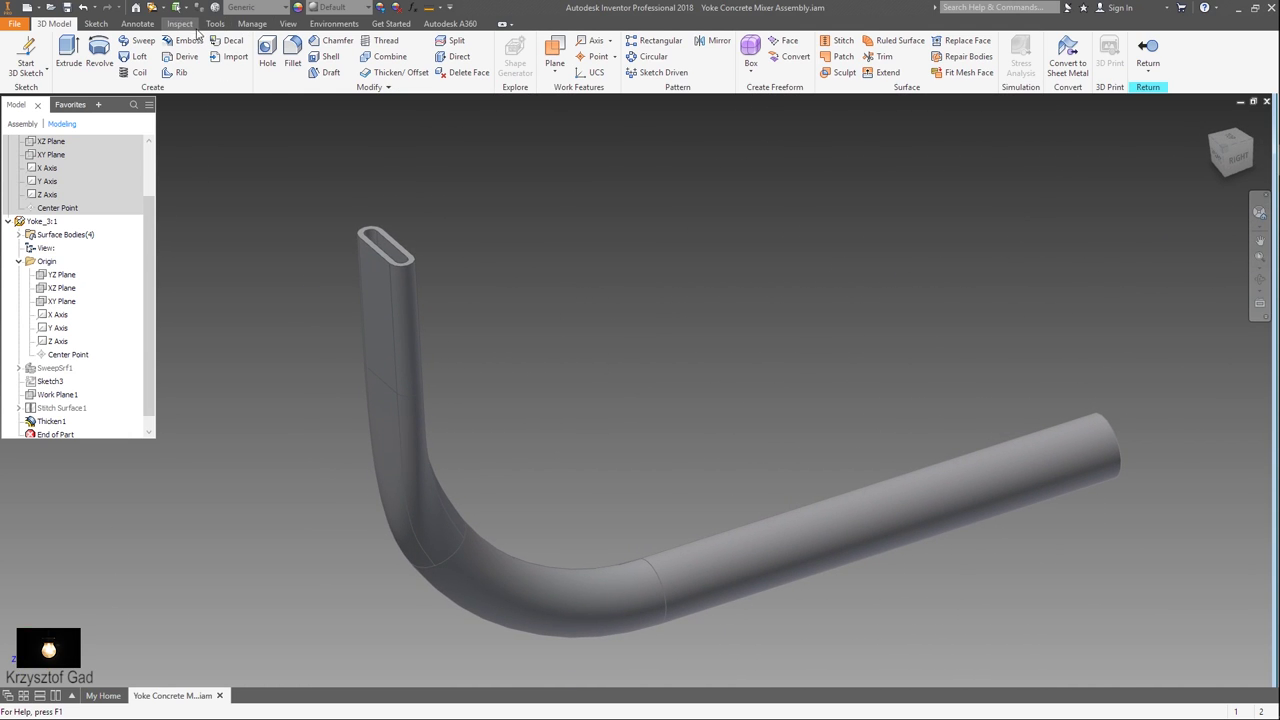
# Search the appearance library and apply Smooth - Ivory to the Yoke_3:1 part
pyautogui.click(198, 32)
pyautogui.click(226, 30)
pyautogui.click(110, 50)
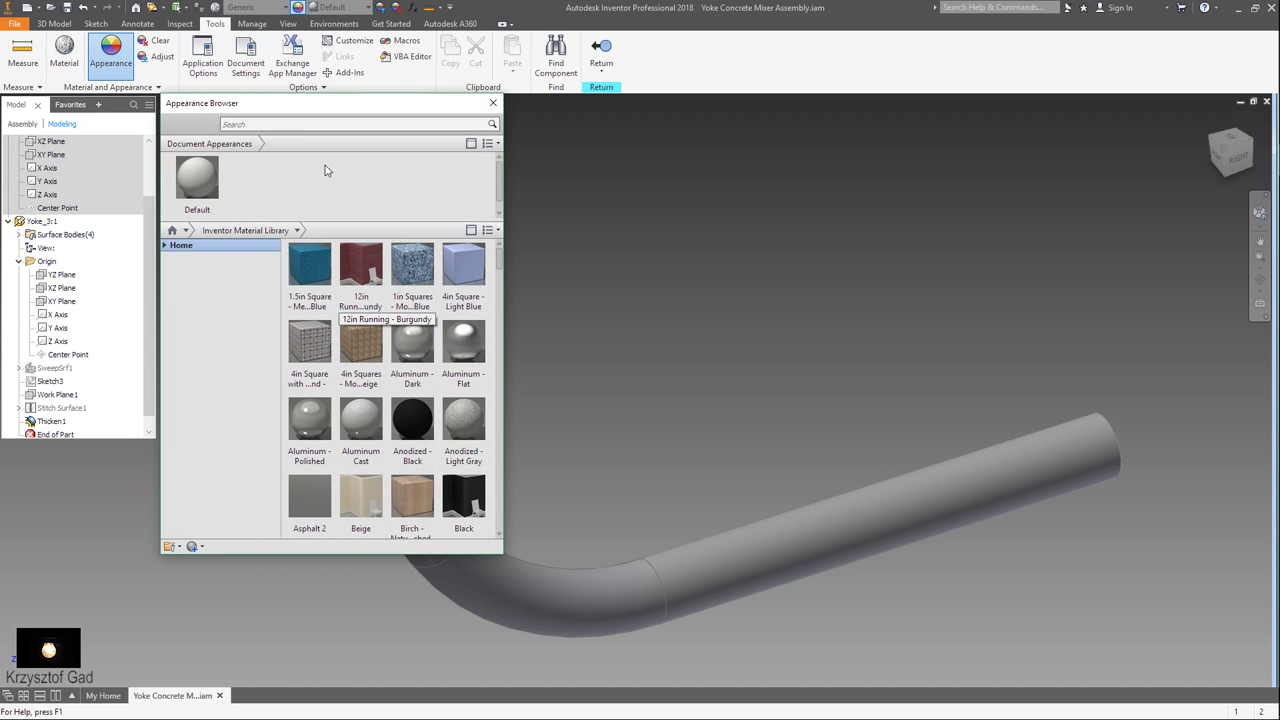
pyautogui.click(335, 119)
pyautogui.write('S')
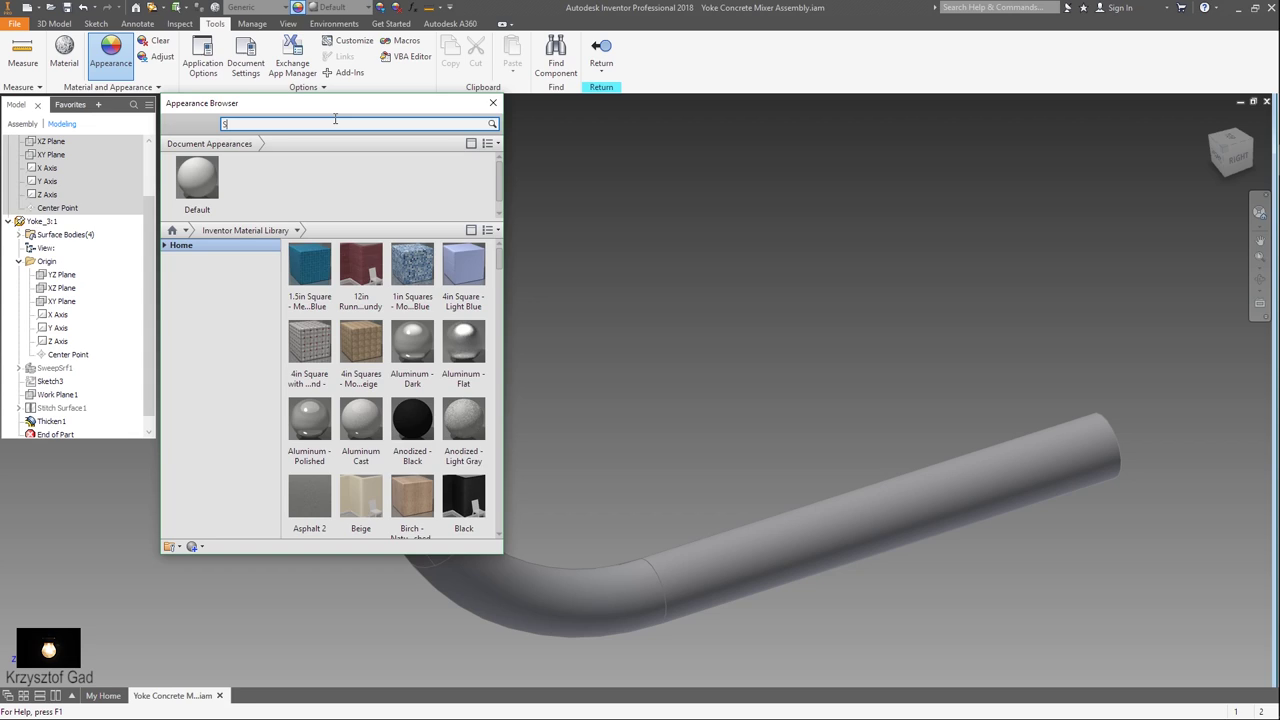
pyautogui.write('Moo')
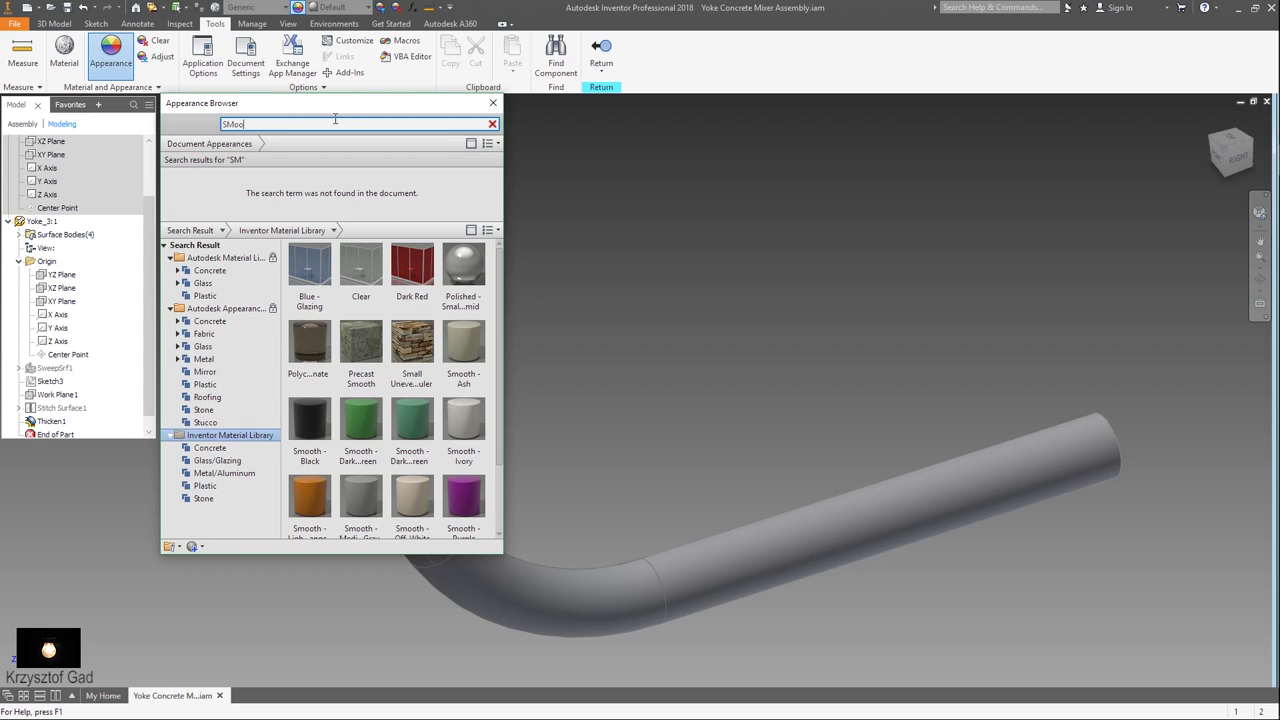
pyautogui.scroll(-1, 400, 480)
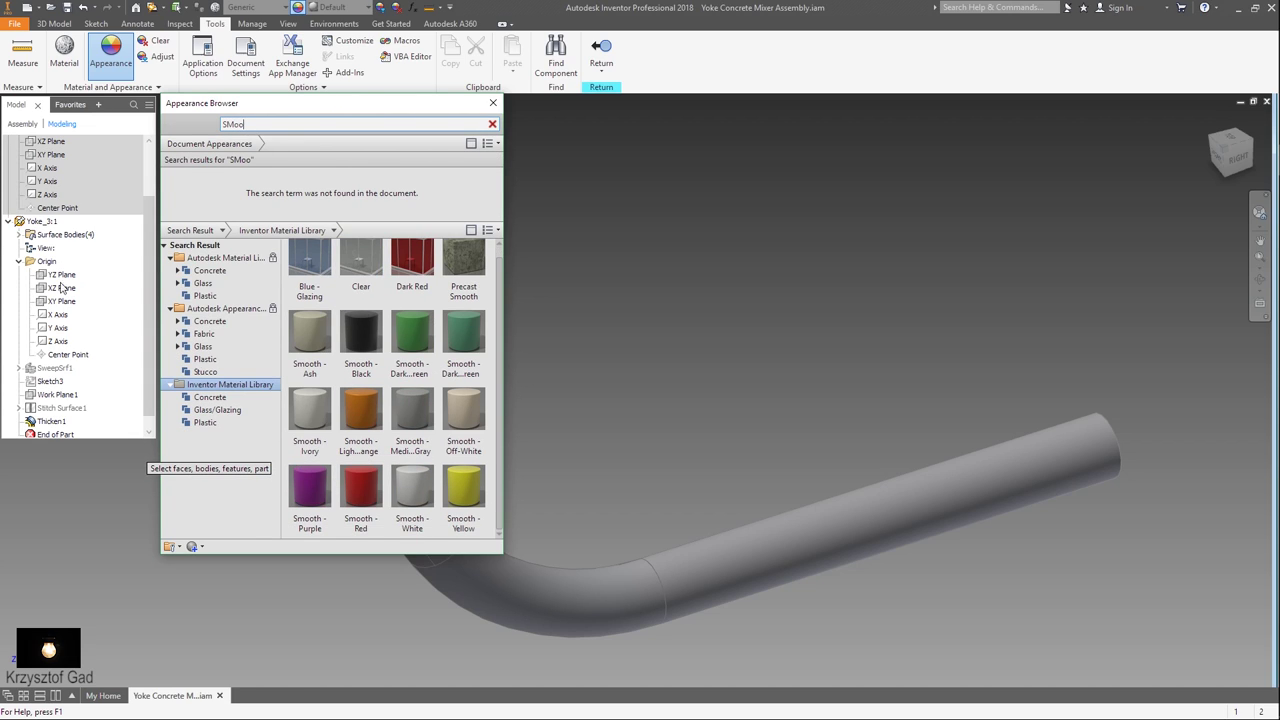
pyautogui.click(40, 221)
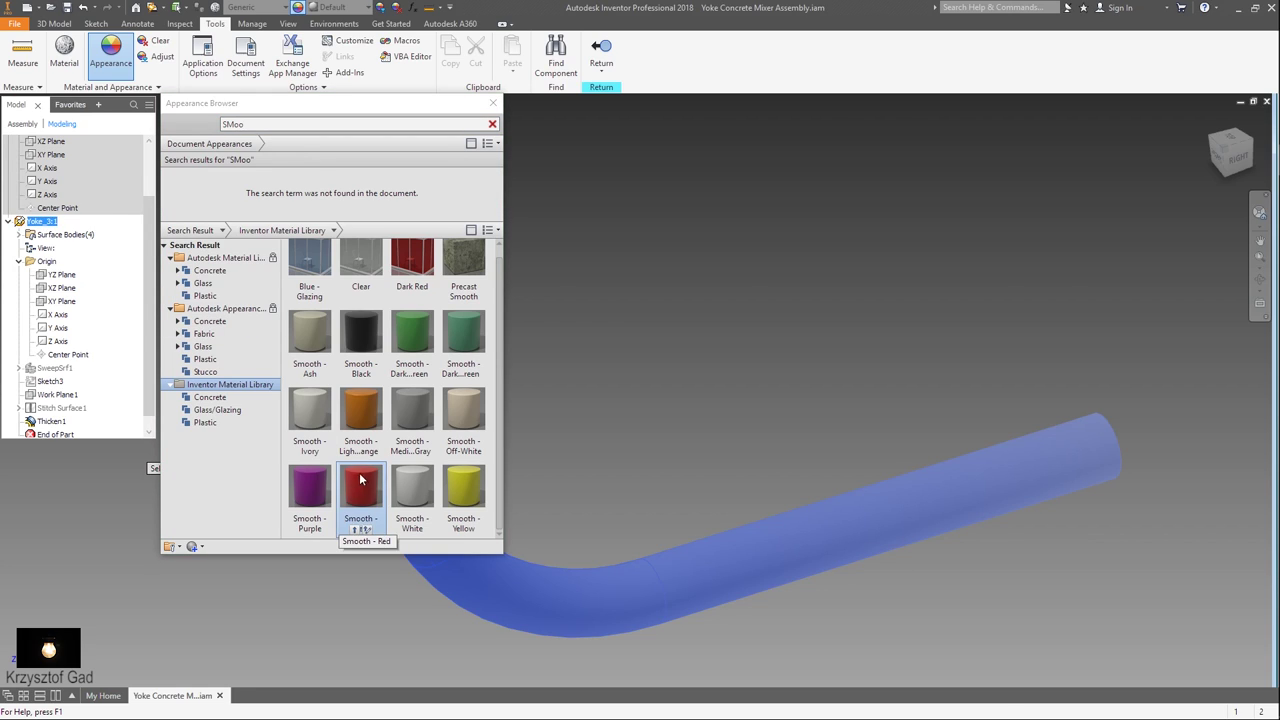
pyautogui.click(312, 453)
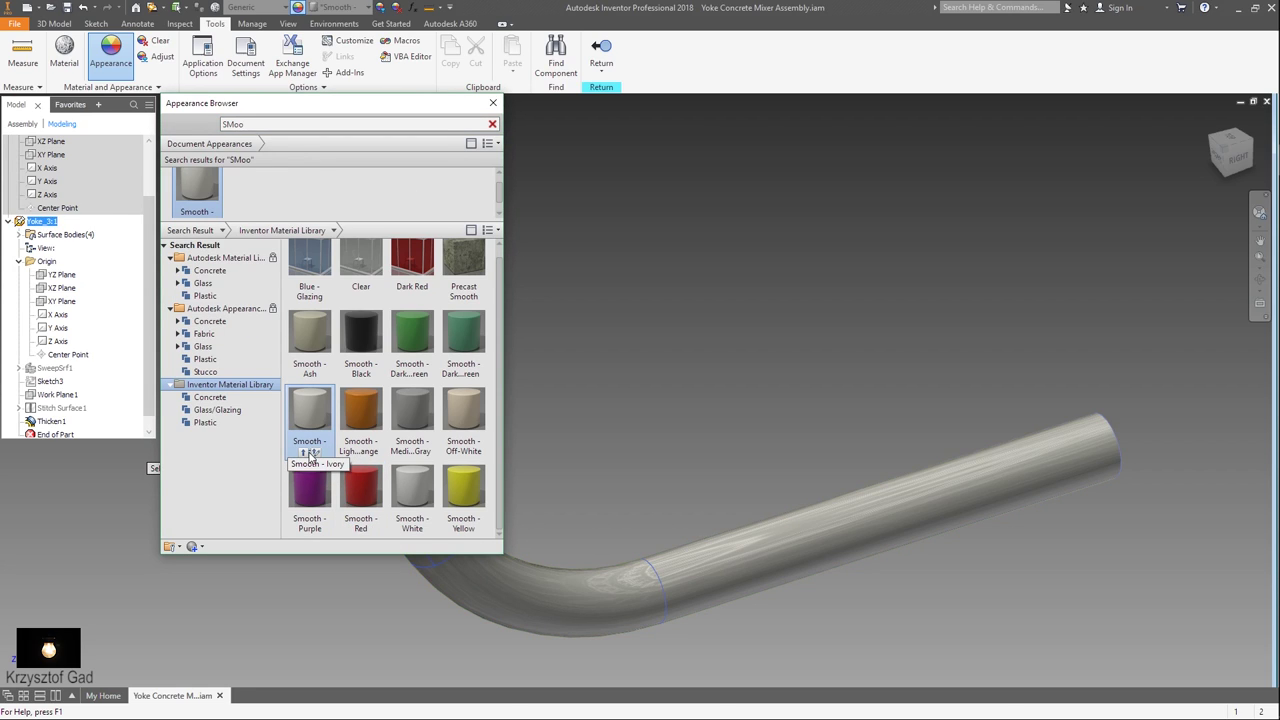
pyautogui.scroll(1, 470, 440)
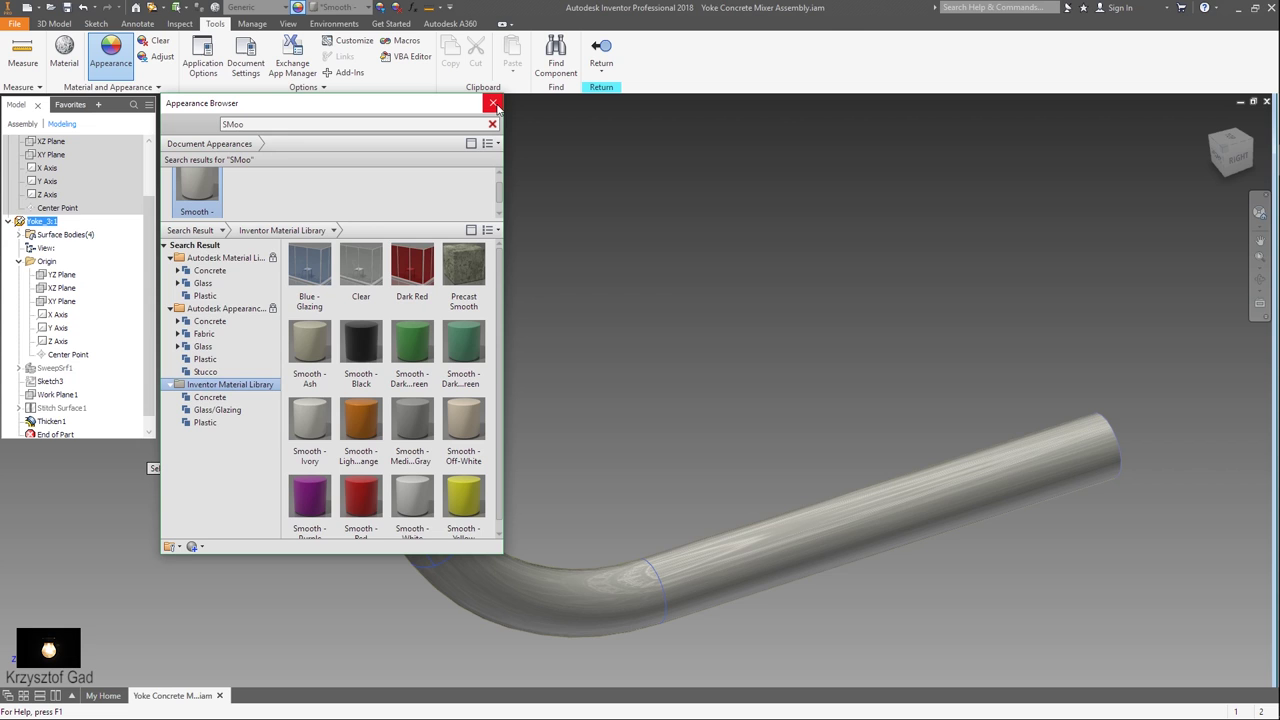
pyautogui.click(494, 104)
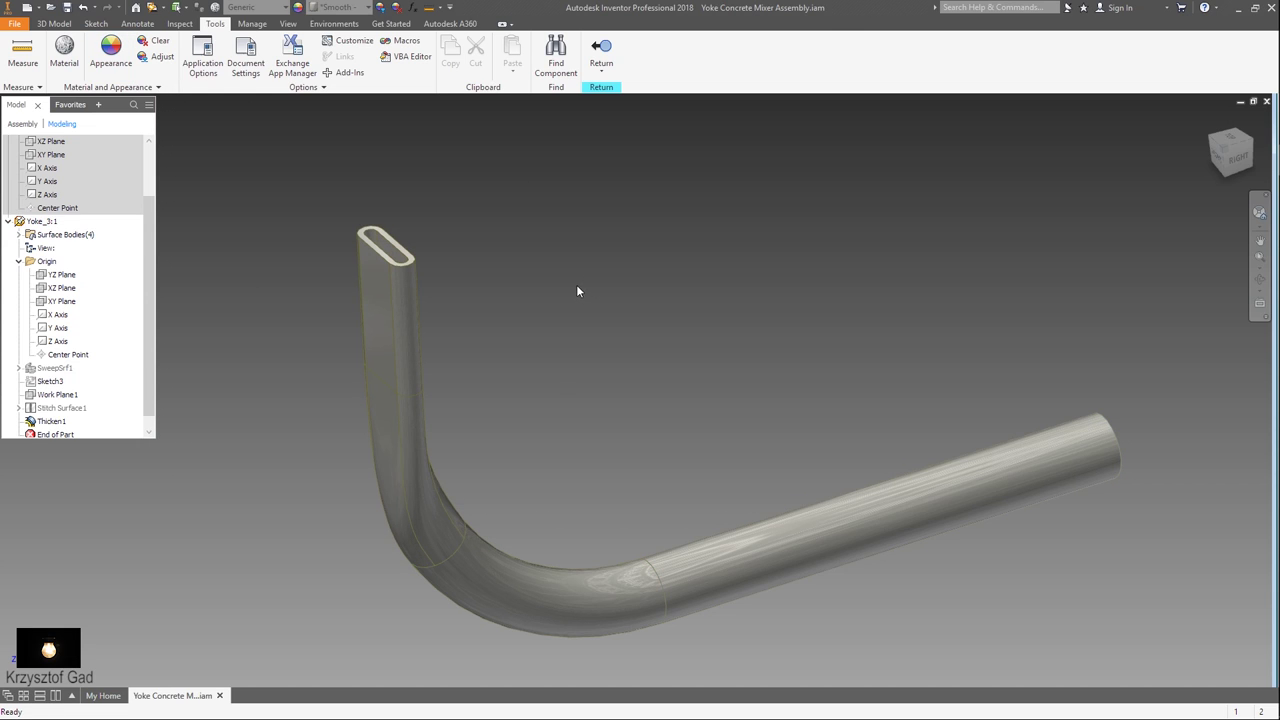
pyautogui.keyDown('shift'); pyautogui.moveTo(576, 284); pyautogui.dragTo(573, 292, button='middle'); pyautogui.keyUp('shift')
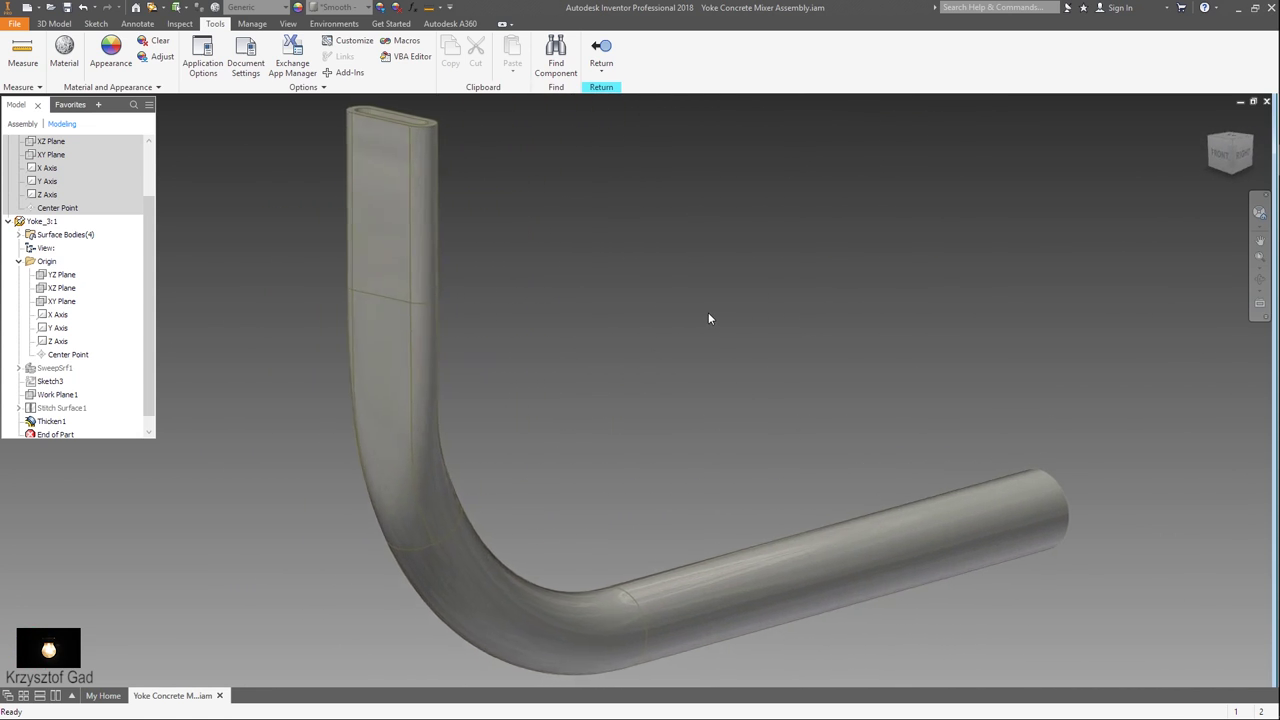
# Sketch on the tube's flat top face and draw a 40 × 40 two-point rectangle from its top edge
pyautogui.click(484, 242)
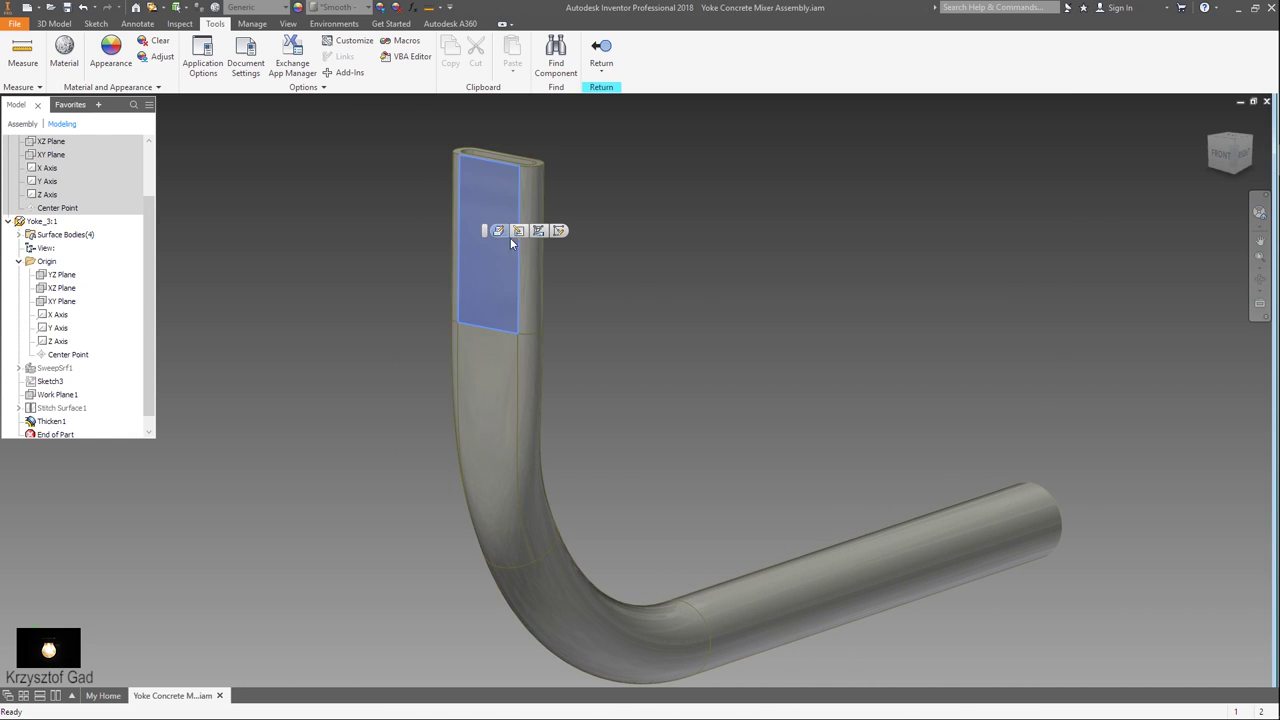
pyautogui.press('s')
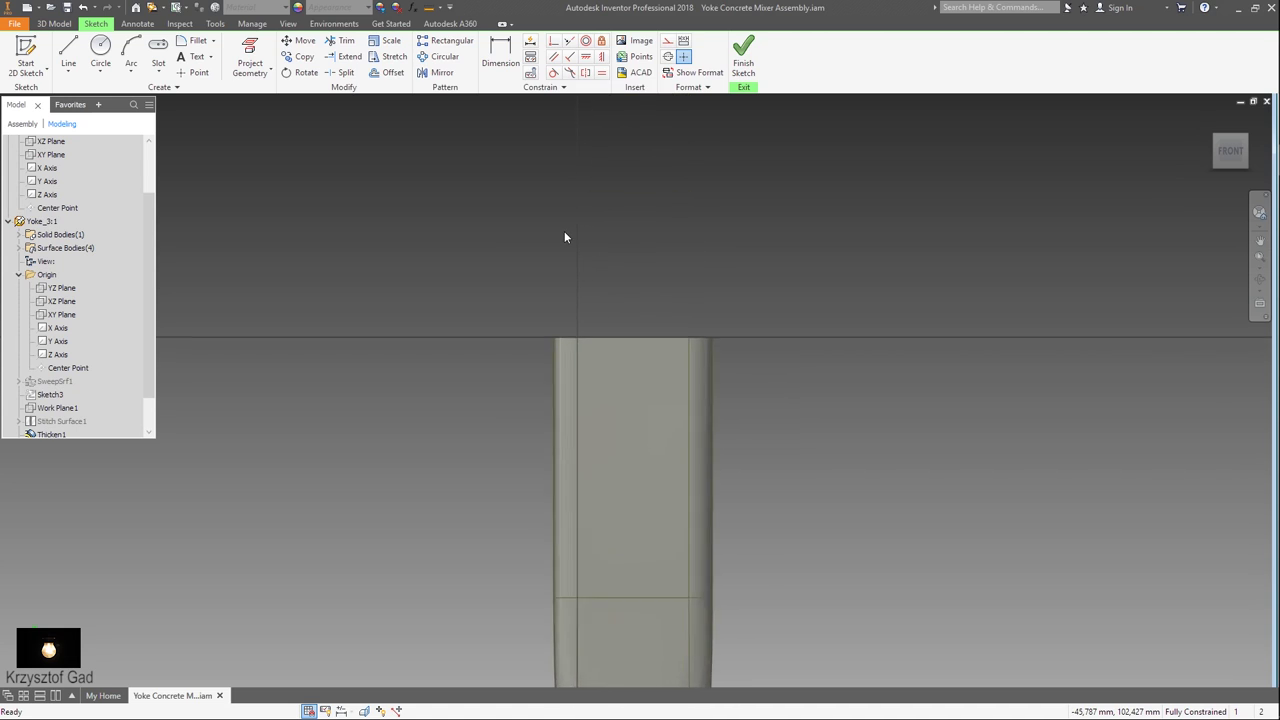
pyautogui.click(158, 72)
pyautogui.click(163, 100)
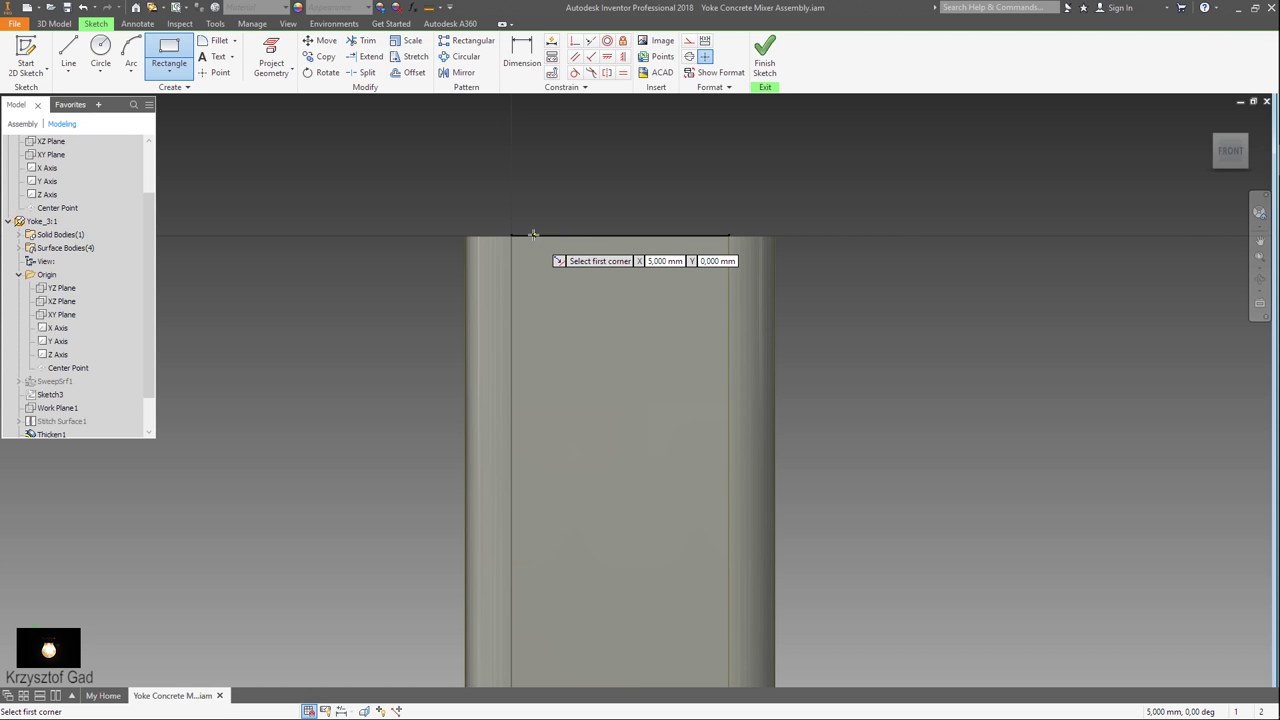
pyautogui.click(534, 237)
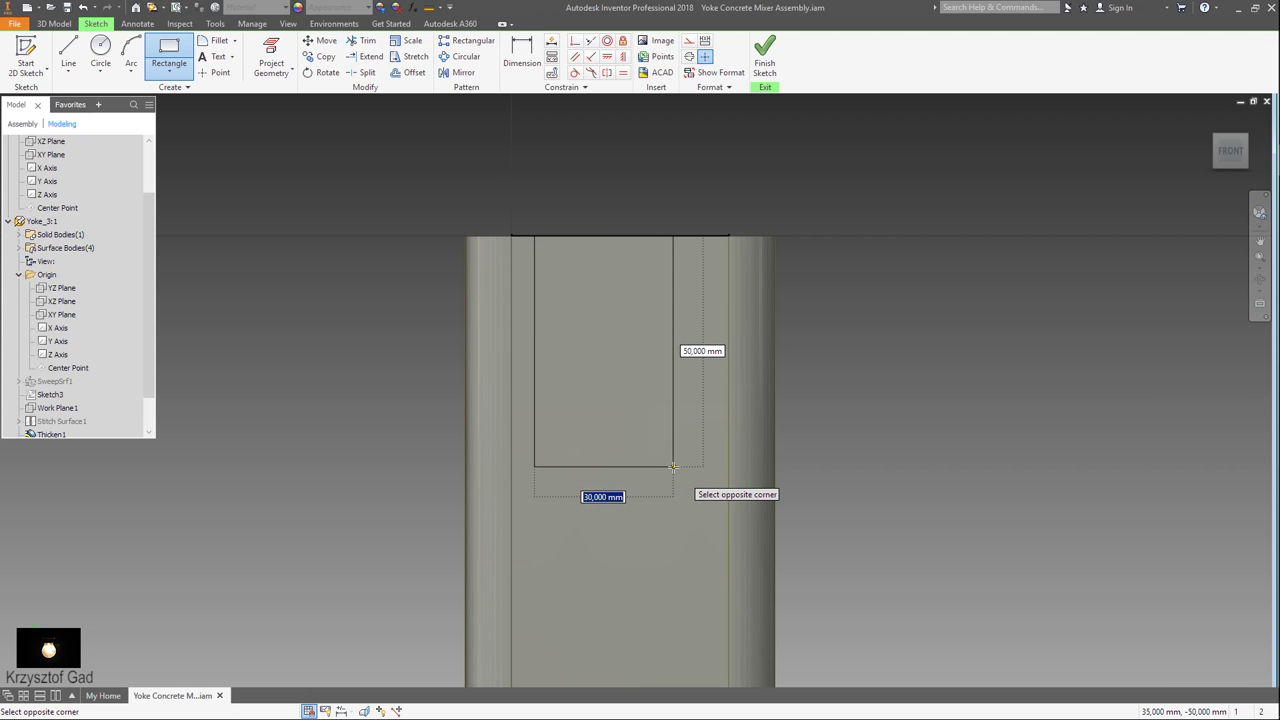
pyautogui.press('Tab')
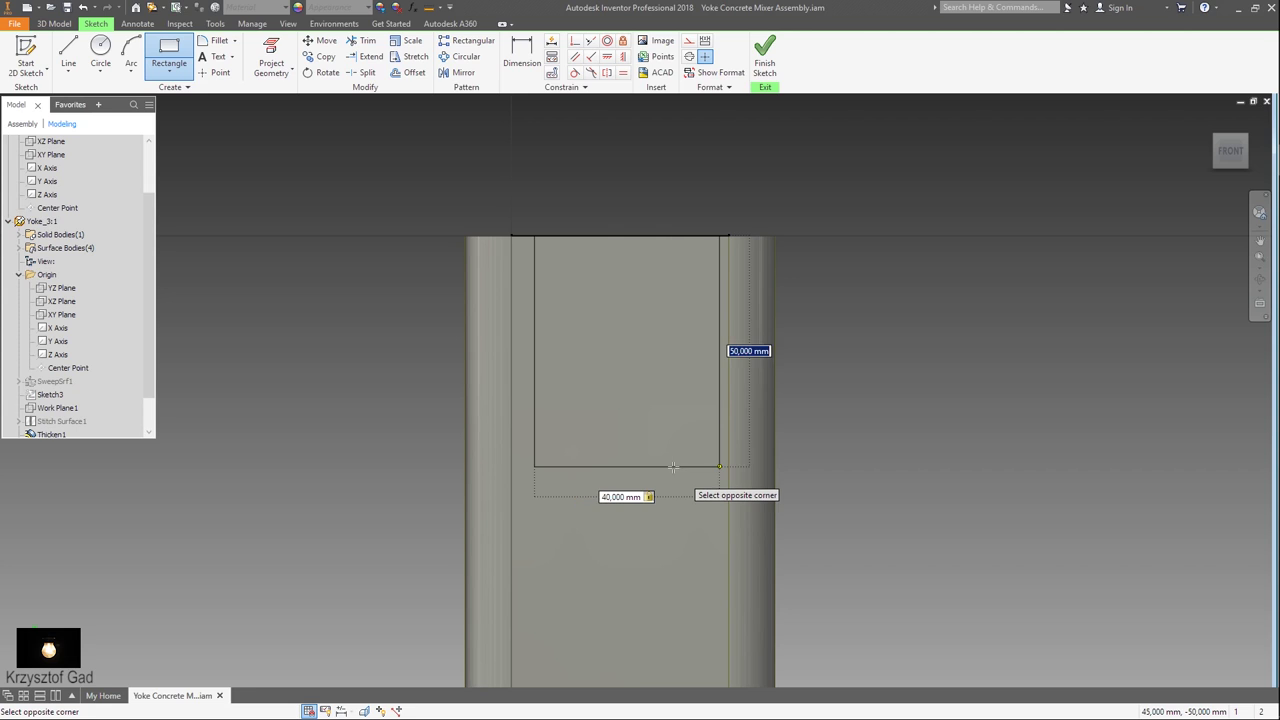
pyautogui.write('40')
pyautogui.press('Return')
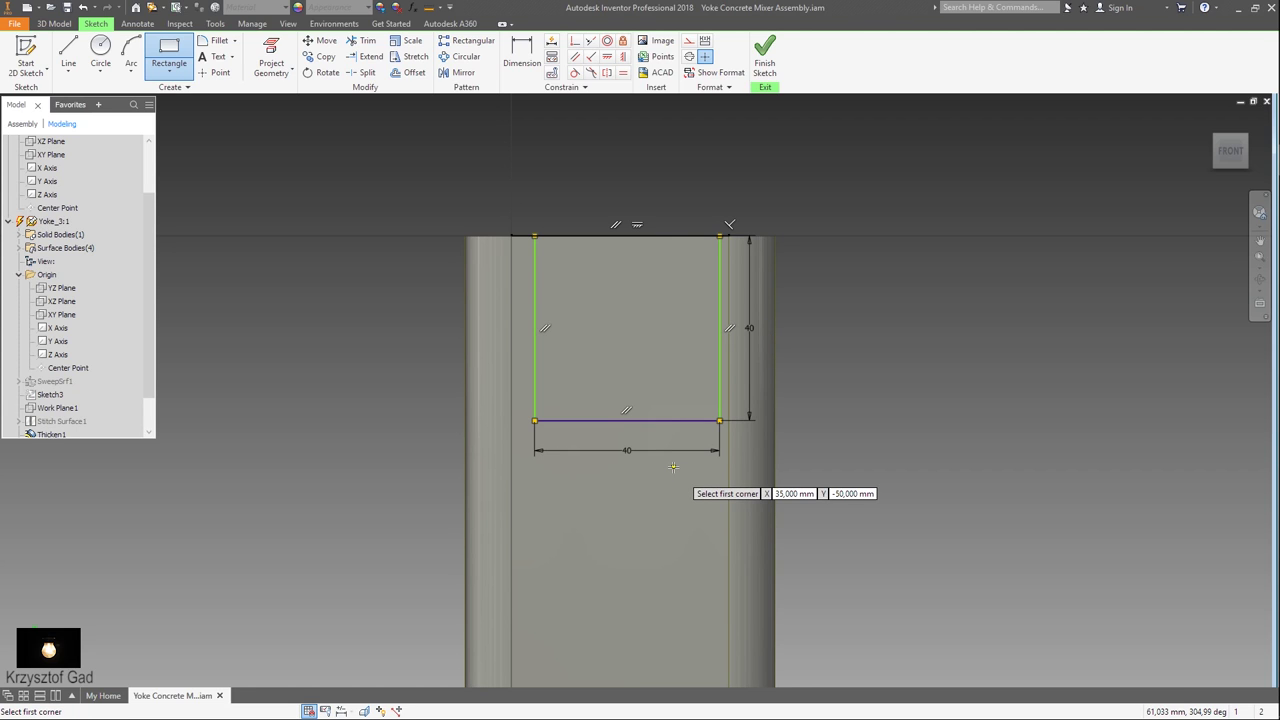
pyautogui.scroll(-5, 673, 467)
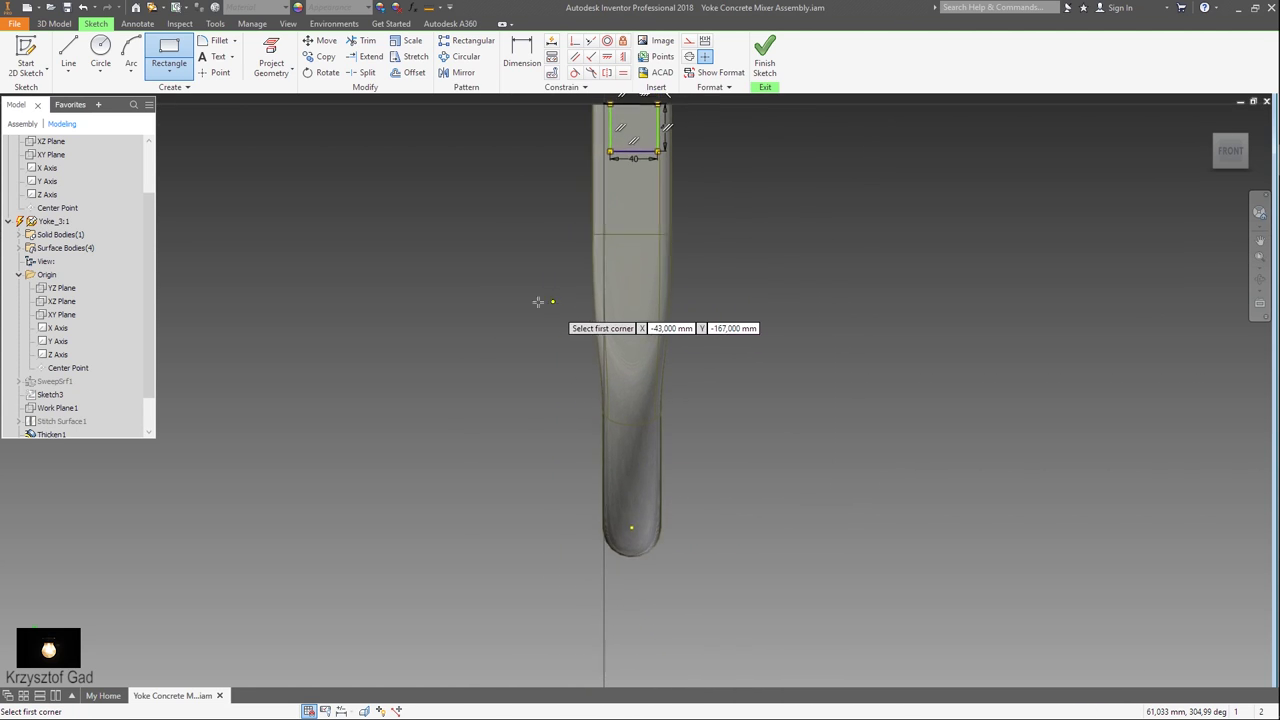
pyautogui.scroll(2, 630, 160)
# Dimension the rectangle 20 mm from the tube's bottom centre point to centre it
pyautogui.press('d')
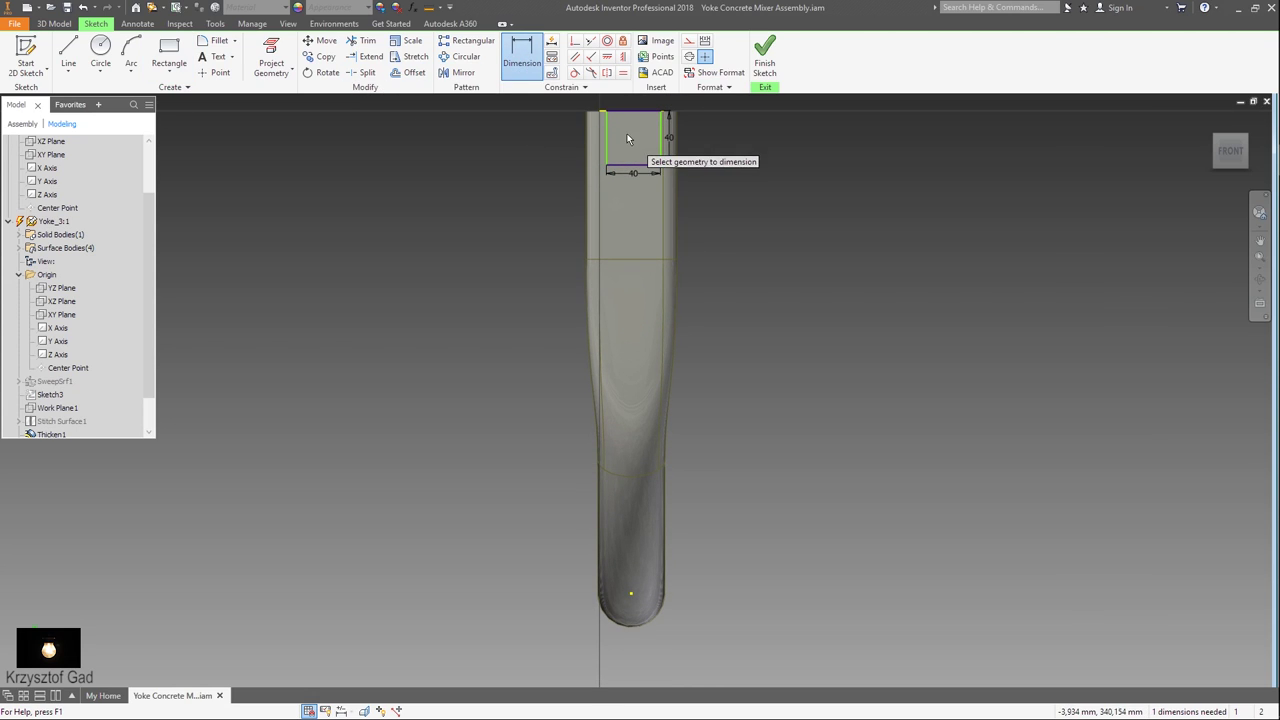
pyautogui.click(605, 135)
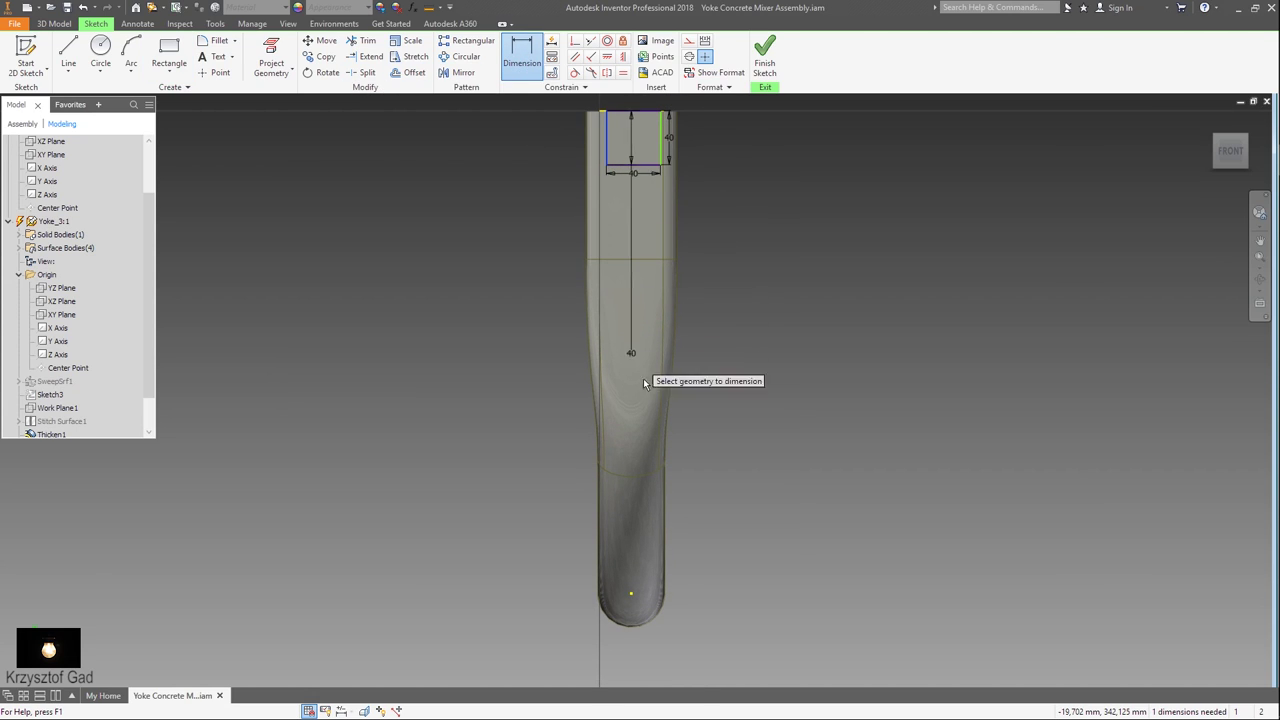
pyautogui.click(629, 592)
pyautogui.click(629, 591)
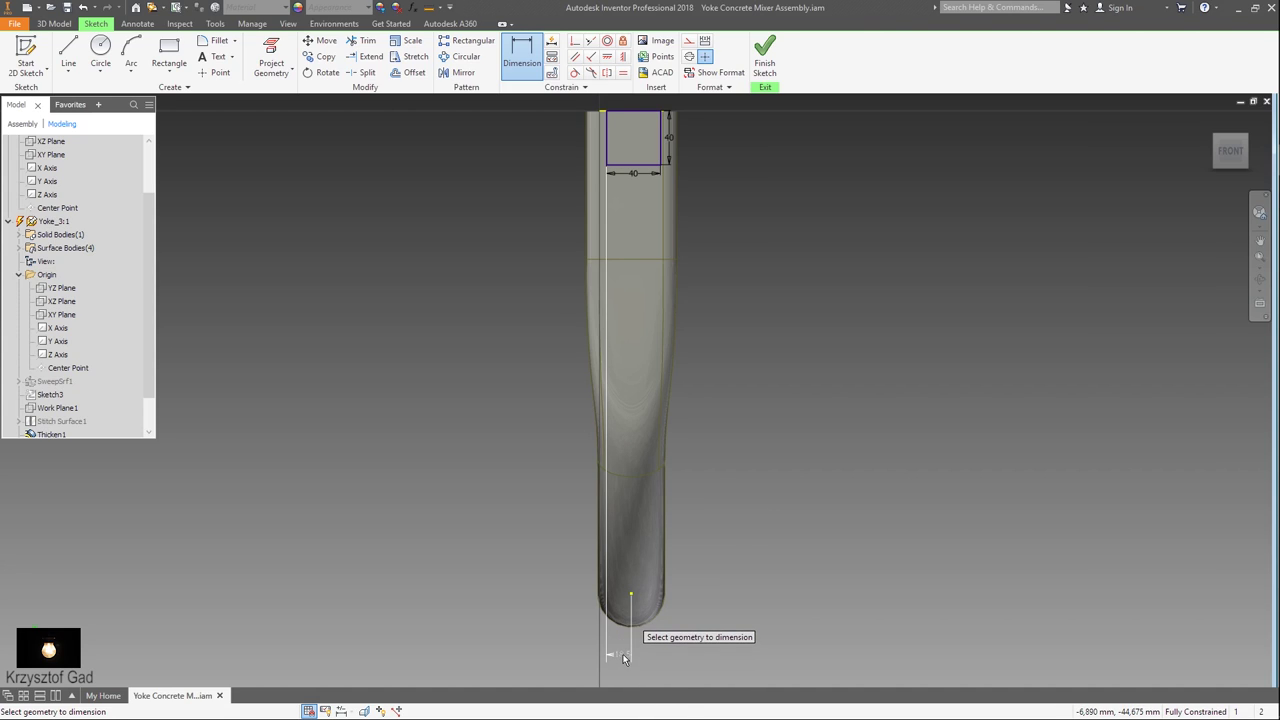
pyautogui.click(623, 654)
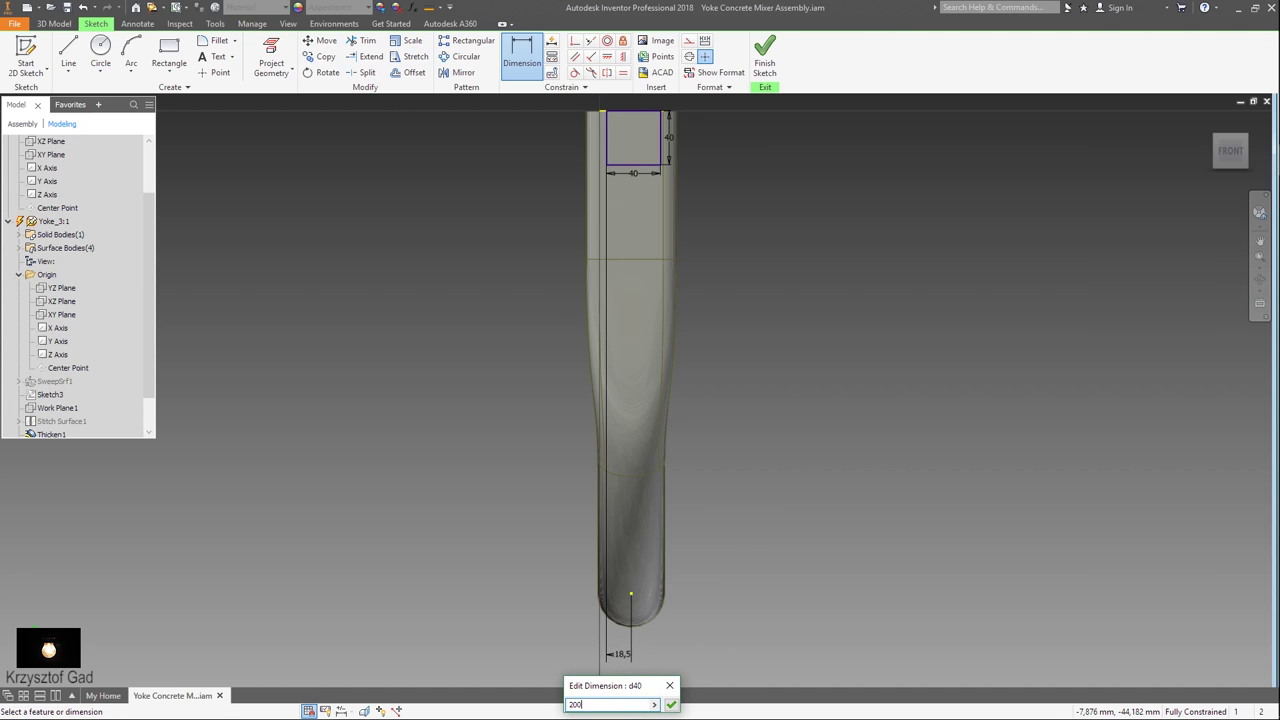
pyautogui.write('20')
pyautogui.press('Return')
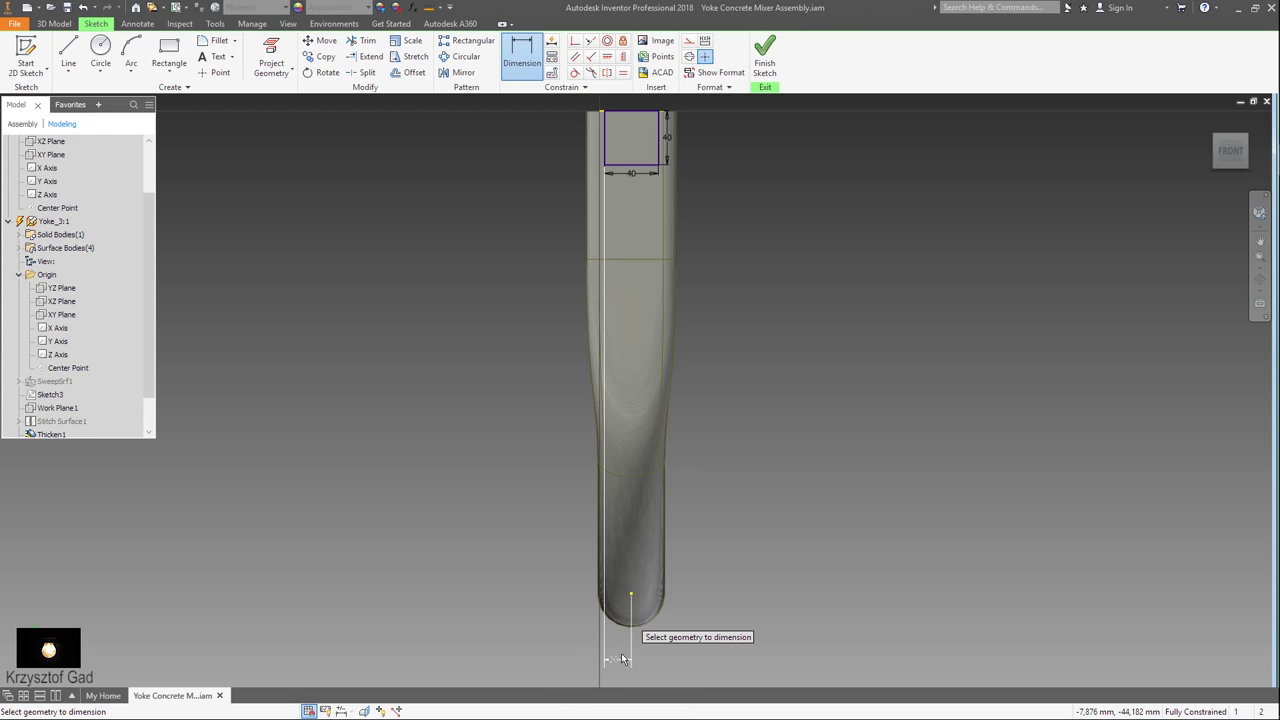
pyautogui.scroll(5, 621, 653)
pyautogui.scroll(2, 621, 653)
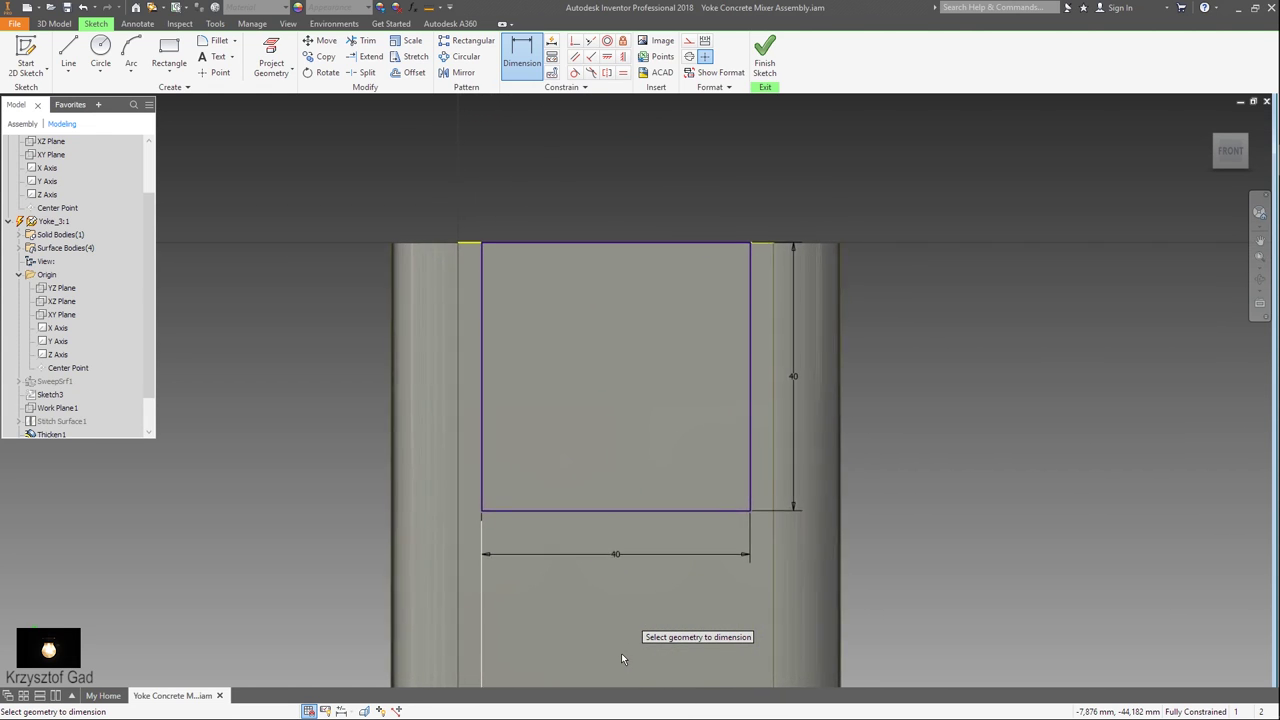
# Round both bottom corners of the rectangle R20 and finish the sketch
pyautogui.click(215, 40)
pyautogui.write('20')
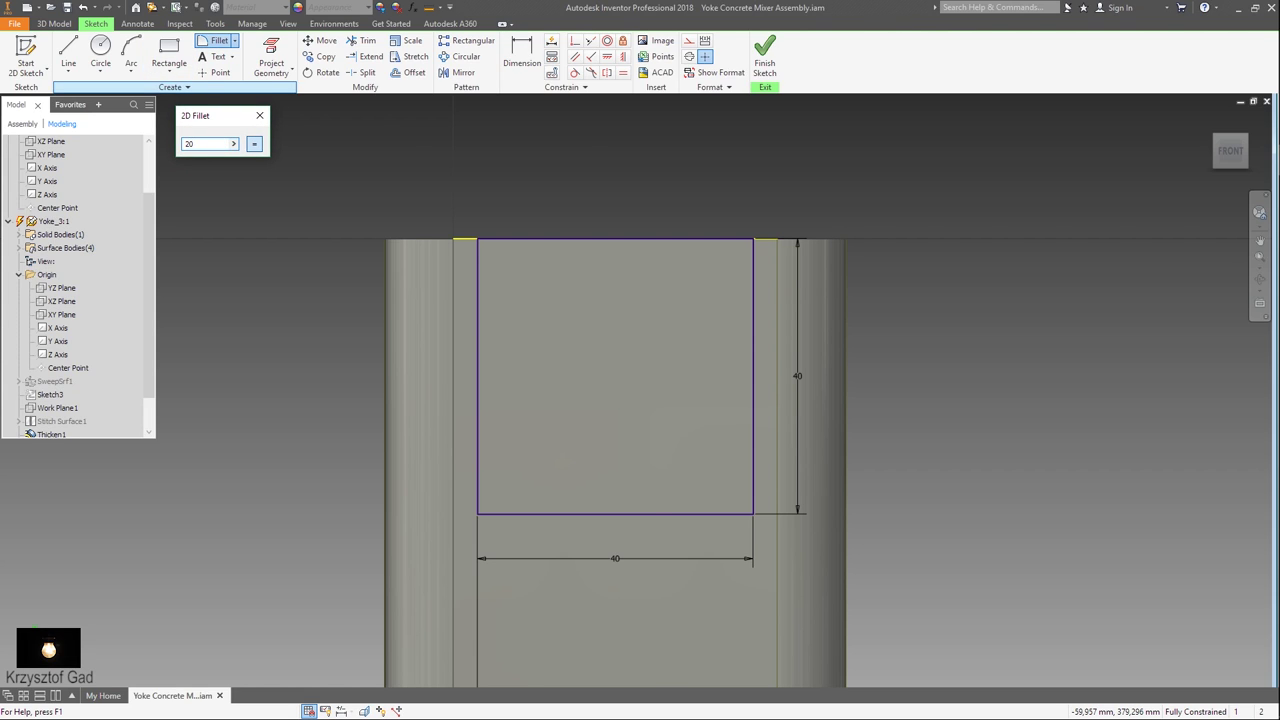
pyautogui.click(480, 514)
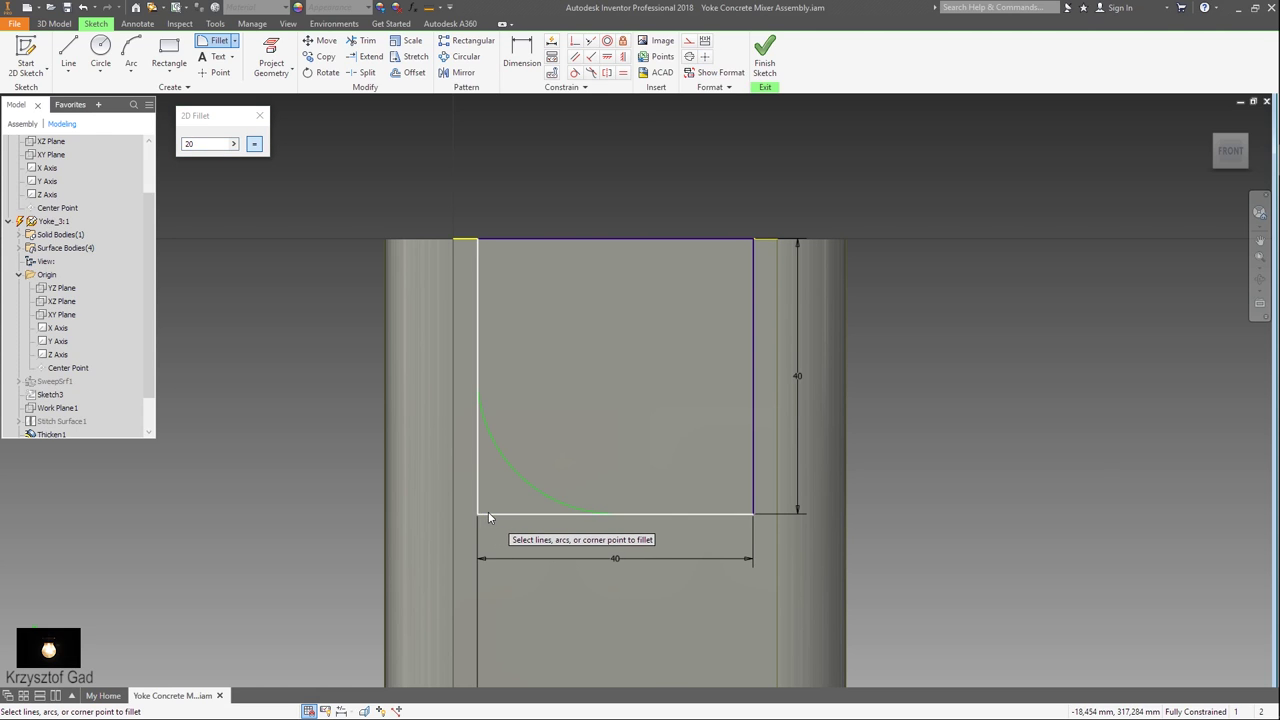
pyautogui.click(489, 517)
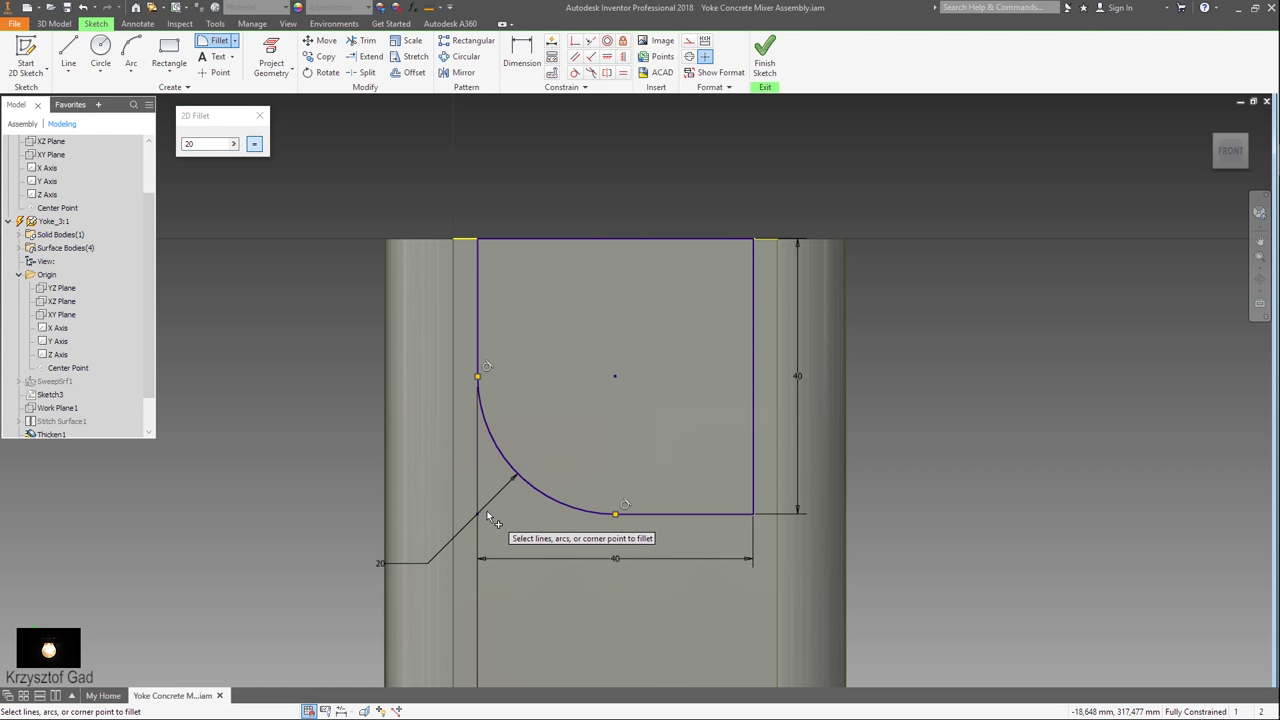
pyautogui.click(752, 514)
pyautogui.click(751, 512)
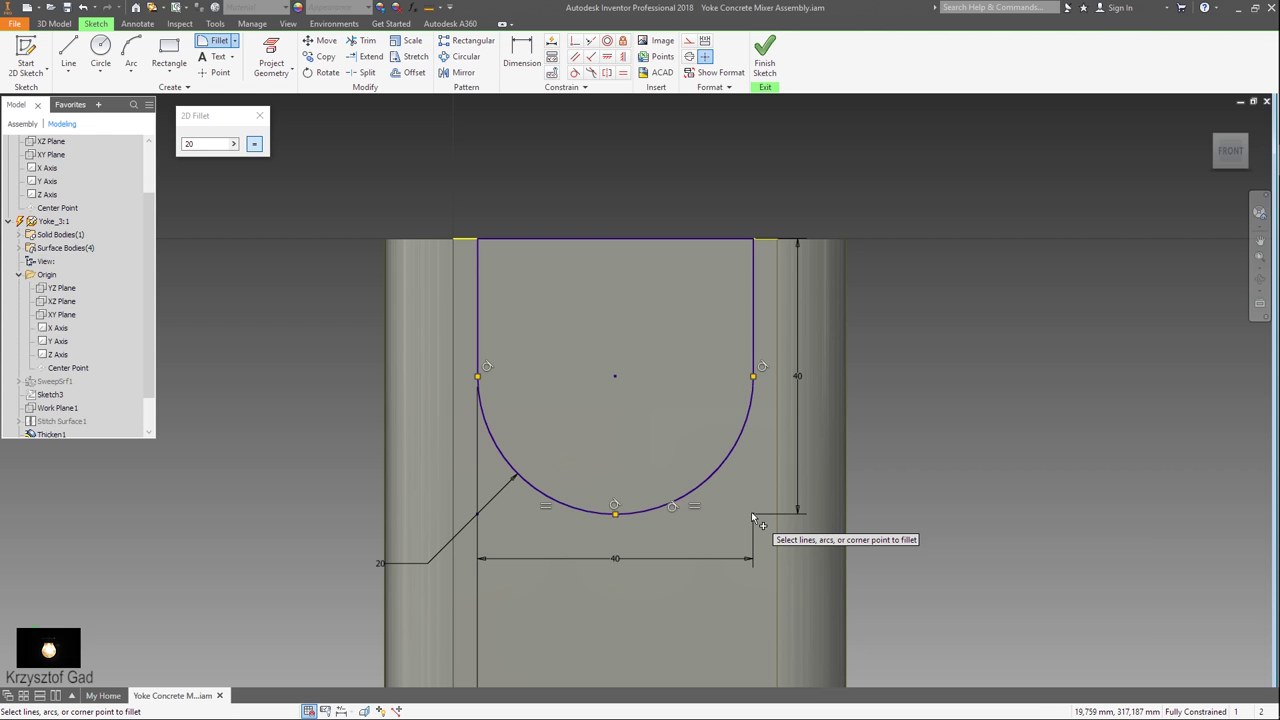
pyautogui.scroll(3, 730, 480)
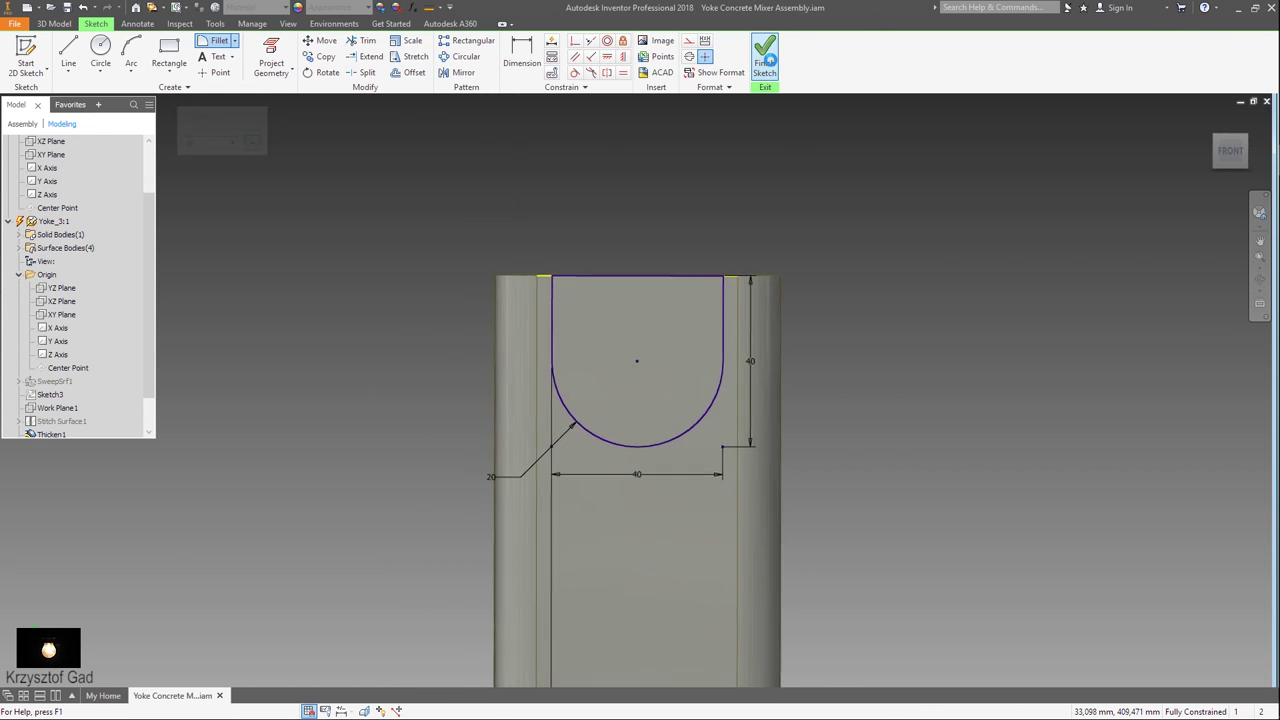
pyautogui.click(765, 60)
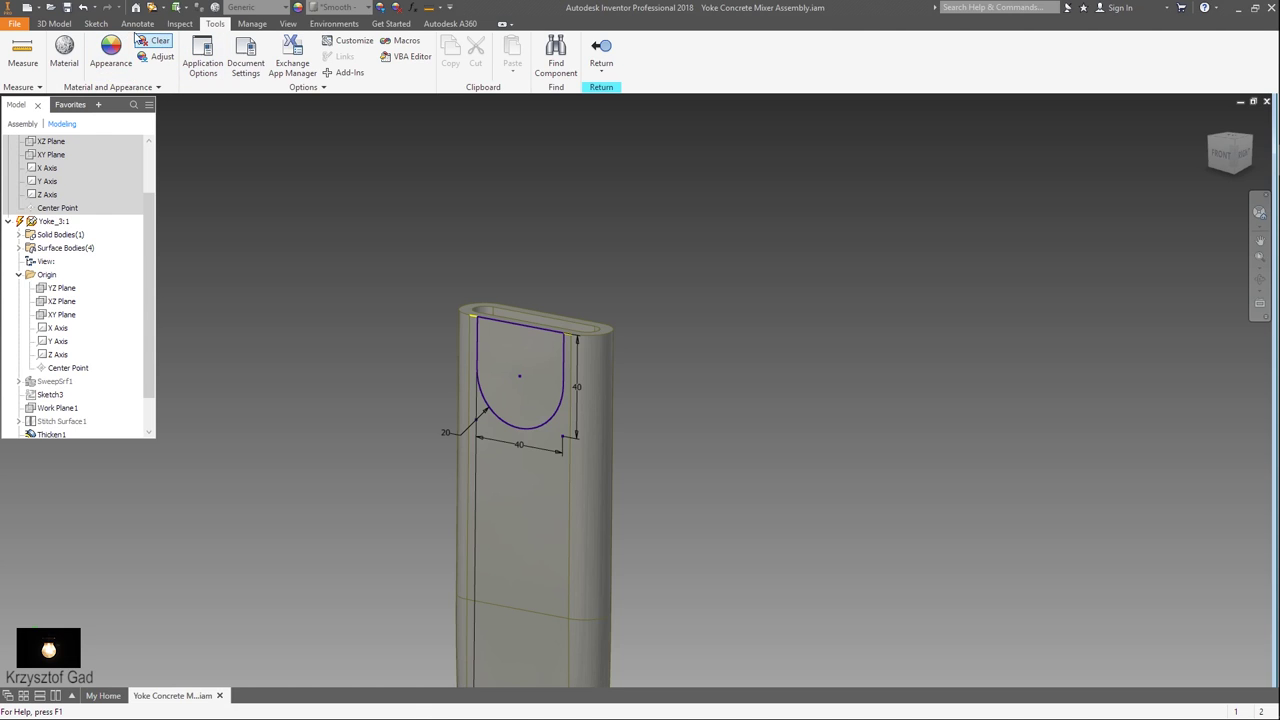
# Extrude-cut the U-slot profile 5 mm into the tube wall, then pick a slot edge to fillet
pyautogui.click(58, 24)
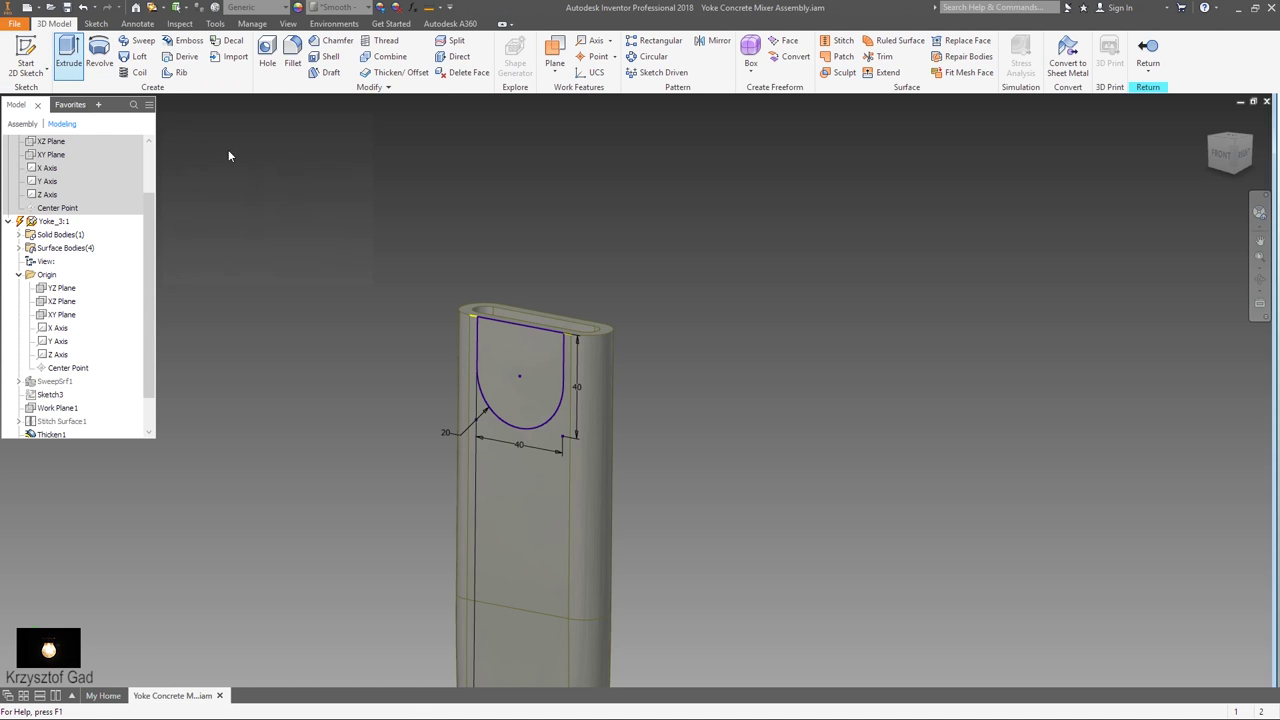
pyautogui.click(305, 174)
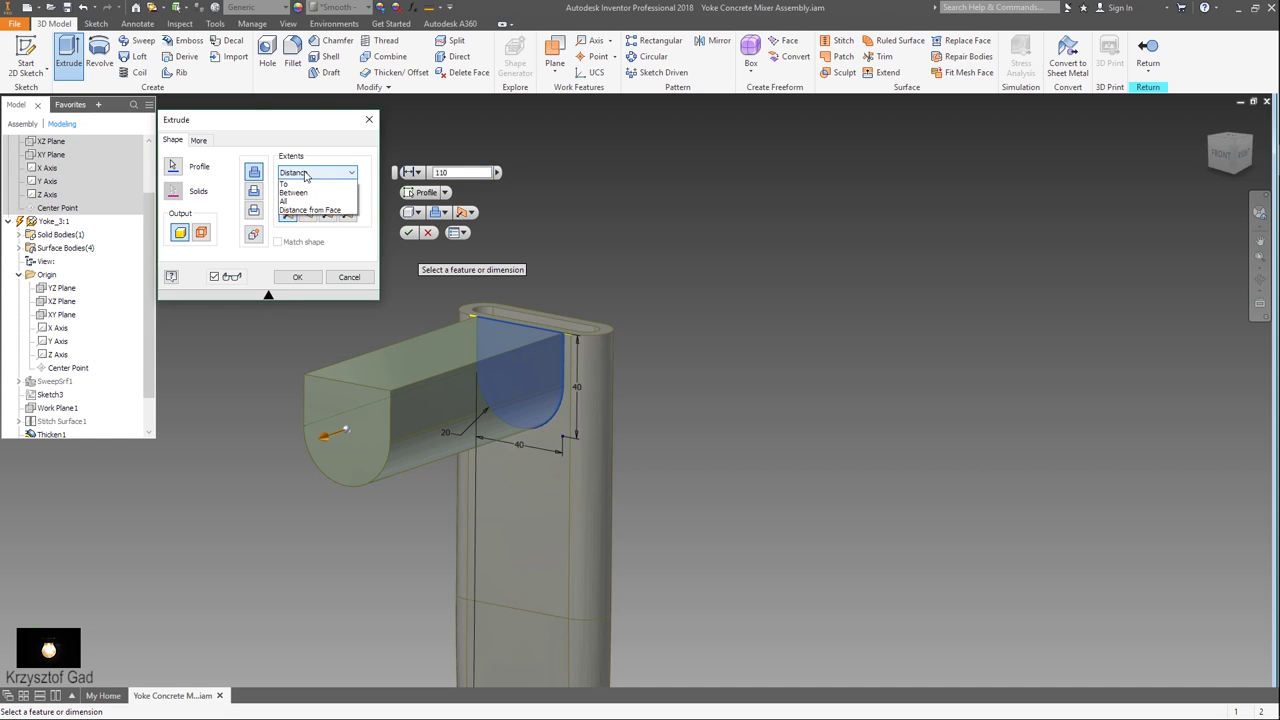
pyautogui.click(309, 178)
pyautogui.click(312, 214)
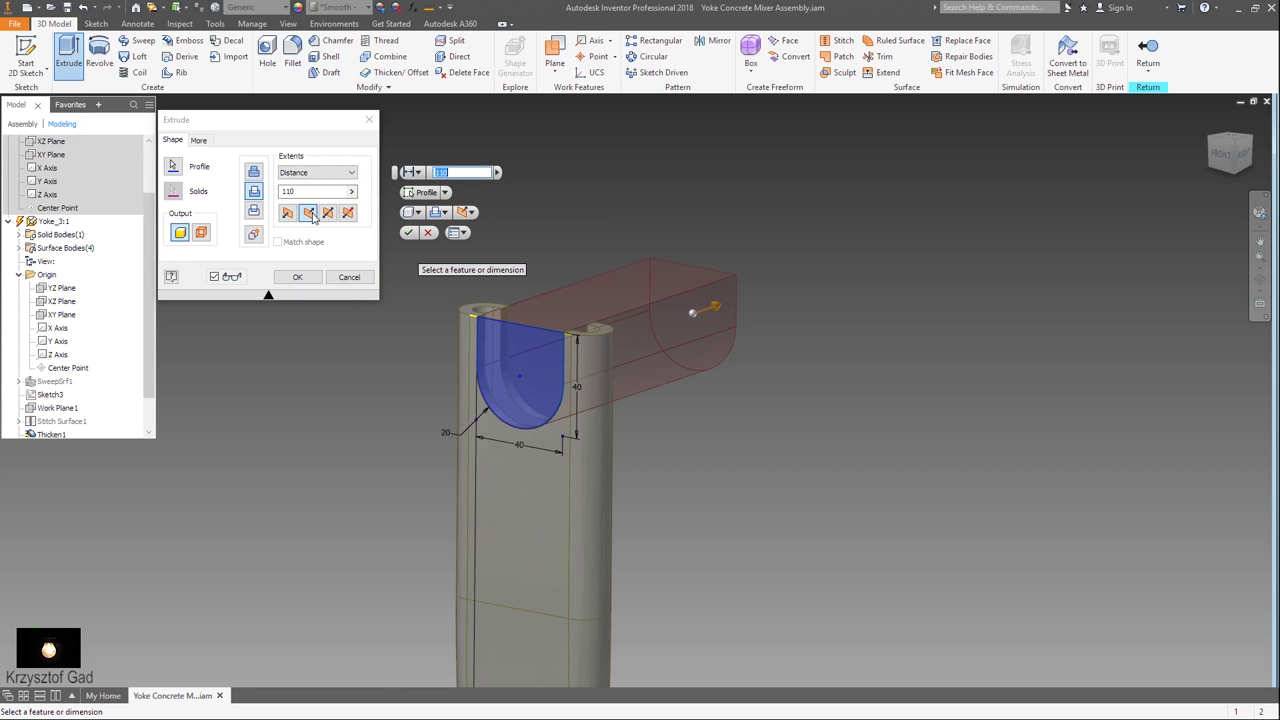
pyautogui.click(308, 191)
pyautogui.write('5')
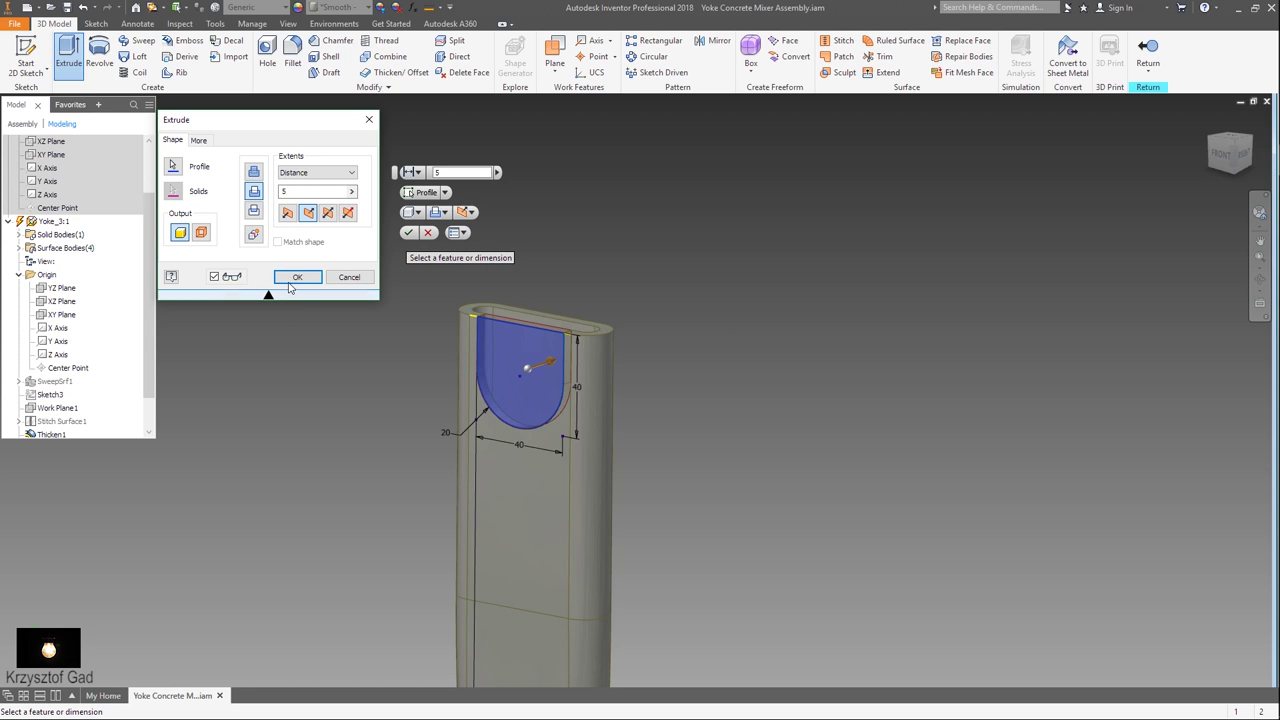
pyautogui.click(293, 277)
pyautogui.press('F6')
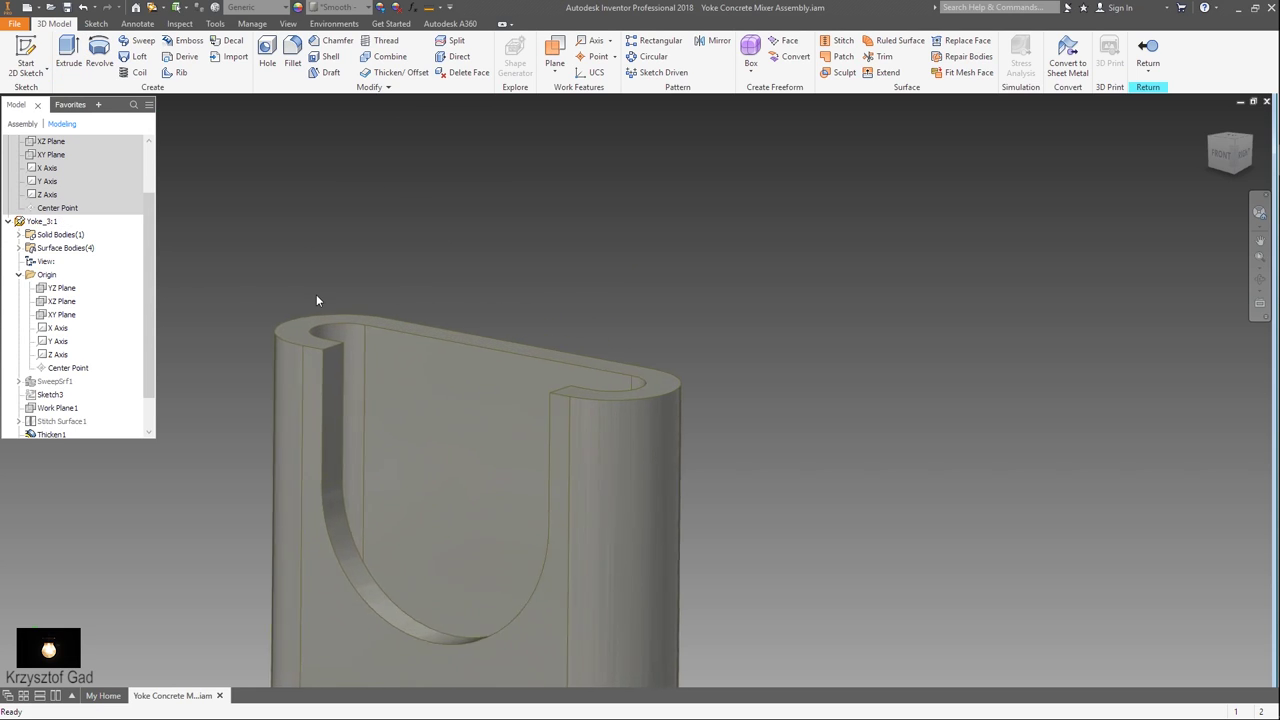
pyautogui.click(293, 58)
pyautogui.click(444, 326)
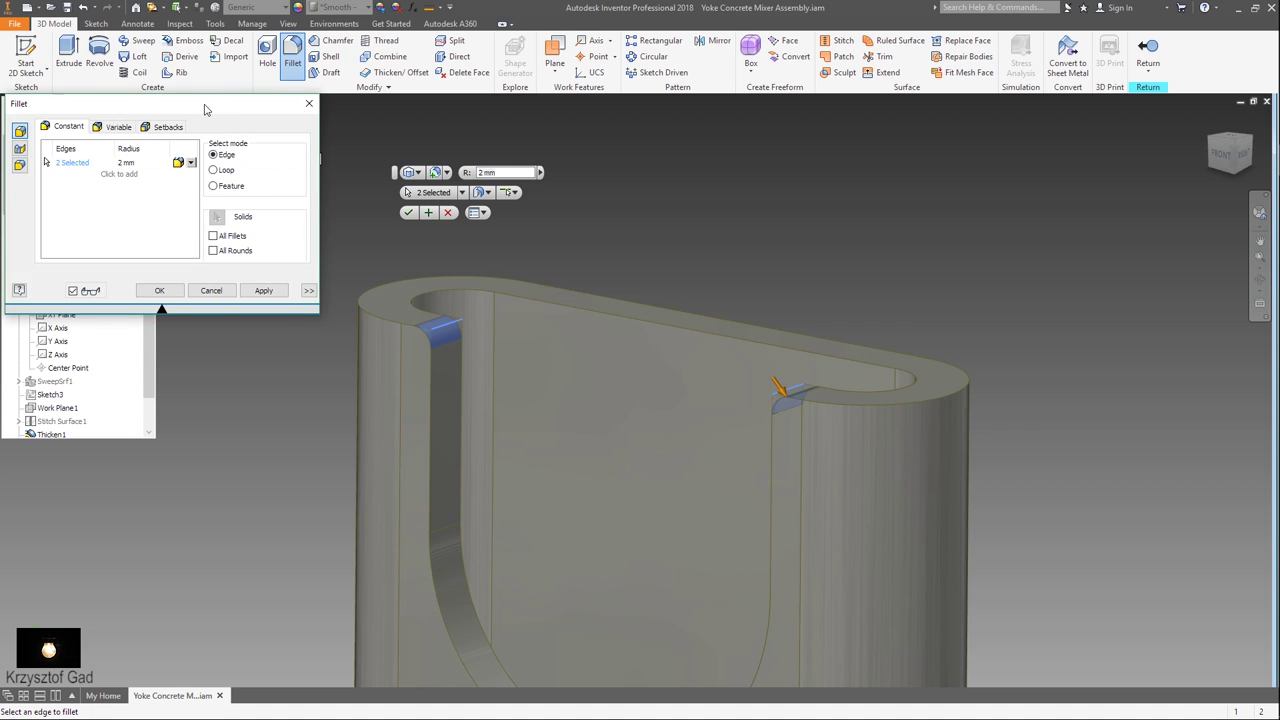
# Round the two slot edges with 5 mm fillets (Fillet1)
pyautogui.click(124, 163)
pyautogui.write('5')
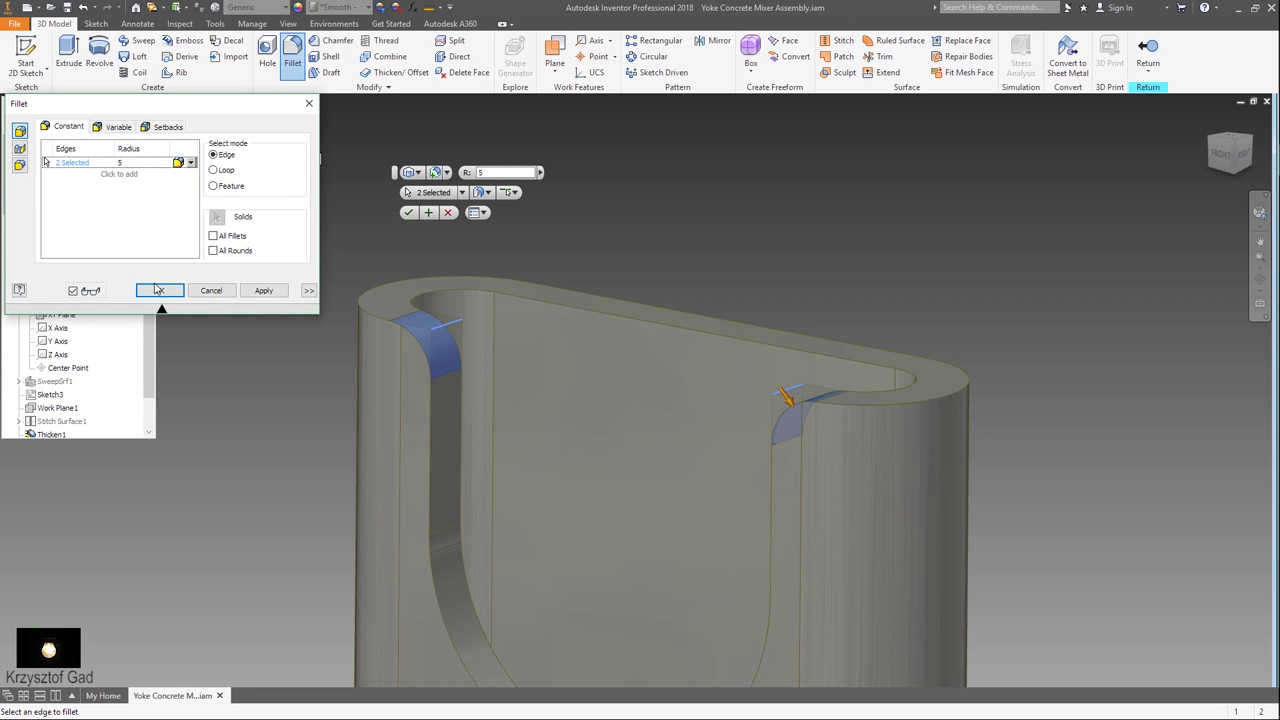
pyautogui.click(160, 291)
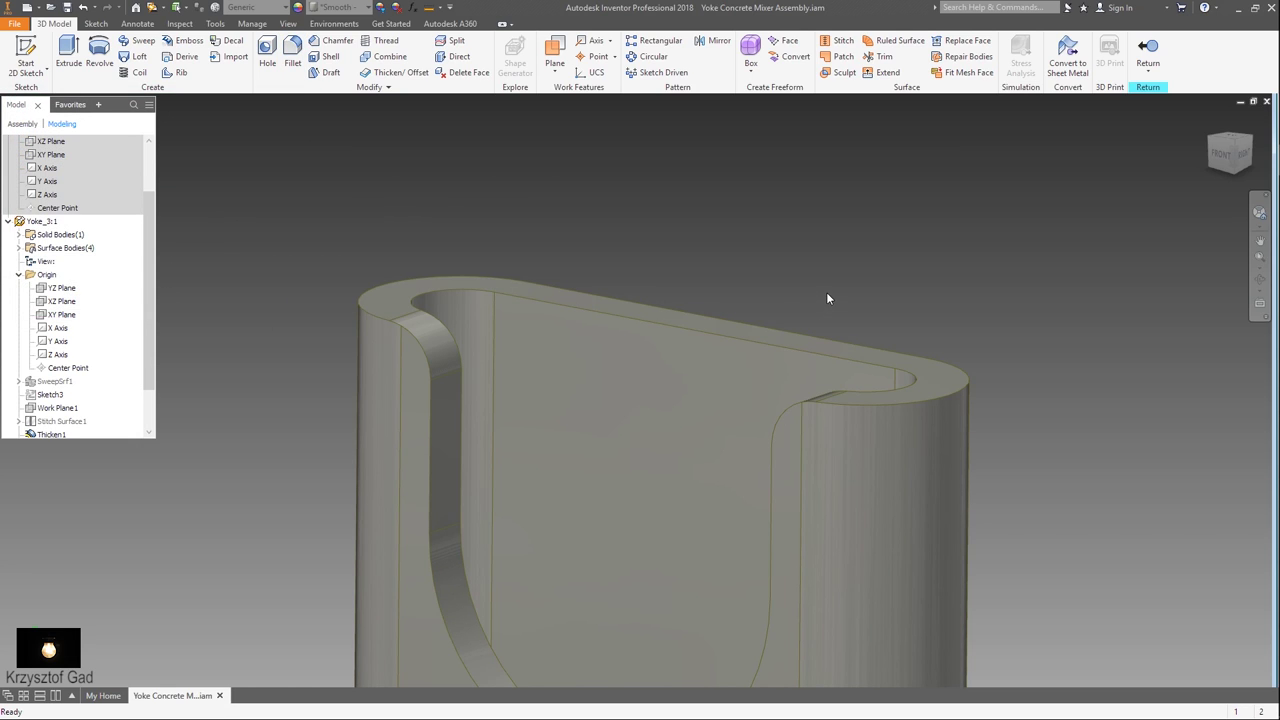
pyautogui.press('Home')
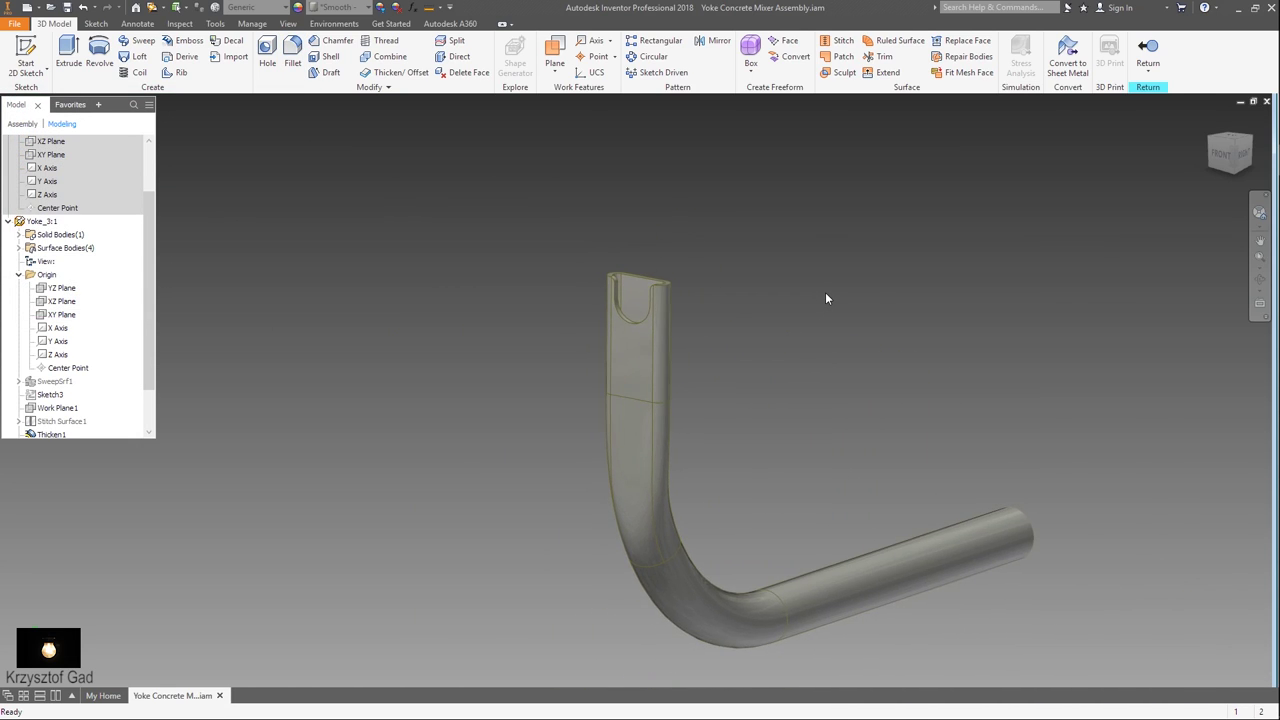
pyautogui.scroll(-2, 62, 416)
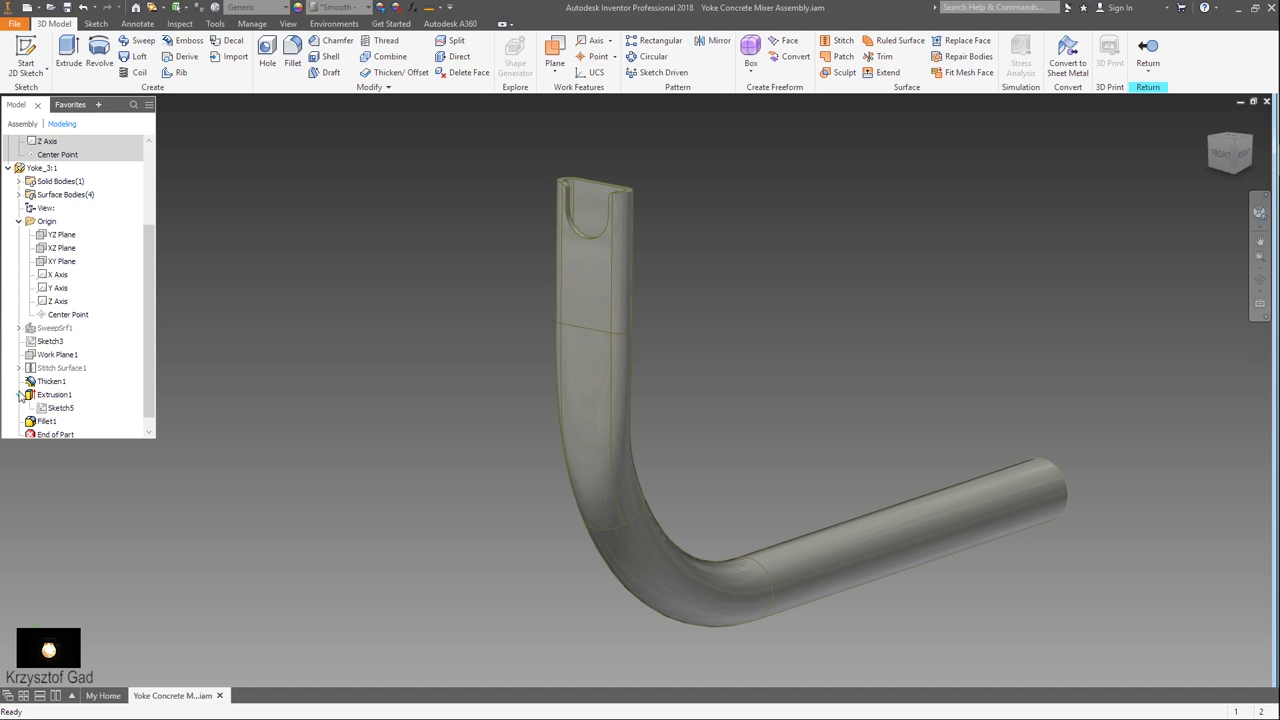
# Reopen and finish Sketch5, then view the tube from the front and start a hole
pyautogui.doubleClick(57, 408)
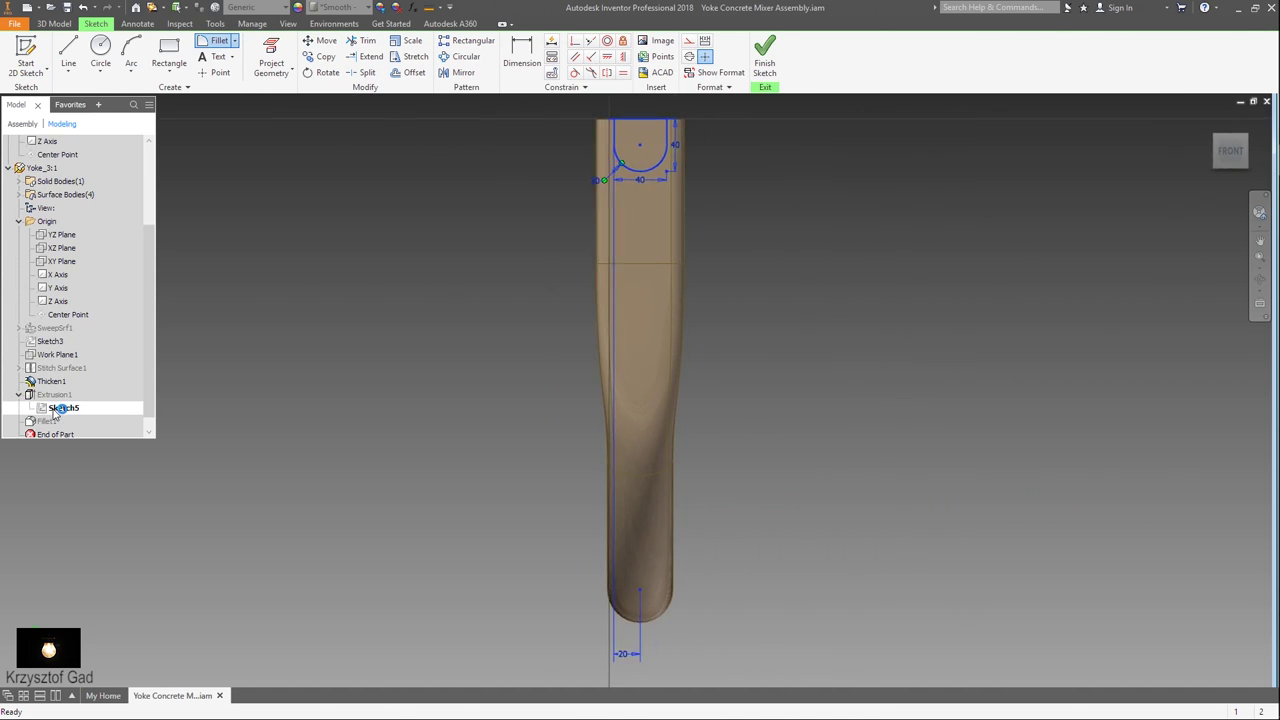
pyautogui.click(765, 70)
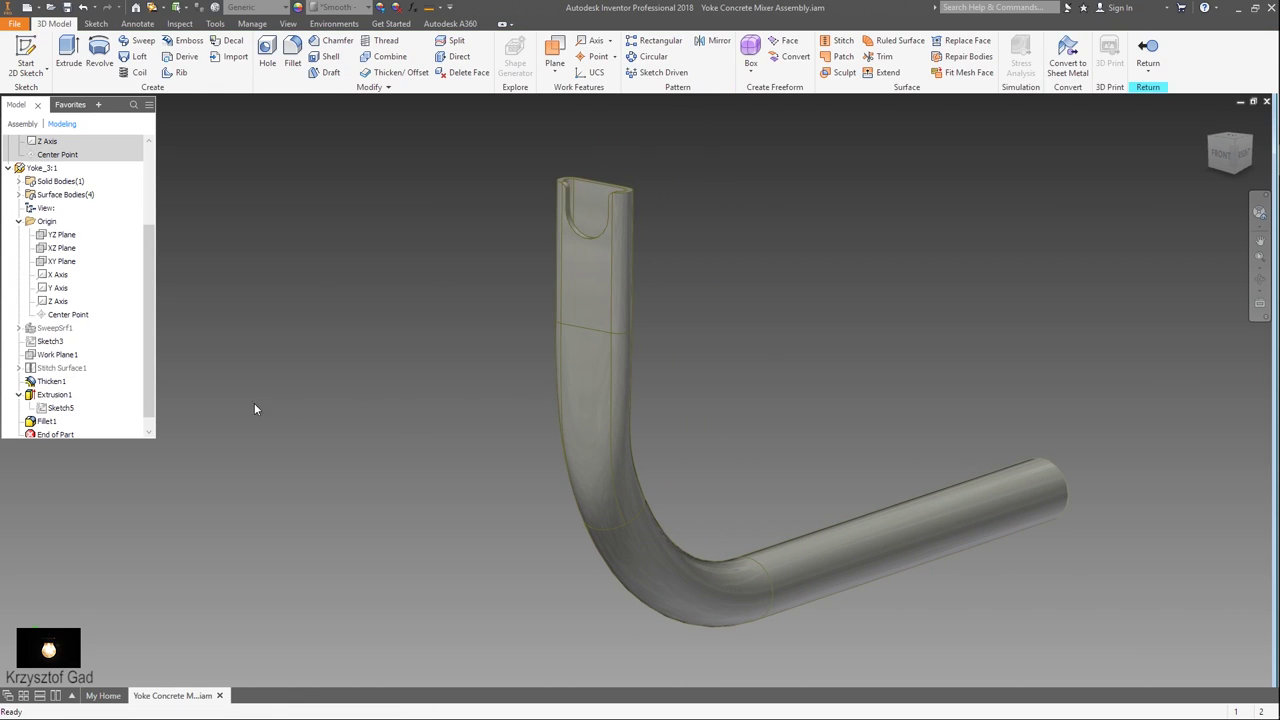
pyautogui.press('F5')
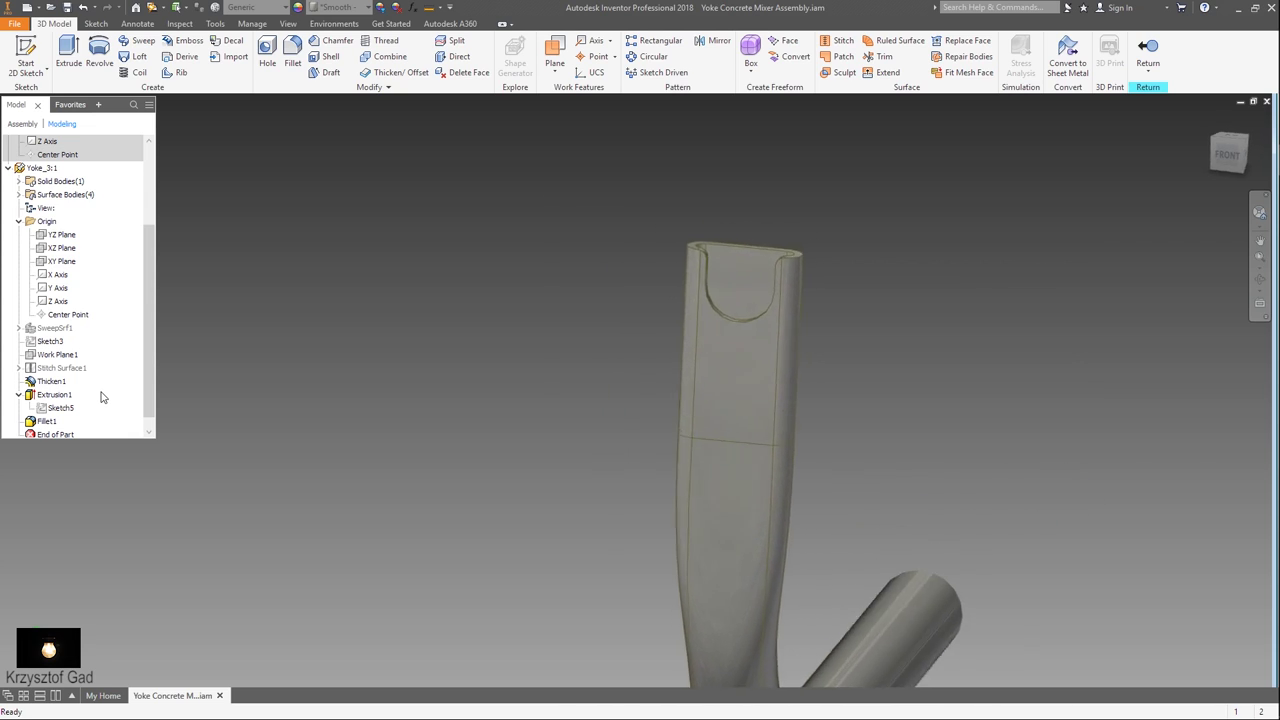
pyautogui.press('F5')
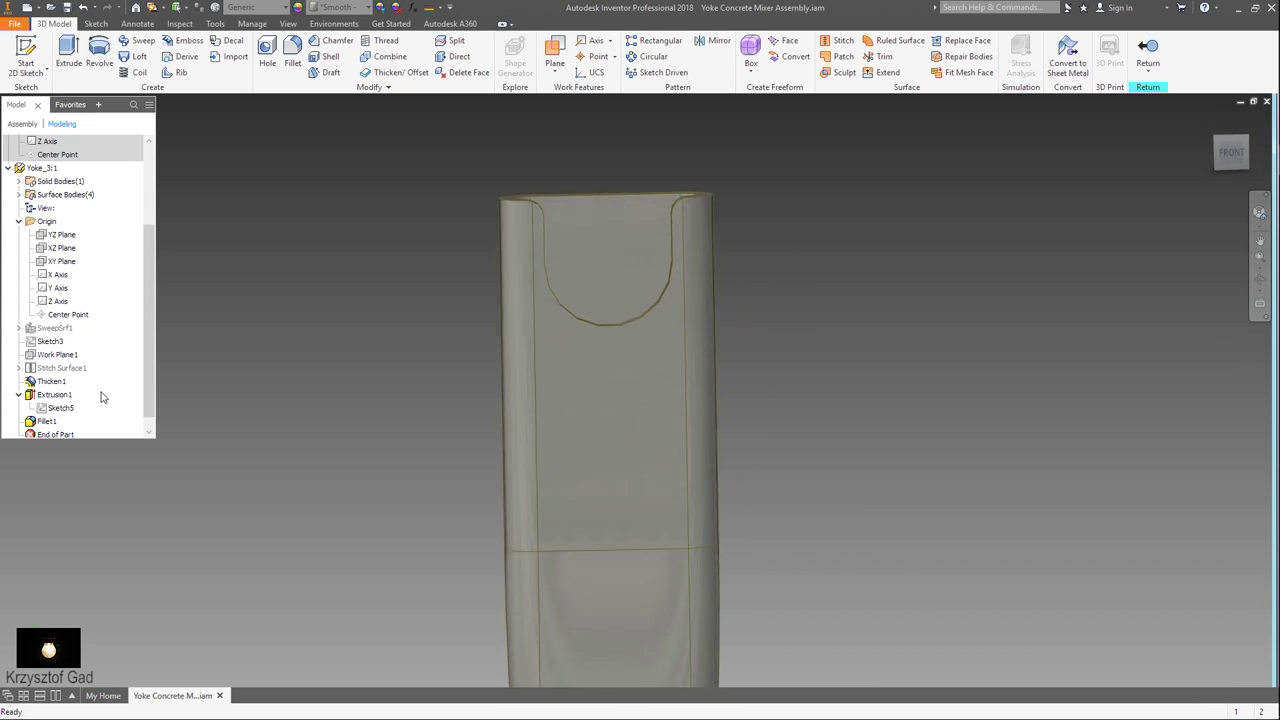
pyautogui.click(279, 56)
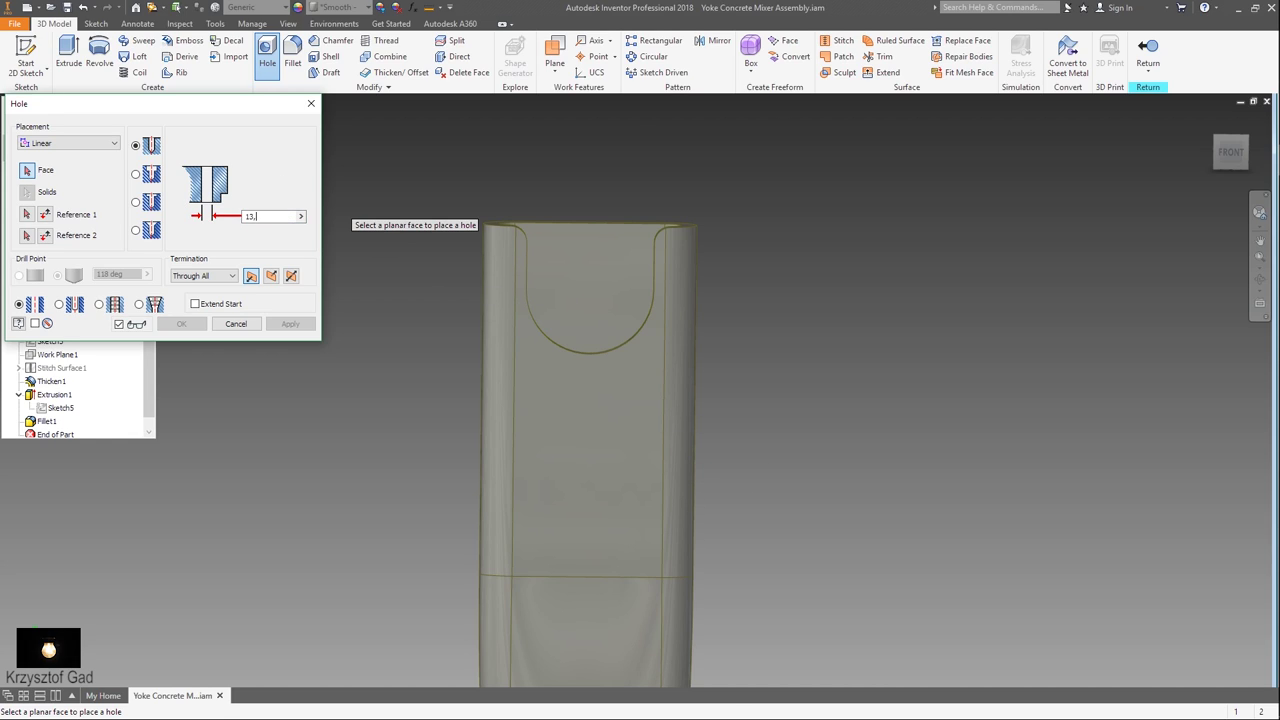
# Place a 13.5 mm through hole on the flat face, 55 mm from the top edge
pyautogui.click(612, 452)
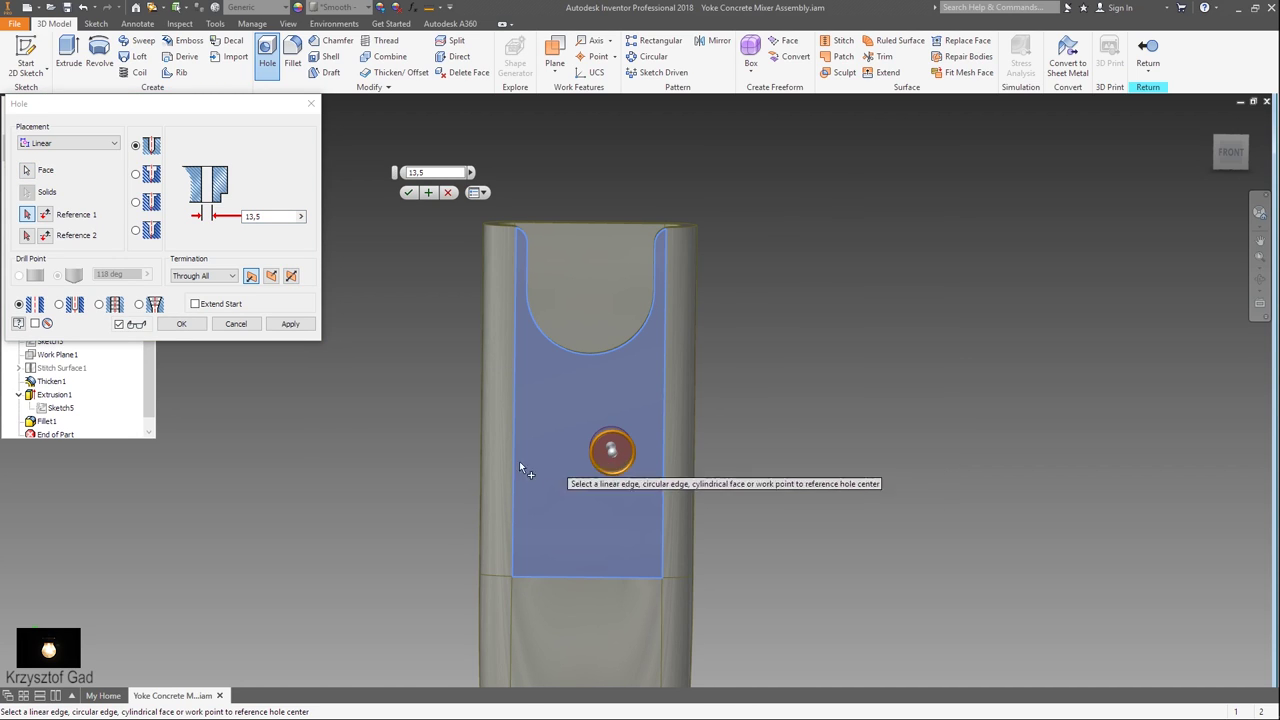
pyautogui.click(30, 216)
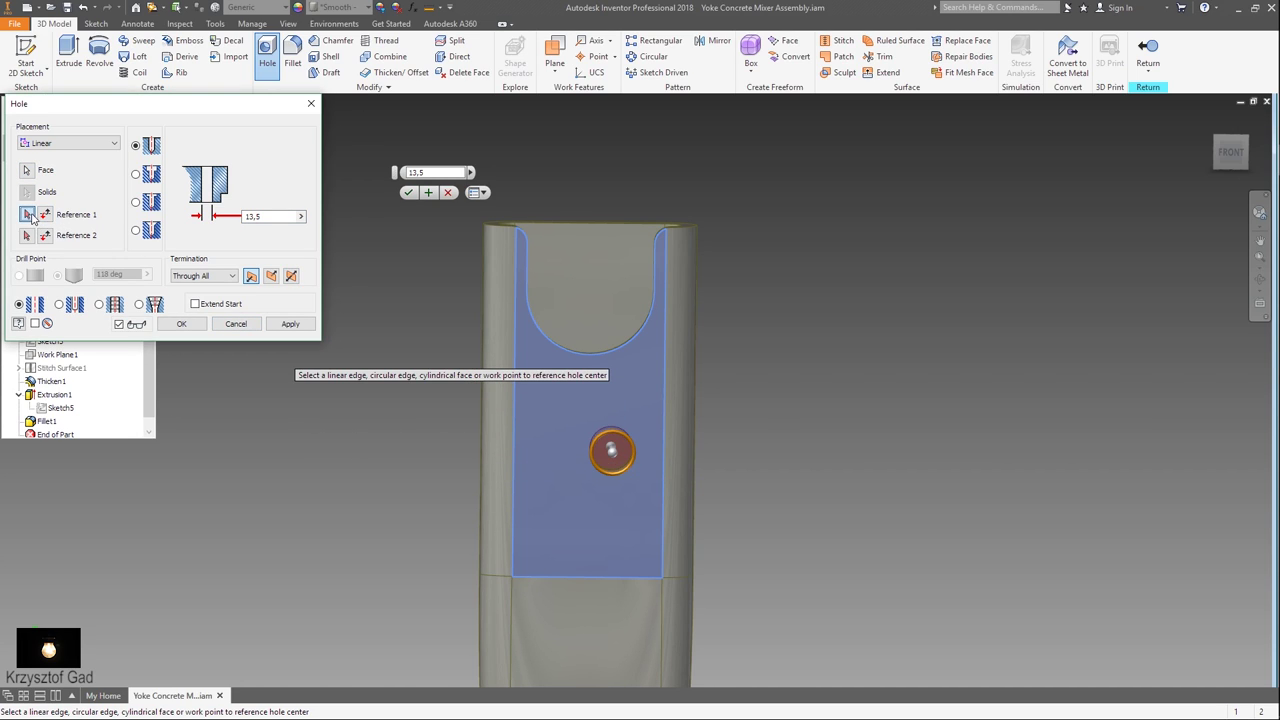
pyautogui.click(649, 224)
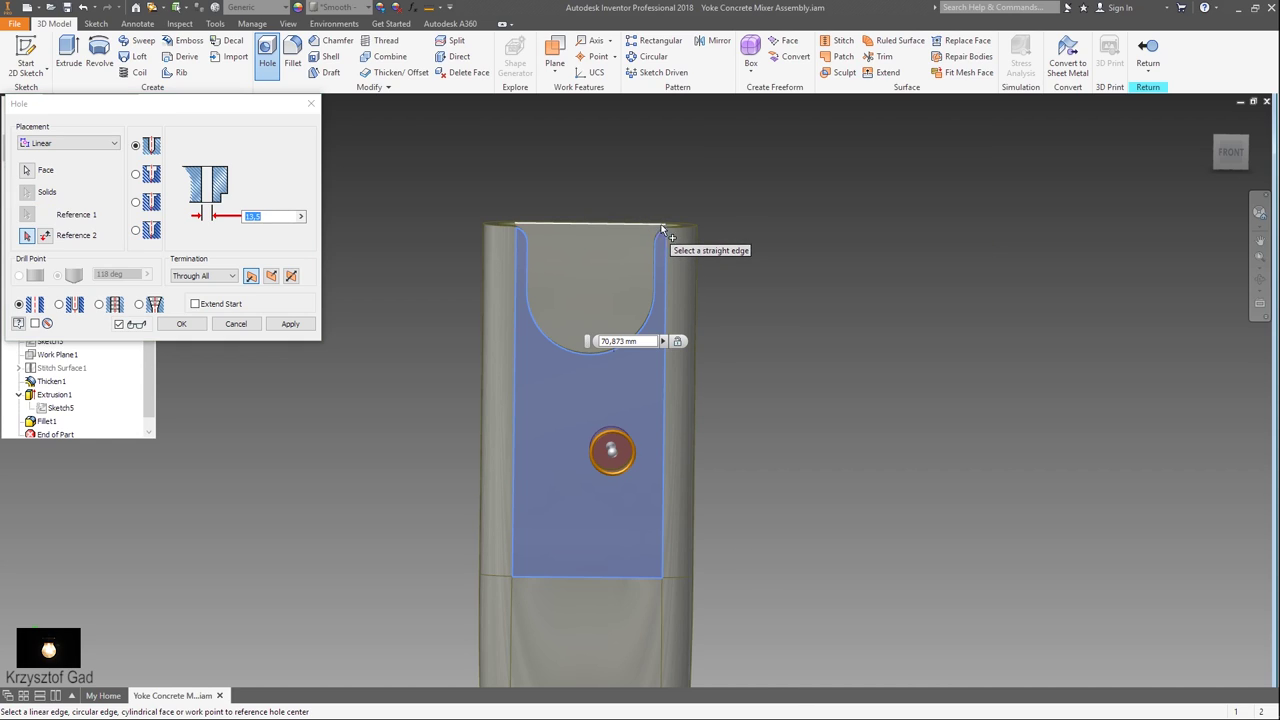
pyautogui.click(651, 341)
pyautogui.write('55')
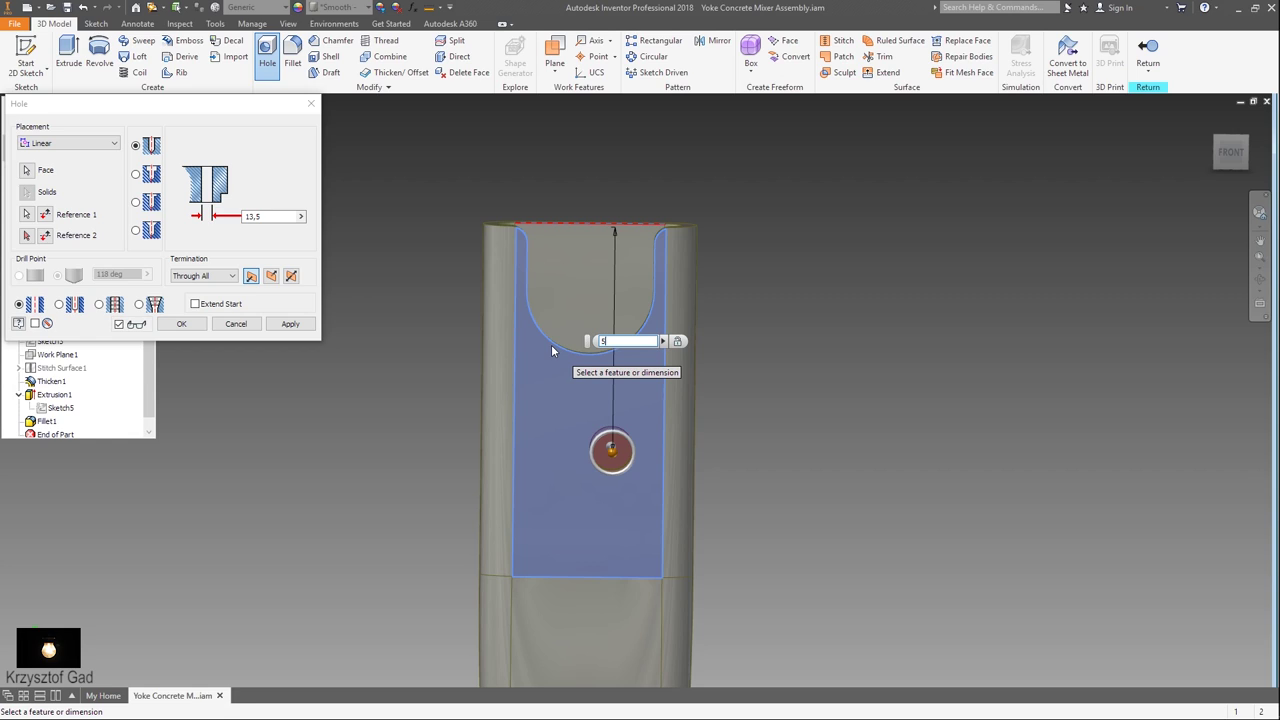
pyautogui.press('Return')
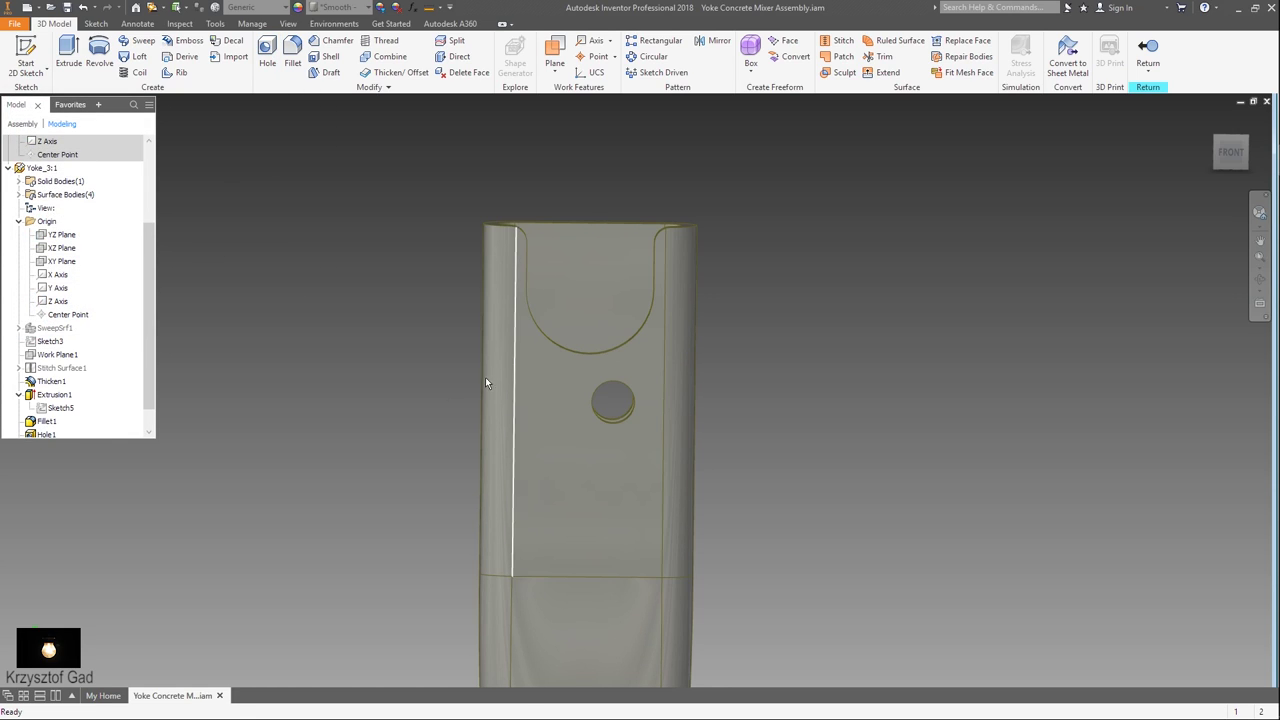
pyautogui.scroll(-1, 55, 420)
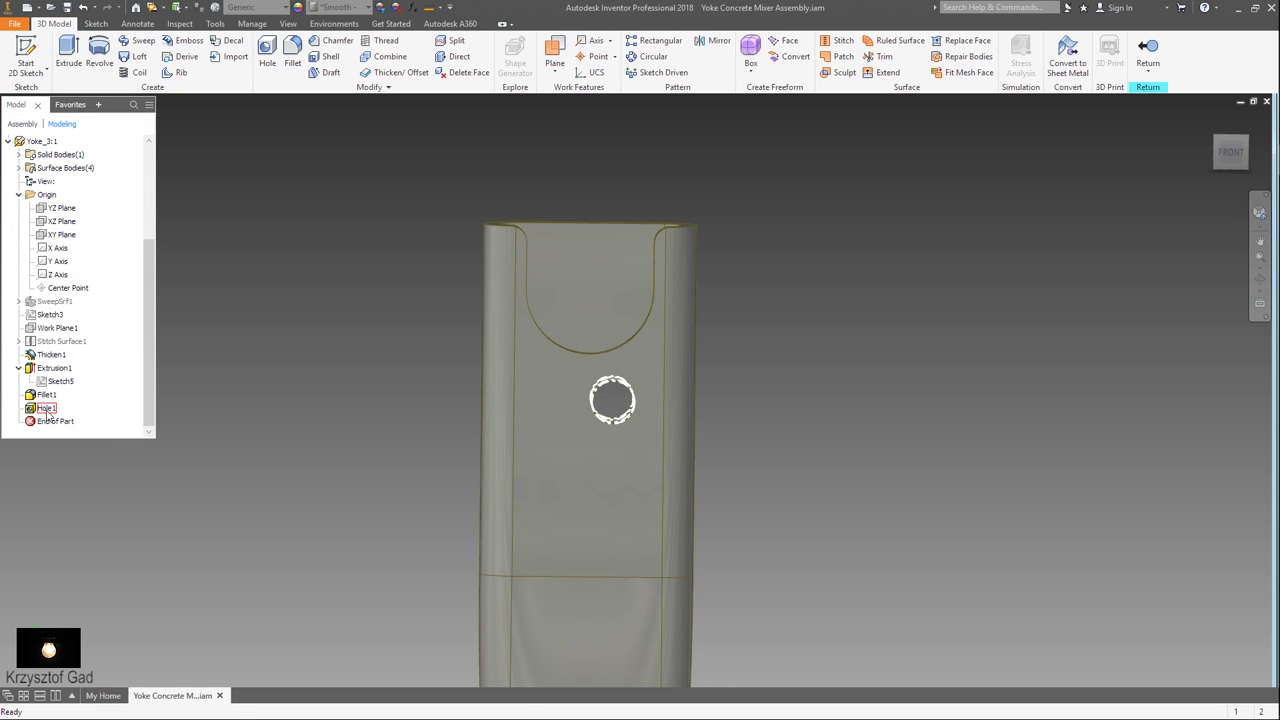
# Reopen Hole1 for editing, then close it again without a second reference
pyautogui.doubleClick(45, 411)
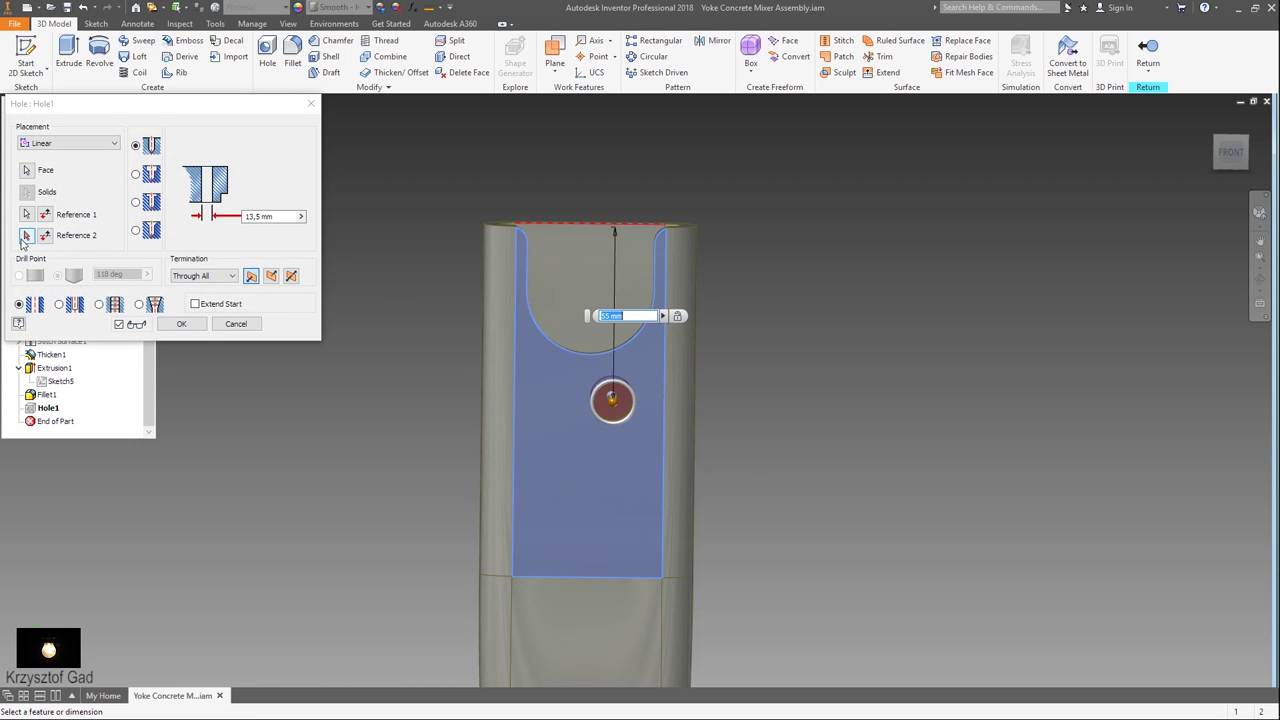
pyautogui.click(25, 236)
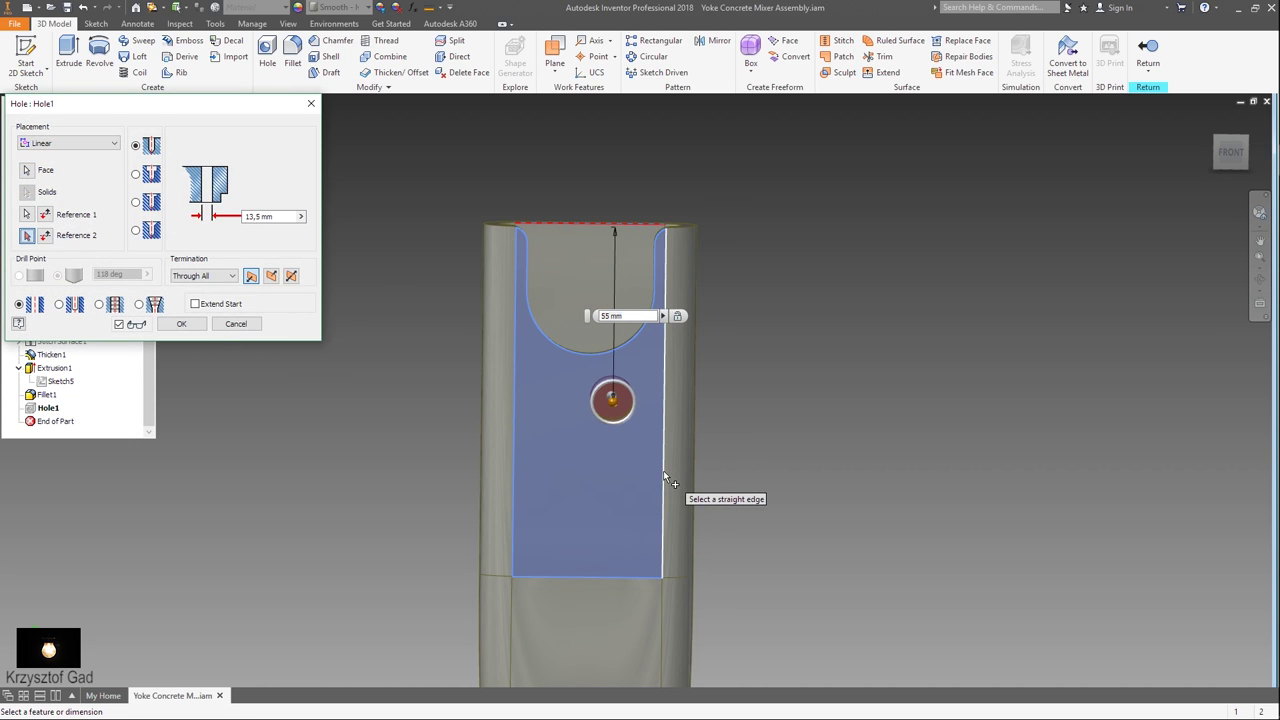
pyautogui.scroll(-5, 660, 470)
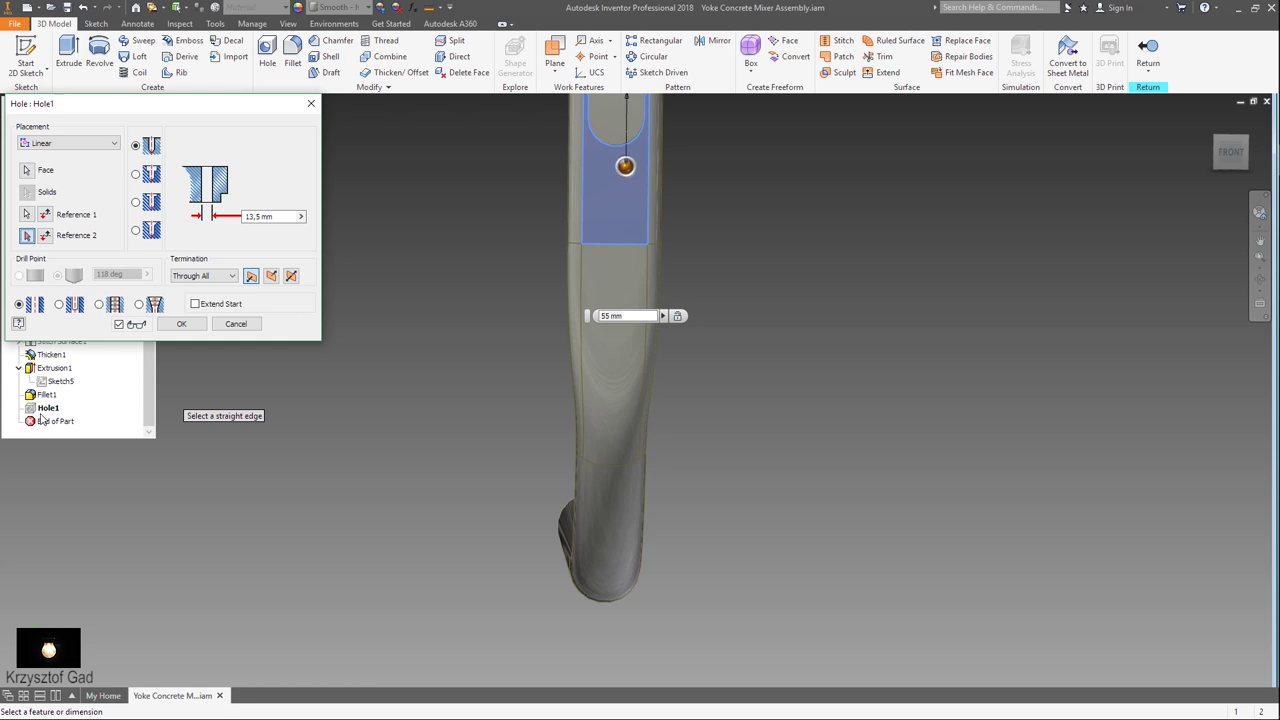
pyautogui.moveTo(286, 113); pyautogui.dragTo(437, 111)
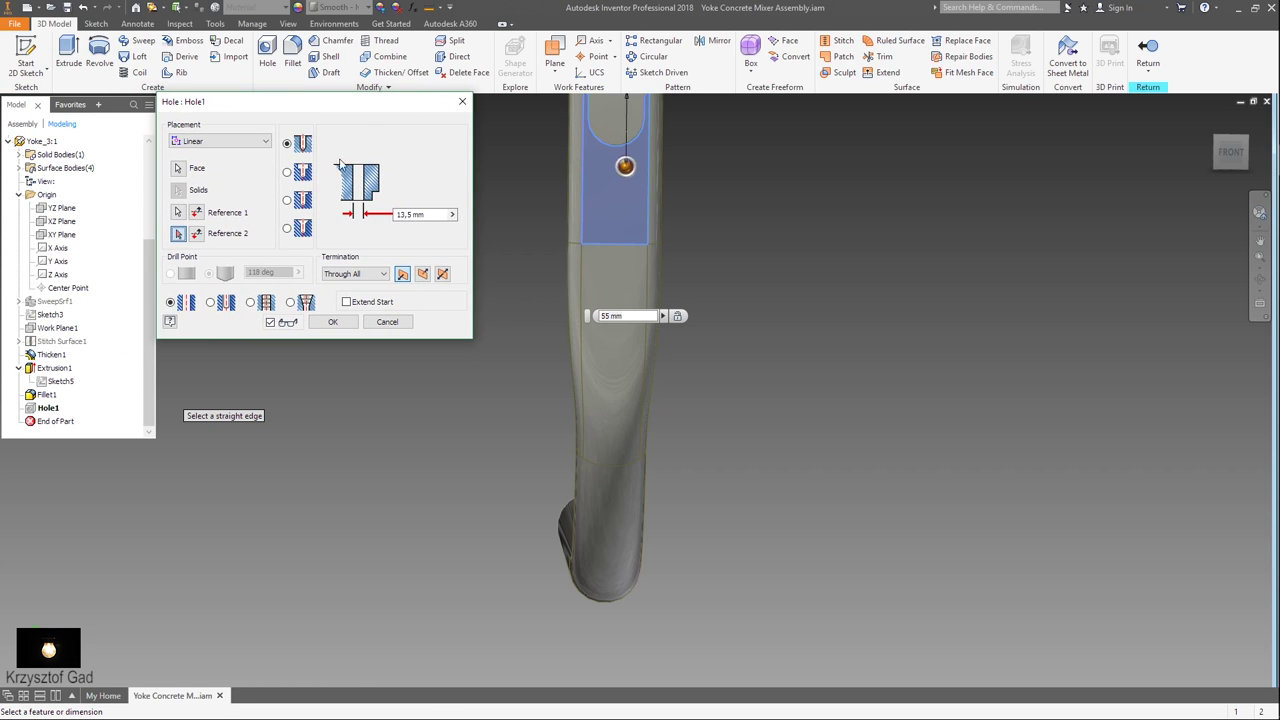
pyautogui.rightClick(55, 291)
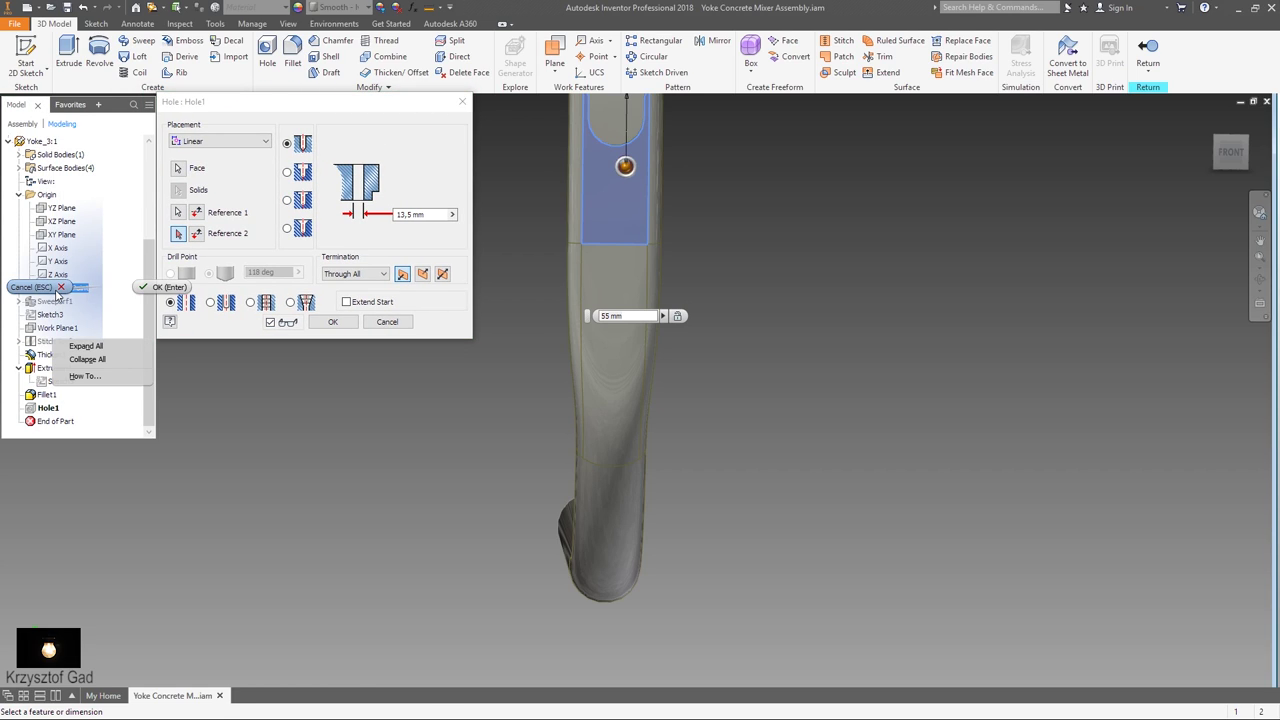
pyautogui.press('Return')
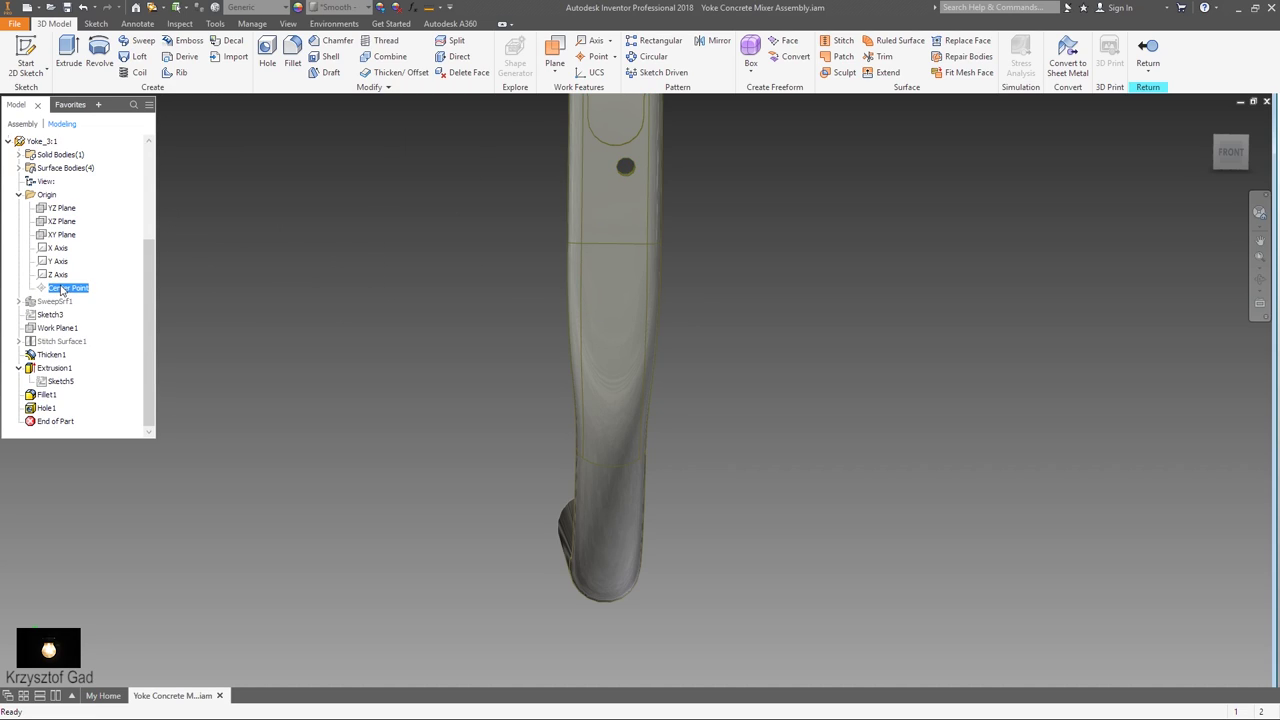
# Make the origin Center Point visible and zoom the front view onto the straight tube end
pyautogui.rightClick(62, 289)
pyautogui.click(114, 392)
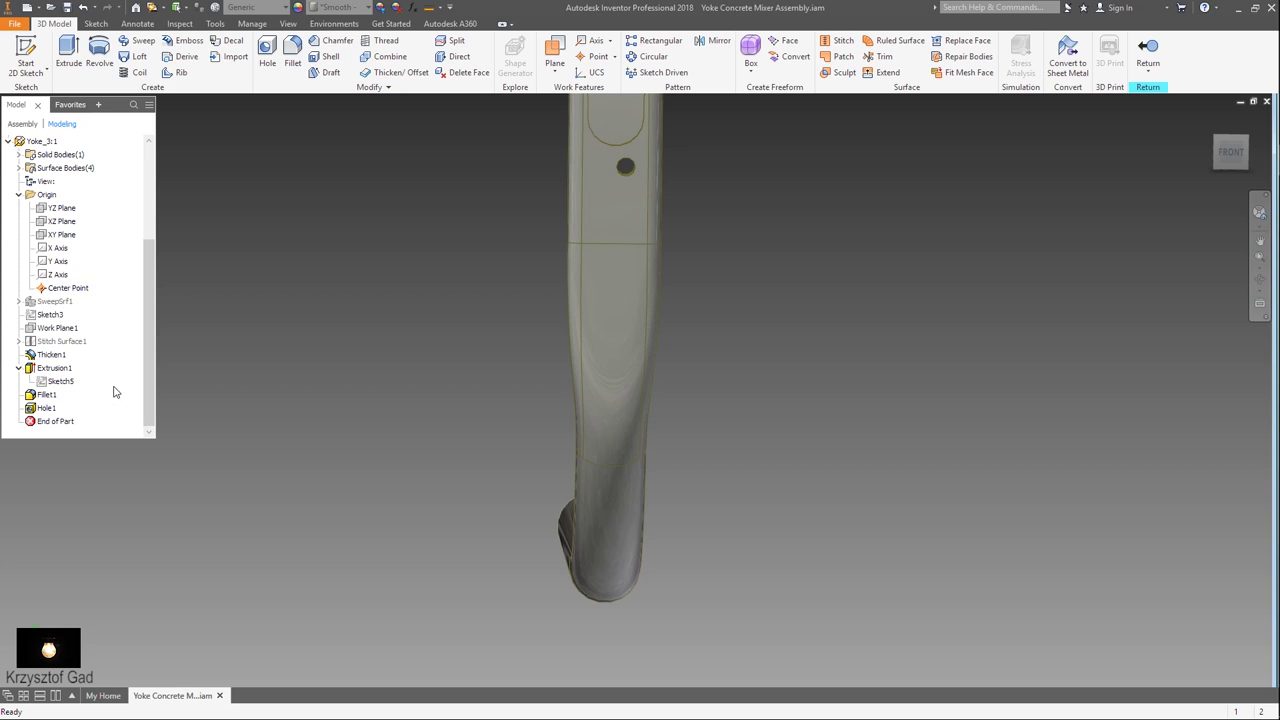
pyautogui.press('F6')
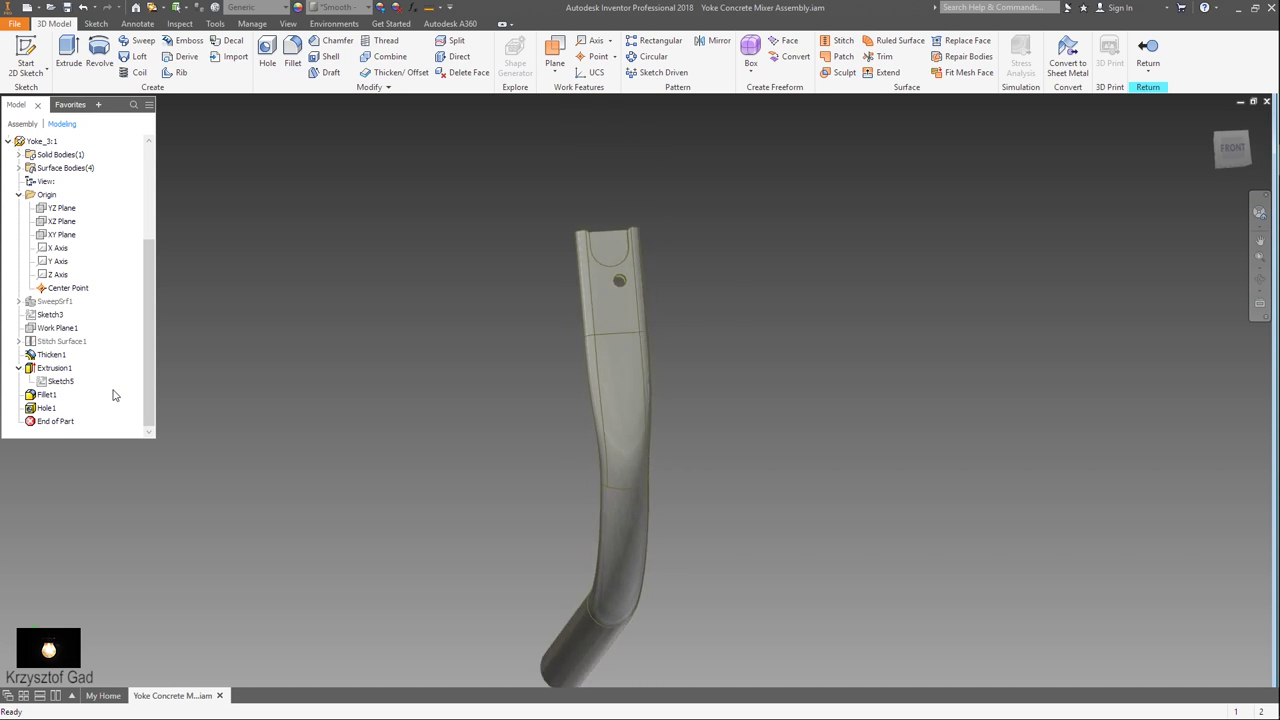
pyautogui.press('F5')
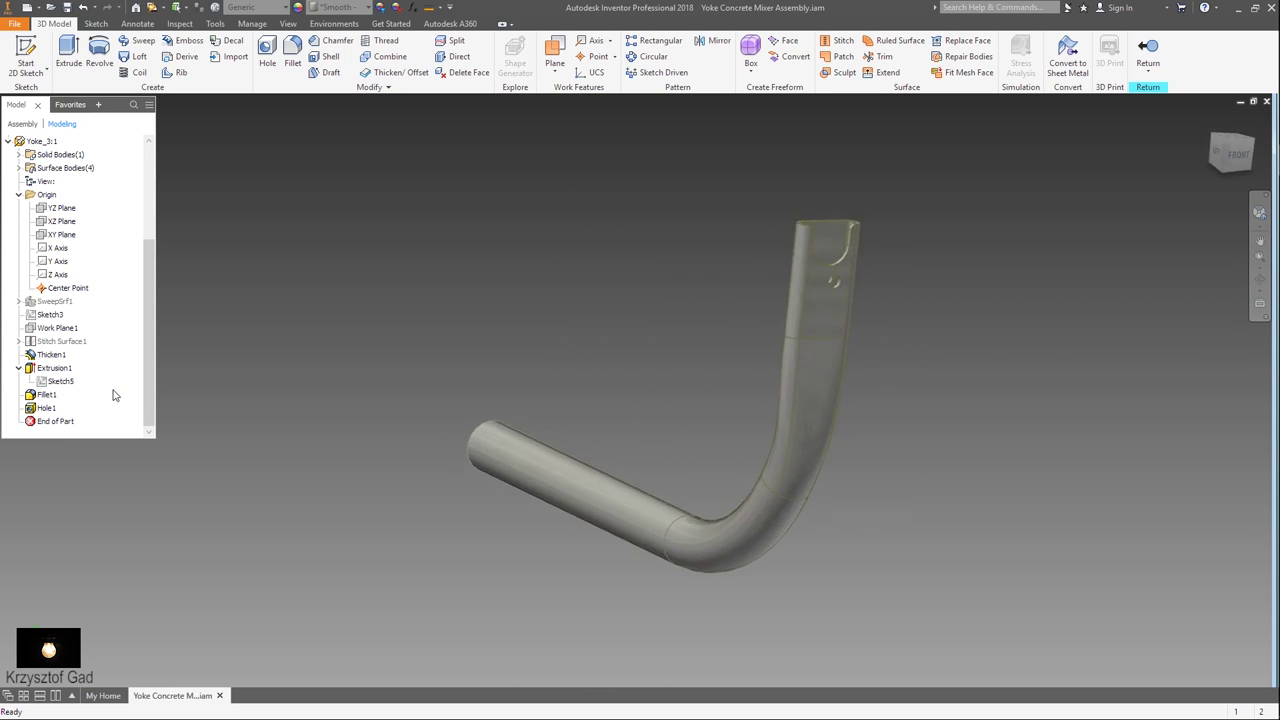
pyautogui.press('F5')
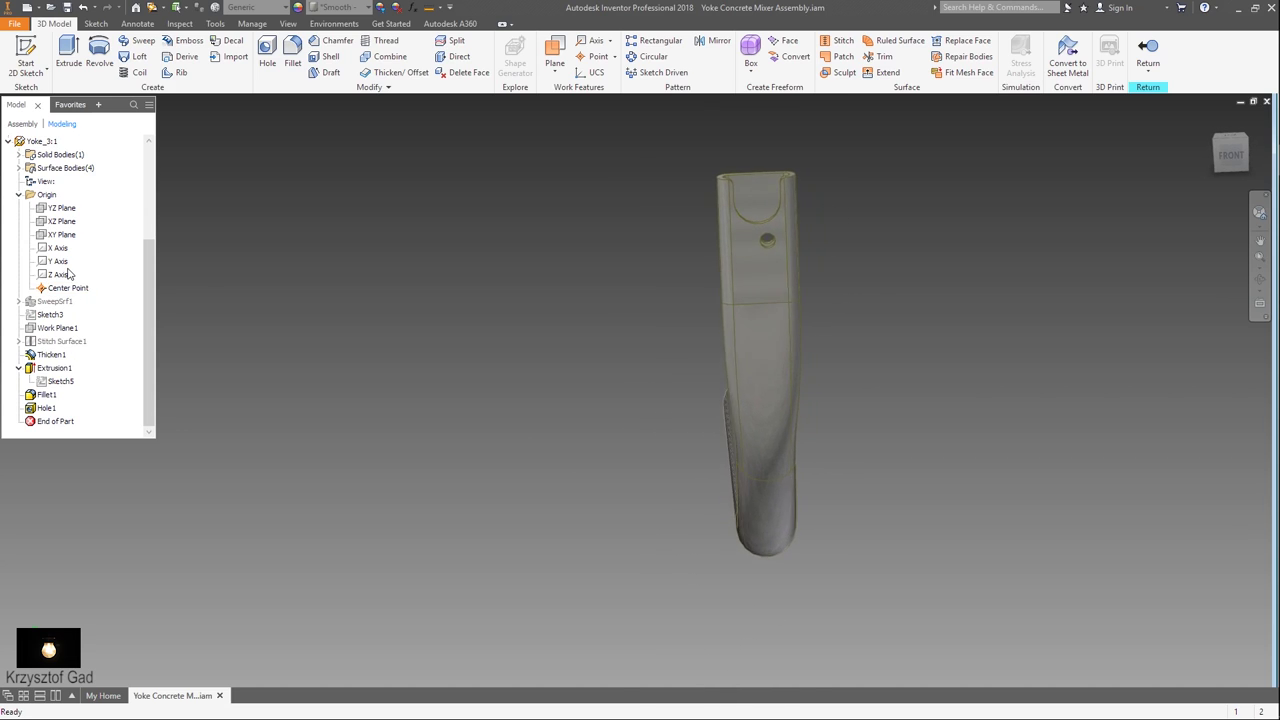
# Edit Hole1 to sit 23 mm from the flat face's right edge
pyautogui.doubleClick(42, 409)
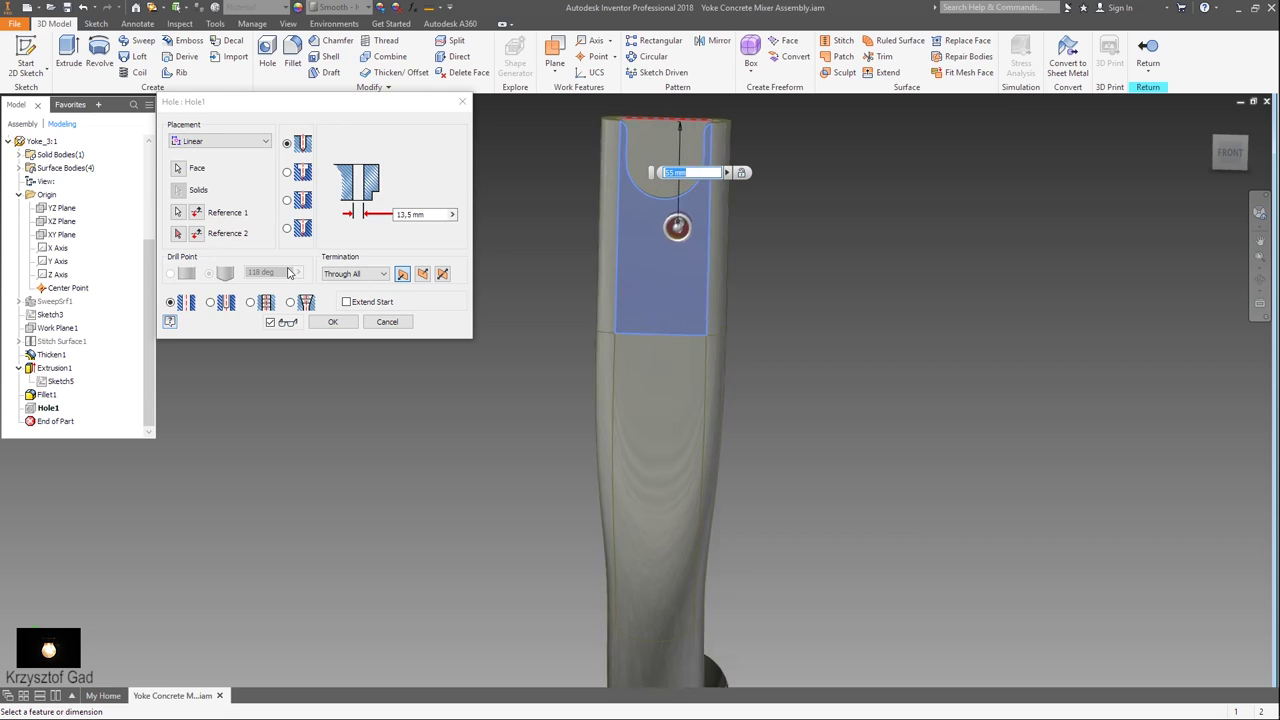
pyautogui.click(180, 234)
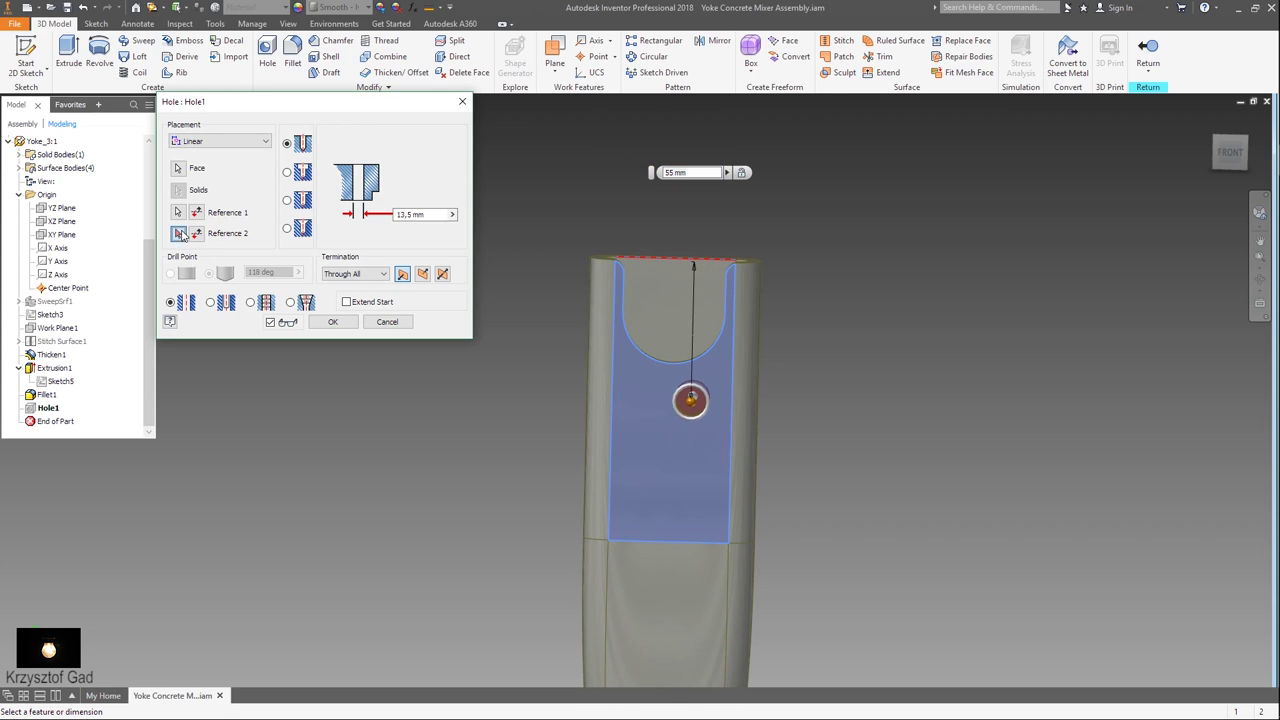
pyautogui.click(731, 470)
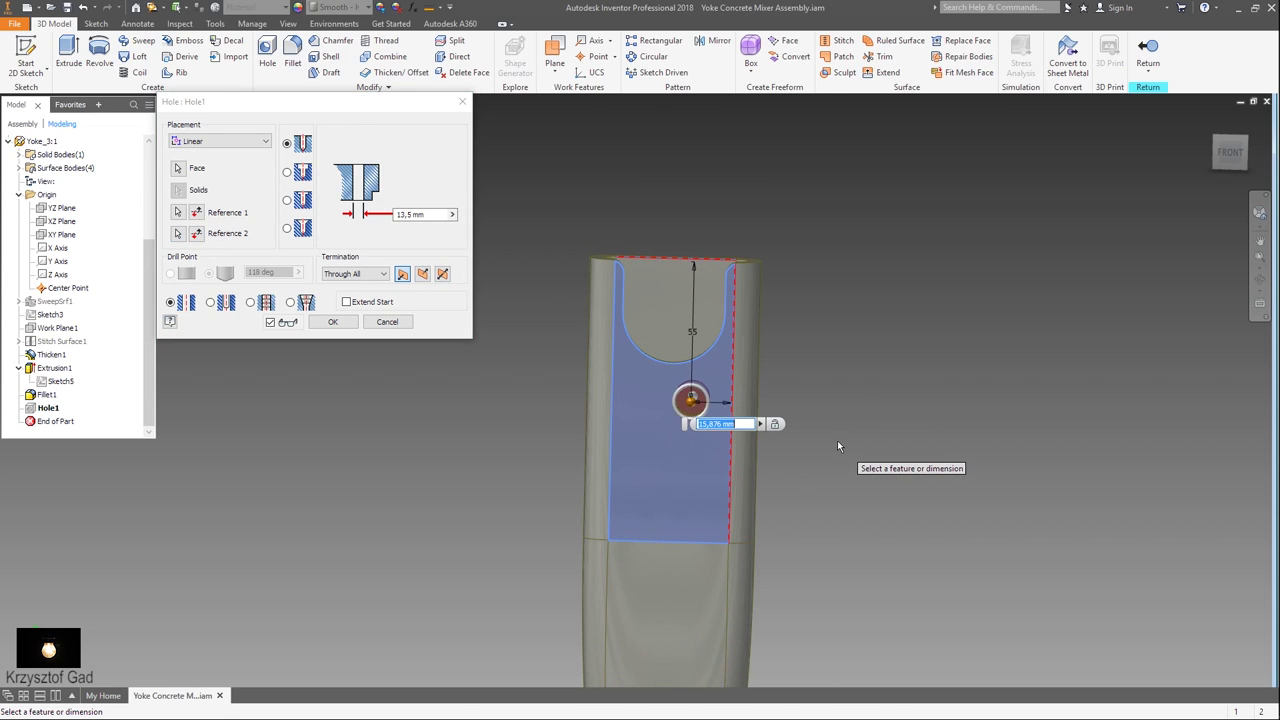
pyautogui.write('23,')
pyautogui.press('Return')
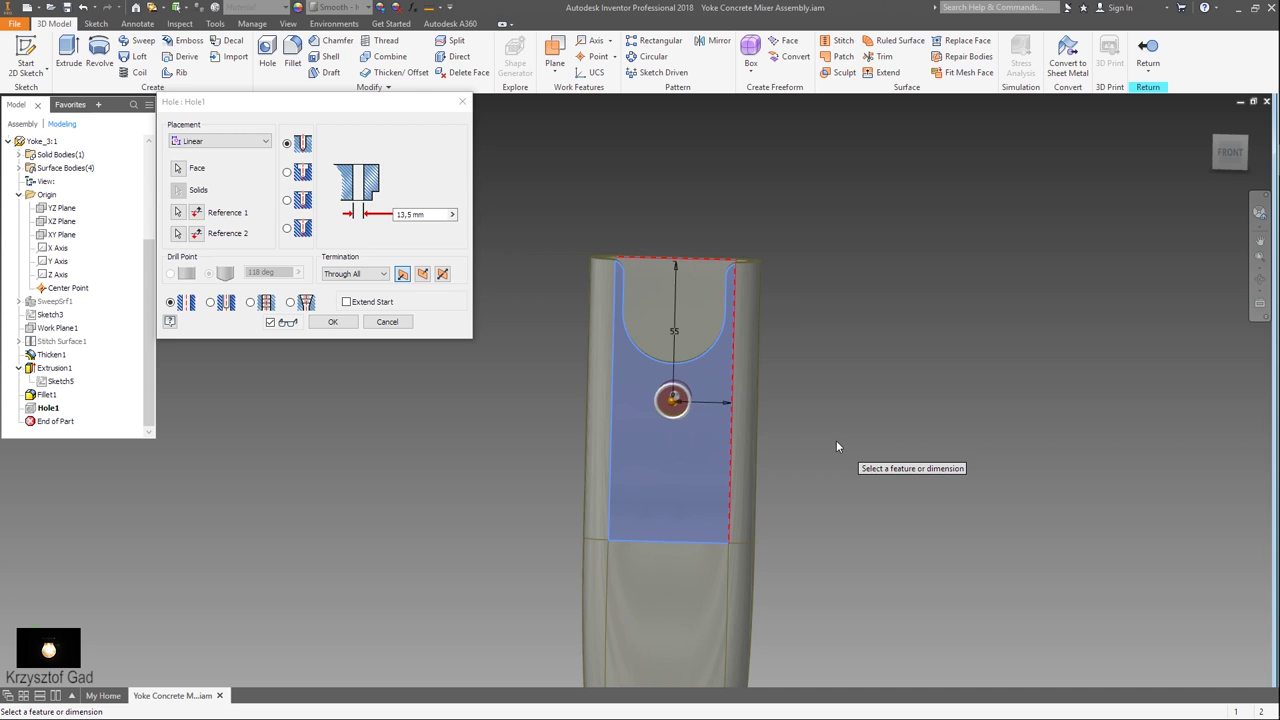
pyautogui.press('Return')
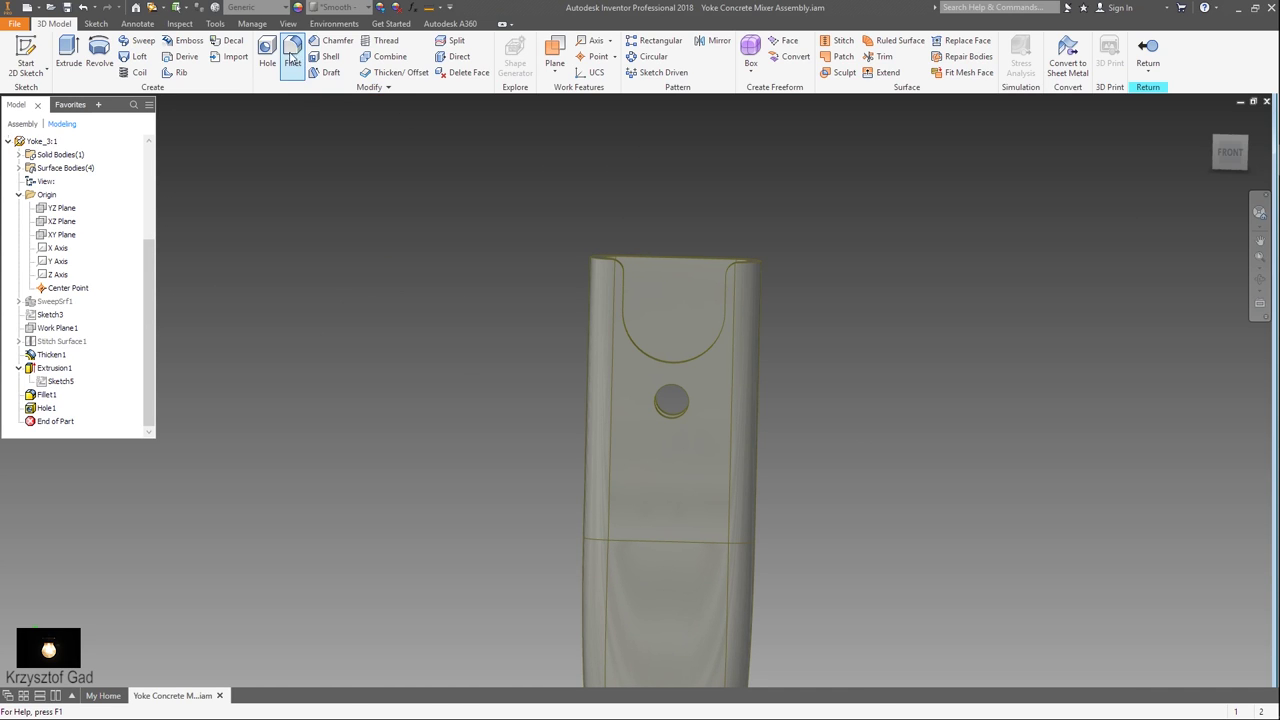
# Place a second 13.5 mm hole on the flat face, 90 from the top edge and 23,5 from the right edge
pyautogui.click(268, 52)
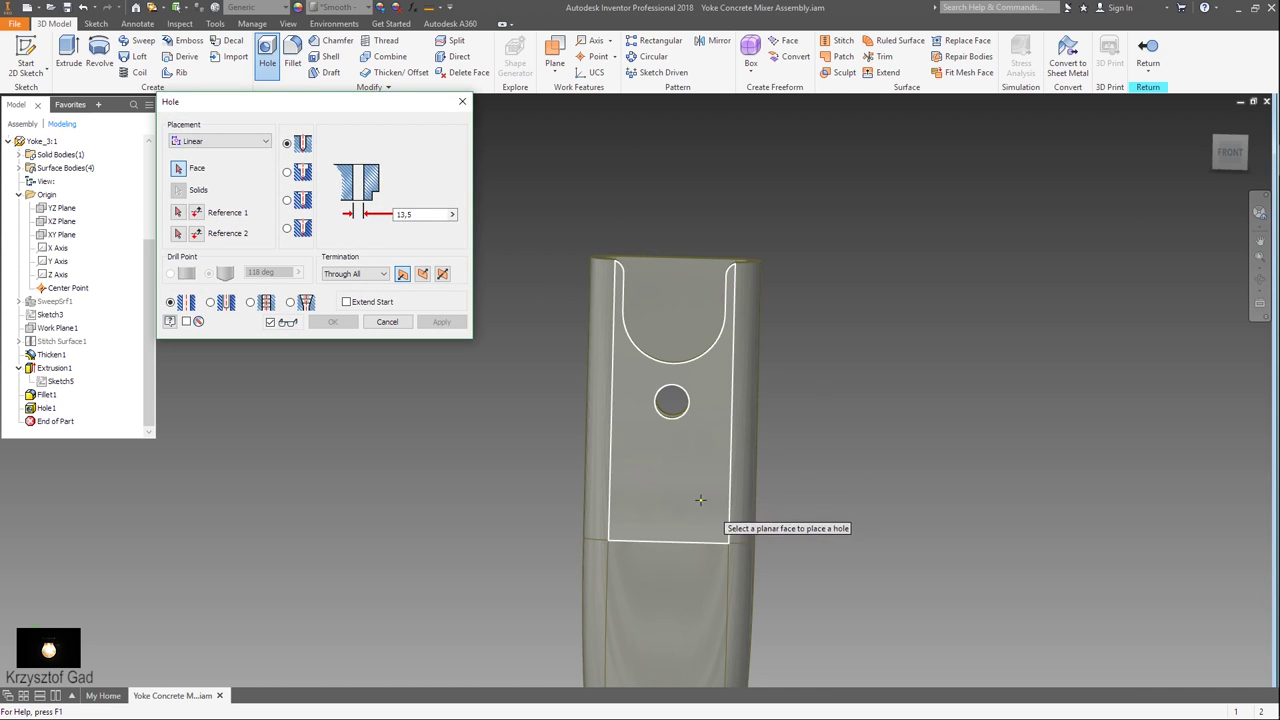
pyautogui.click(698, 497)
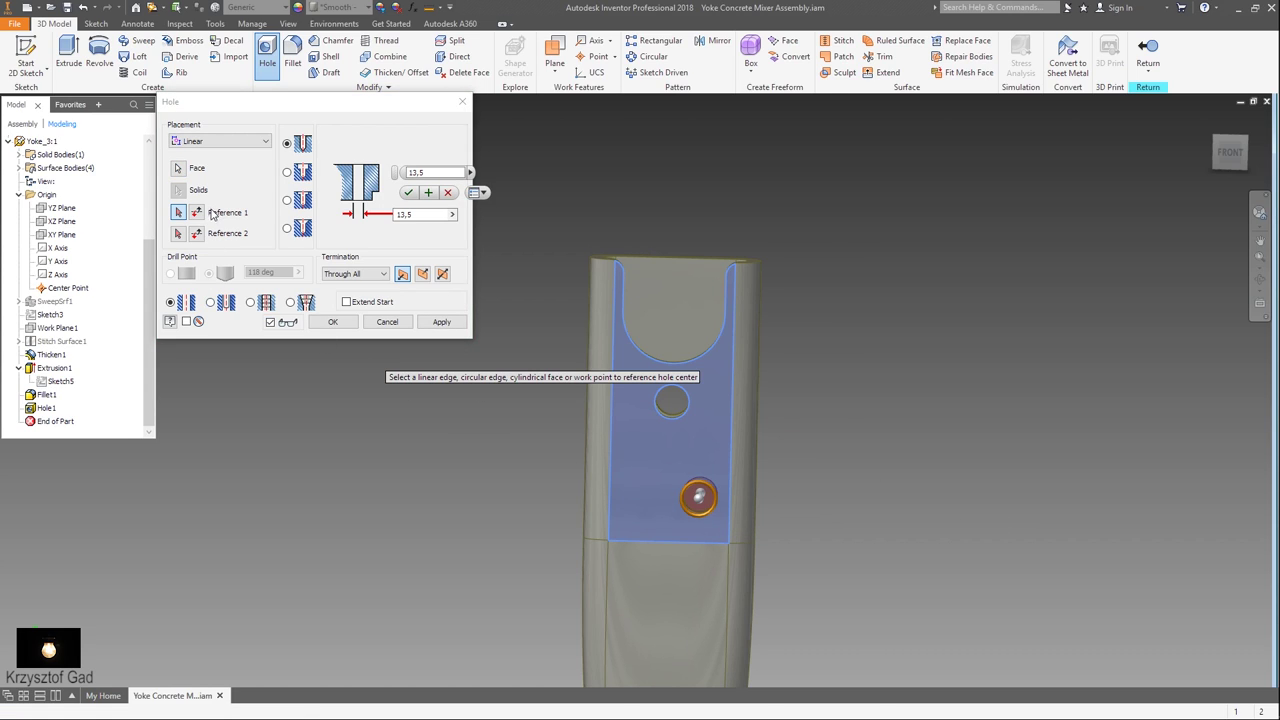
pyautogui.click(177, 213)
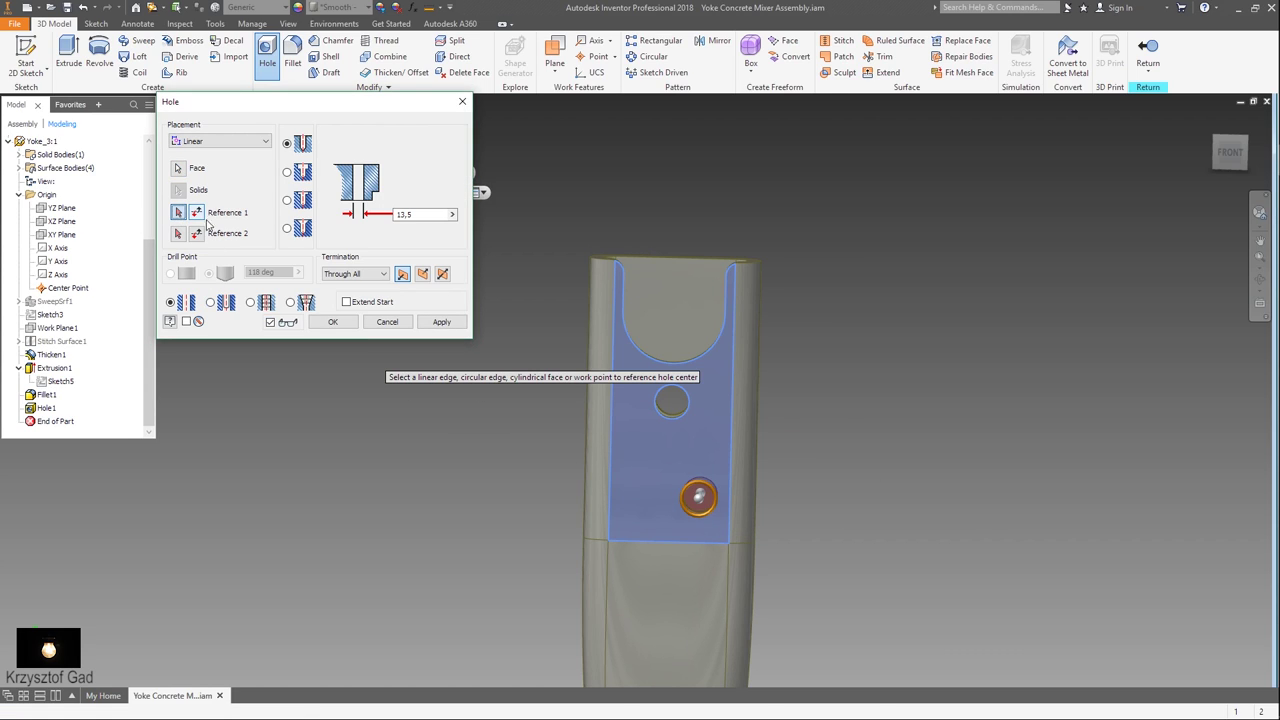
pyautogui.click(651, 258)
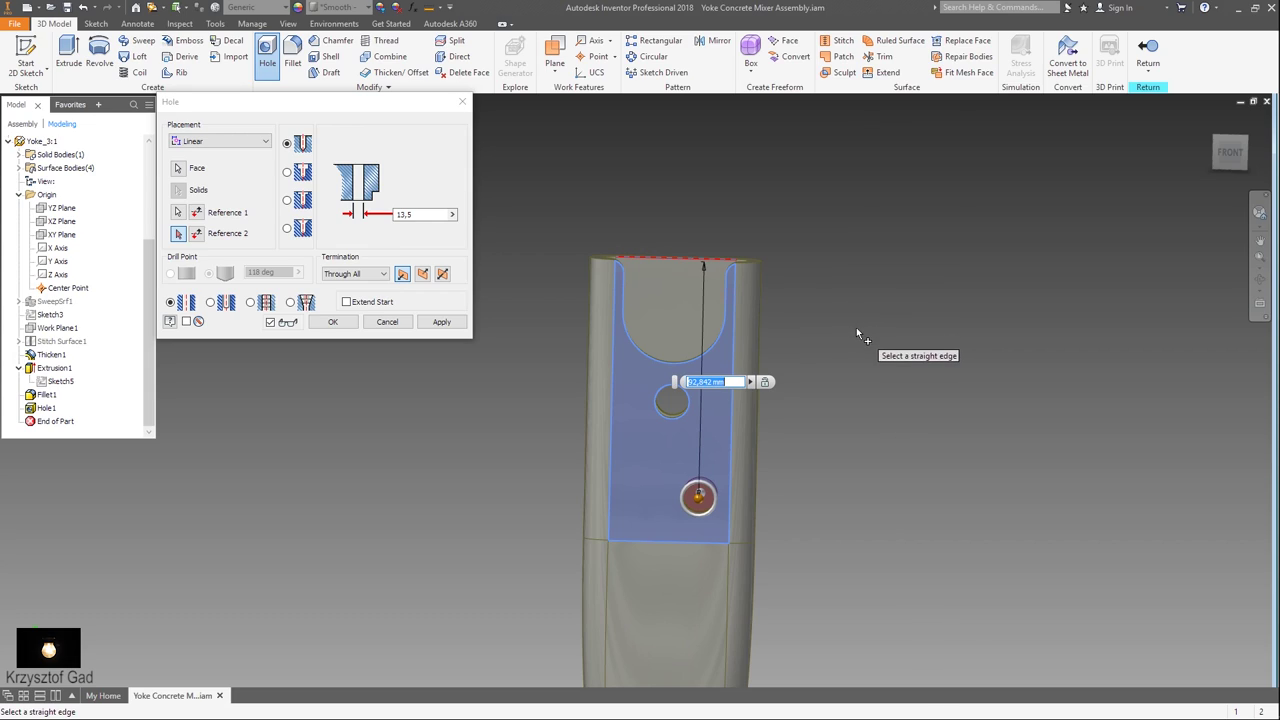
pyautogui.write('90')
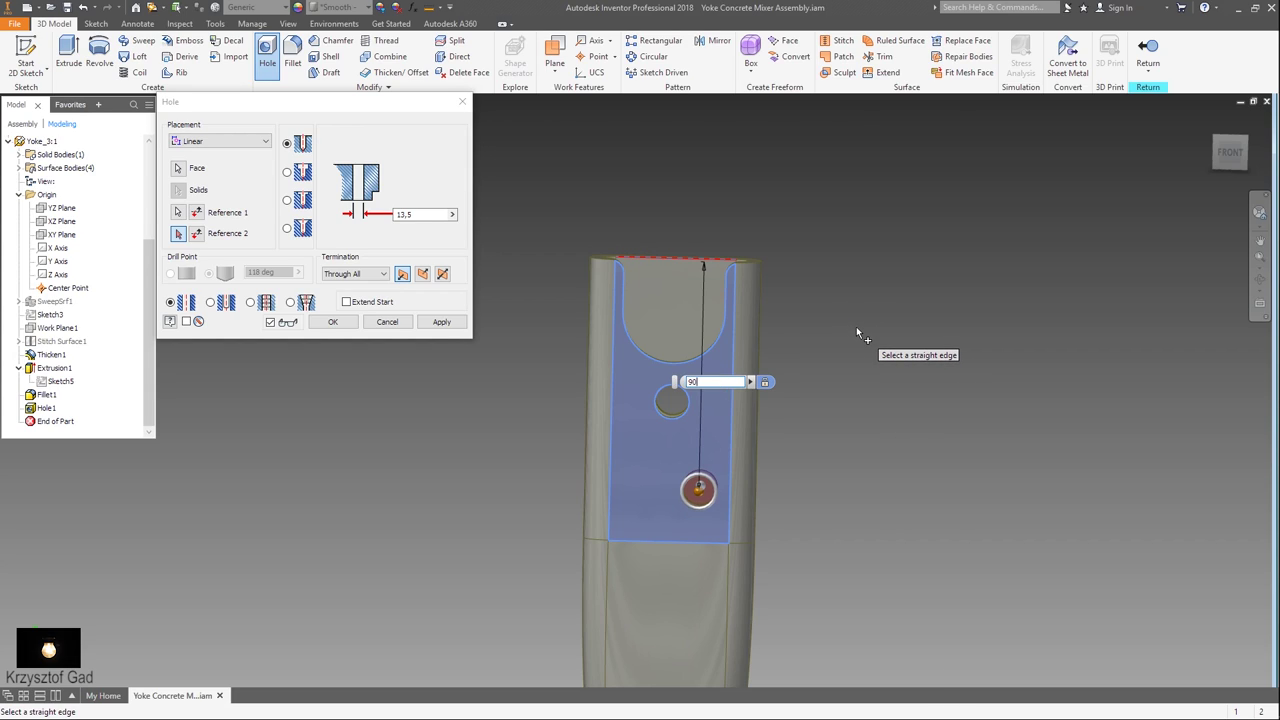
pyautogui.click(733, 460)
pyautogui.write('23')
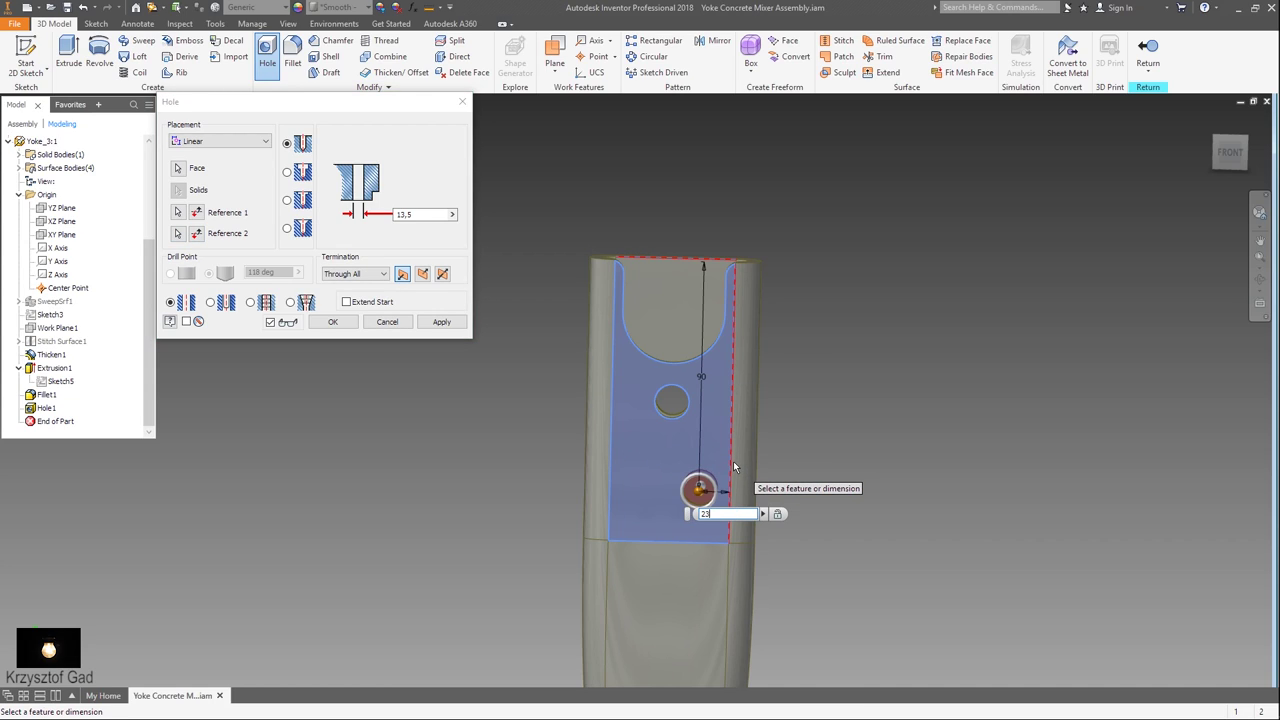
pyautogui.write(',5')
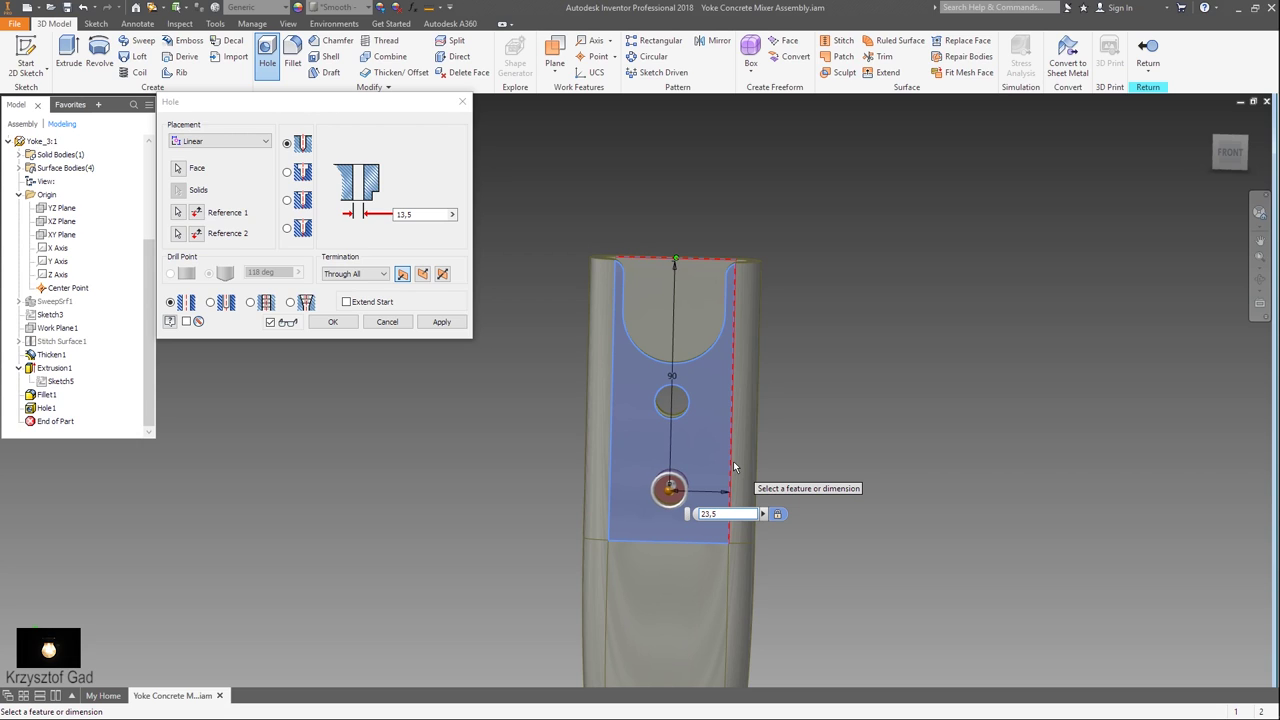
pyautogui.click(333, 321)
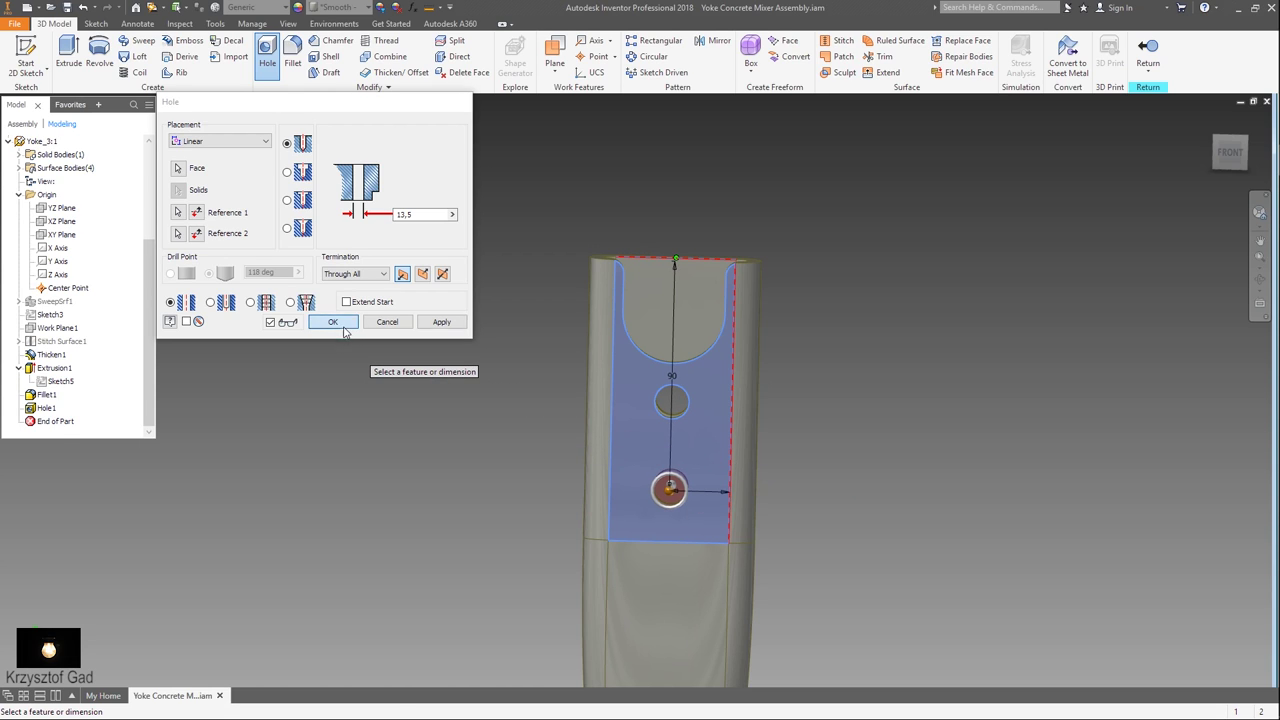
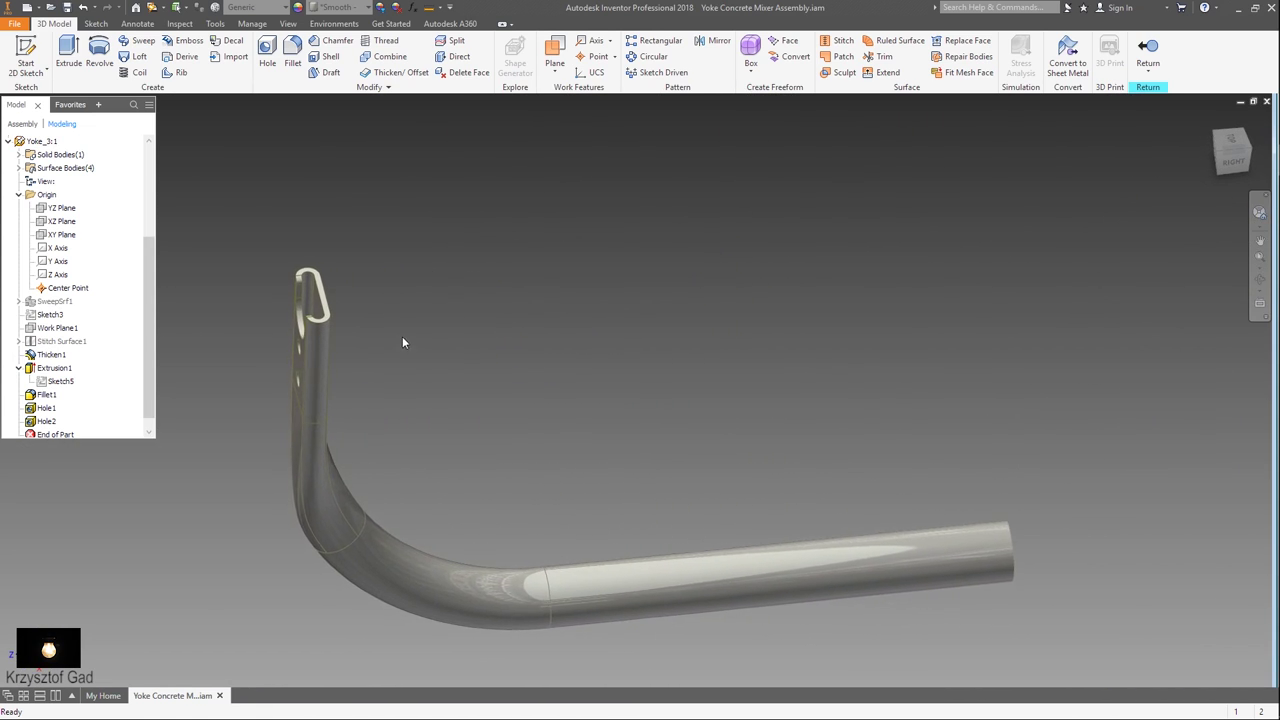
# On the XZ plane, sketch a 50 mm circle centred at the straight tube's end, then finish the sketch
pyautogui.click(69, 224)
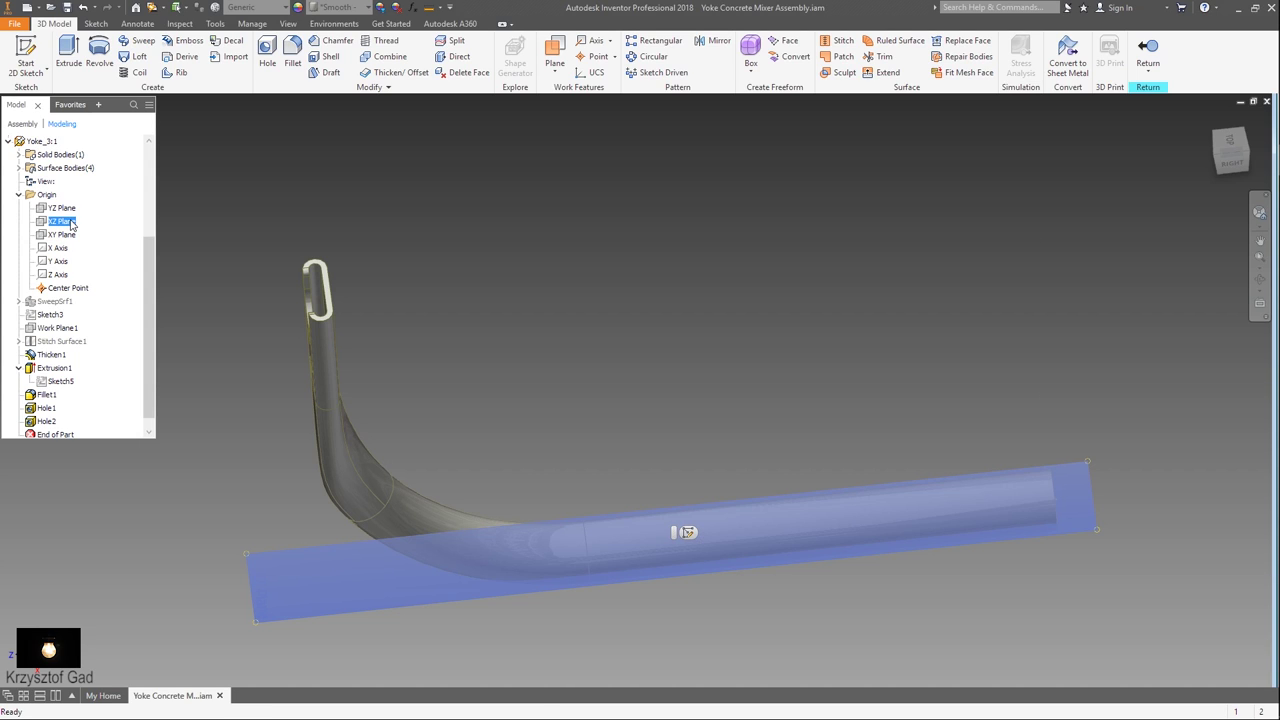
pyautogui.click(688, 533)
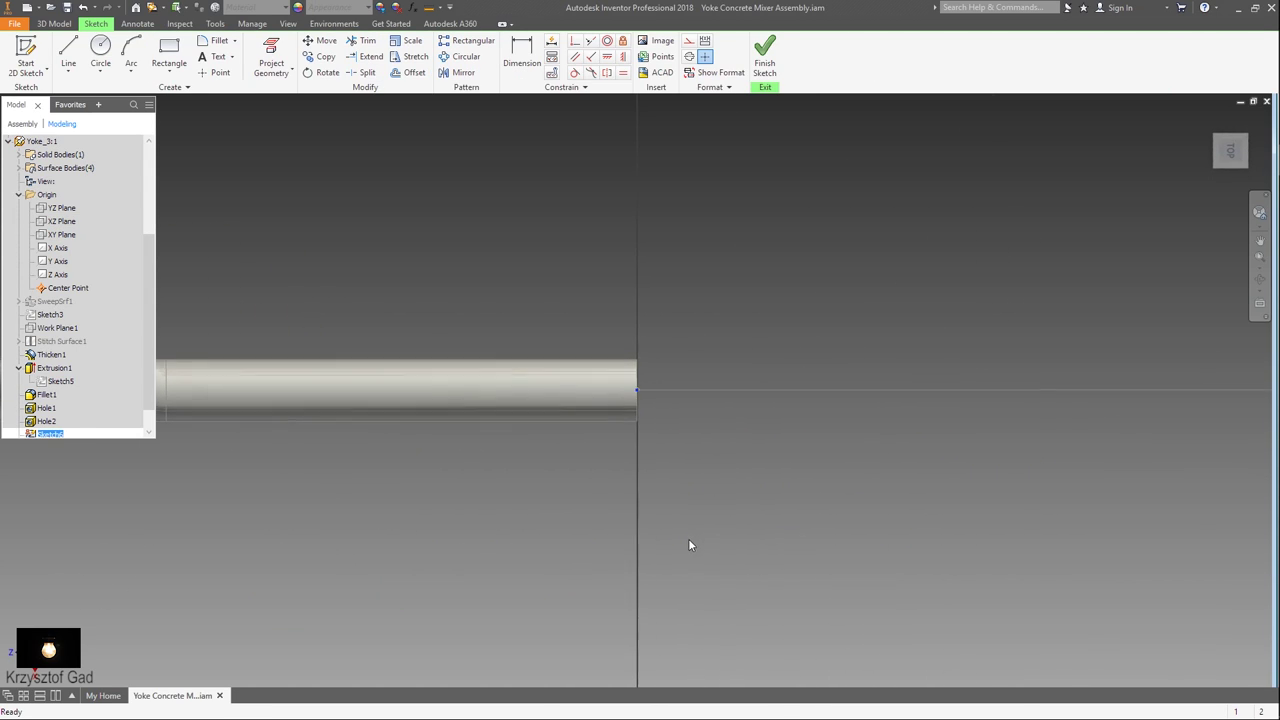
pyautogui.click(104, 50)
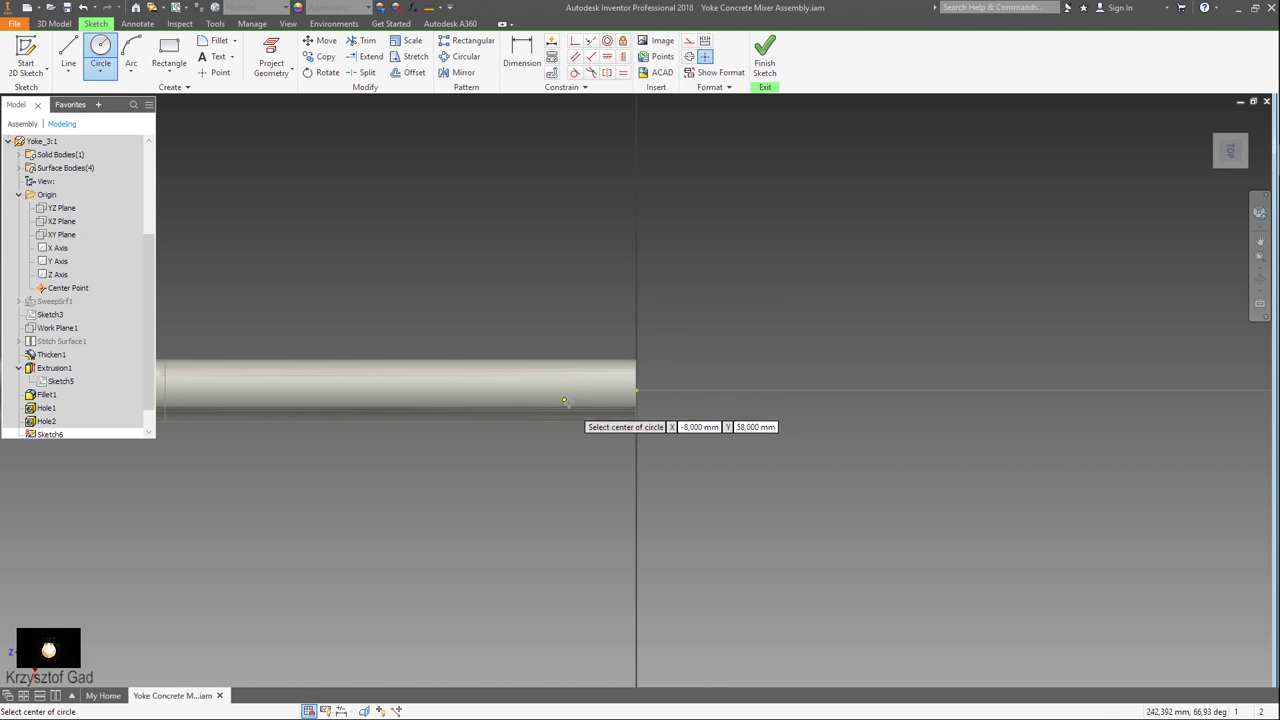
pyautogui.scroll(2, 630, 440)
pyautogui.scroll(3, 643, 467)
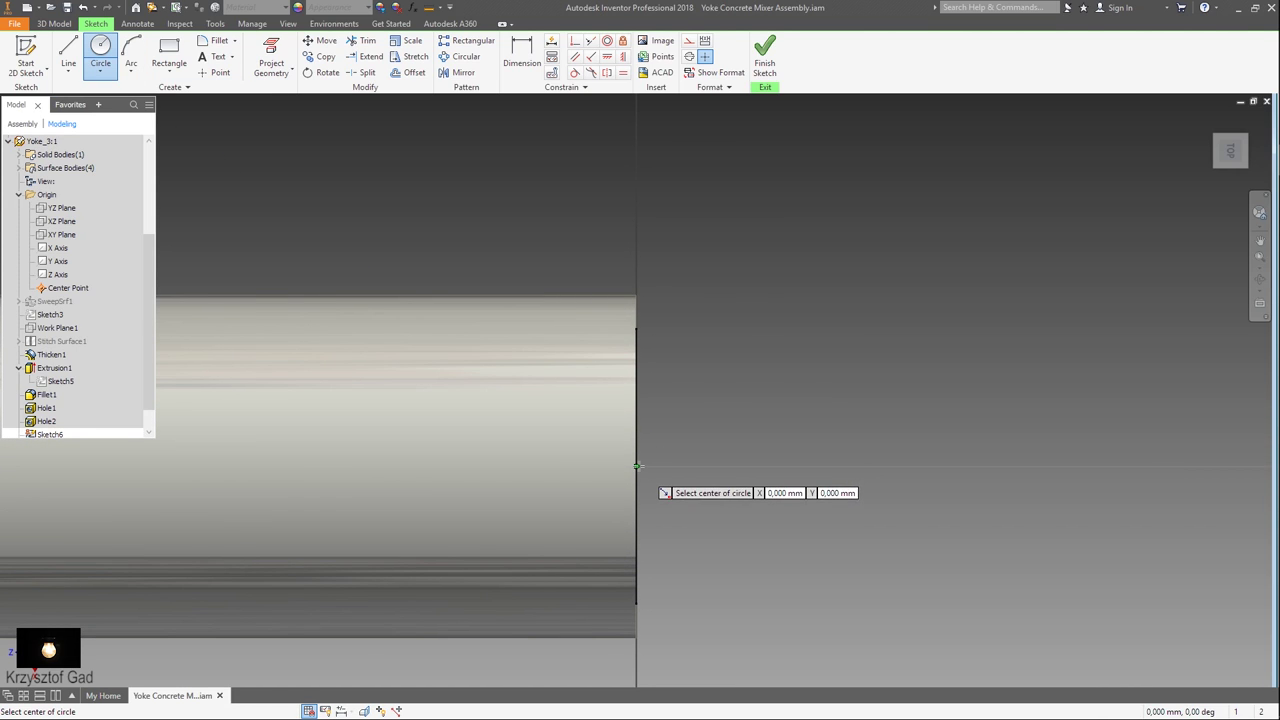
pyautogui.click(639, 466)
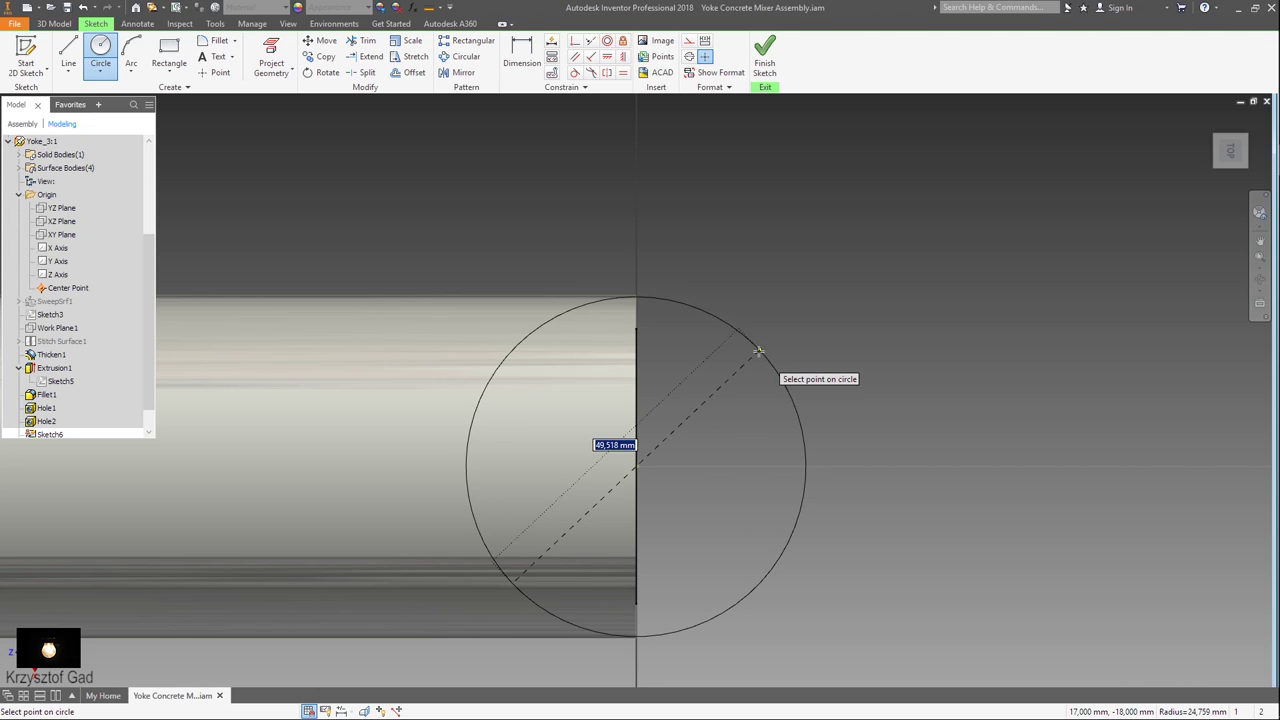
pyautogui.press('Return')
pyautogui.press('F5')
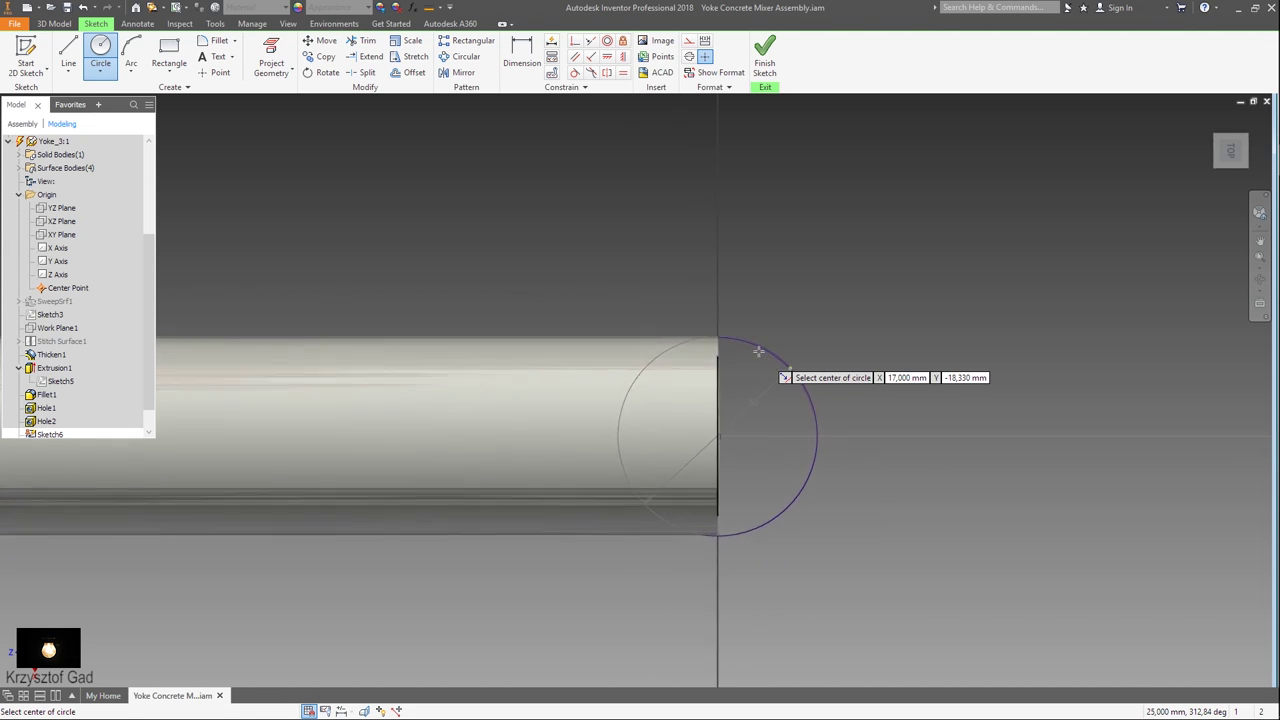
pyautogui.click(765, 62)
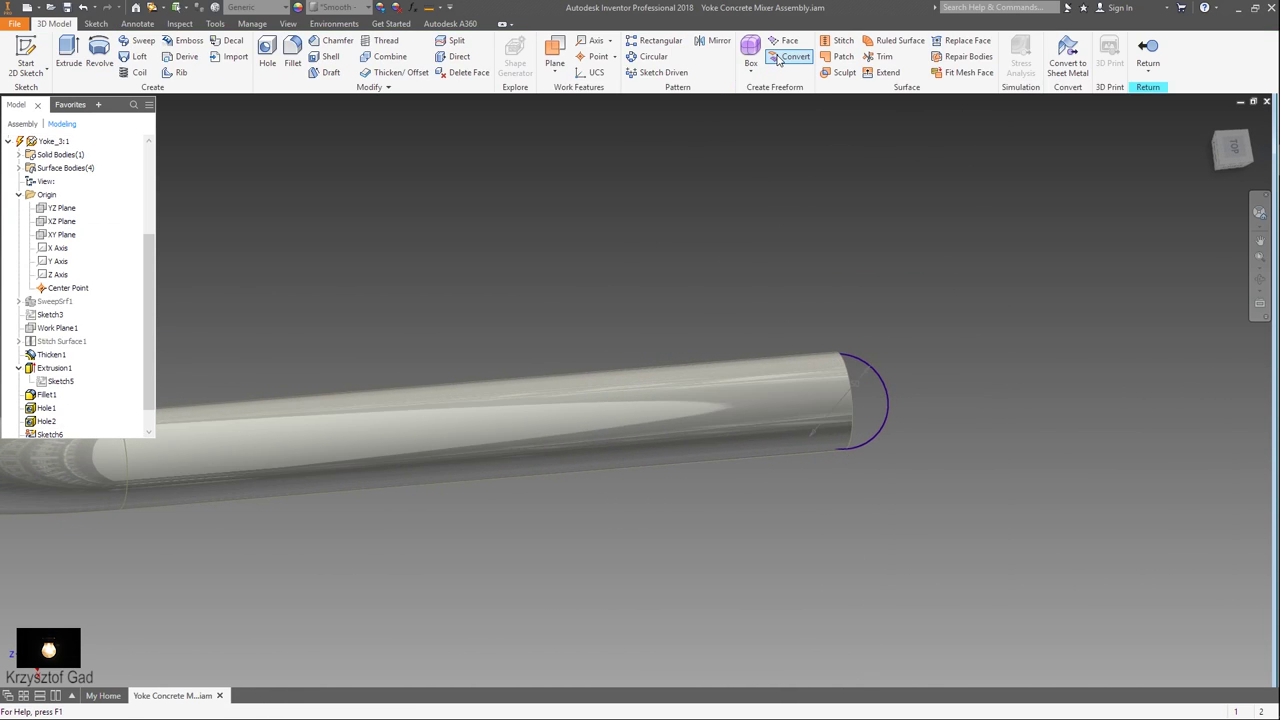
# Extrude-cut the circle through All, symmetrically, to trim the straight tube end
pyautogui.rightClick(462, 207)
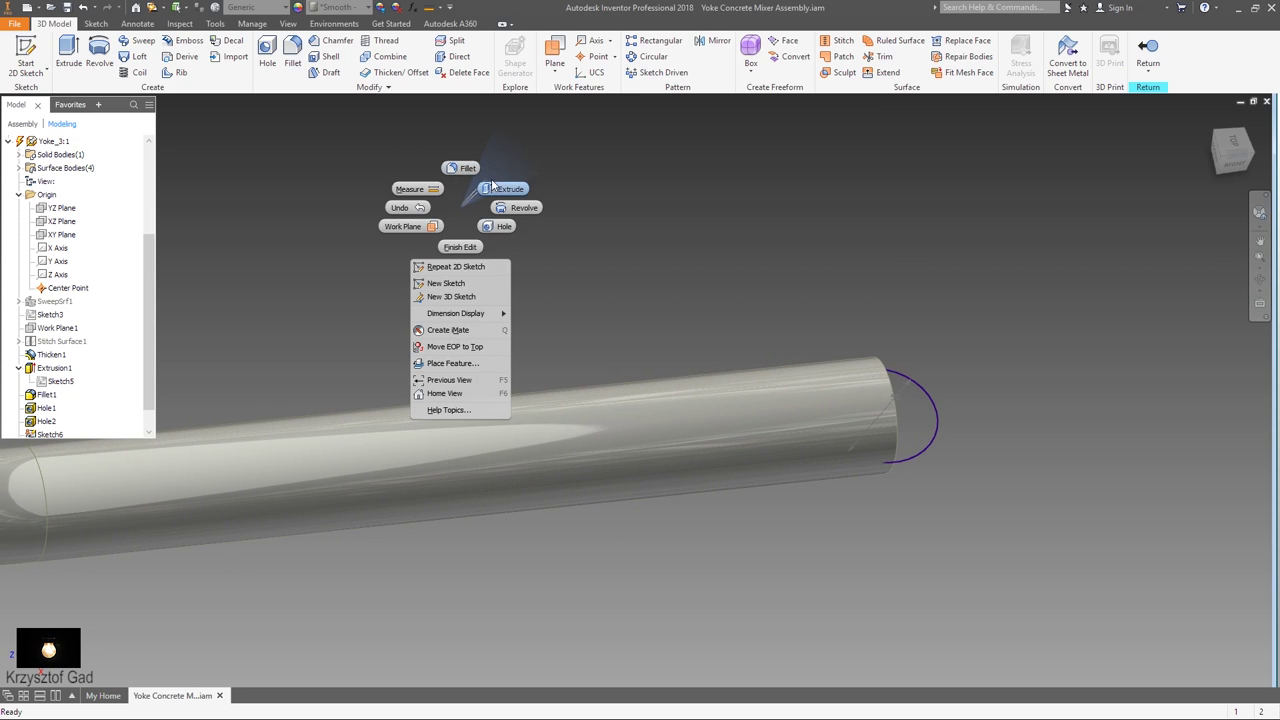
pyautogui.click(493, 193)
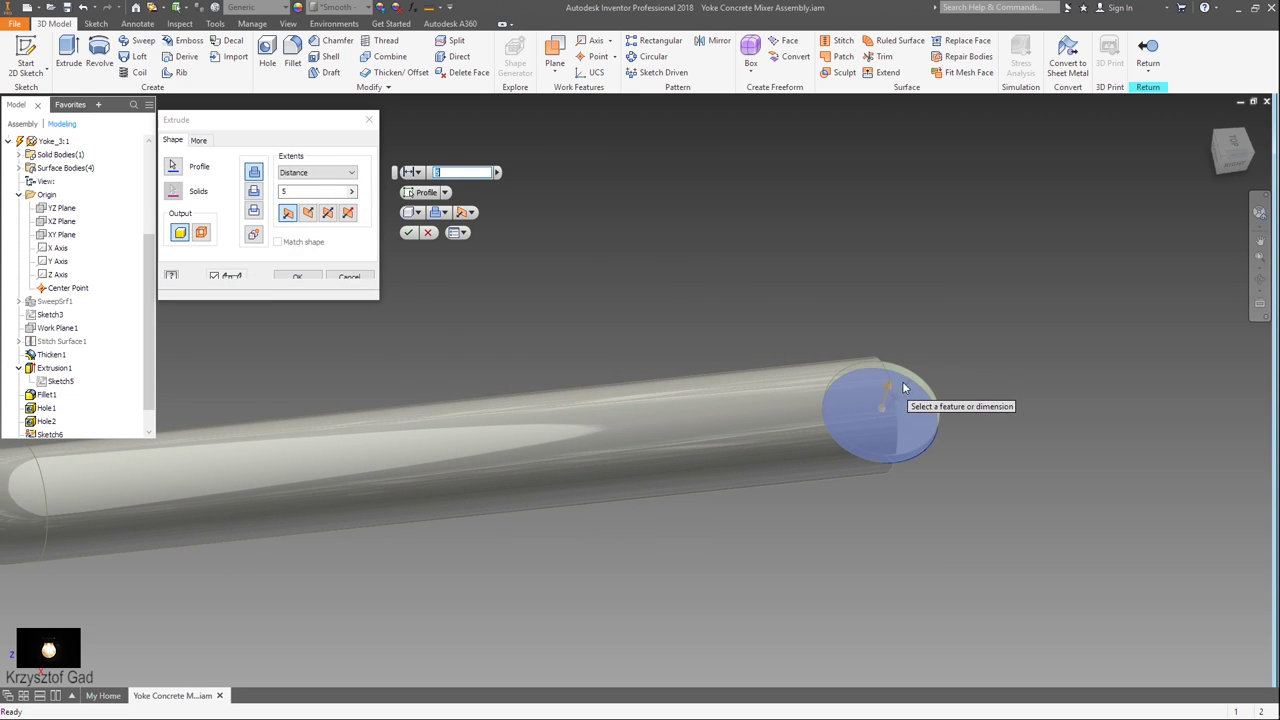
pyautogui.click(323, 177)
pyautogui.click(324, 219)
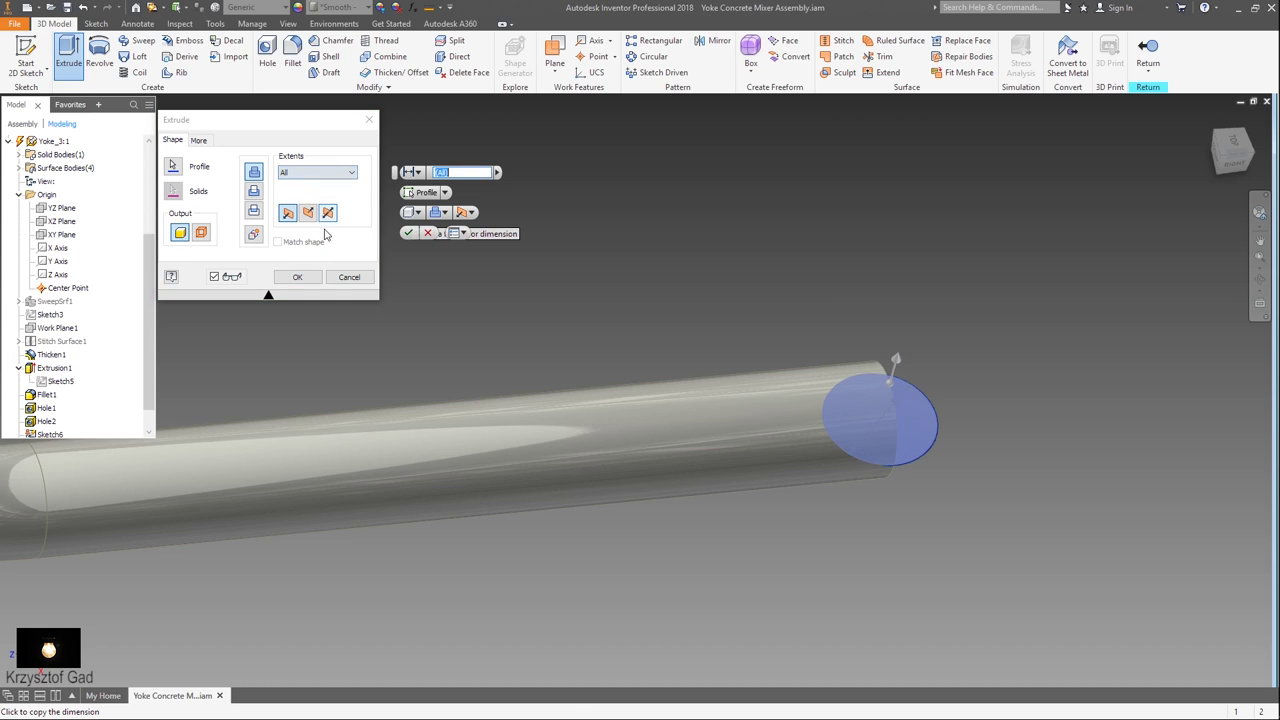
pyautogui.click(327, 217)
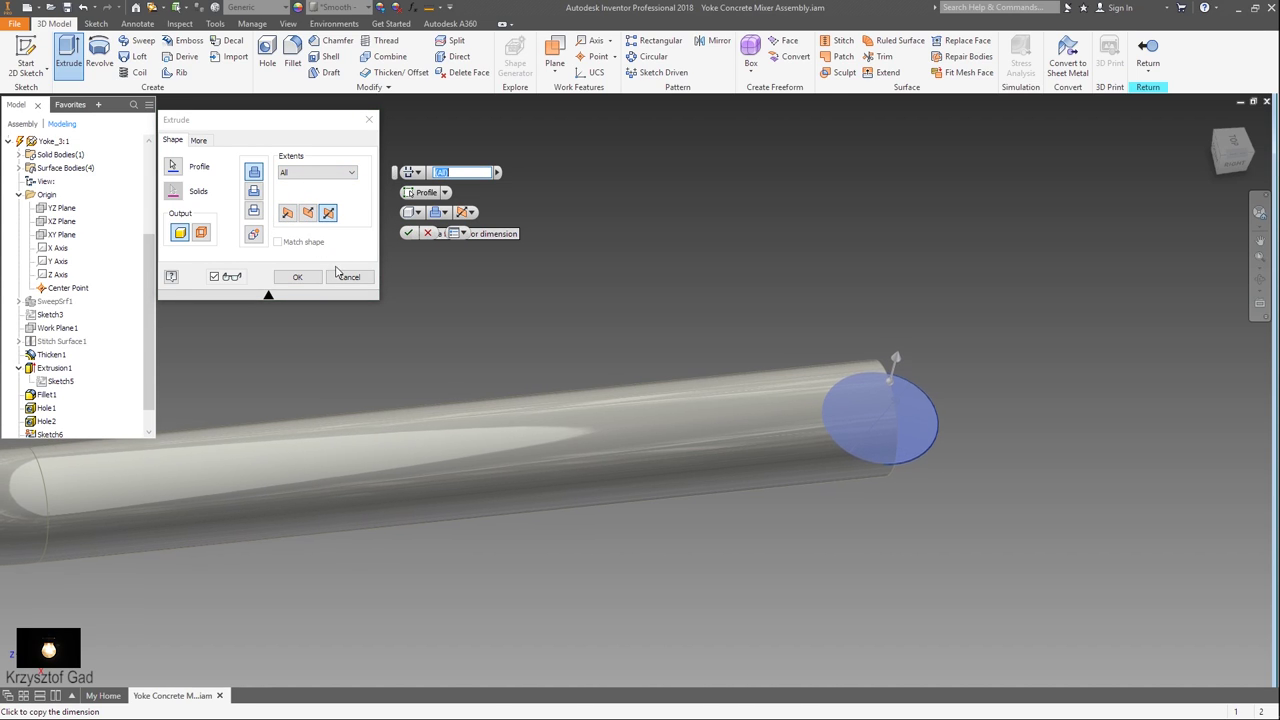
pyautogui.click(254, 192)
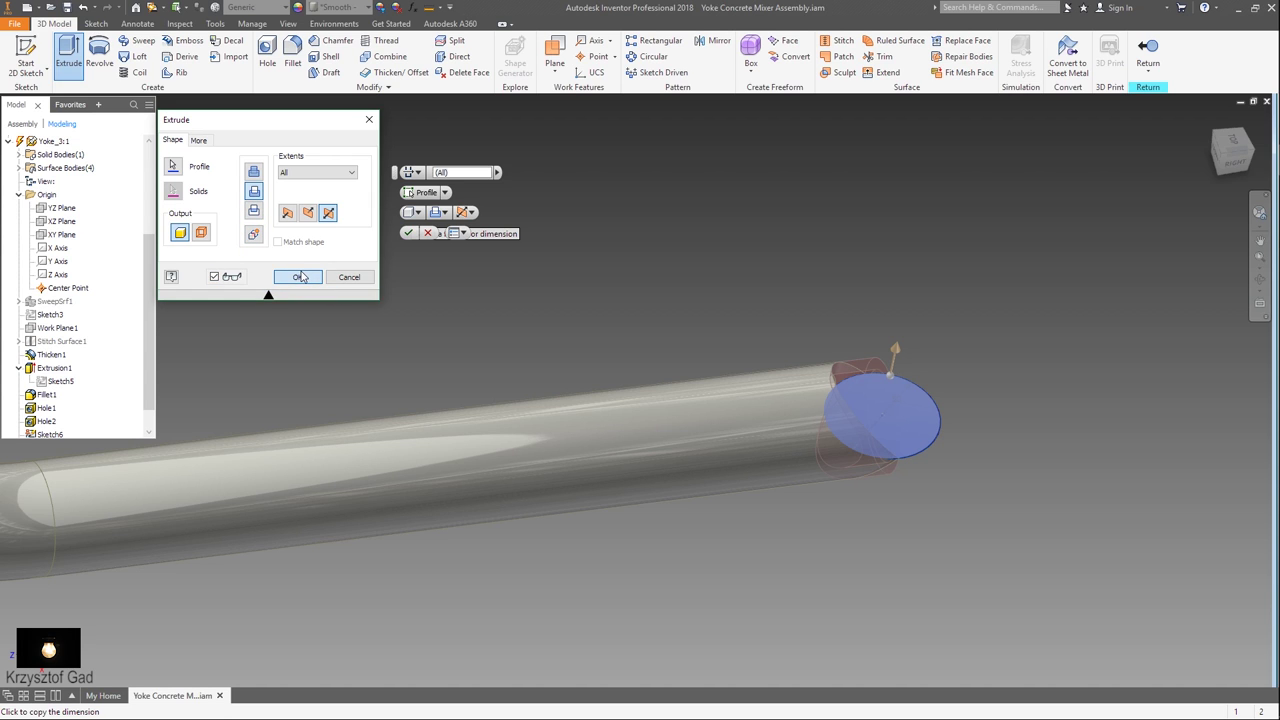
pyautogui.click(297, 277)
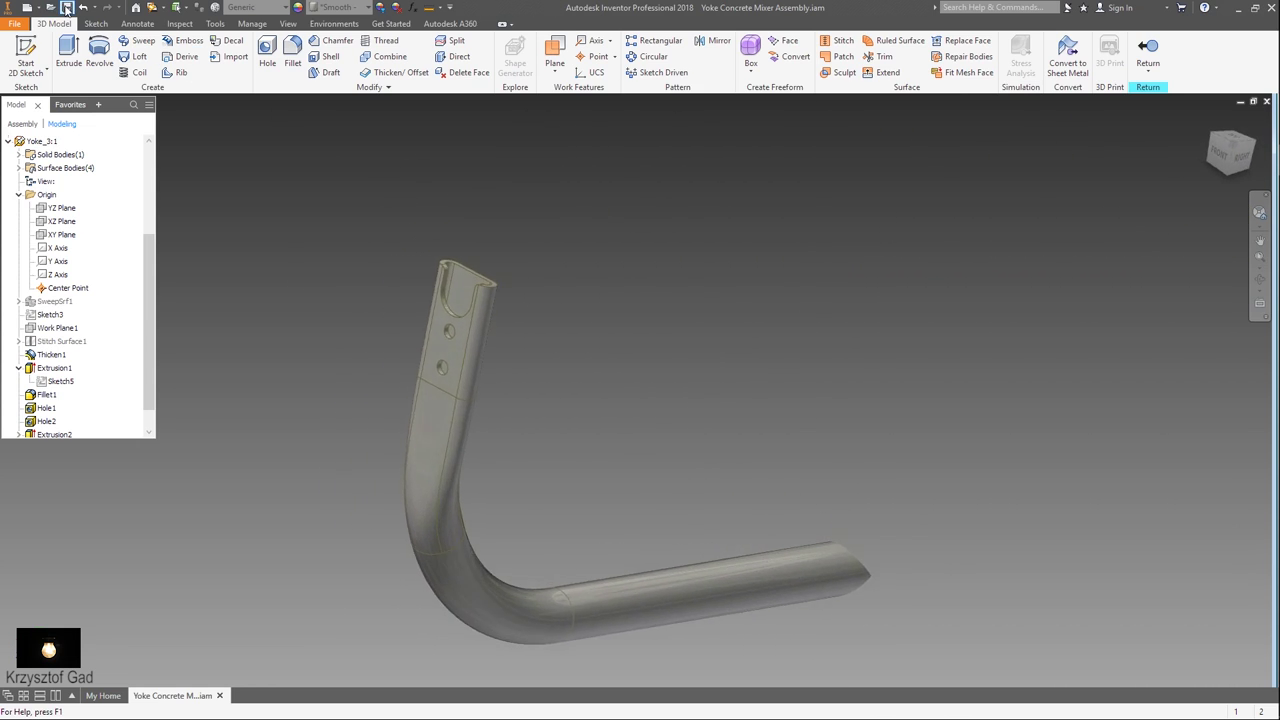
# Save the yoke part and toggle an item's visibility in its feature tree
pyautogui.click(66, 8)
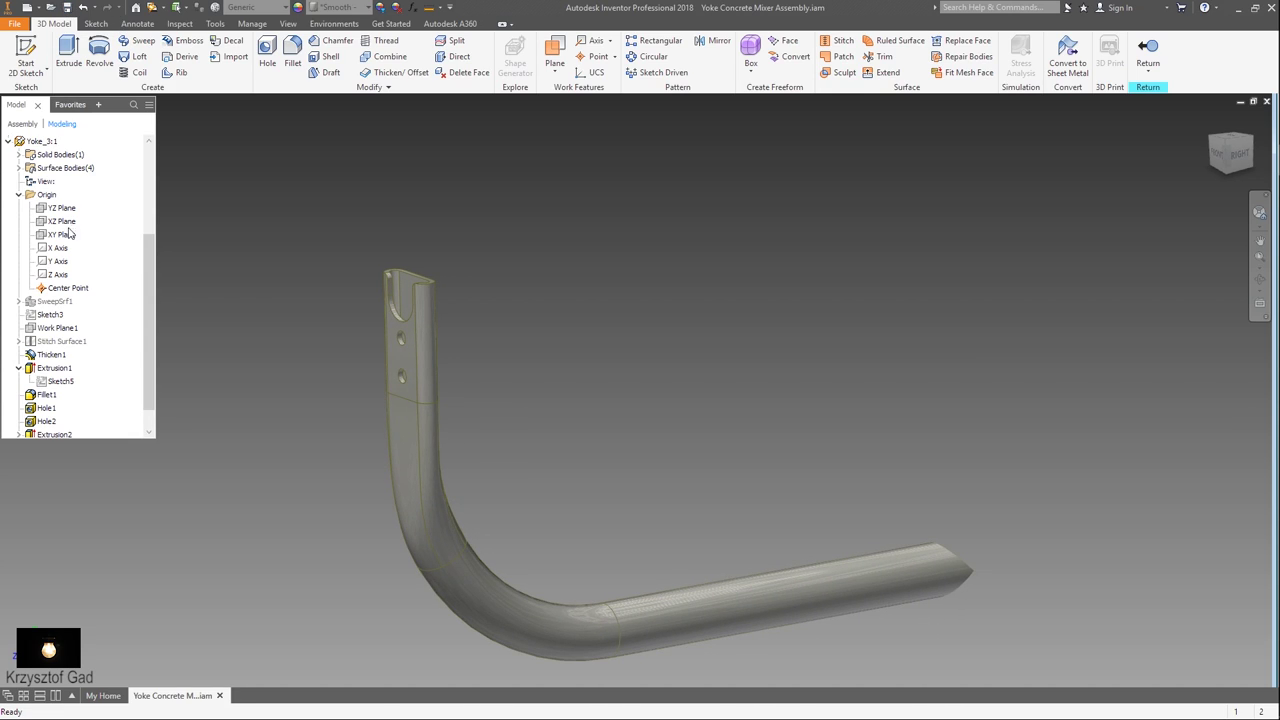
pyautogui.click(8, 141)
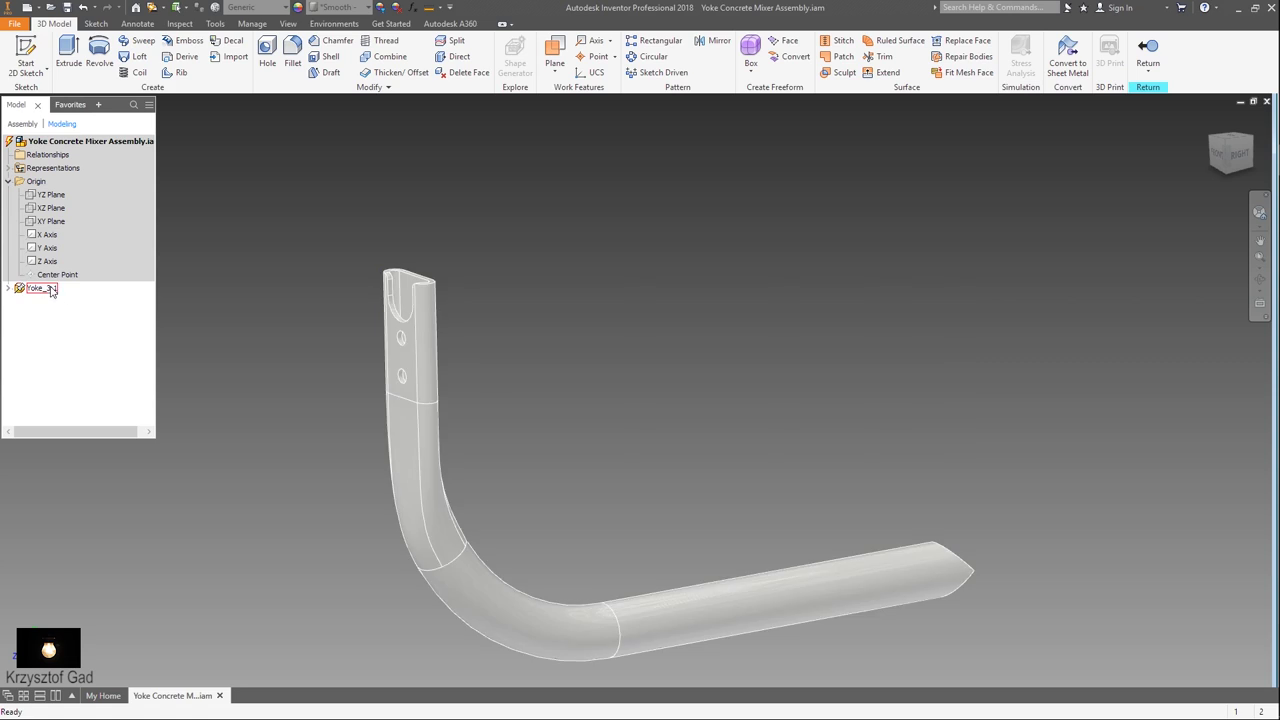
pyautogui.click(8, 287)
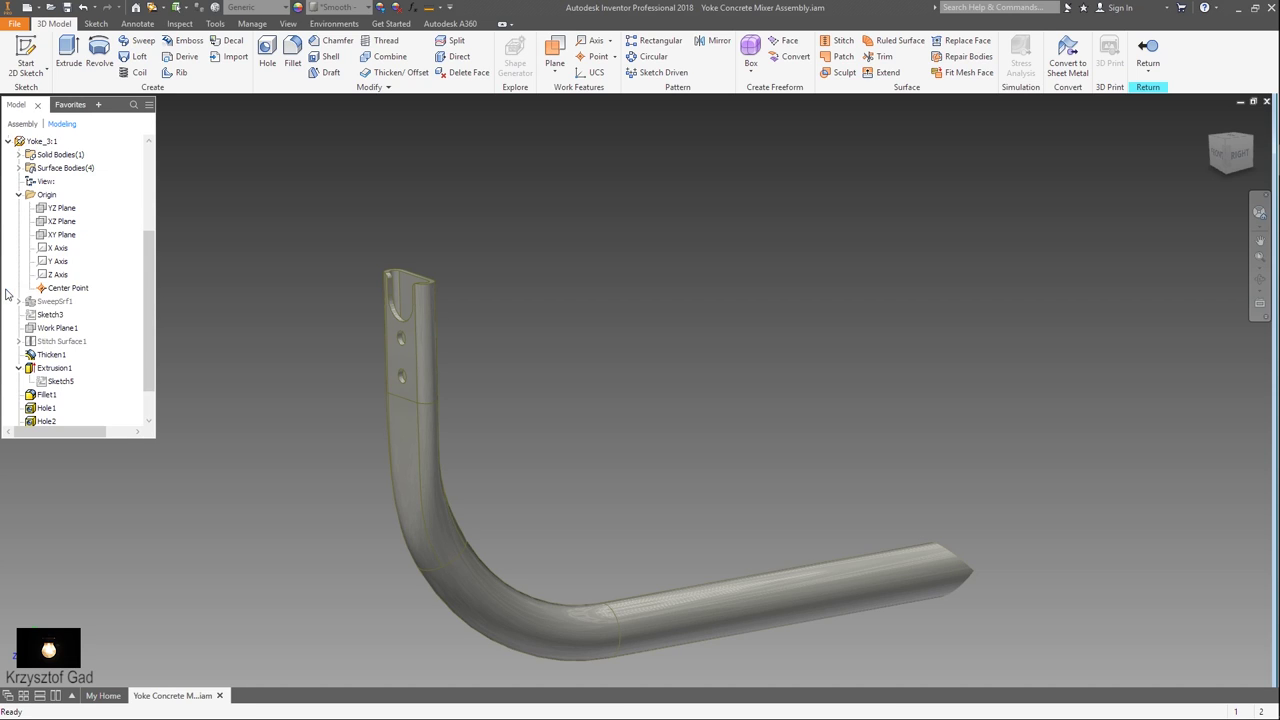
pyautogui.rightClick(57, 297)
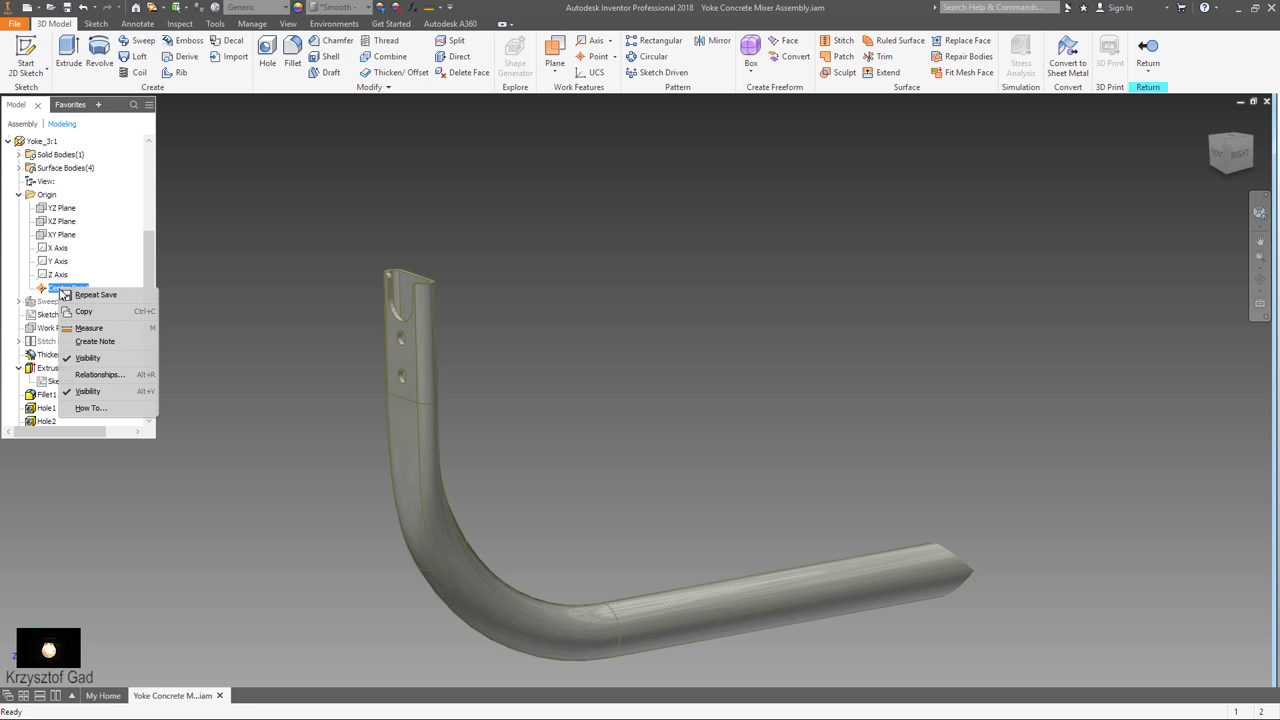
pyautogui.click(90, 392)
# Return to the assembly and create in-place part Yoke_1 anchored at the Center Point
pyautogui.click(8, 142)
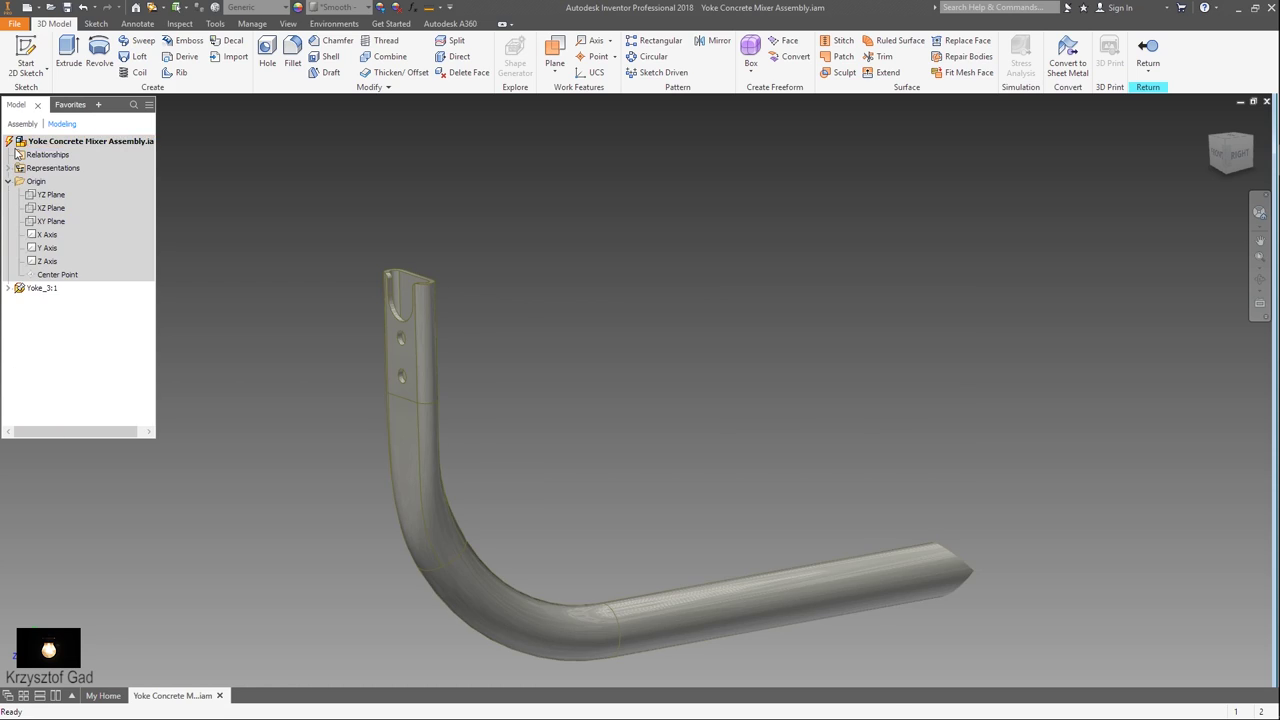
pyautogui.doubleClick(71, 143)
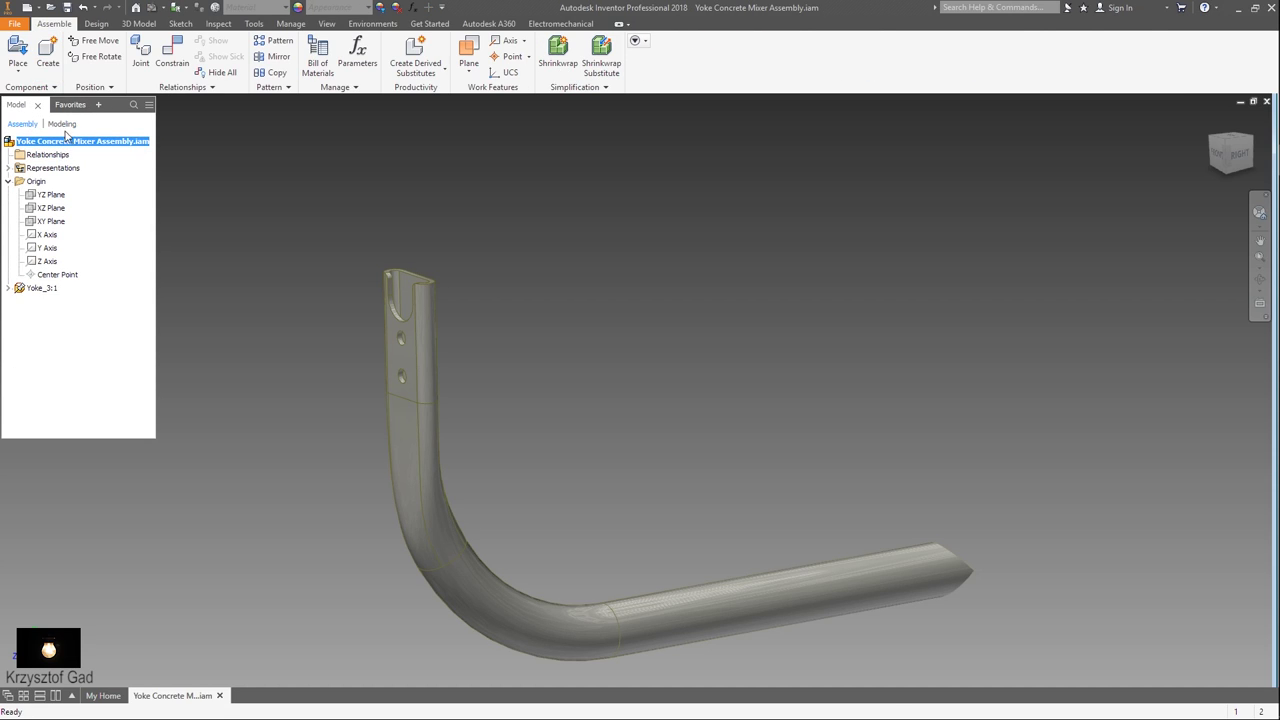
pyautogui.click(48, 52)
pyautogui.write('Yoke_1')
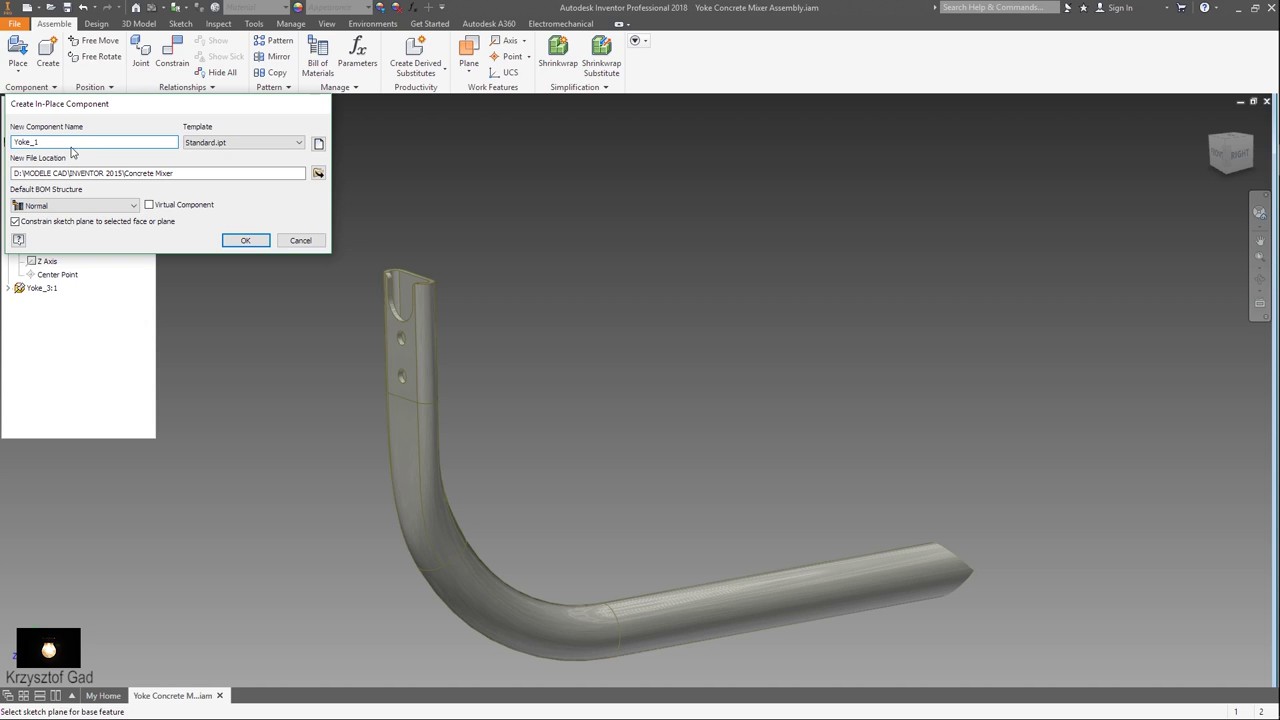
pyautogui.press('Return')
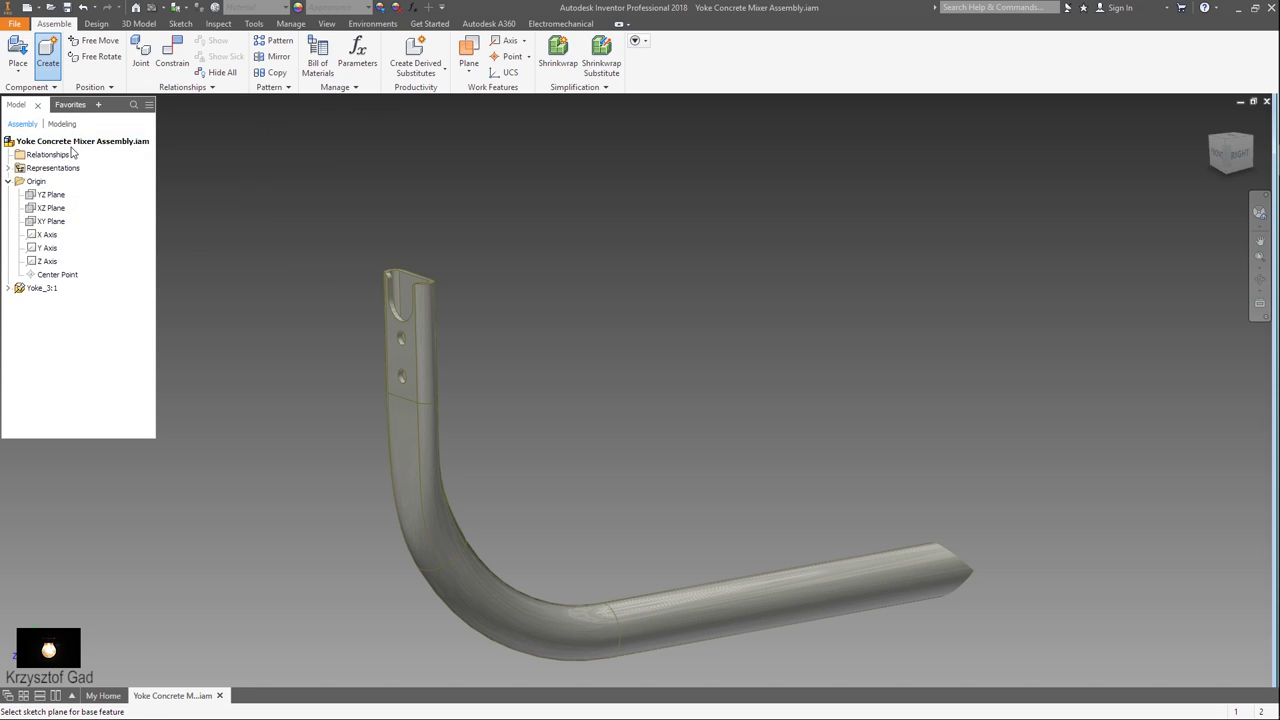
pyautogui.click(68, 282)
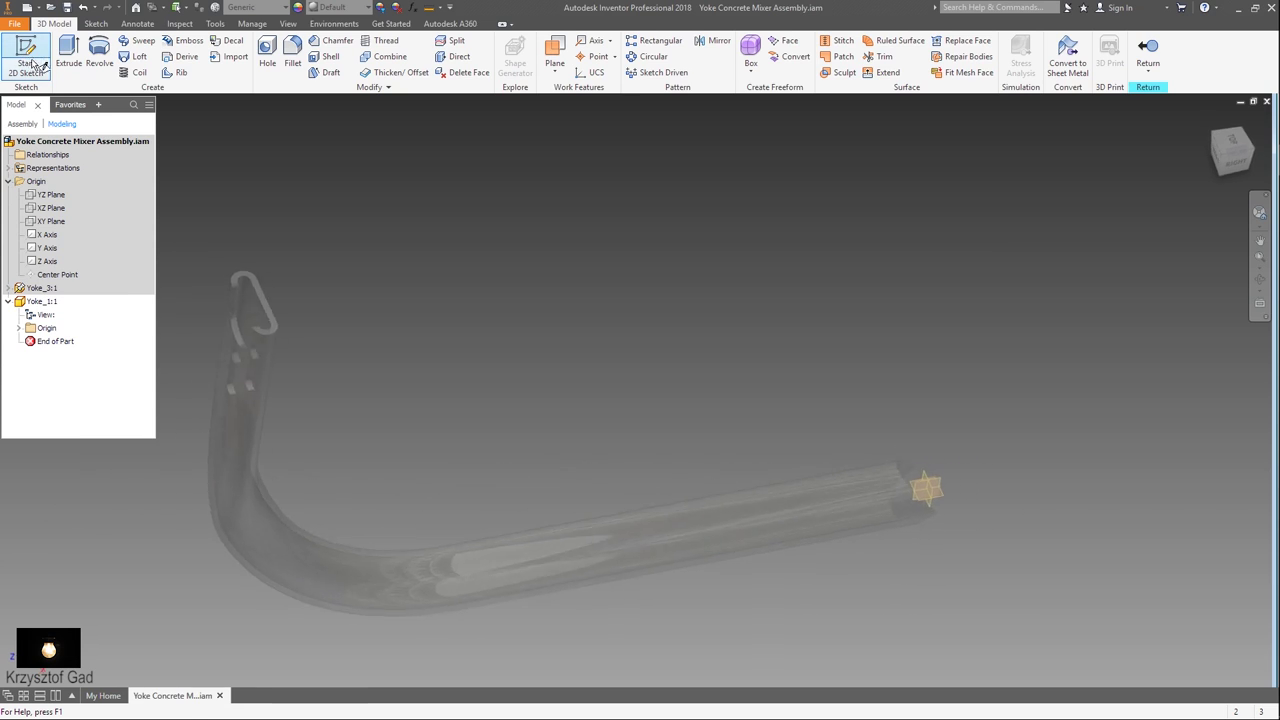
# In Yoke_1, sketch a 50 mm circle and a second concentric circle at the origin, then finish
pyautogui.click(35, 65)
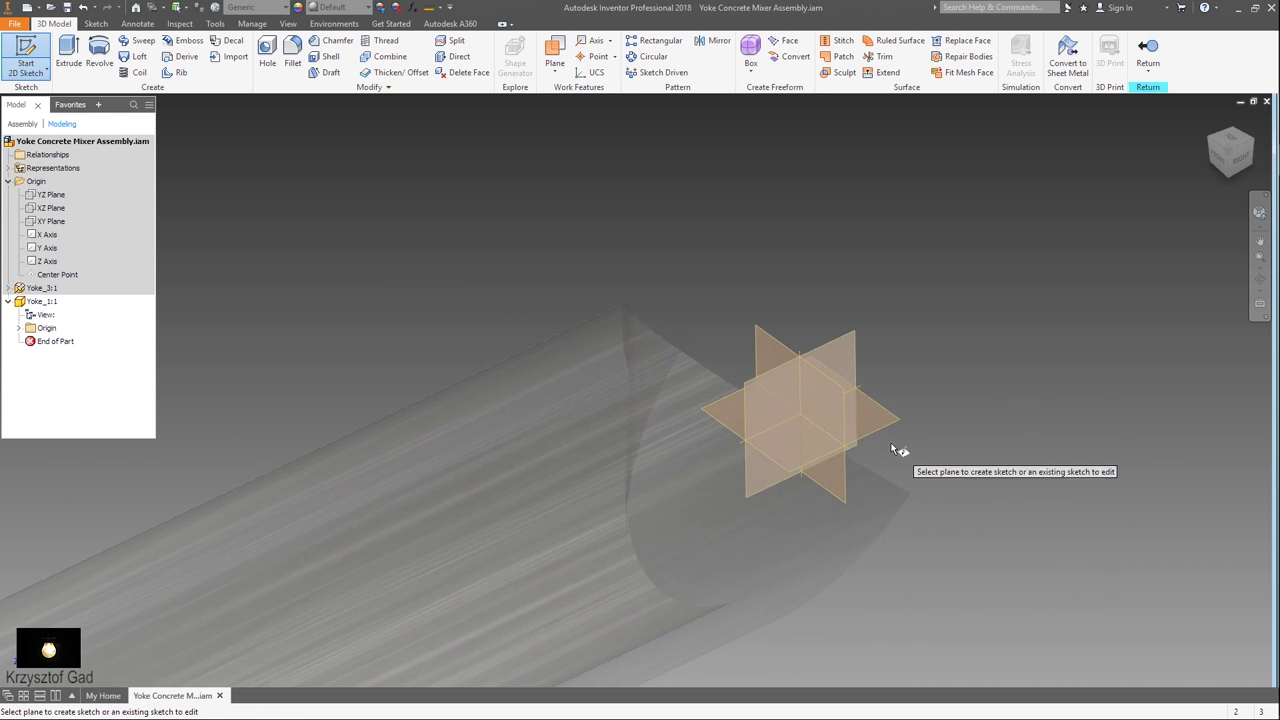
pyautogui.click(892, 411)
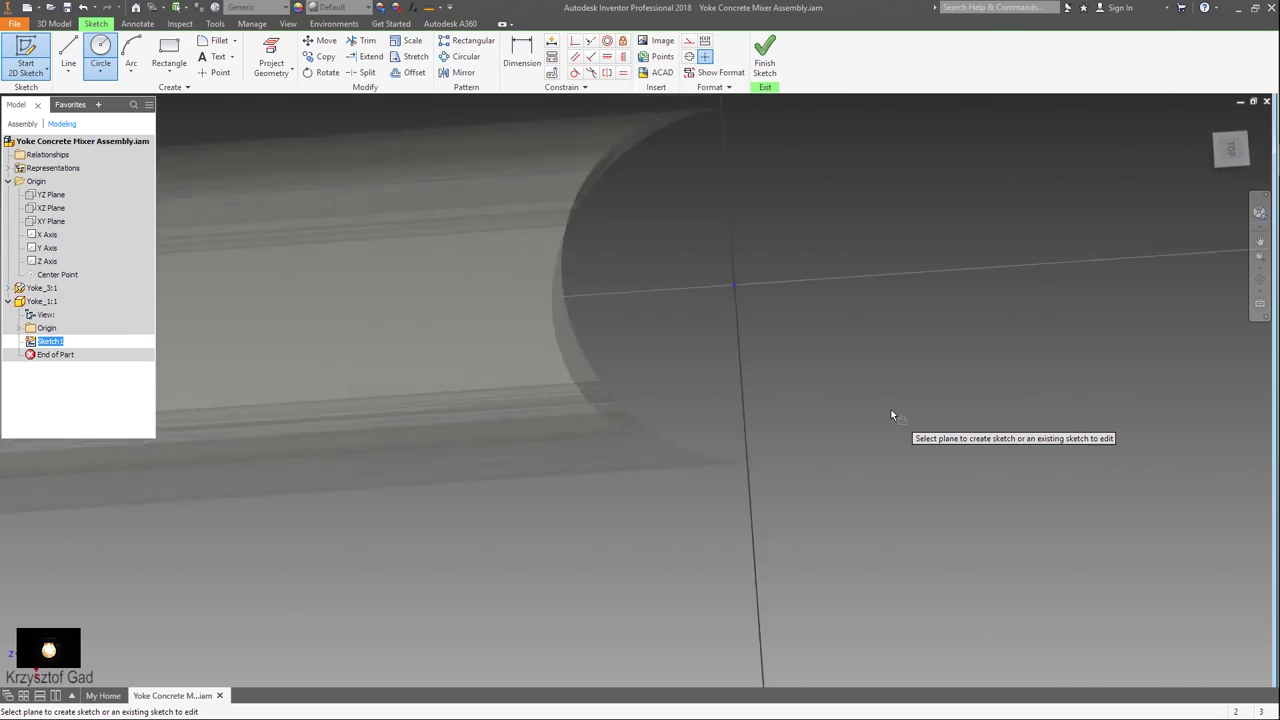
pyautogui.click(100, 55)
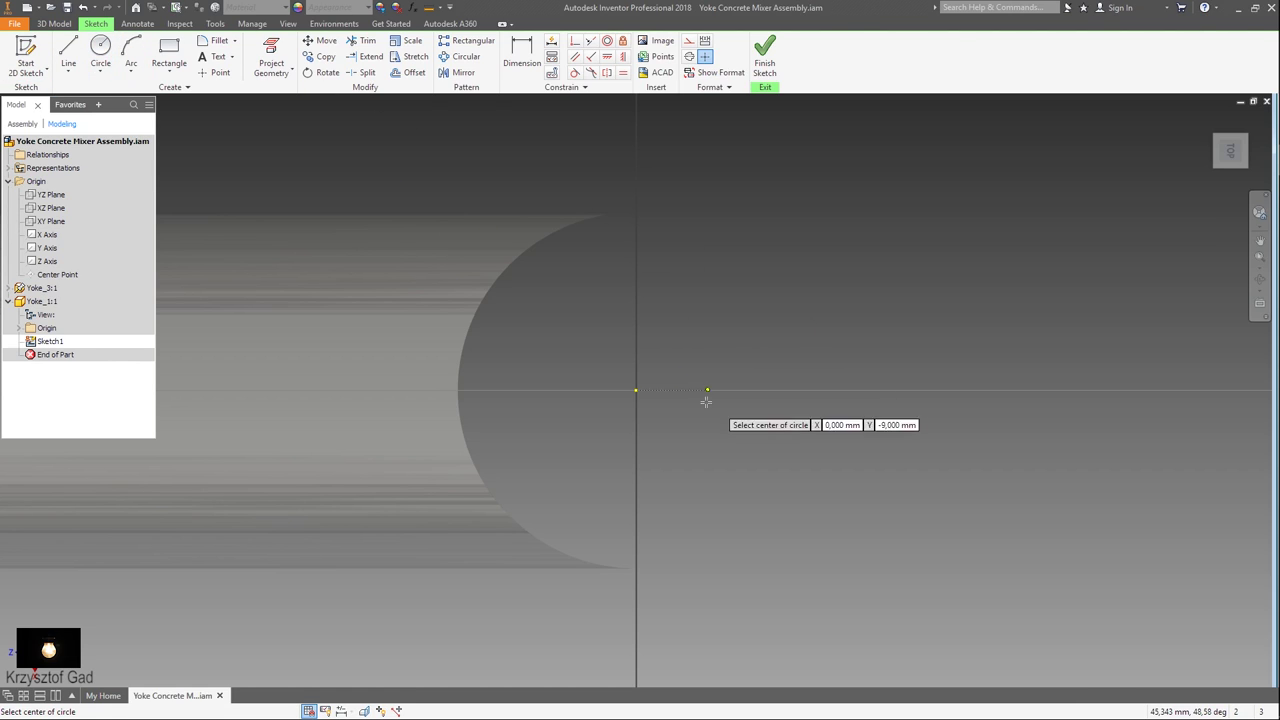
pyautogui.click(636, 390)
pyautogui.write('50')
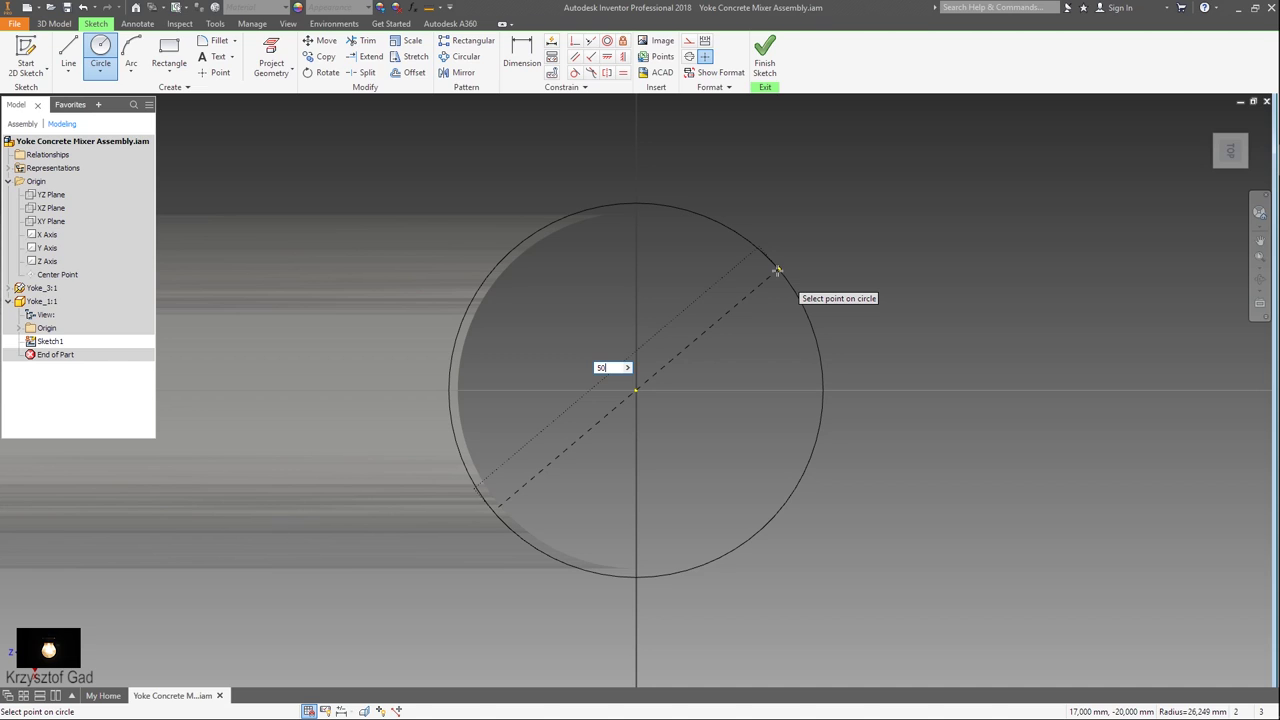
pyautogui.press('Return')
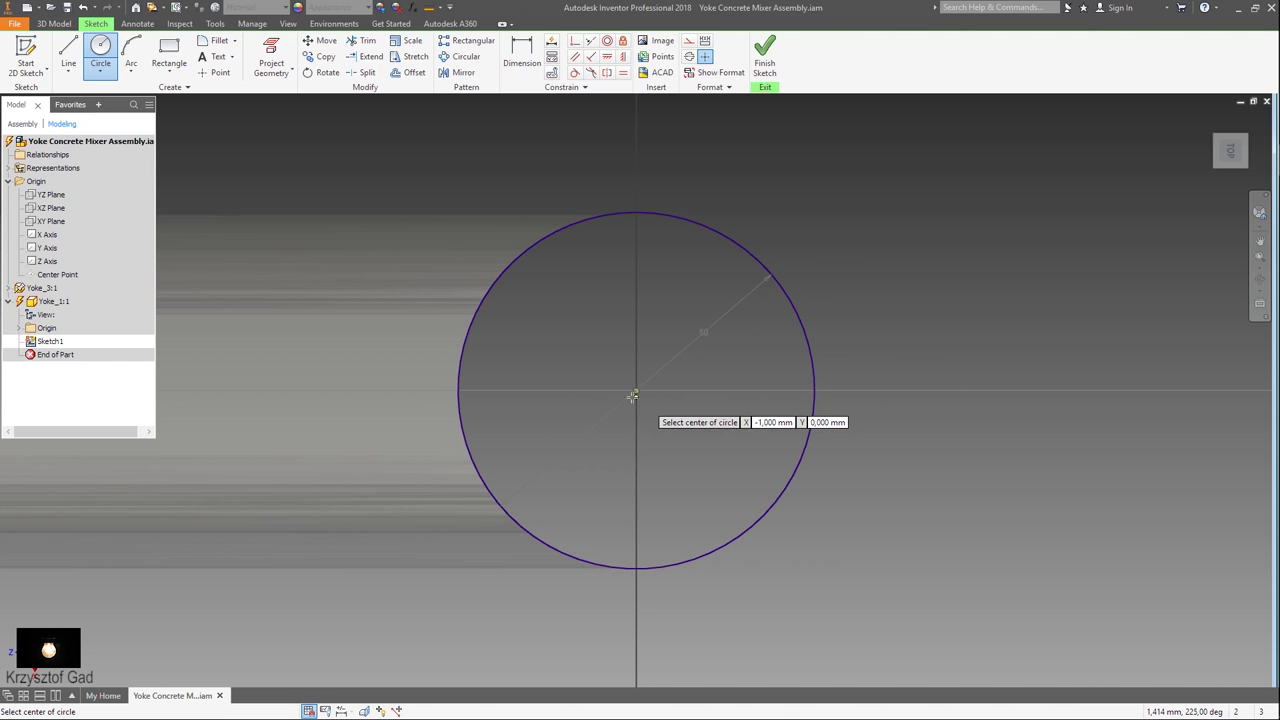
pyautogui.click(636, 390)
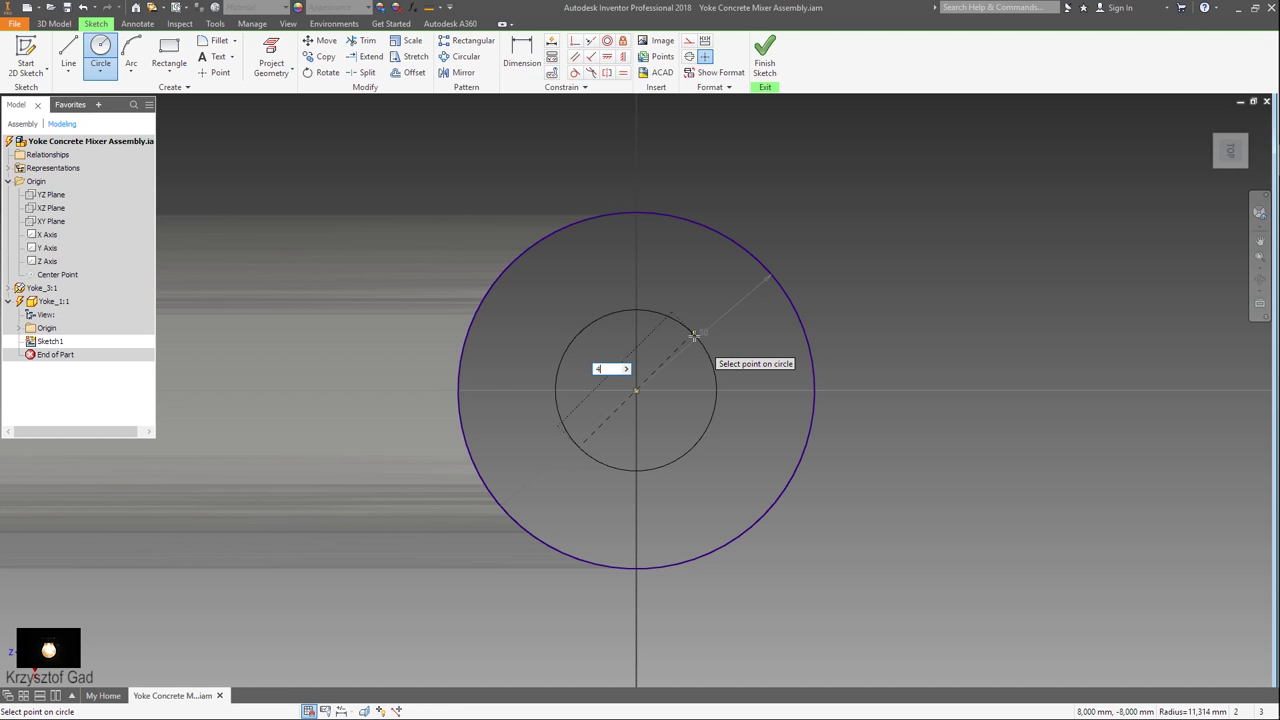
pyautogui.write('0')
pyautogui.press('Return')
pyautogui.rightClick(693, 336)
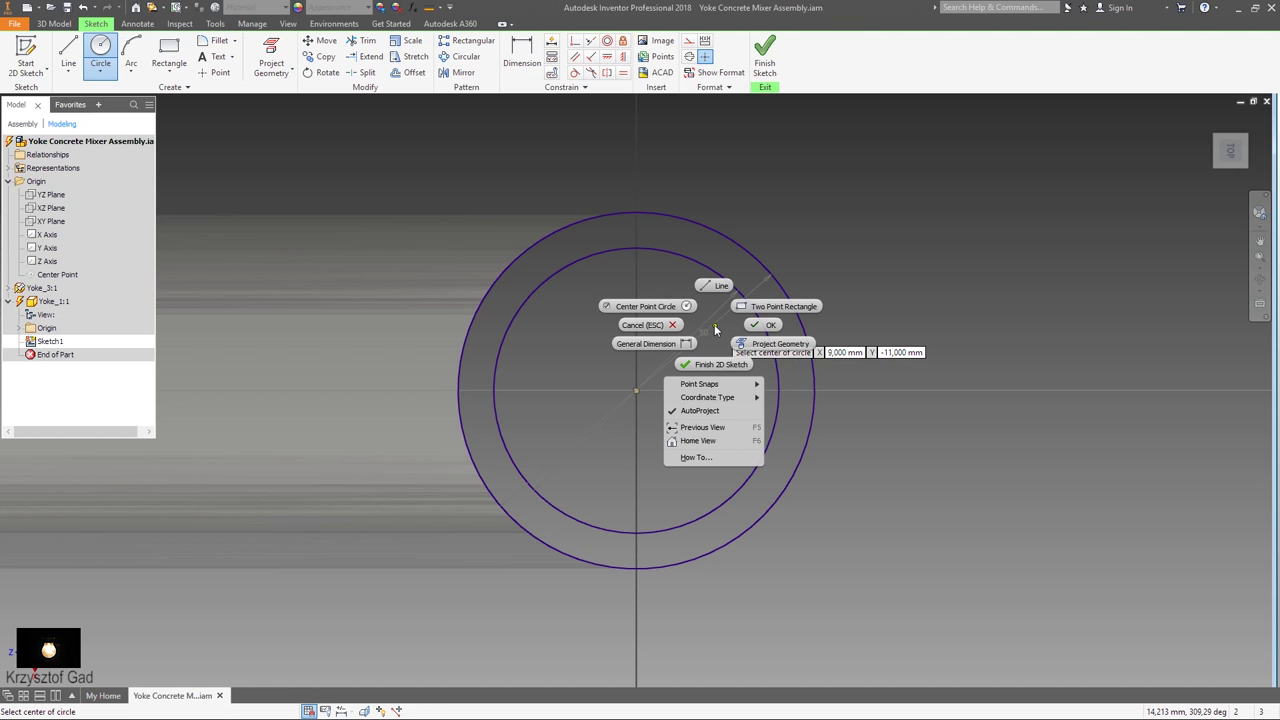
pyautogui.click(722, 362)
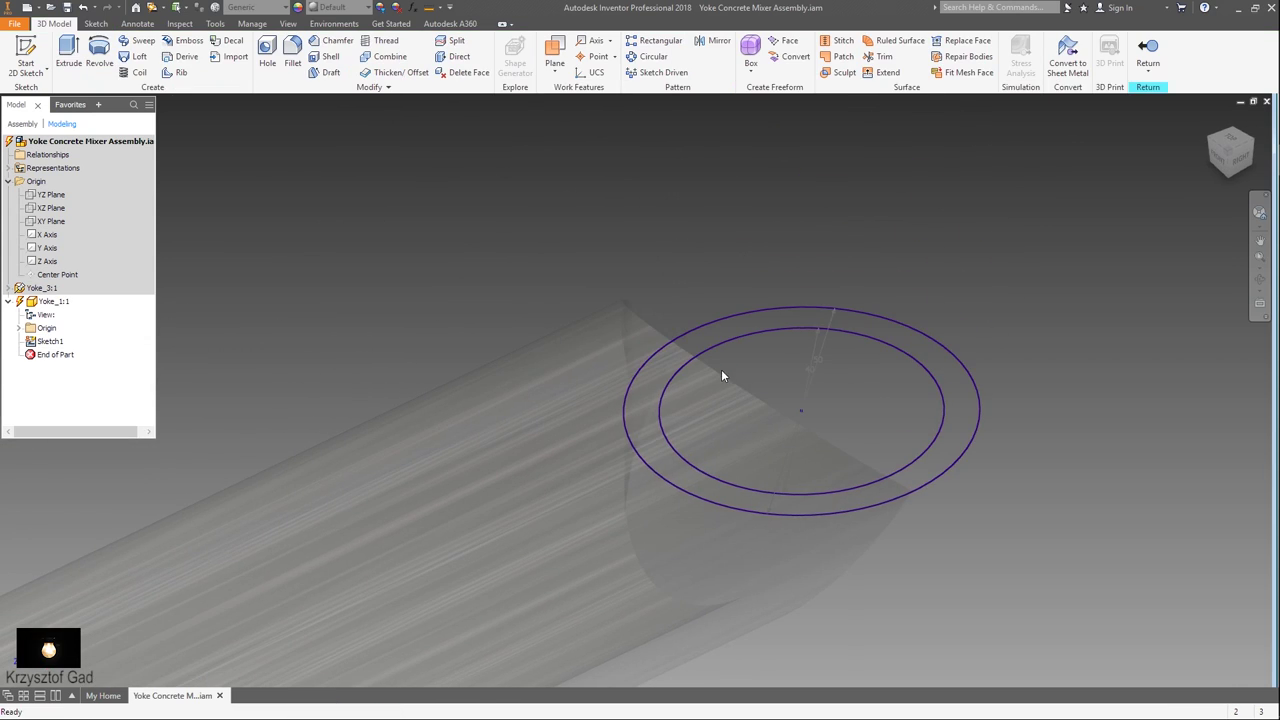
# Extrude the ring asymmetrically, 40 mm one way and 20 mm the other, into a hollow sleeve
pyautogui.rightClick(759, 318)
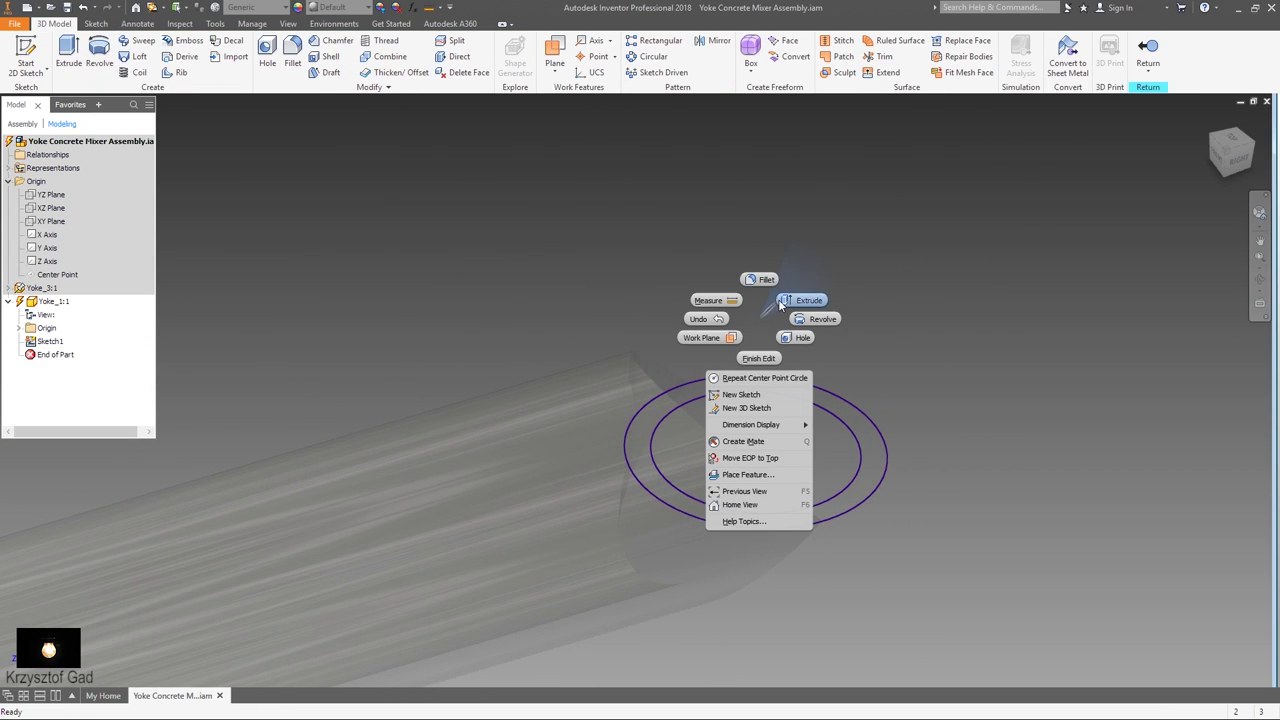
pyautogui.click(782, 306)
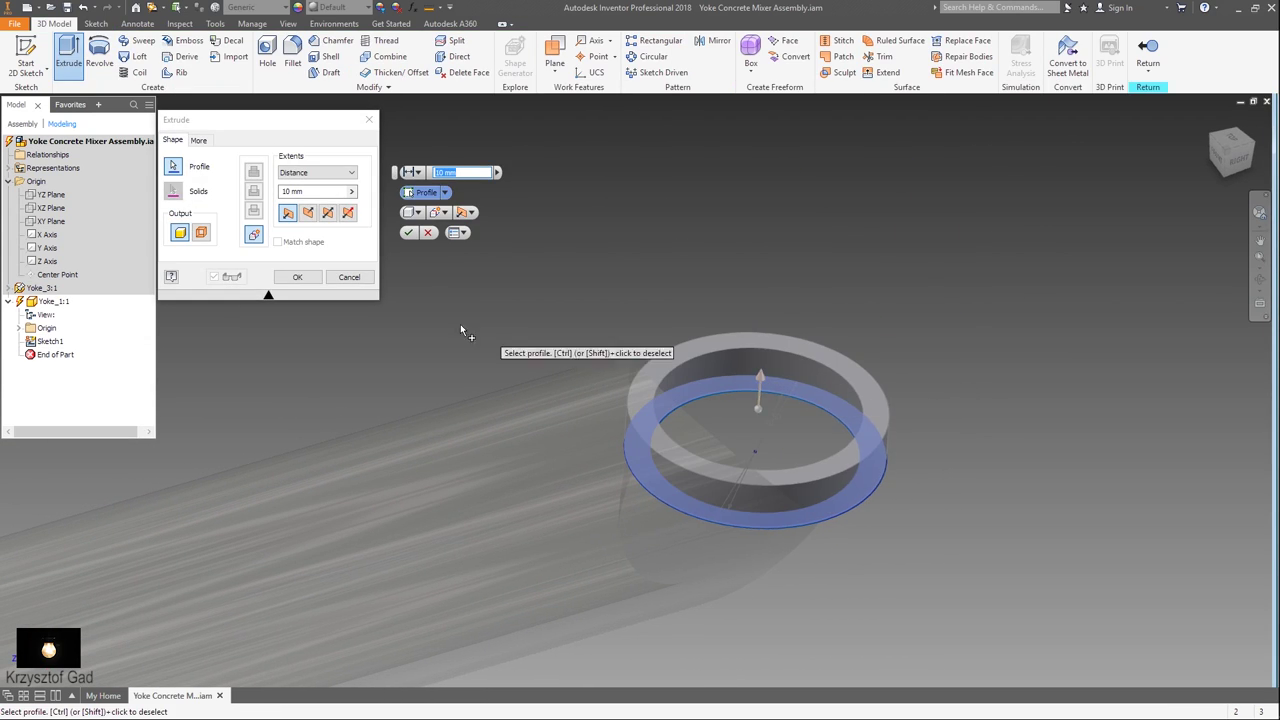
pyautogui.scroll(-2, 460, 324)
pyautogui.write('40')
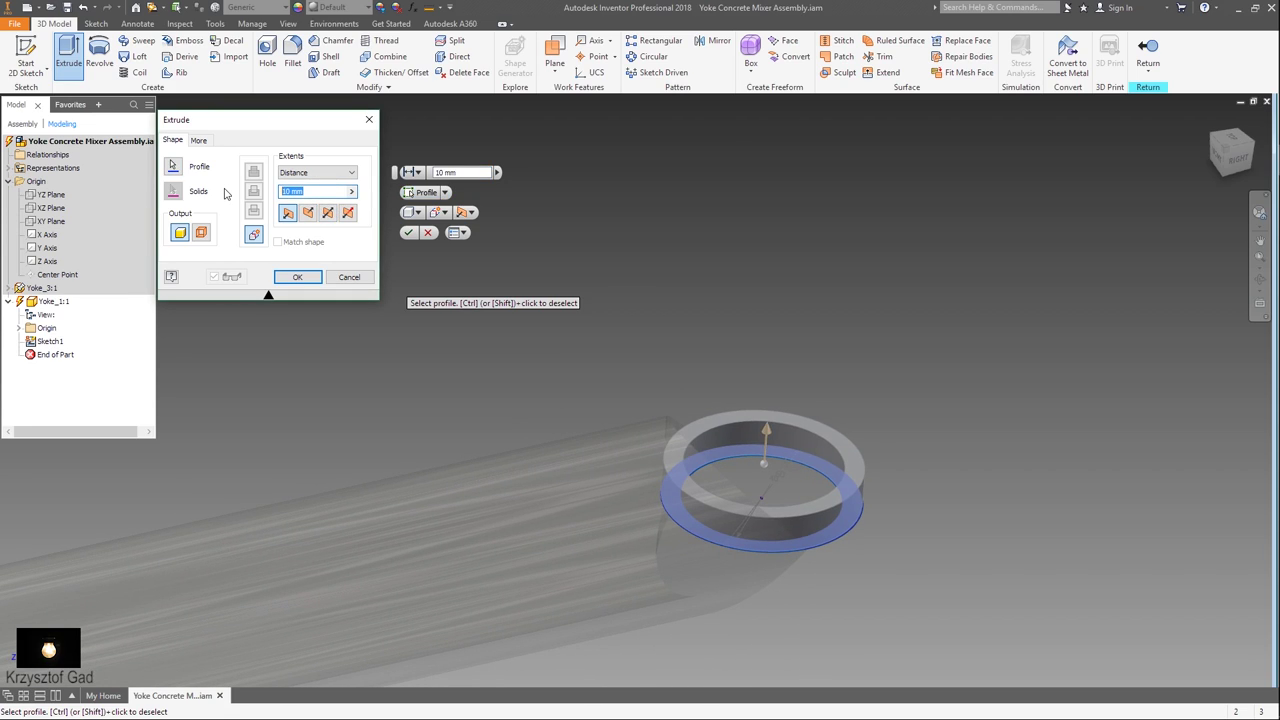
pyautogui.click(348, 212)
pyautogui.click(427, 196)
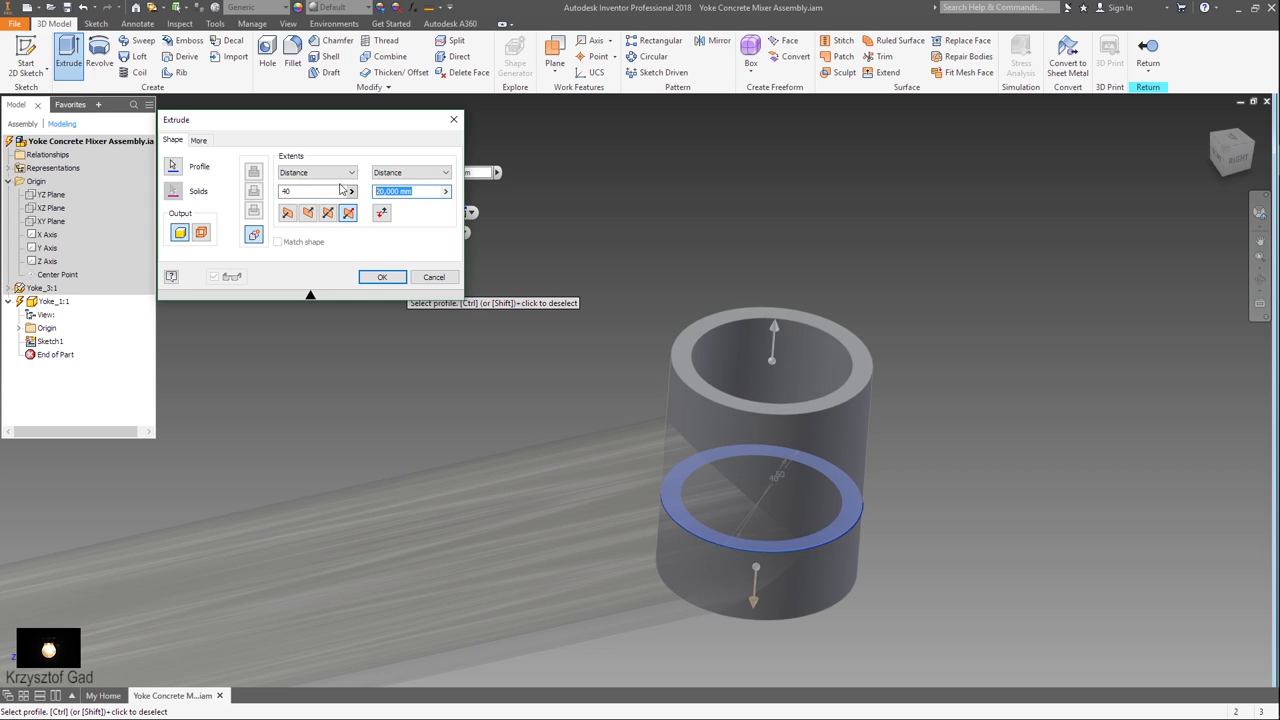
pyautogui.press('Return')
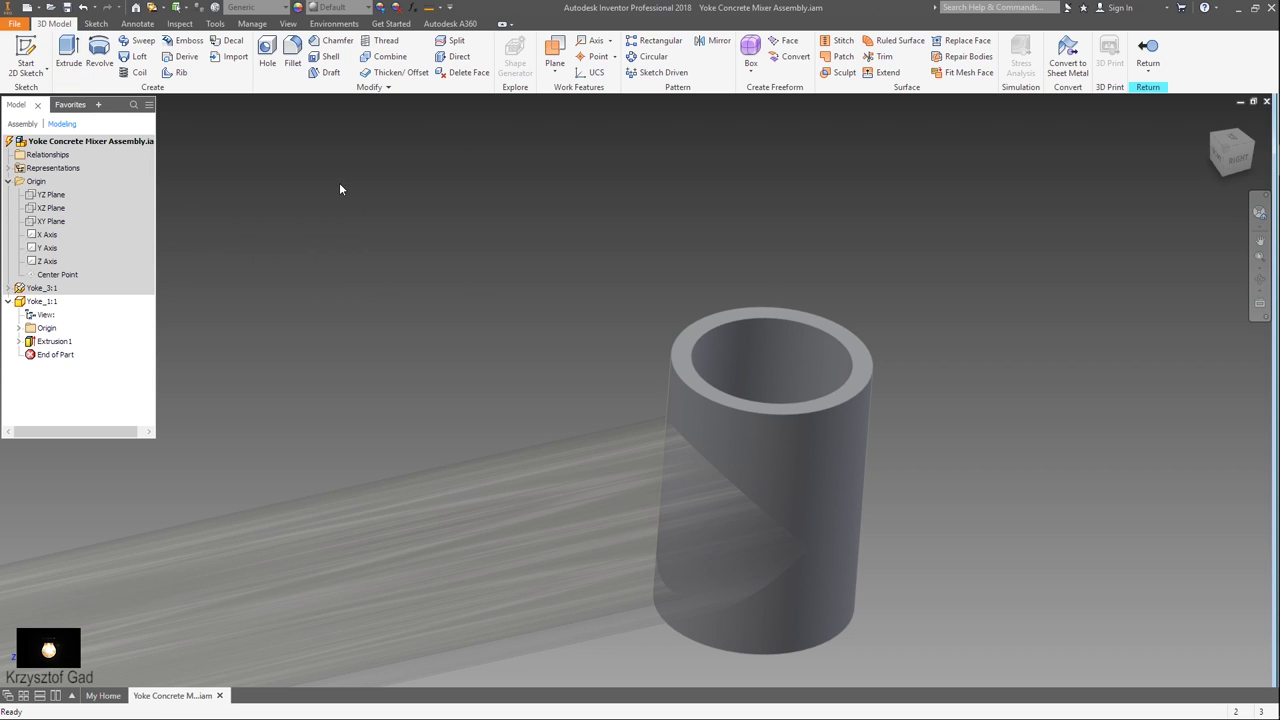
pyautogui.scroll(-2, 474, 279)
pyautogui.click(215, 23)
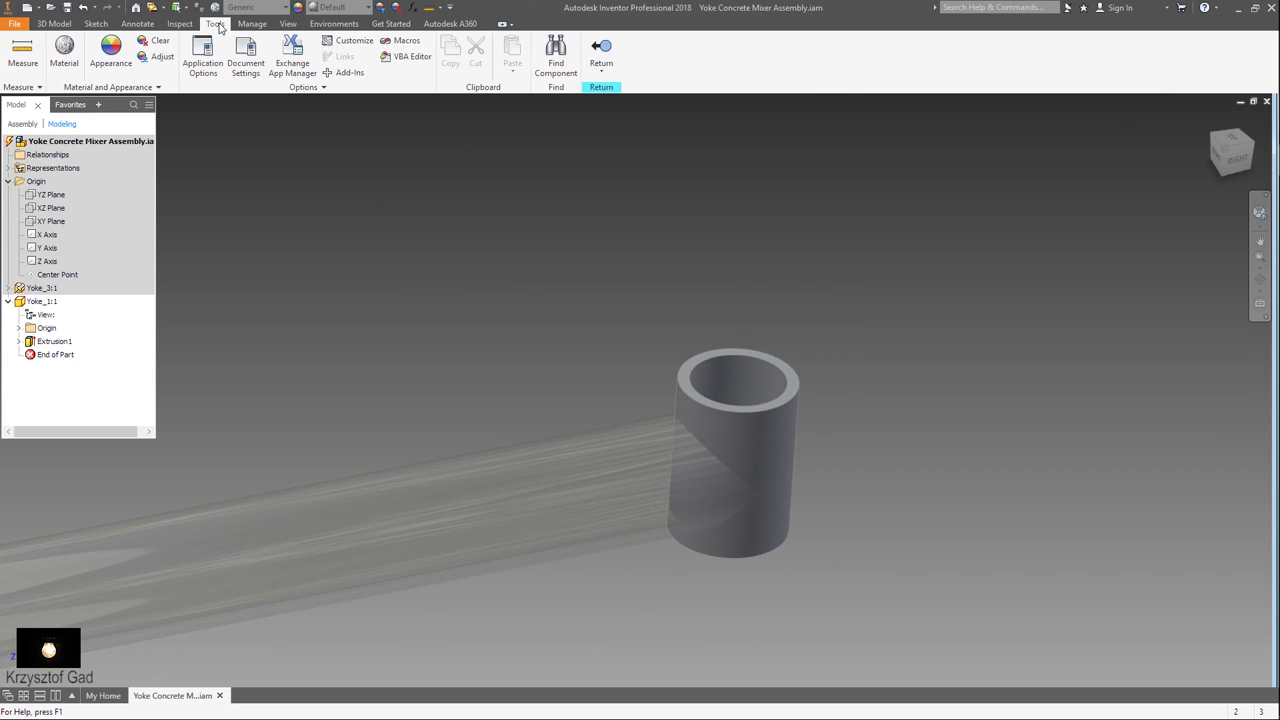
# Apply the Smooth - Ivory appearance to Yoke_1:1 and close the Appearance Browser
pyautogui.click(103, 55)
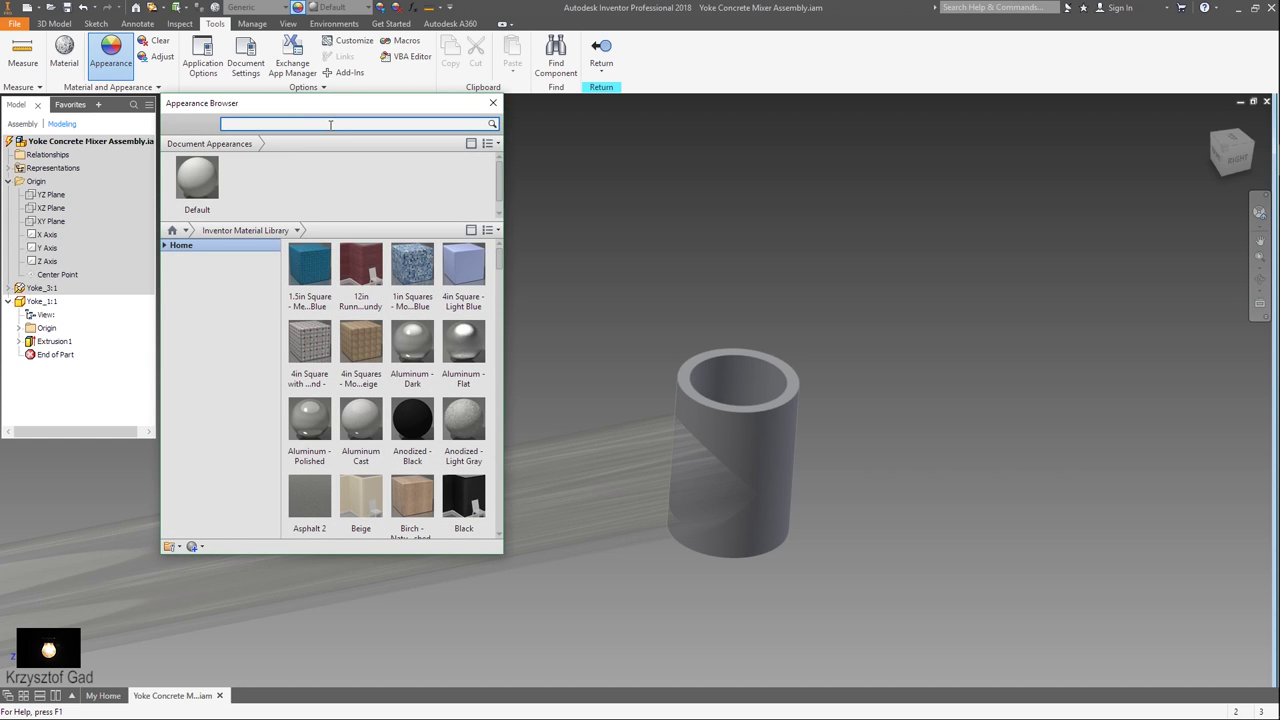
pyautogui.write('Smoo')
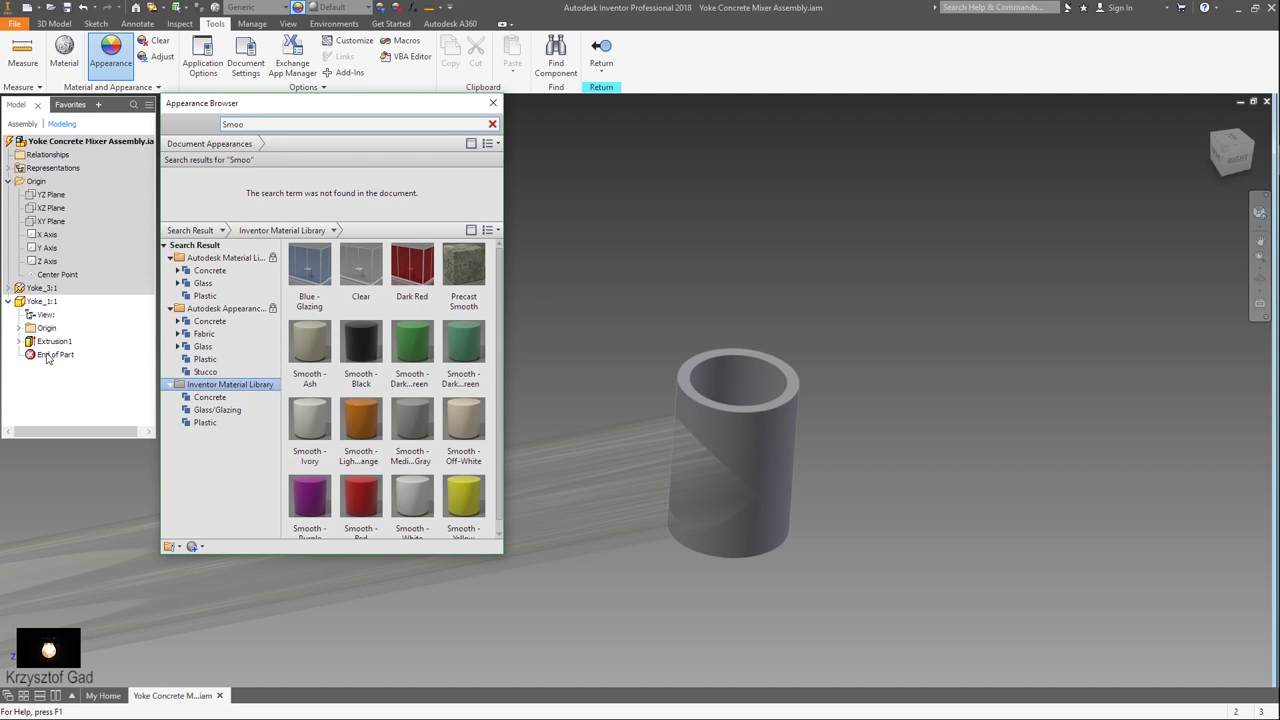
pyautogui.click(42, 302)
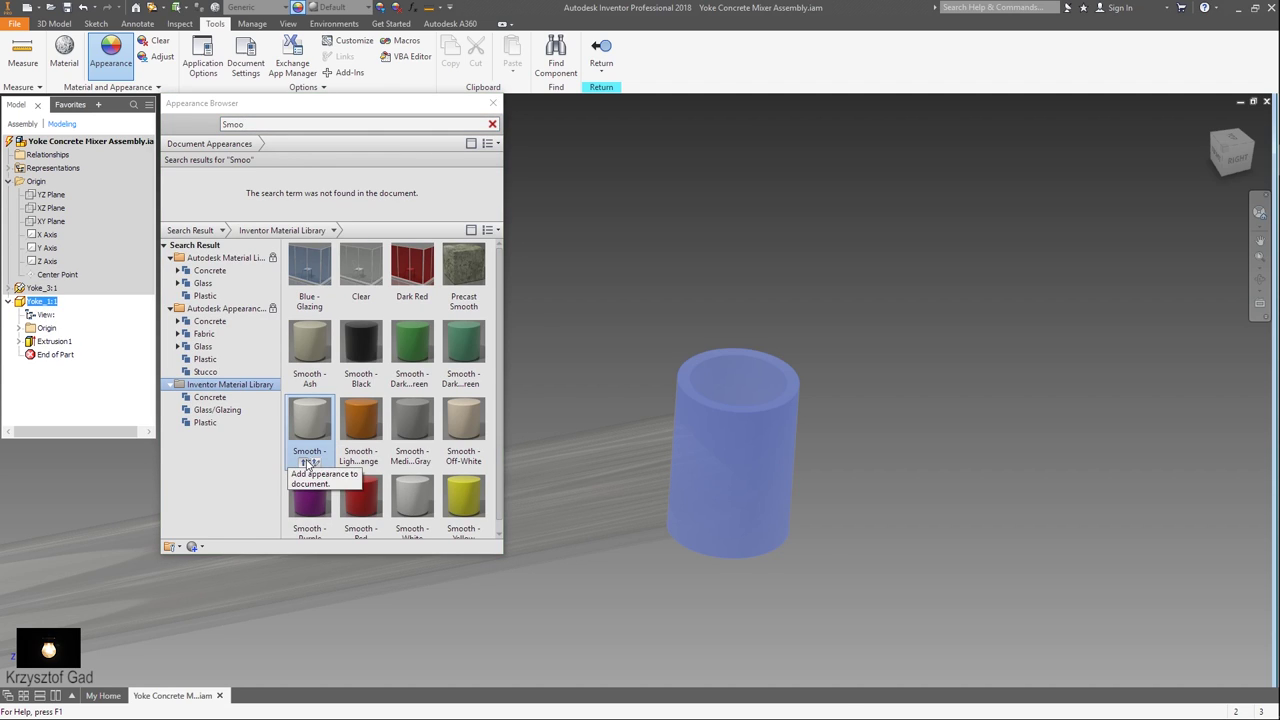
pyautogui.doubleClick(308, 425)
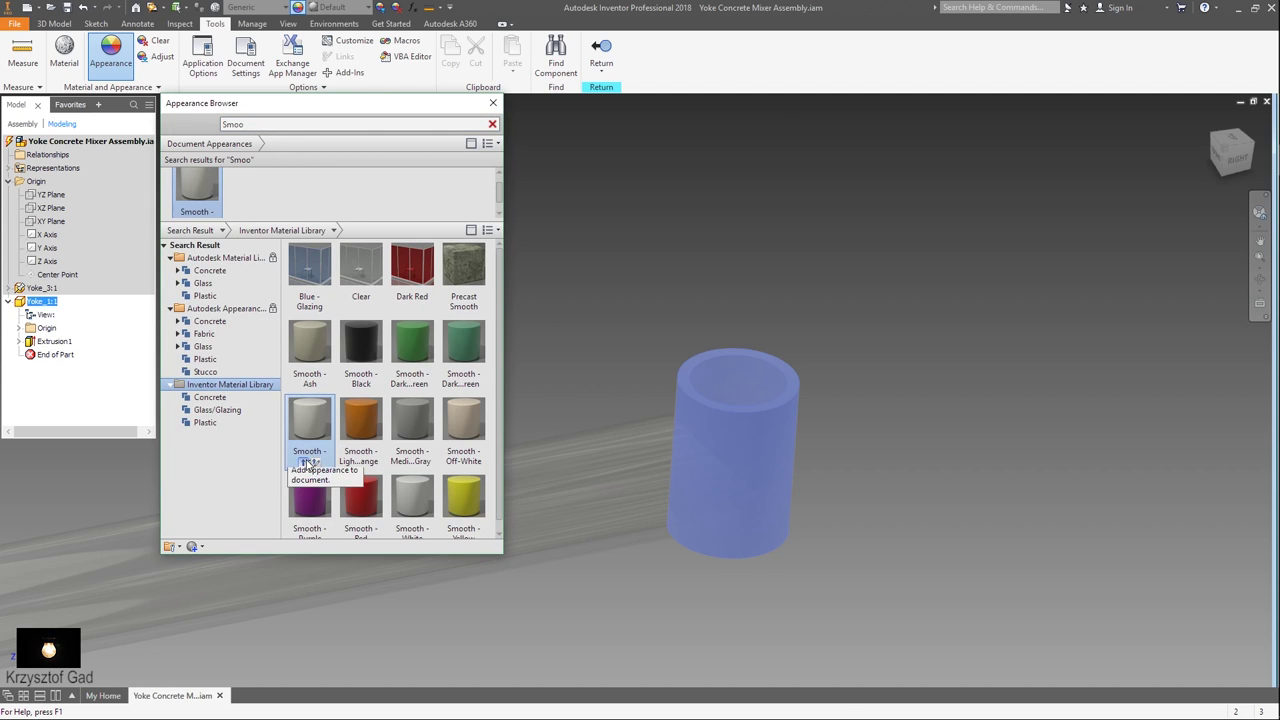
pyautogui.click(492, 104)
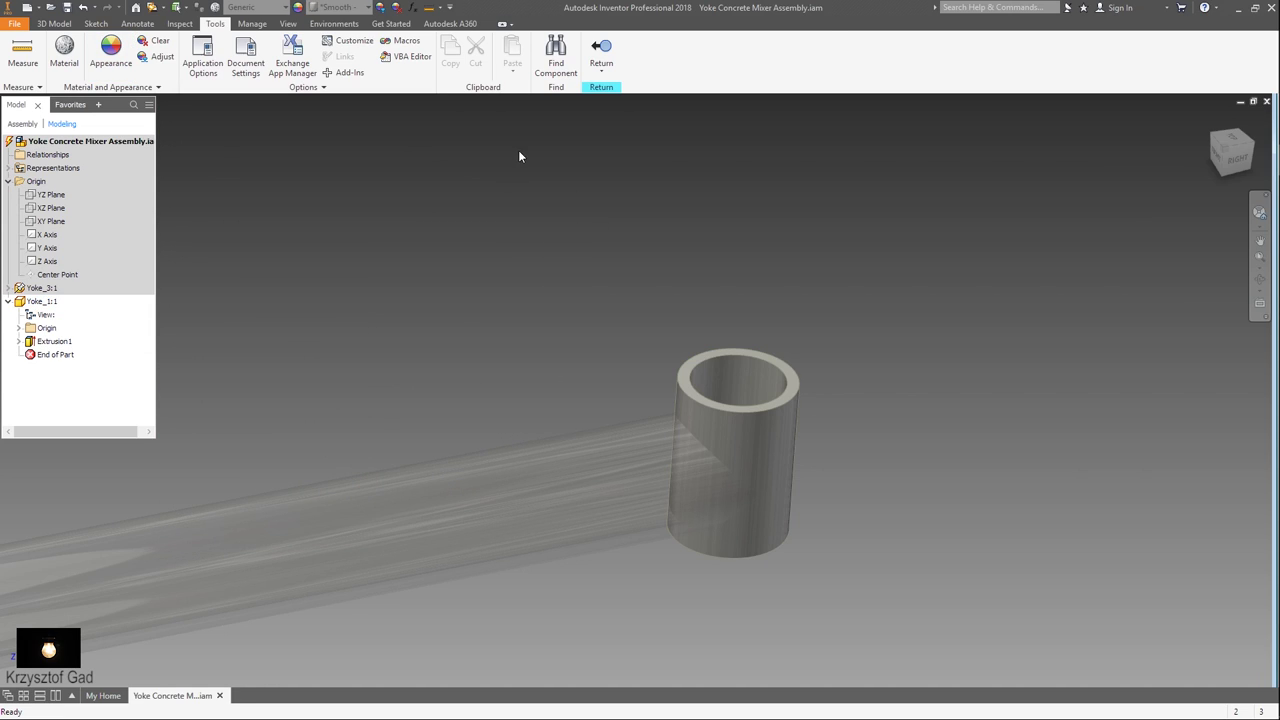
pyautogui.scroll(-2, 300, 198)
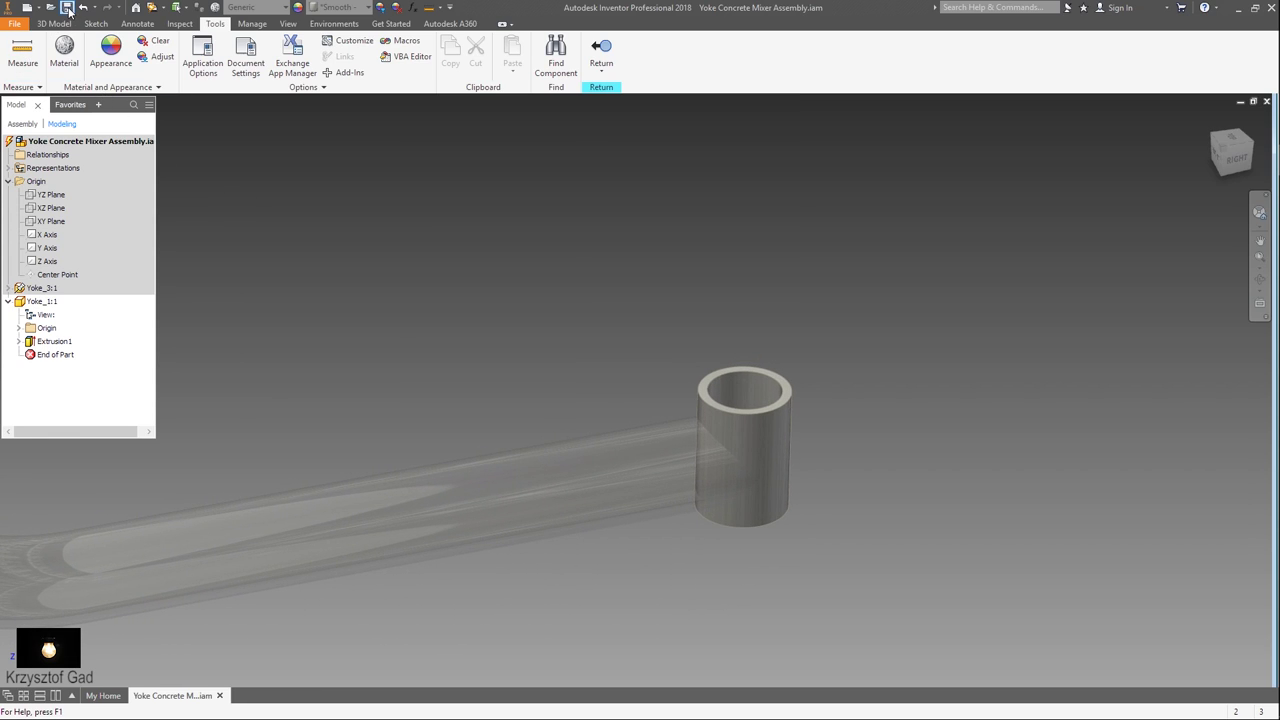
# Return to the assembly and create in-place part Yoke_4 anchored at the Center Point
pyautogui.click(601, 50)
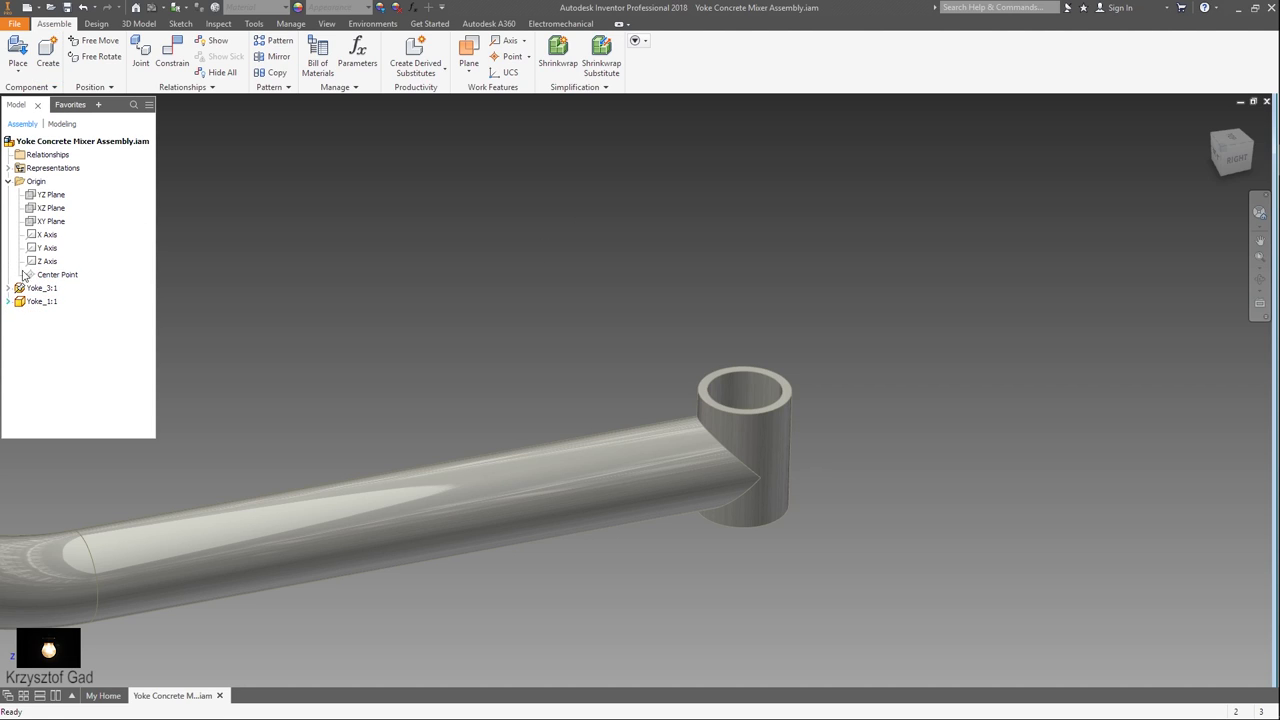
pyautogui.click(47, 55)
pyautogui.write('Yoke_4')
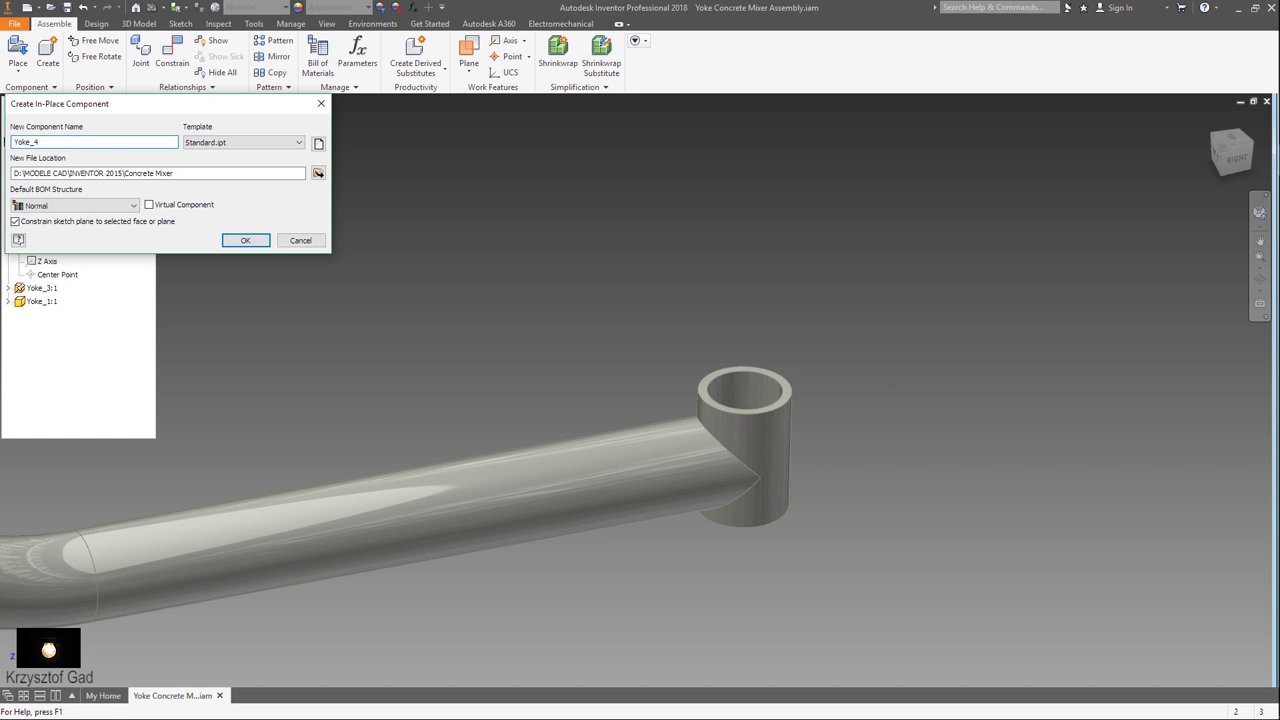
pyautogui.press('Return')
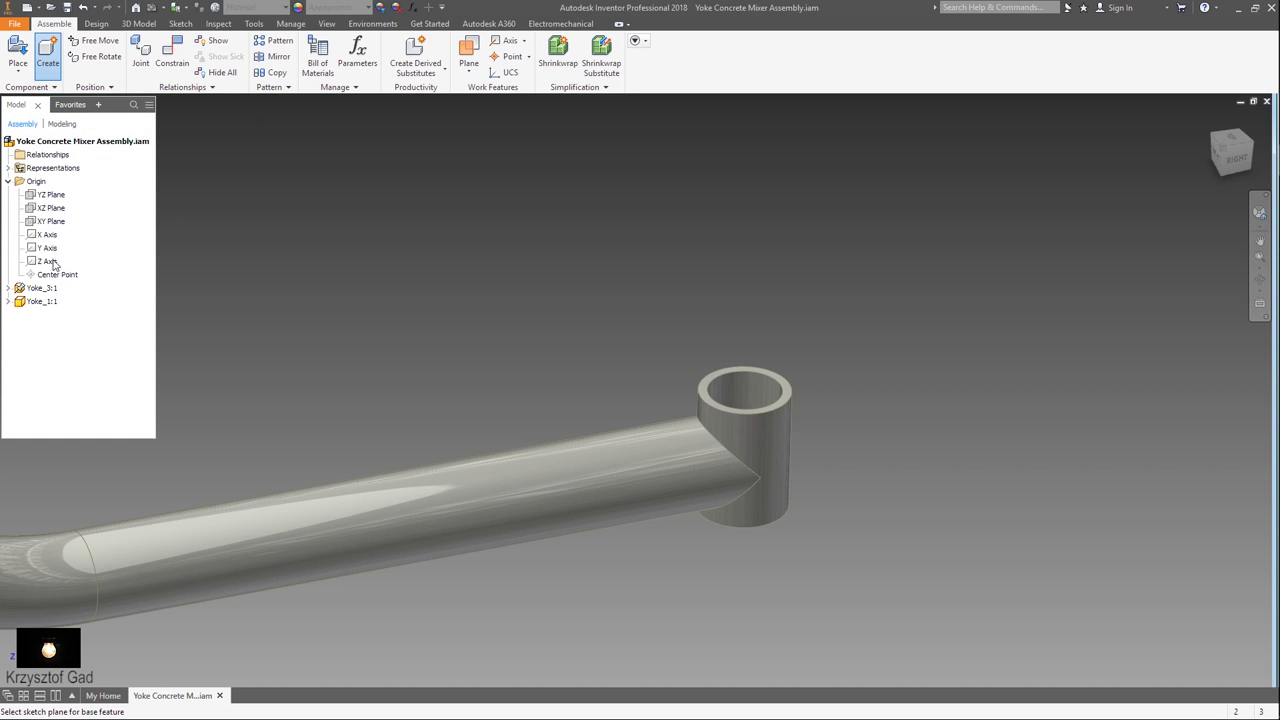
pyautogui.click(53, 278)
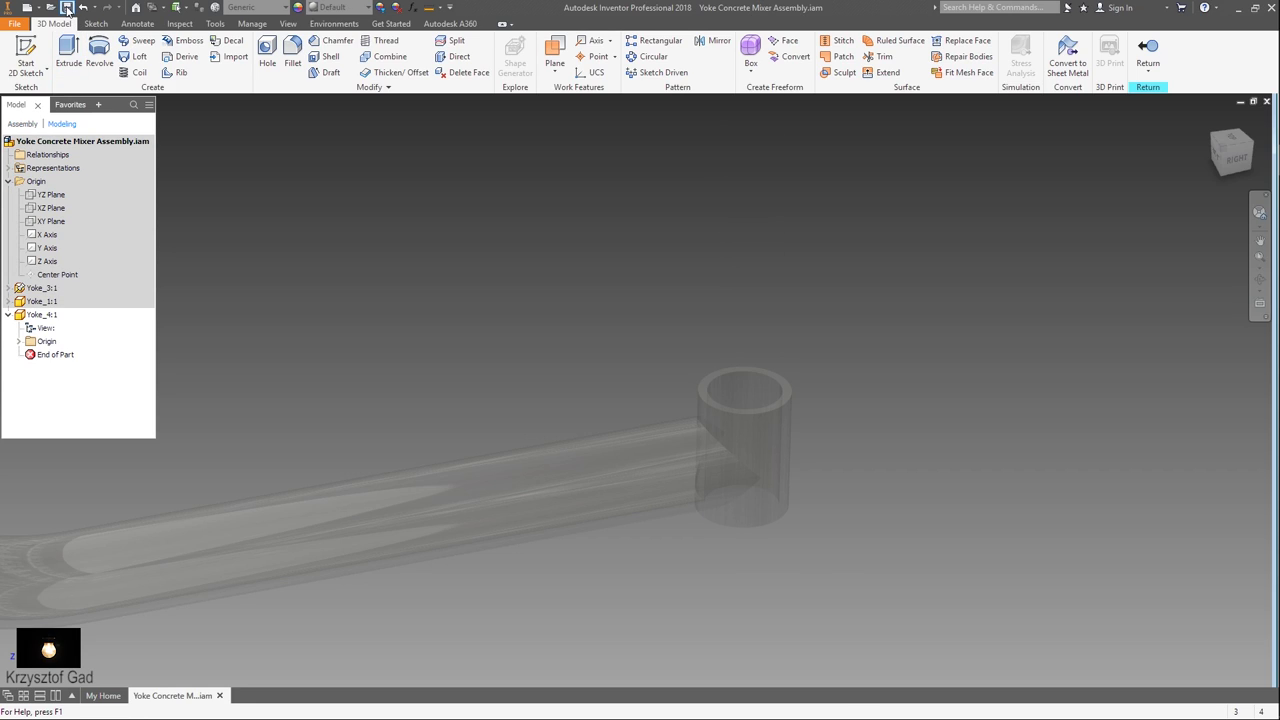
# In Yoke_4, sketch a path from the origin: a 570 mm horizontal line, then a vertical line
pyautogui.click(26, 50)
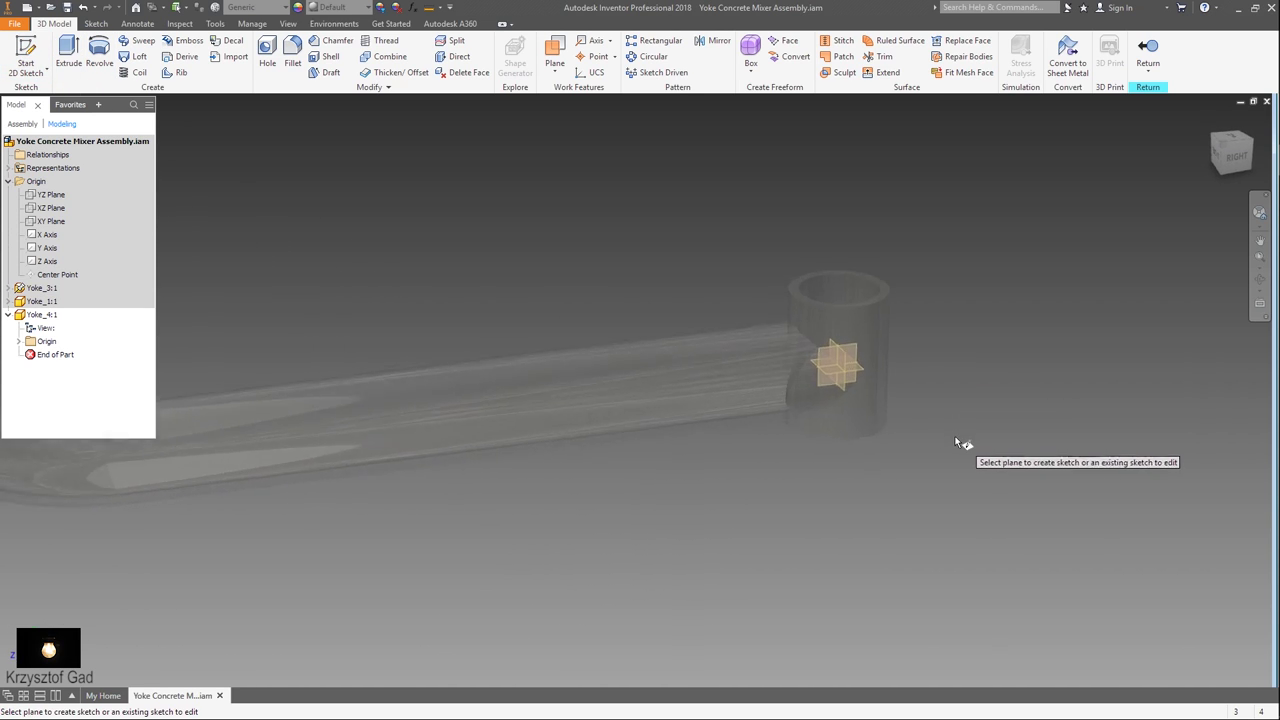
pyautogui.click(794, 356)
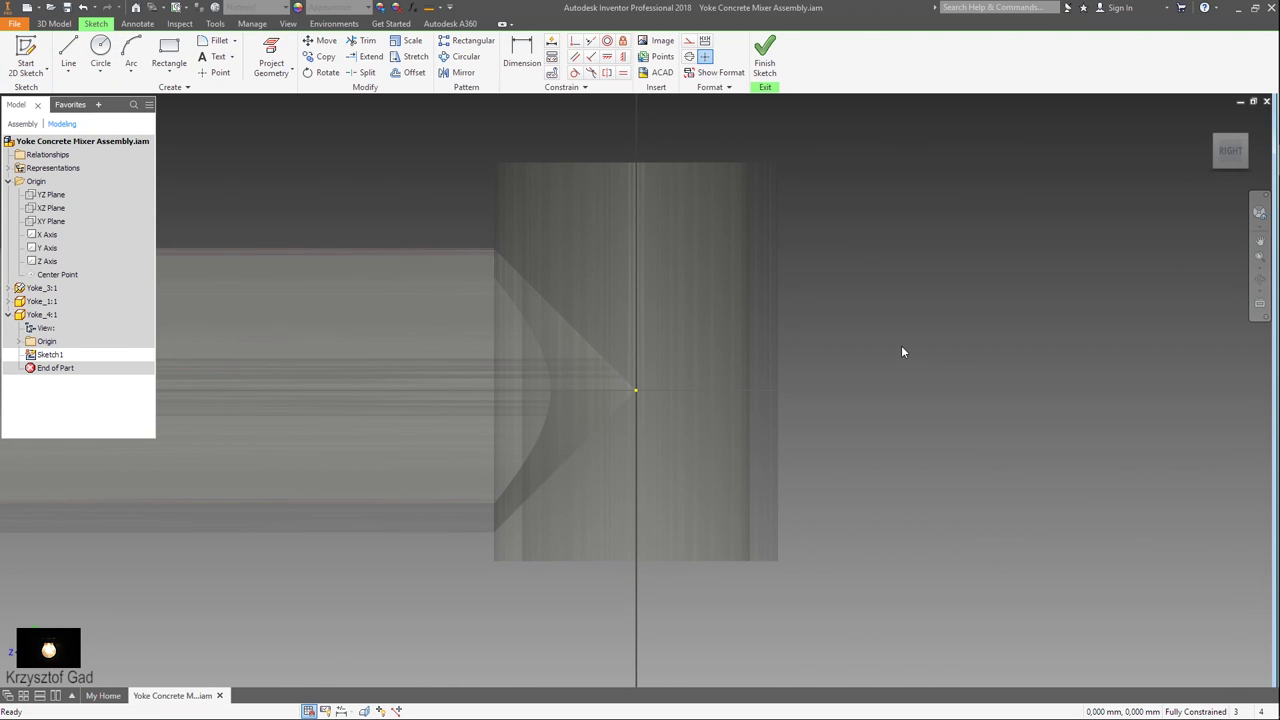
pyautogui.rightClick(902, 346)
pyautogui.click(909, 303)
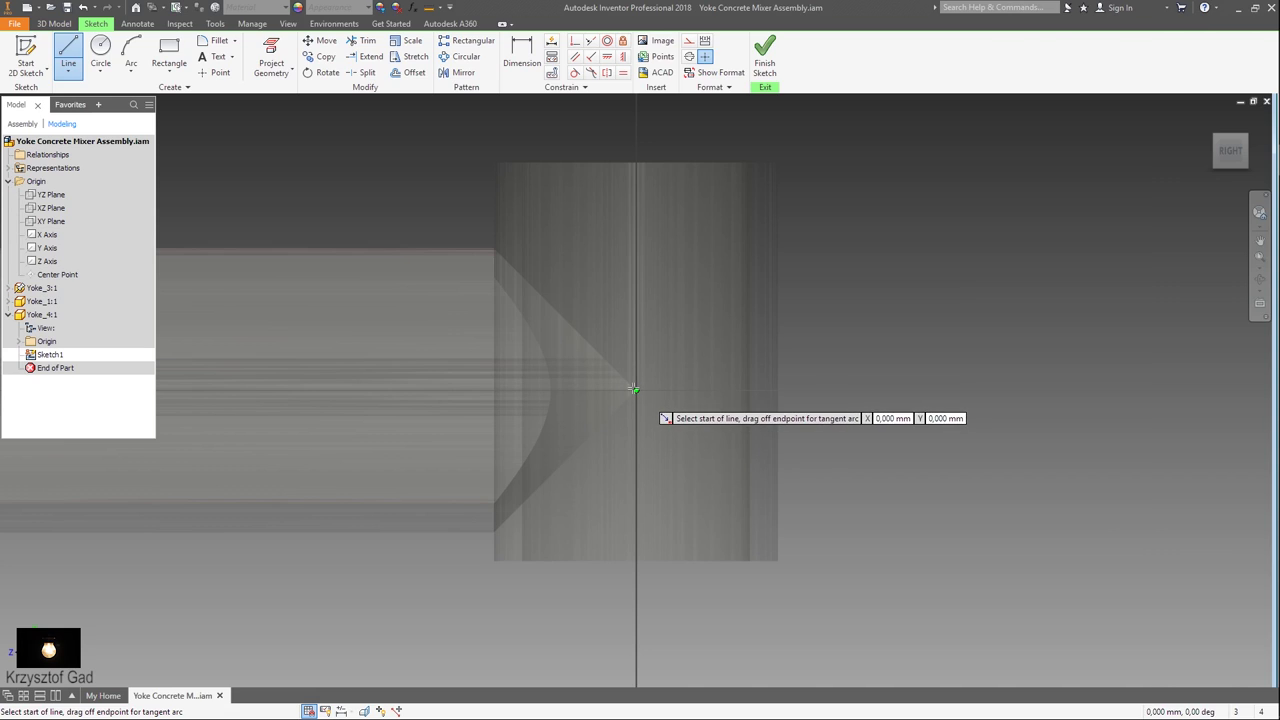
pyautogui.click(634, 389)
pyautogui.write('570')
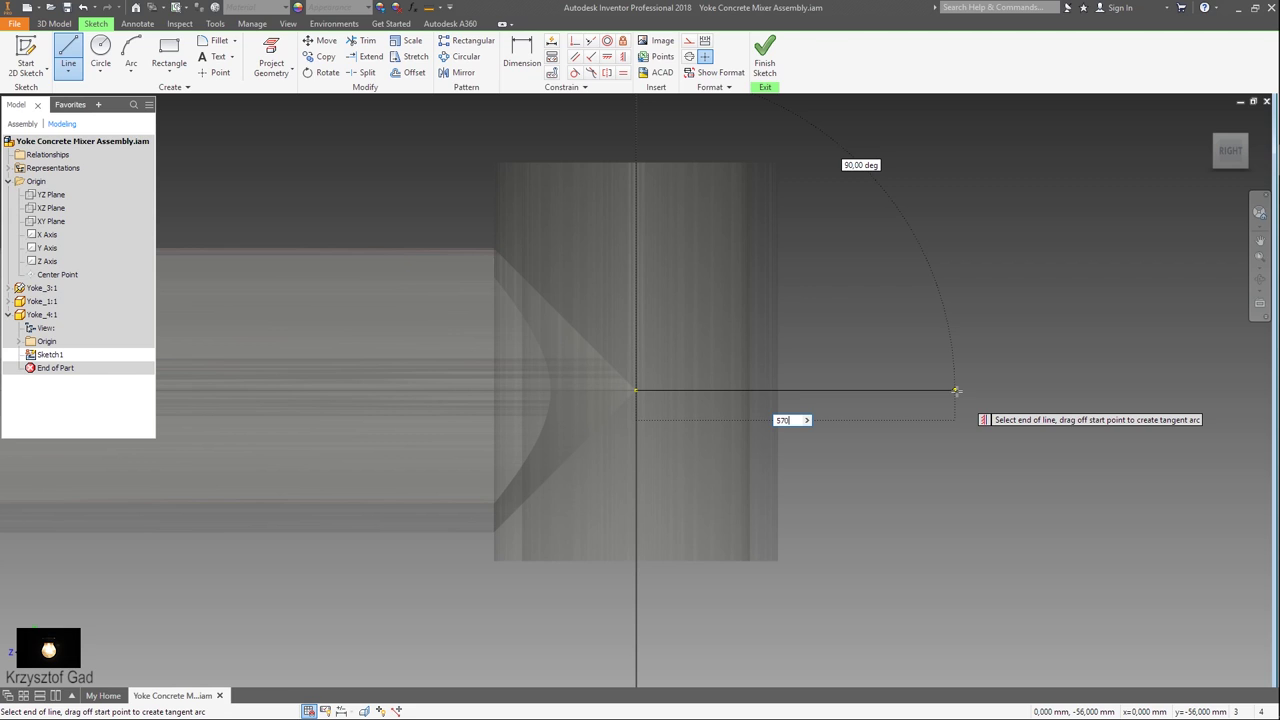
pyautogui.press('Return')
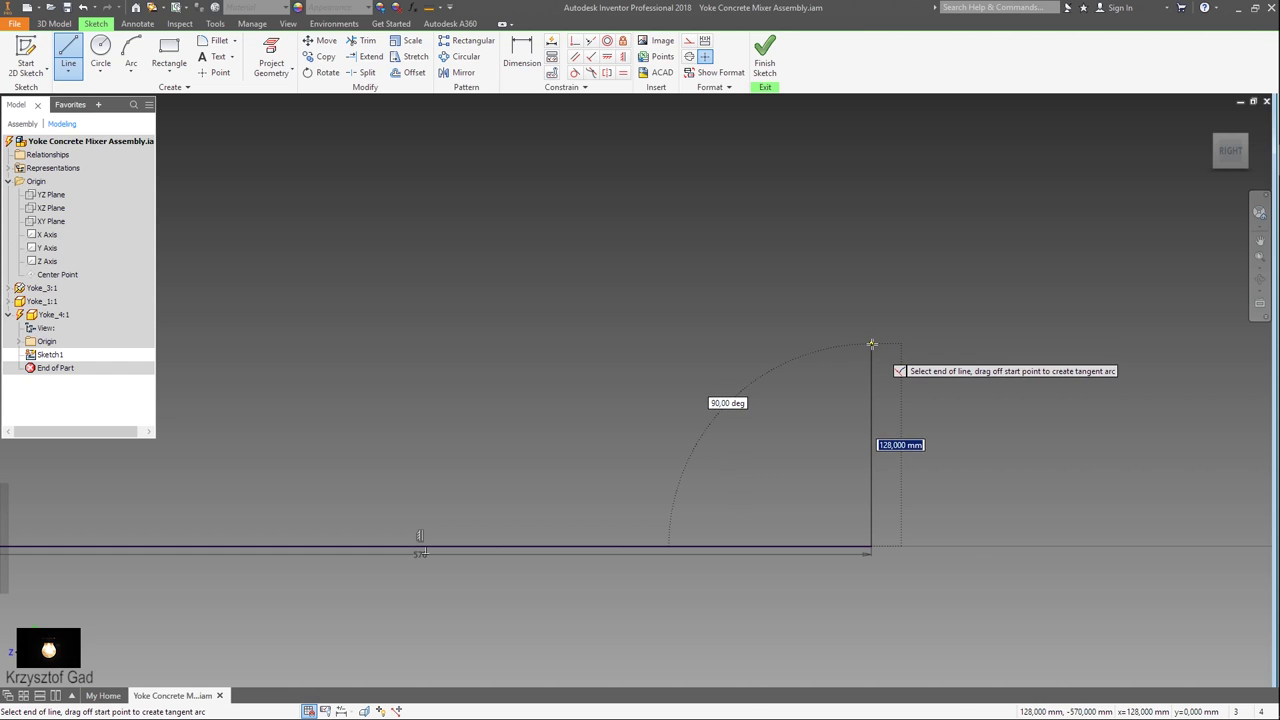
pyautogui.write('337')
pyautogui.press('Return')
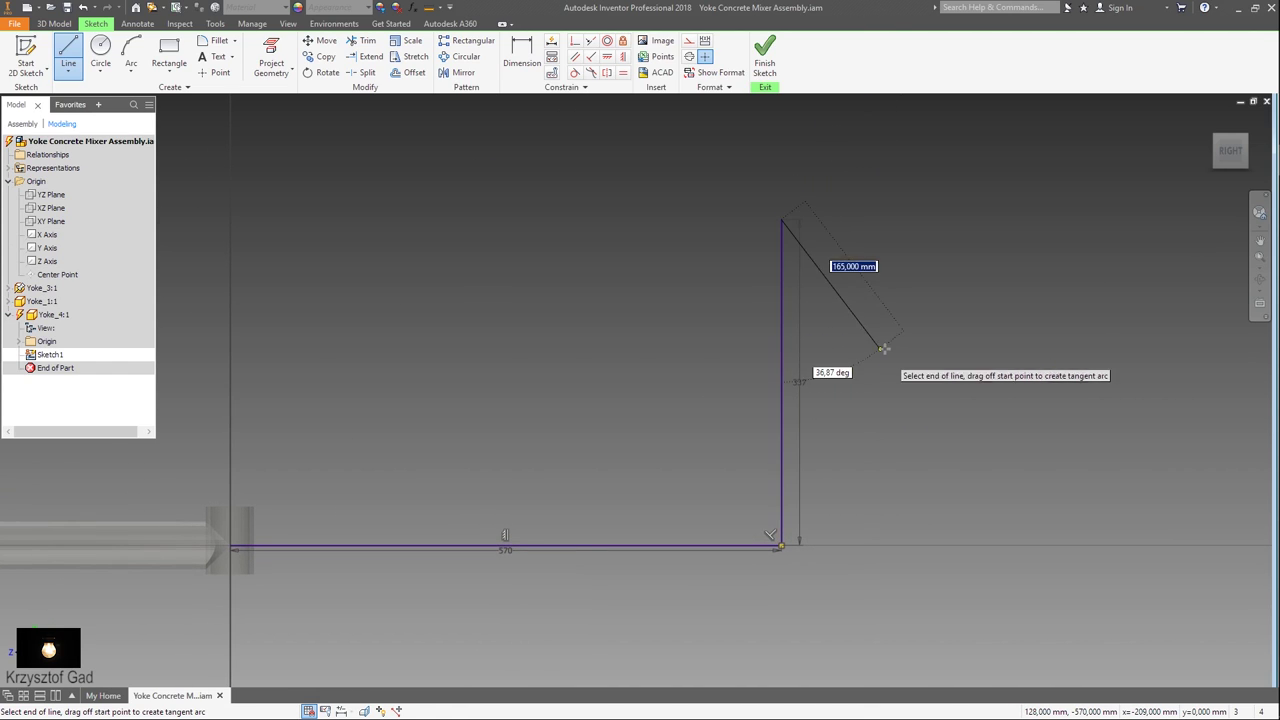
pyautogui.rightClick(820, 347)
pyautogui.click(858, 351)
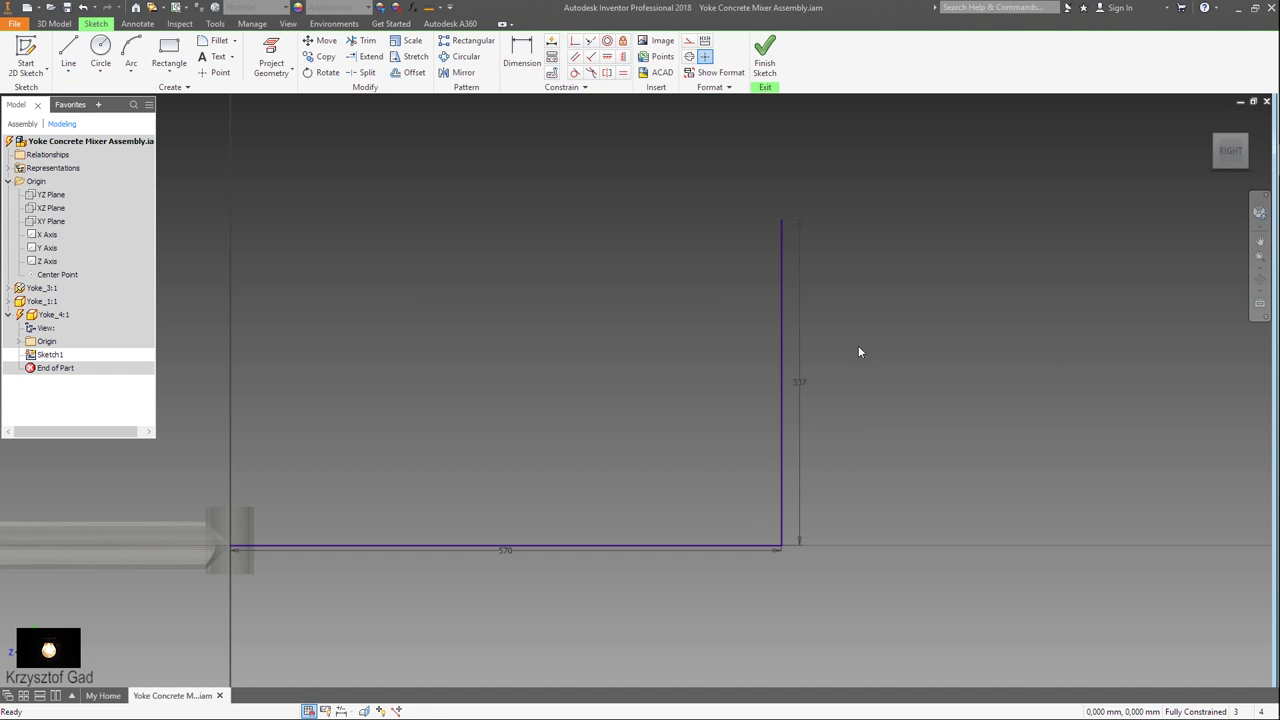
# Round the path's corner with a 200 mm fillet and finish the sketch
pyautogui.click(218, 40)
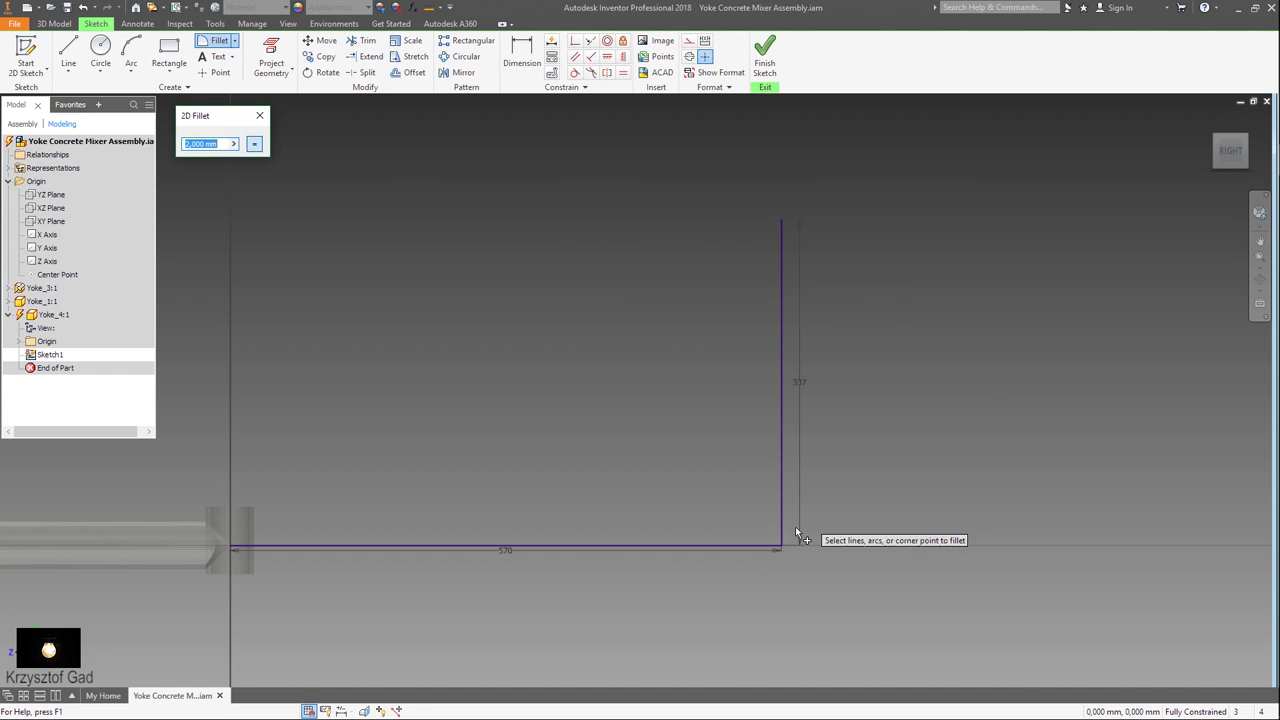
pyautogui.write('2')
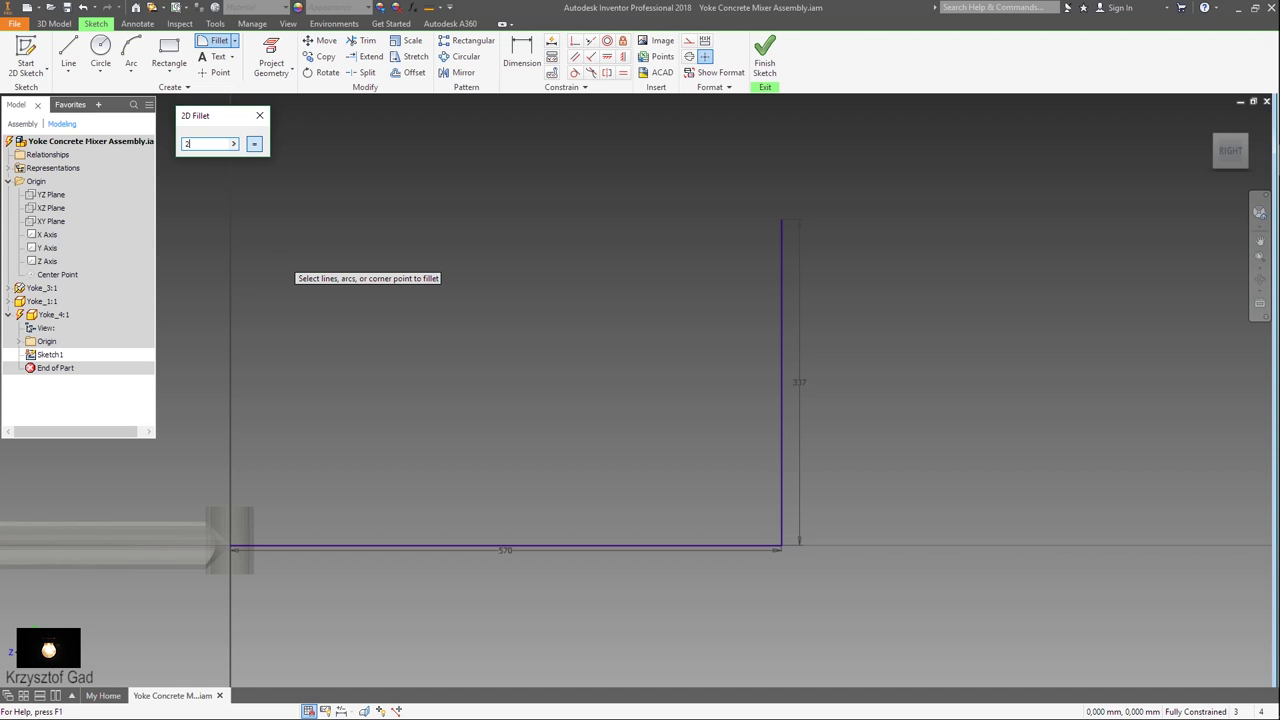
pyautogui.write('00')
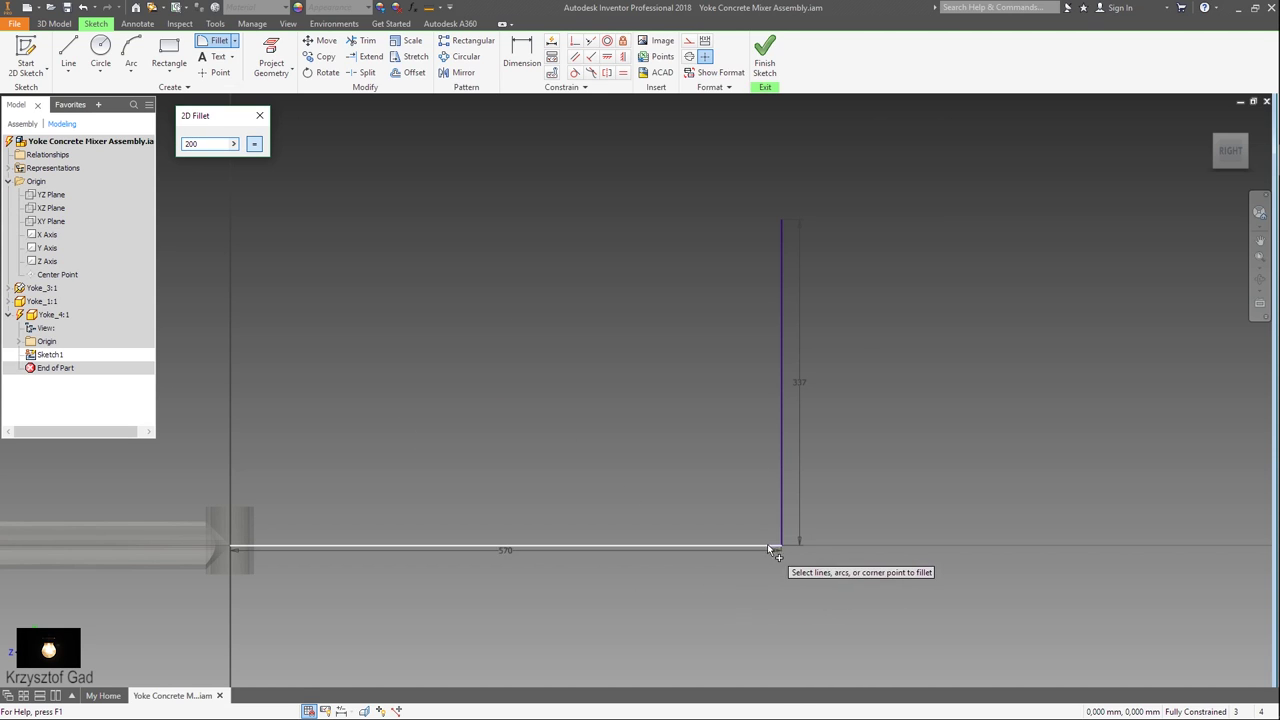
pyautogui.click(782, 542)
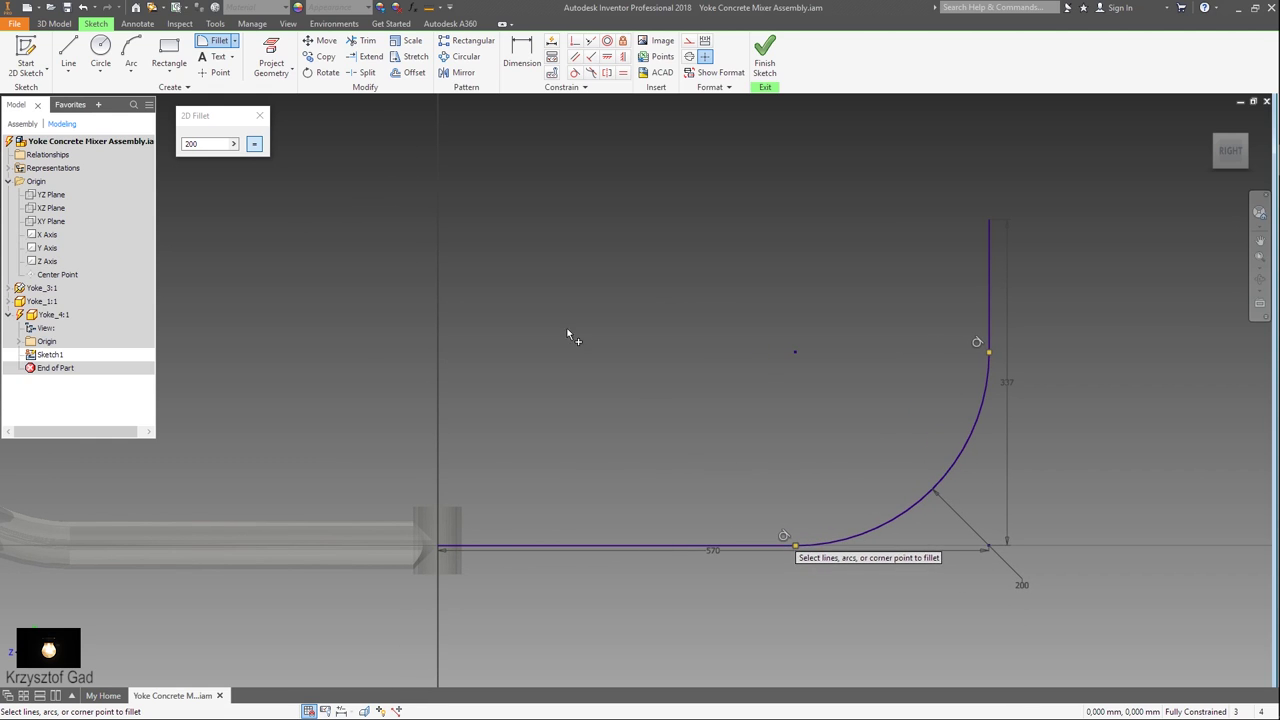
pyautogui.click(763, 55)
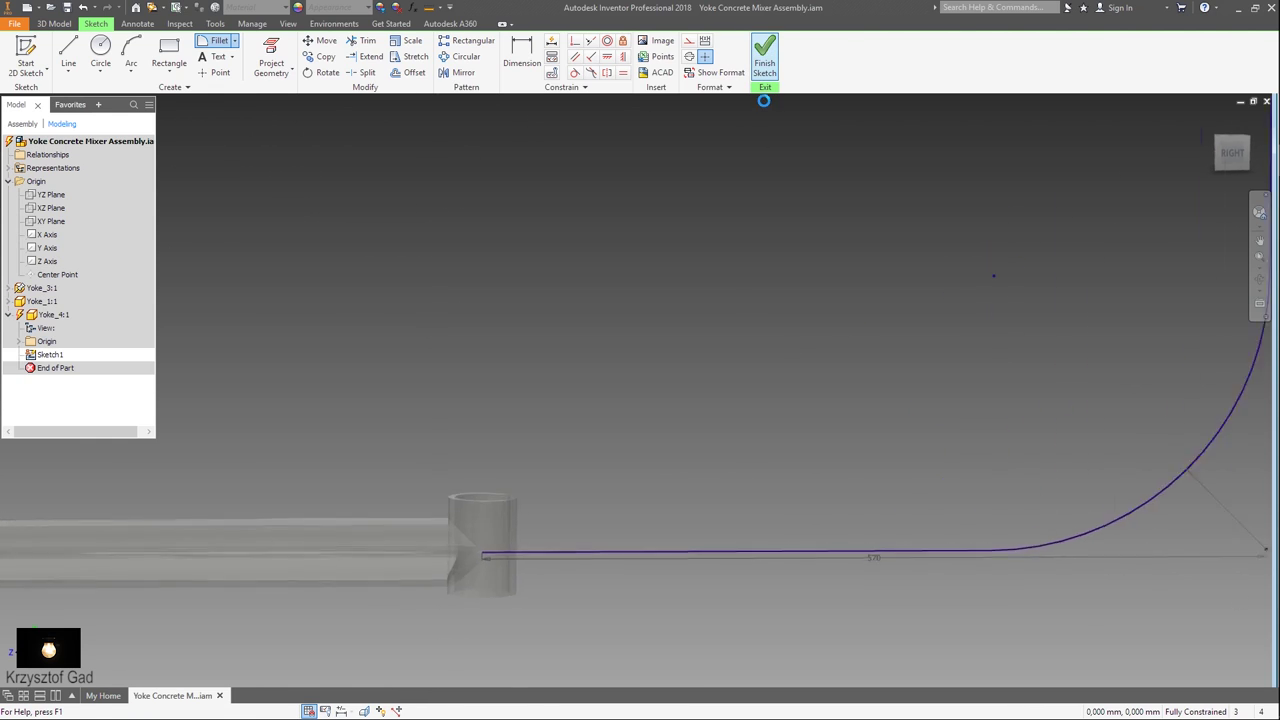
# On the XY plane, sketch concentric 50 and 40 mm circles at the path start, then finish
pyautogui.click(25, 50)
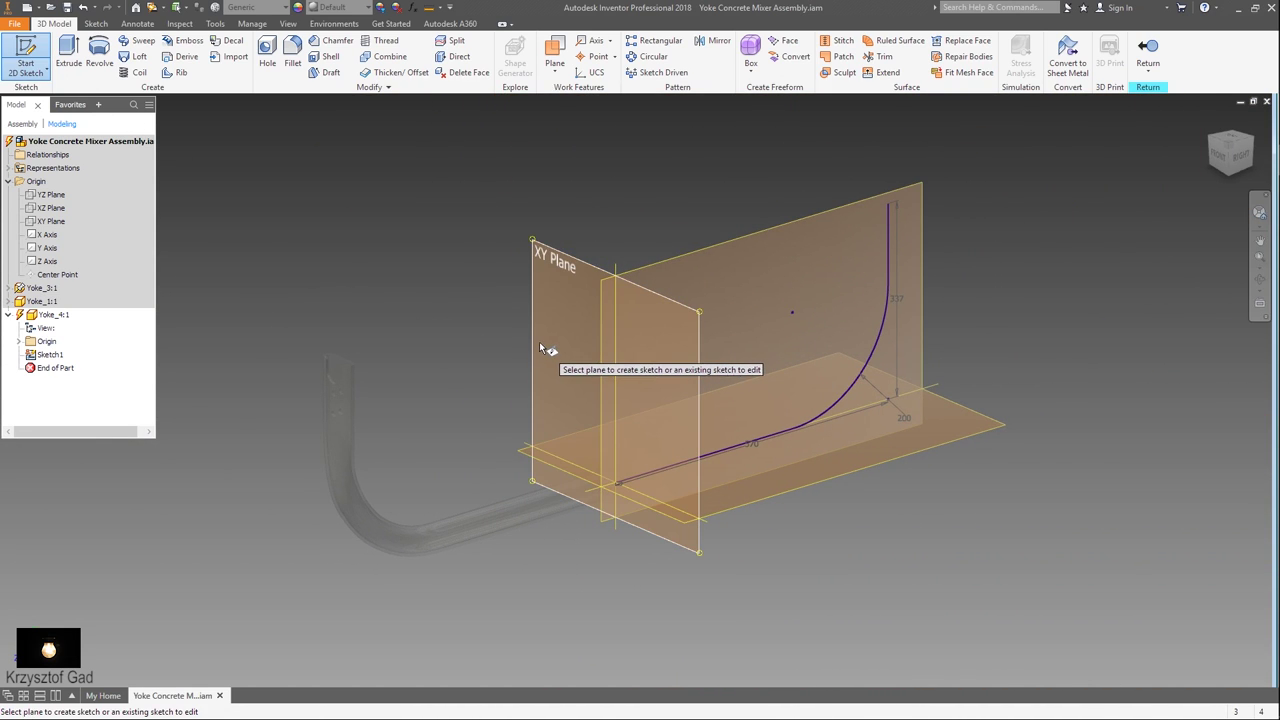
pyautogui.click(539, 346)
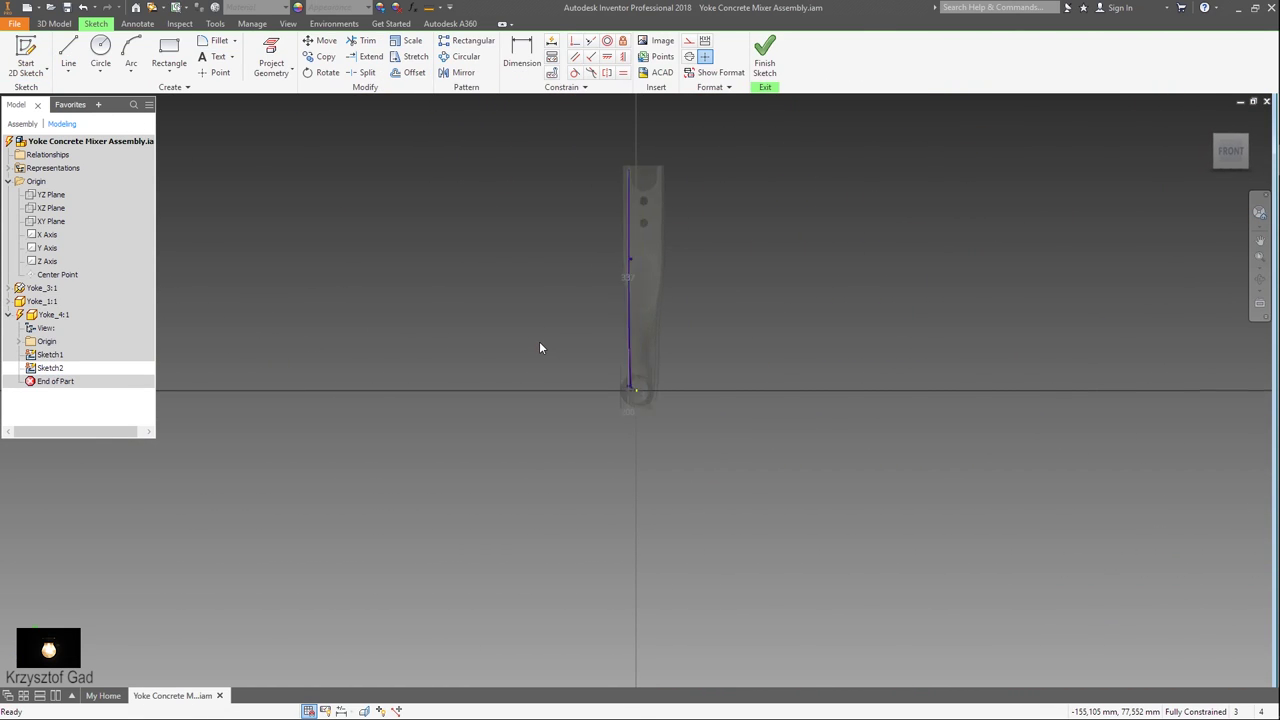
pyautogui.rightClick(528, 295)
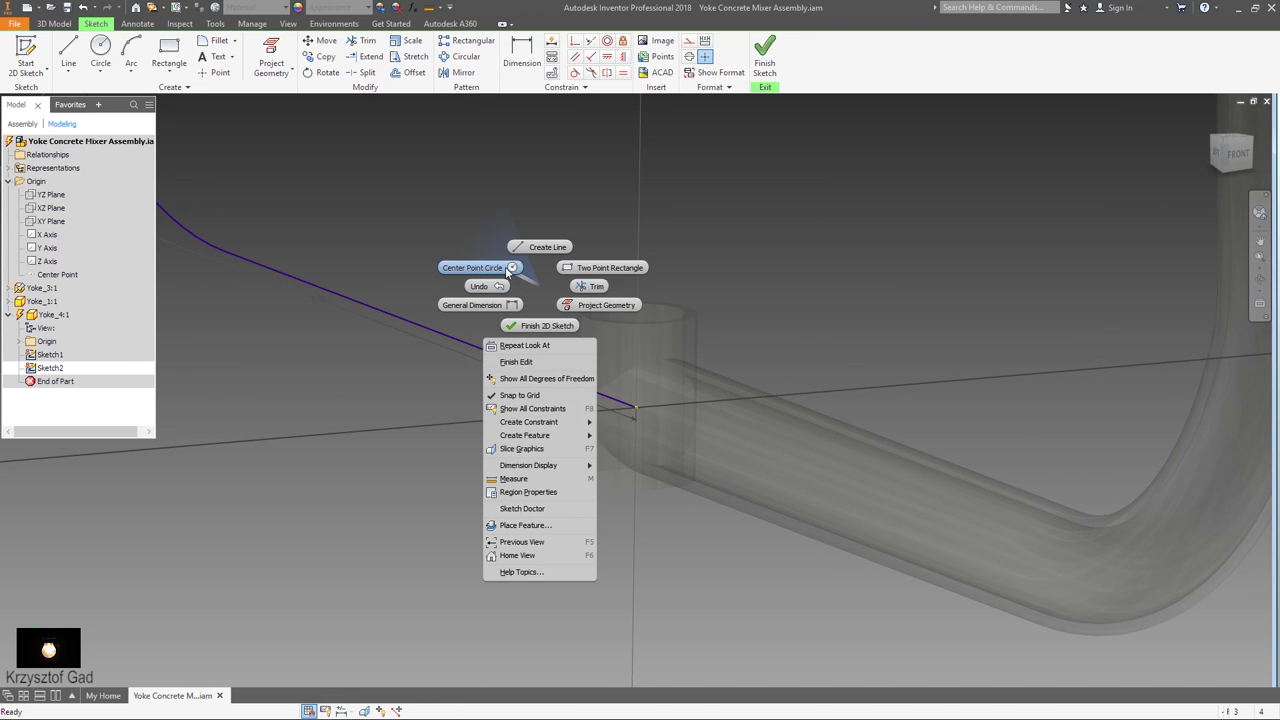
pyautogui.click(512, 272)
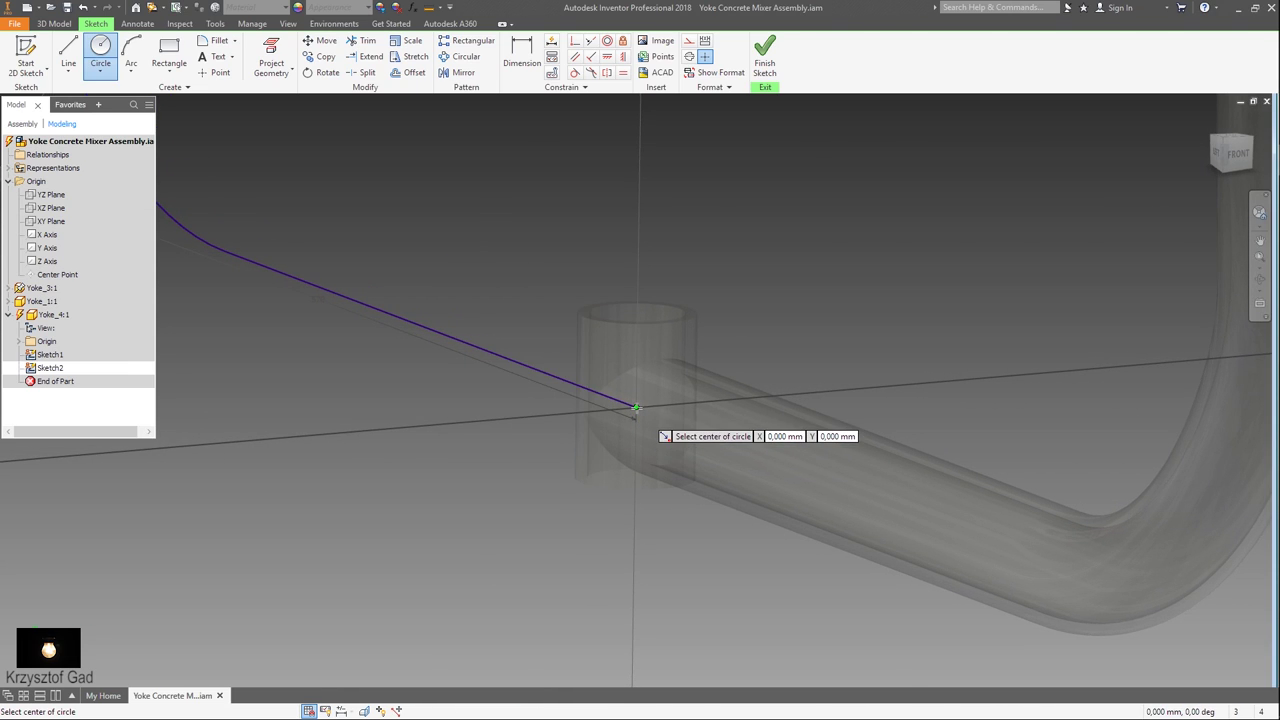
pyautogui.click(636, 408)
pyautogui.write('50')
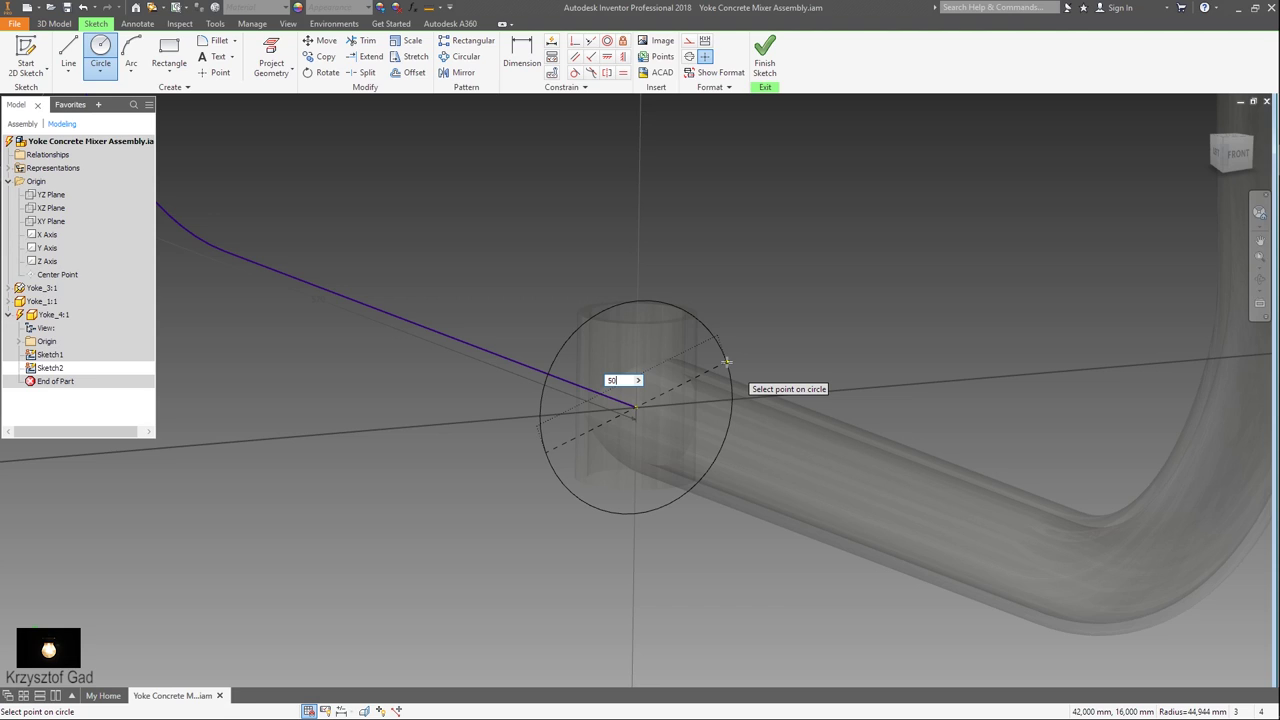
pyautogui.press('Return')
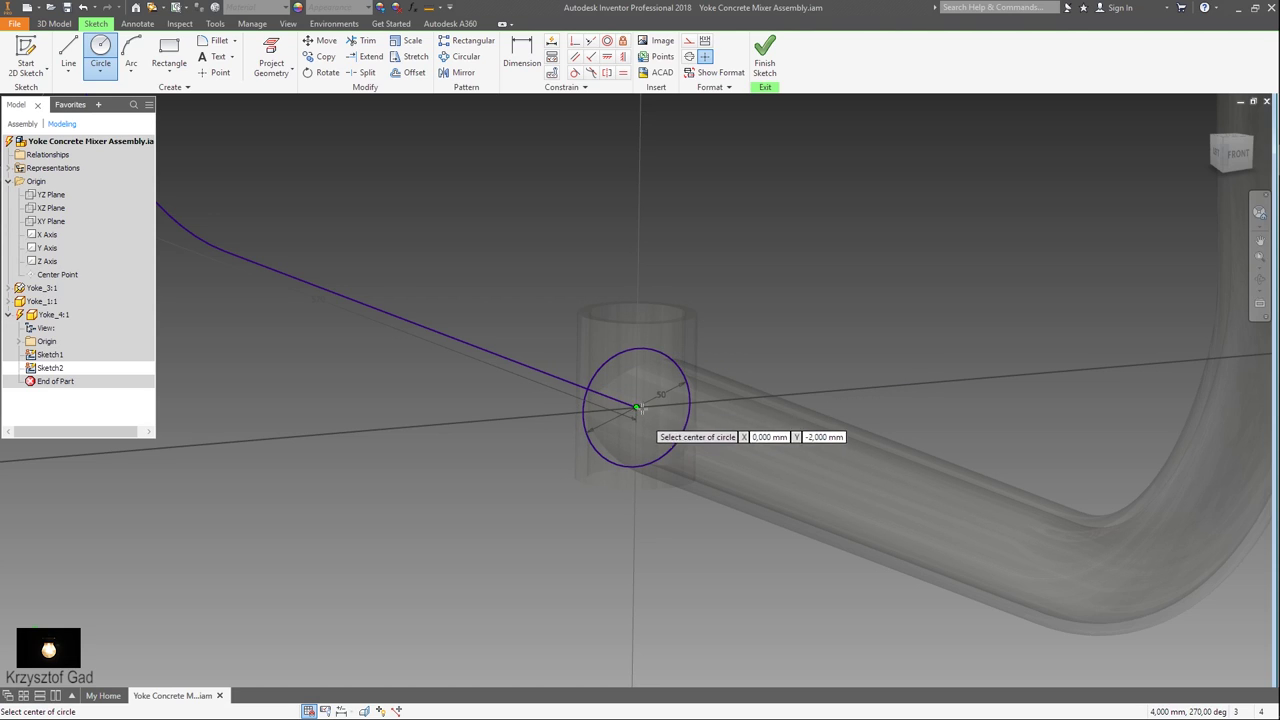
pyautogui.click(636, 409)
pyautogui.write('40')
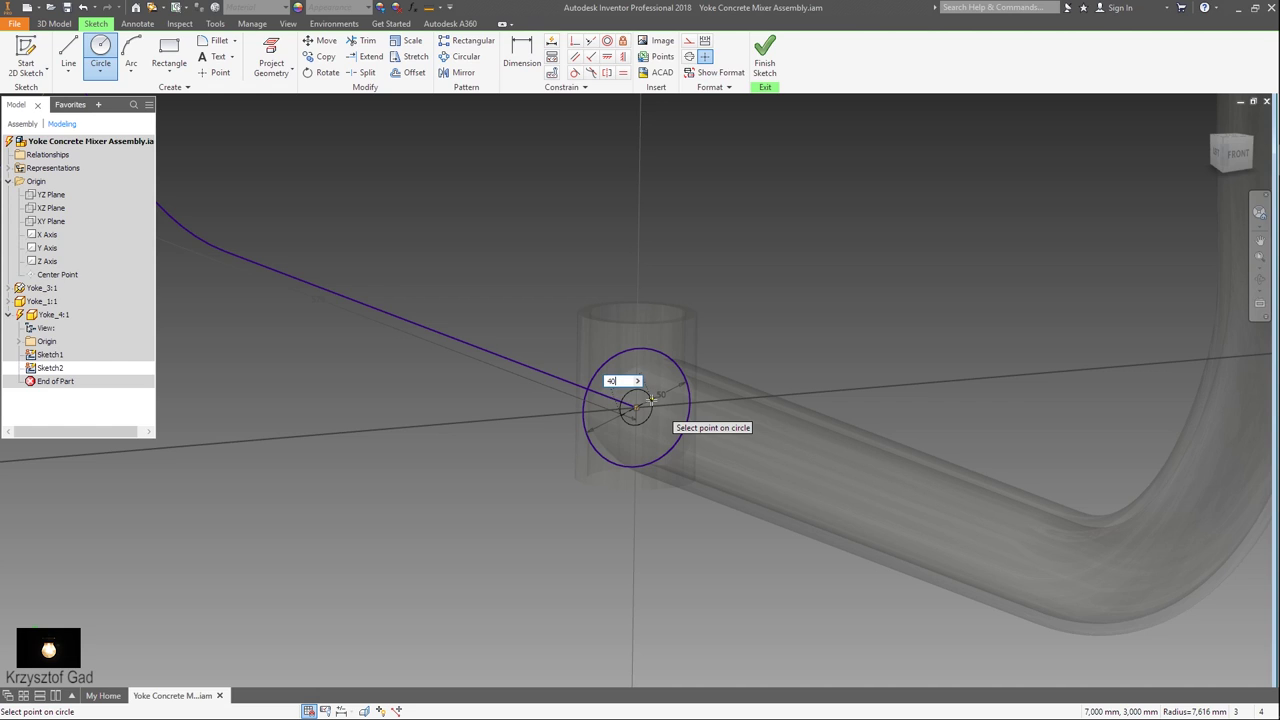
pyautogui.press('Return')
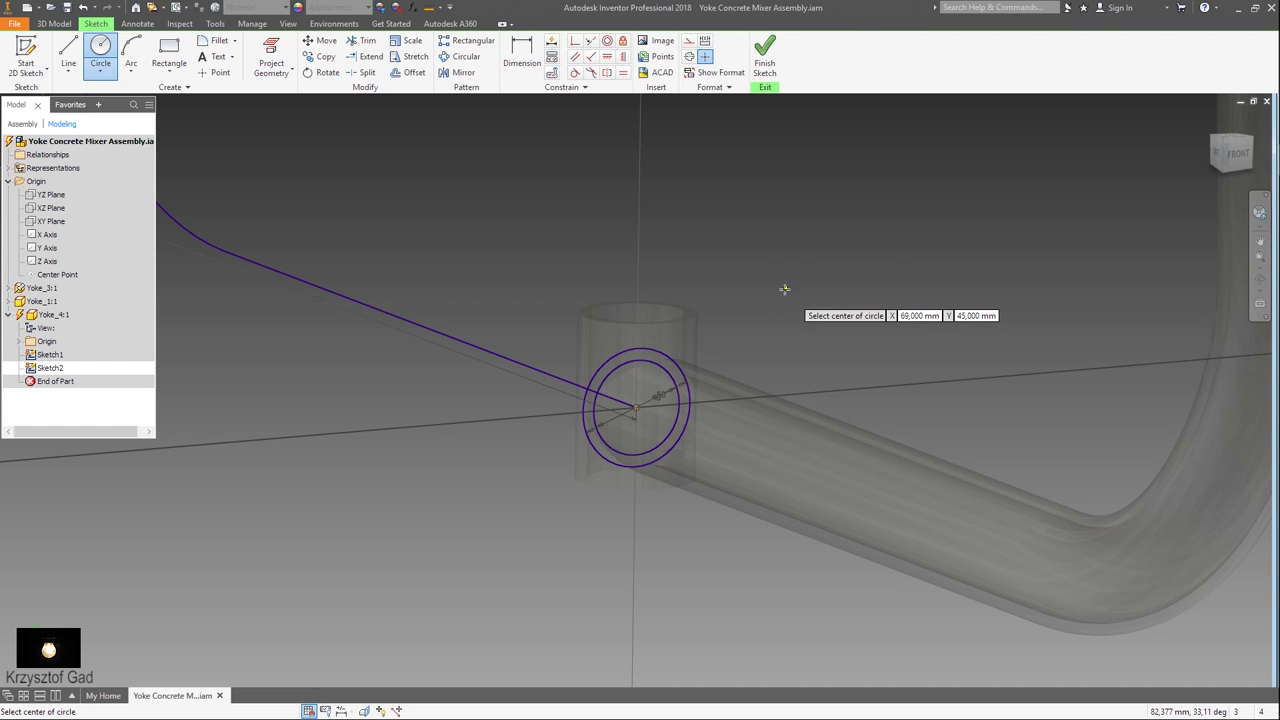
pyautogui.rightClick(786, 300)
pyautogui.click(857, 310)
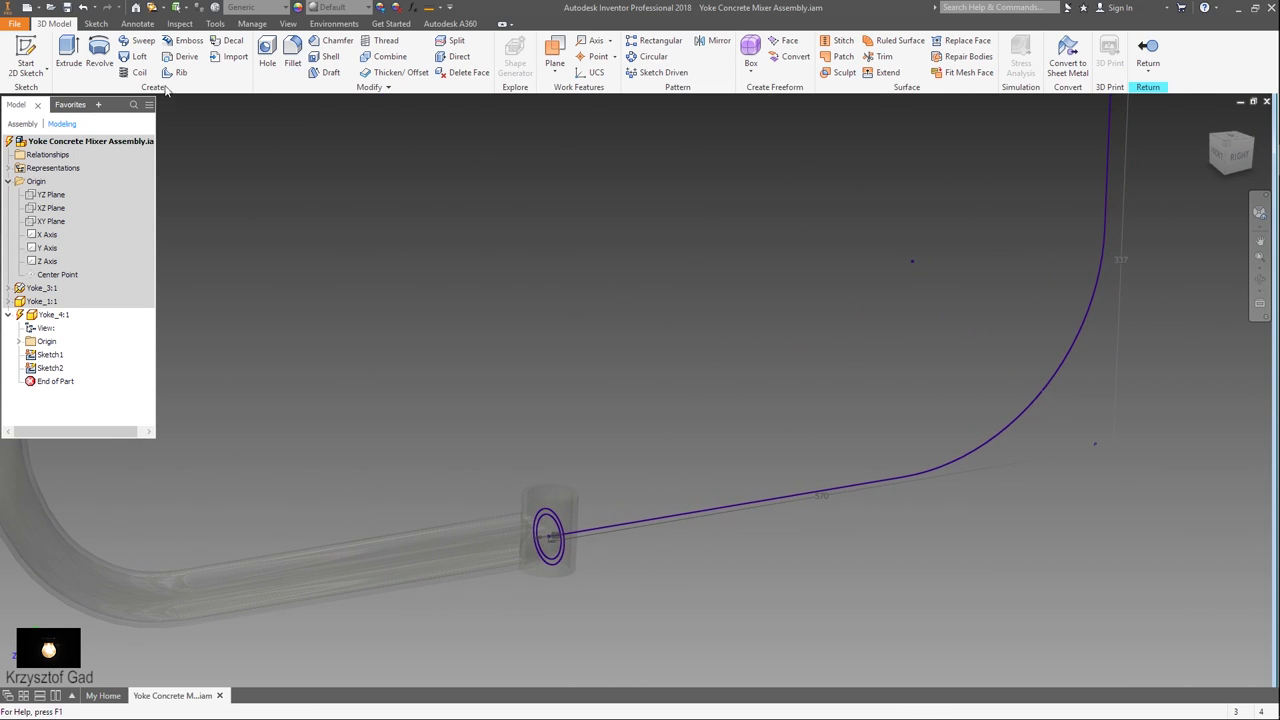
# Sweep the 50/40 ring profile along the bent path line to form the curved tube
pyautogui.click(143, 40)
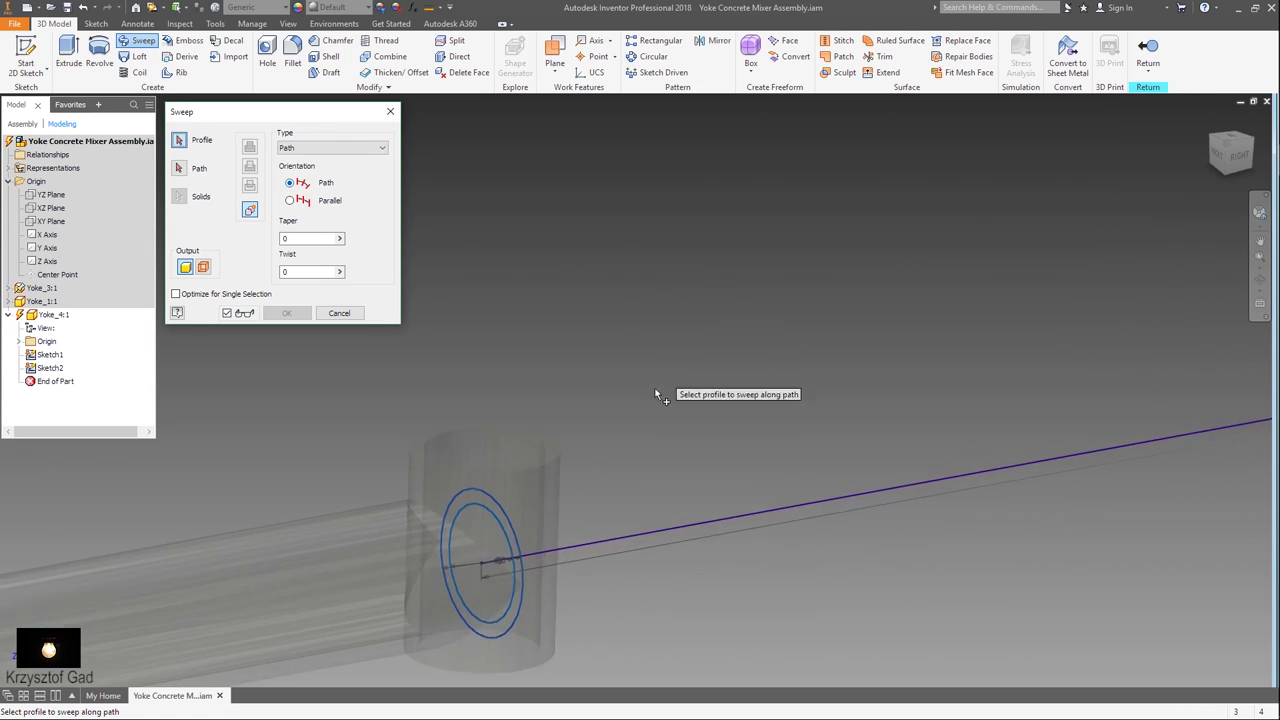
pyautogui.scroll(3, 600, 440)
pyautogui.click(560, 488)
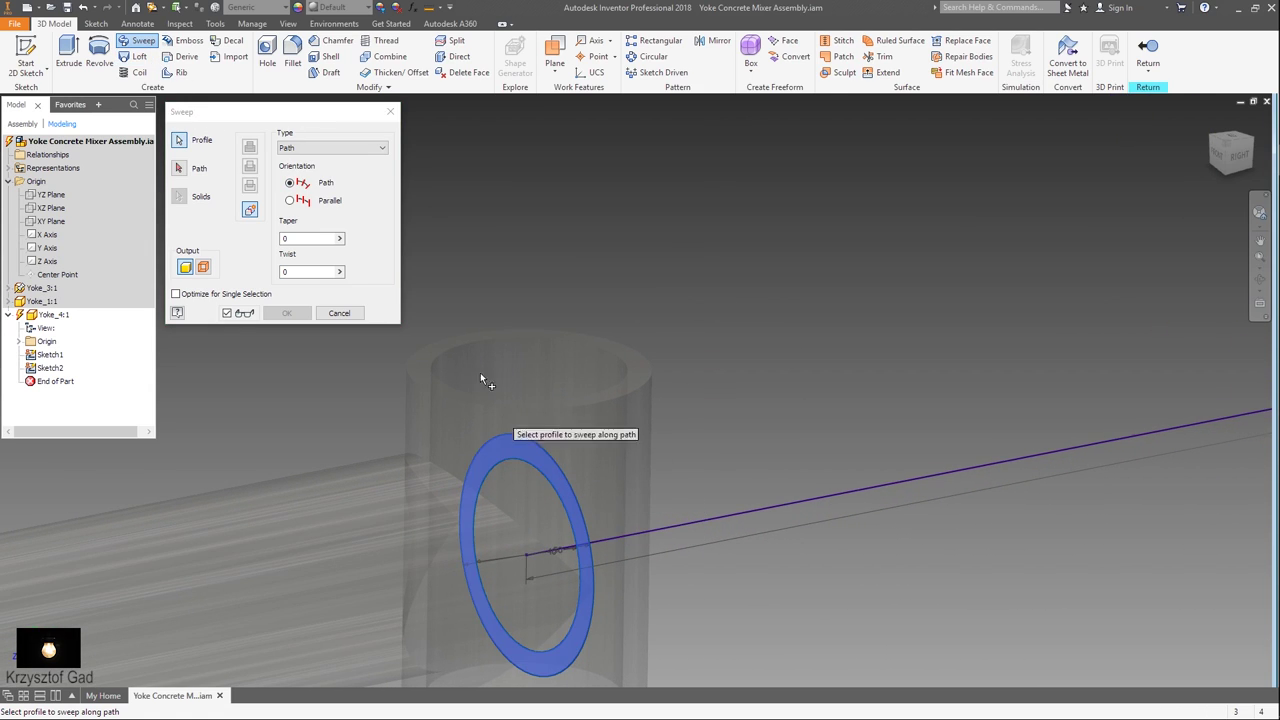
pyautogui.click(180, 172)
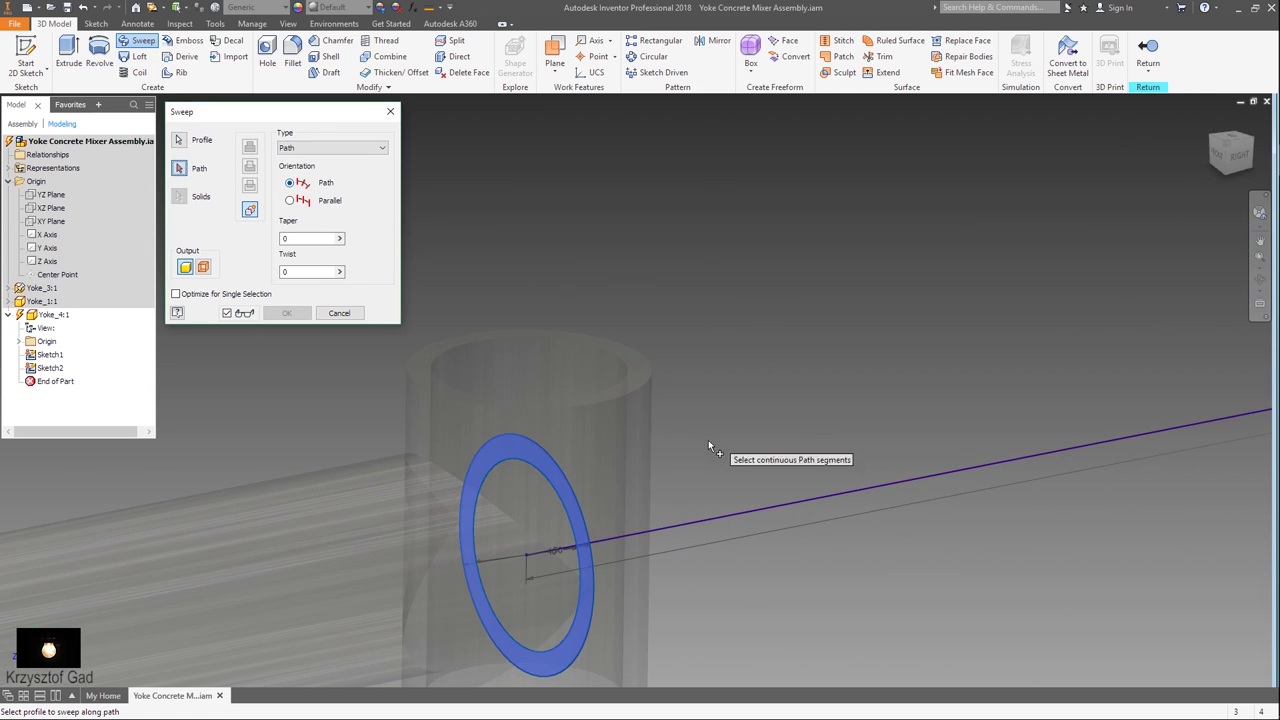
pyautogui.click(729, 513)
pyautogui.press('F6')
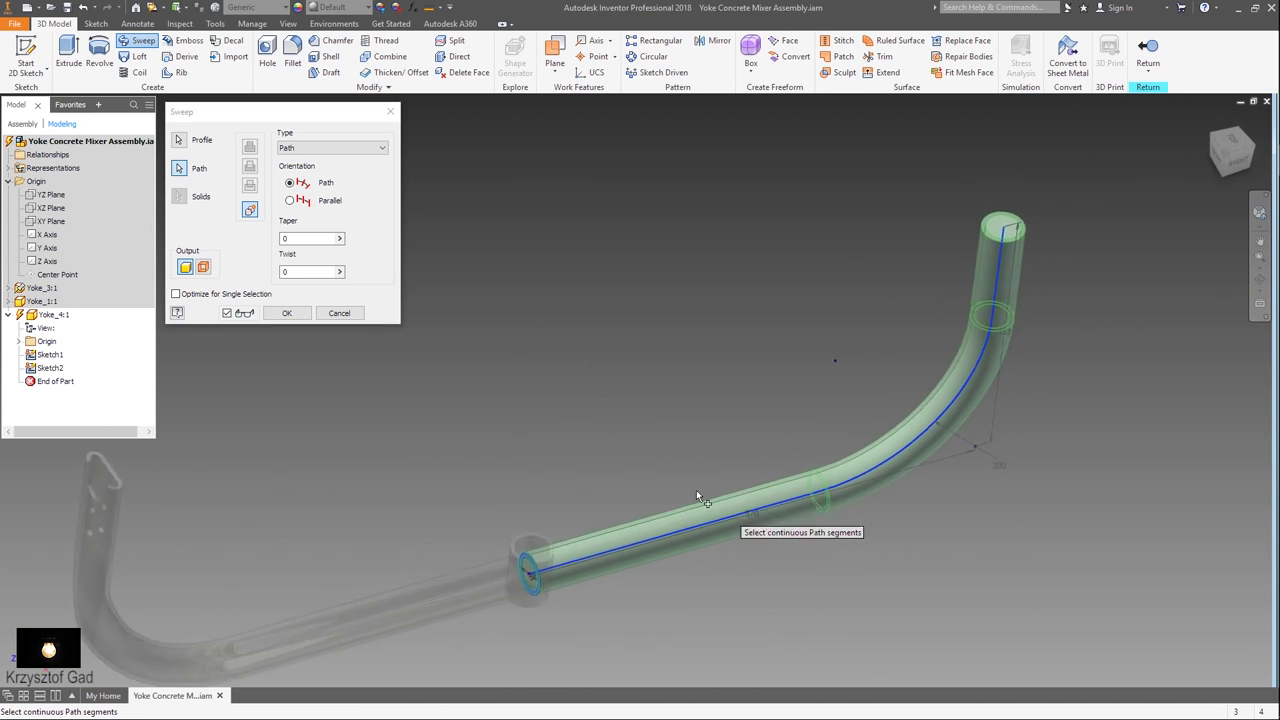
pyautogui.click(286, 313)
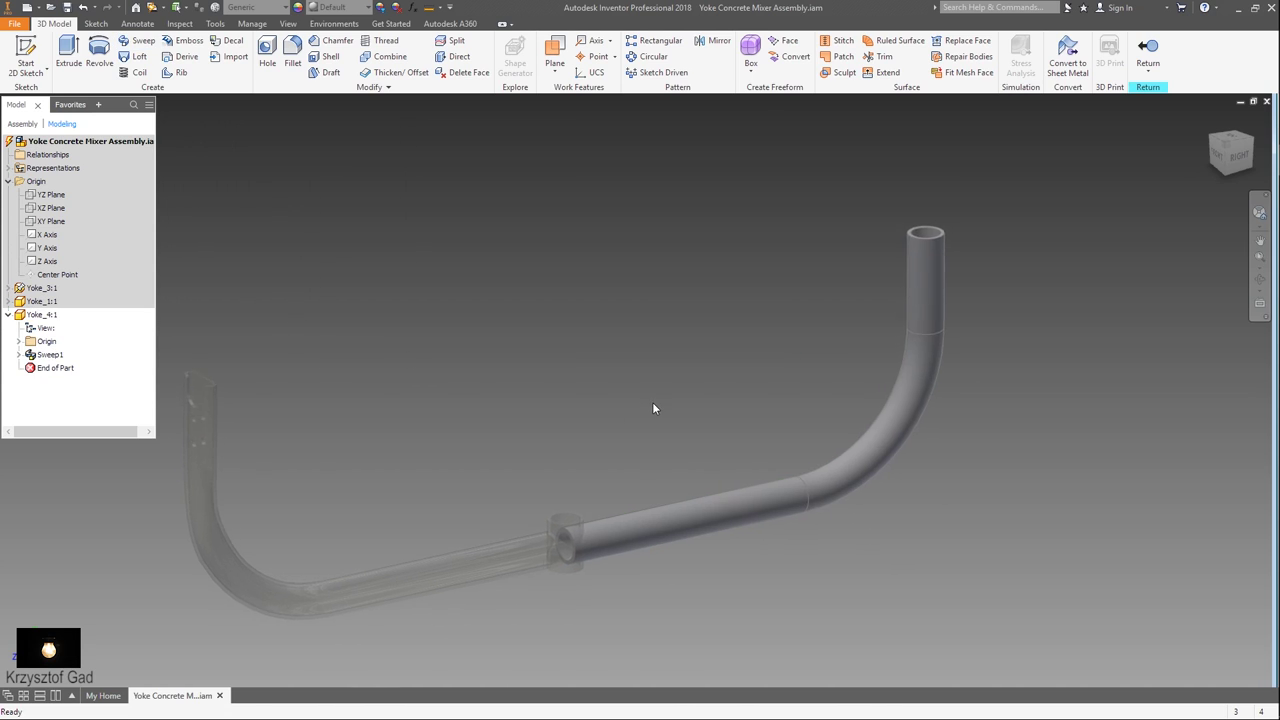
pyautogui.scroll(-3, 651, 405)
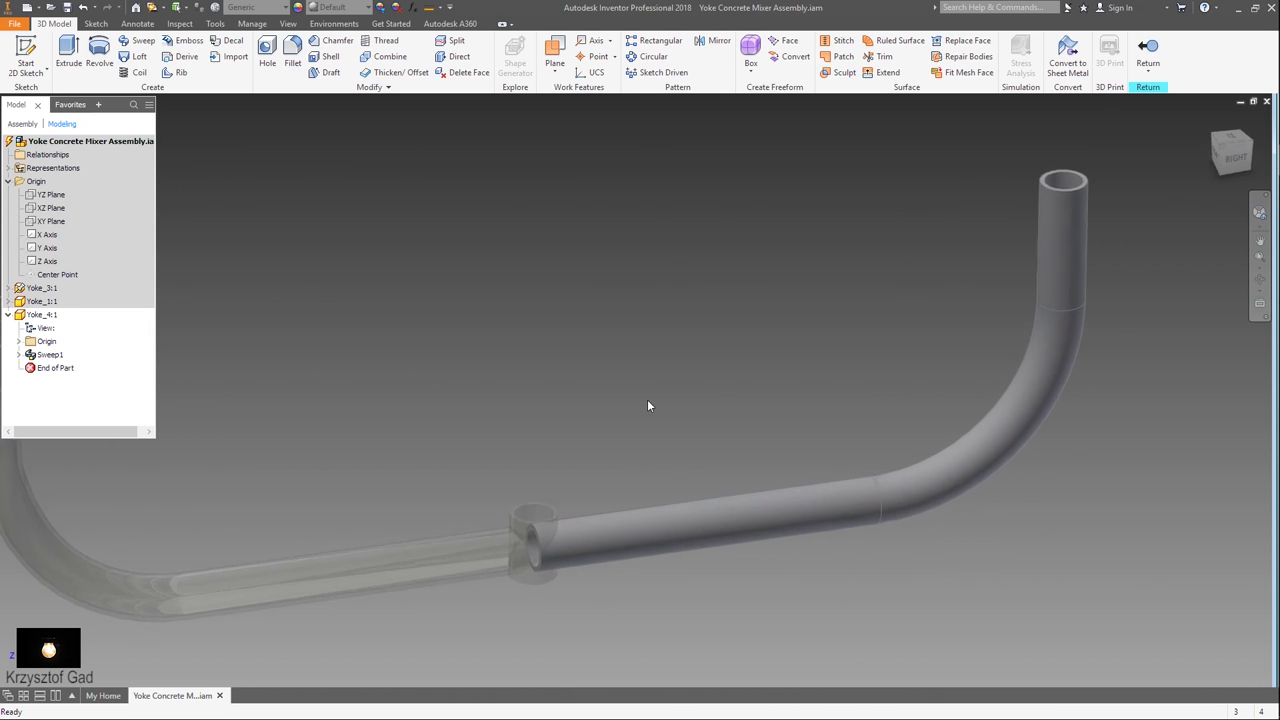
pyautogui.click(45, 55)
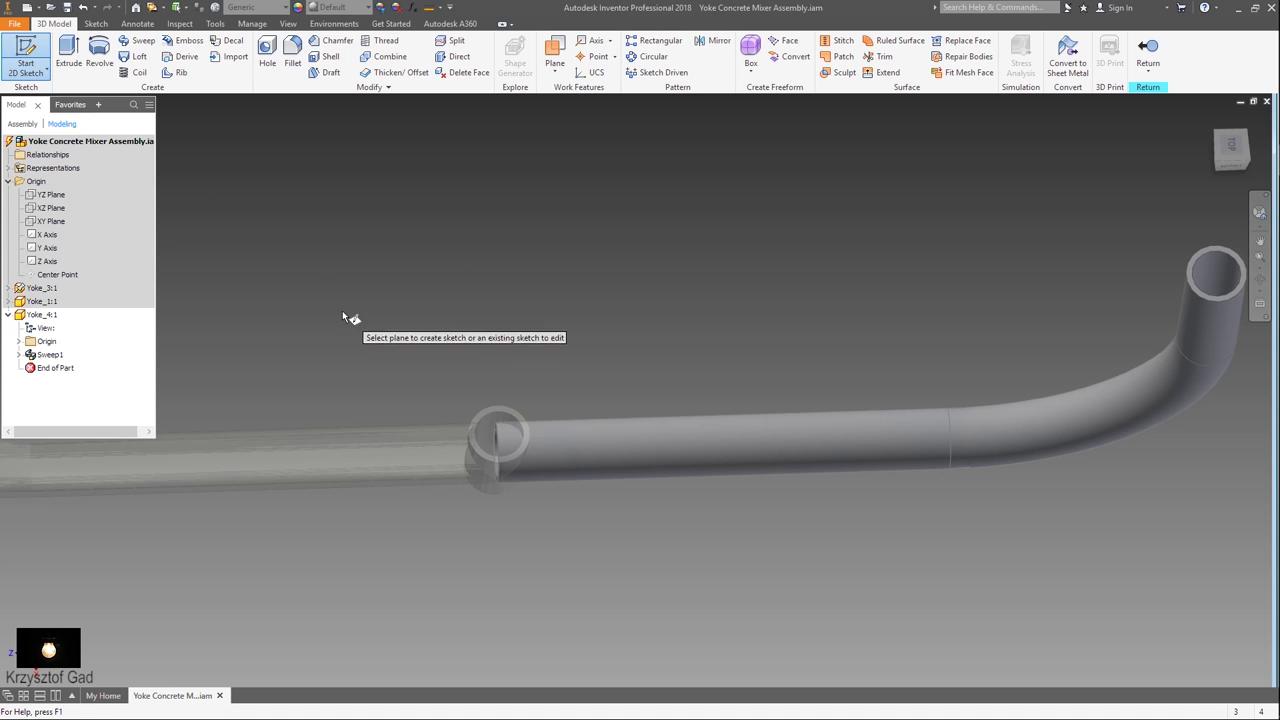
# Sketch a 50 mm center-point circle at the origin on an origin plane
pyautogui.click(18, 341)
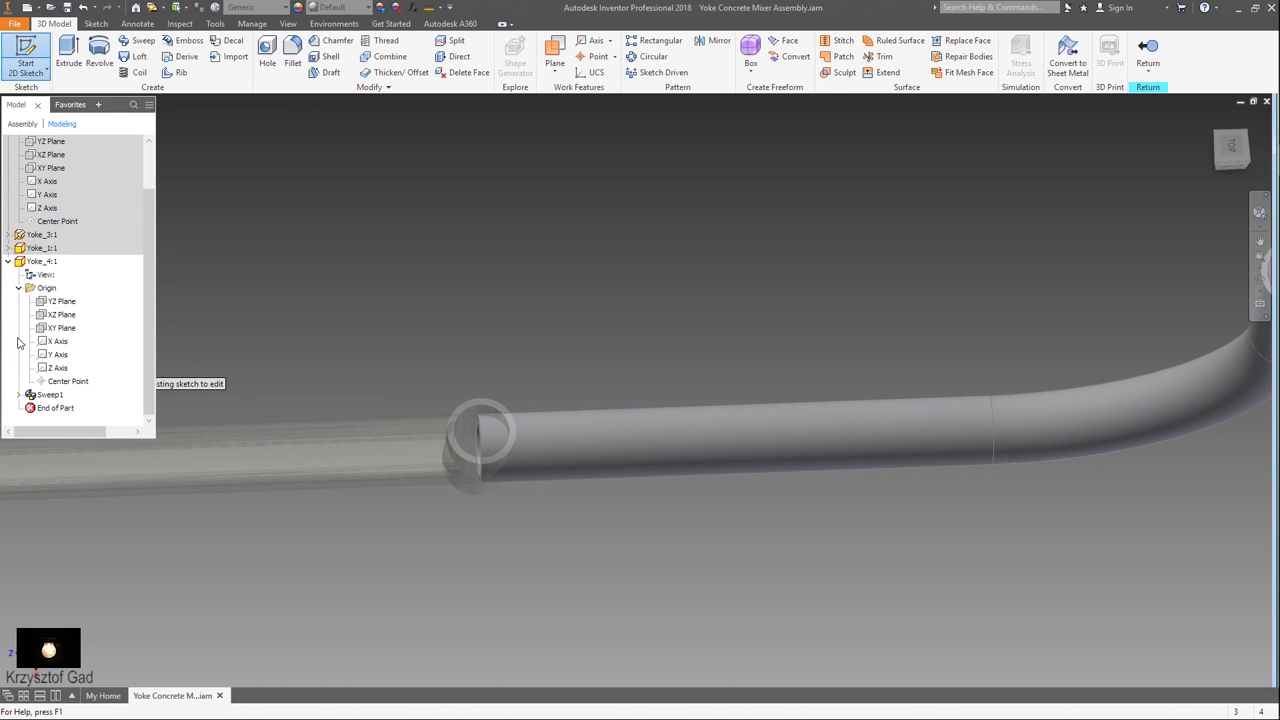
pyautogui.click(62, 315)
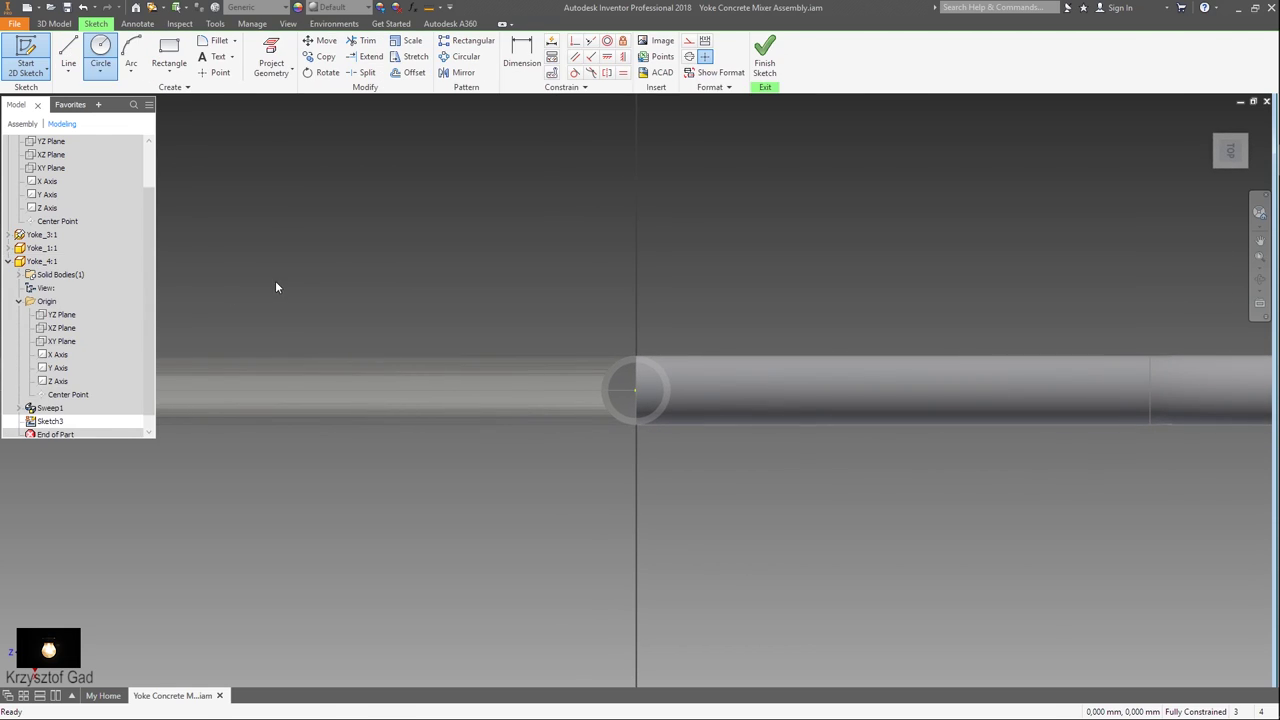
pyautogui.rightClick(459, 163)
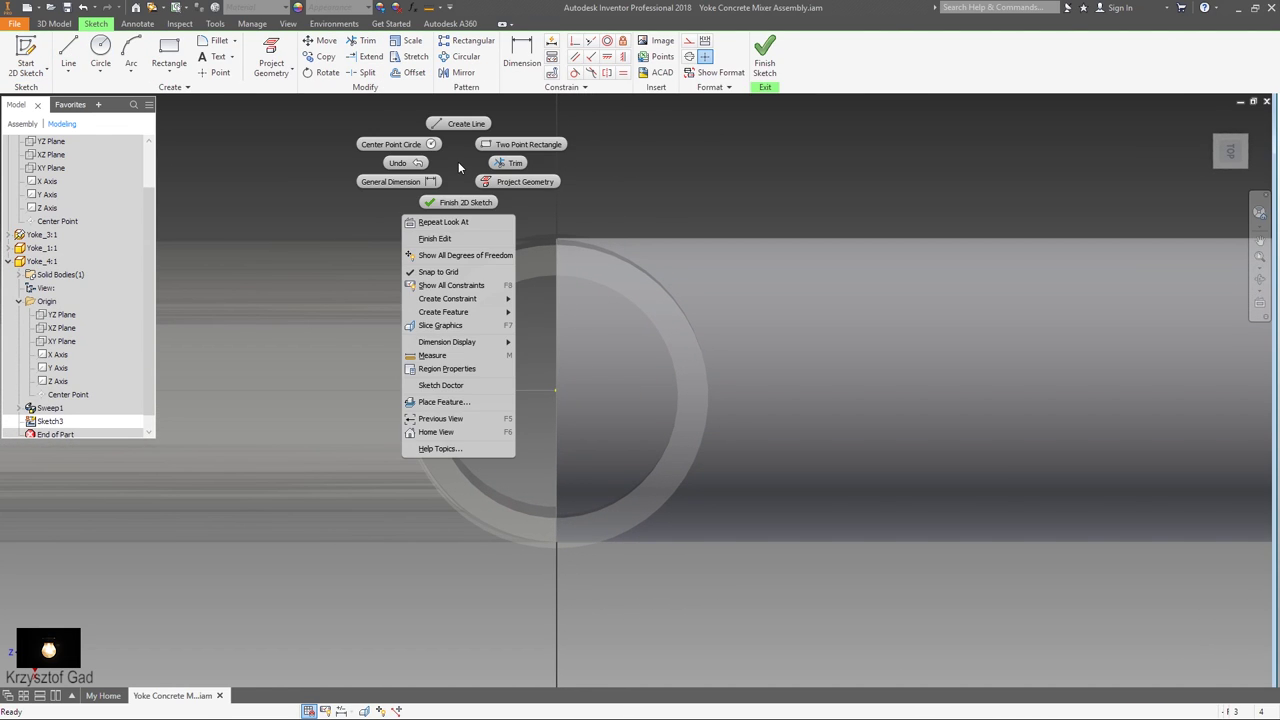
pyautogui.click(424, 143)
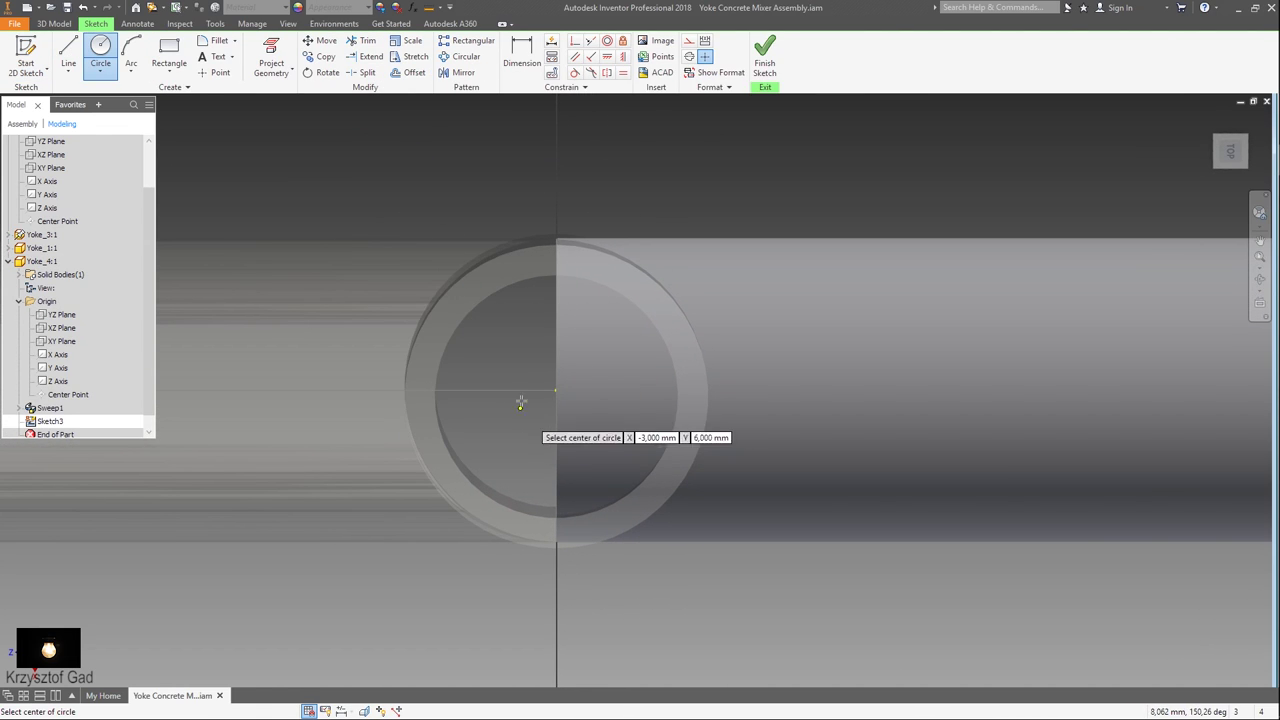
pyautogui.click(556, 390)
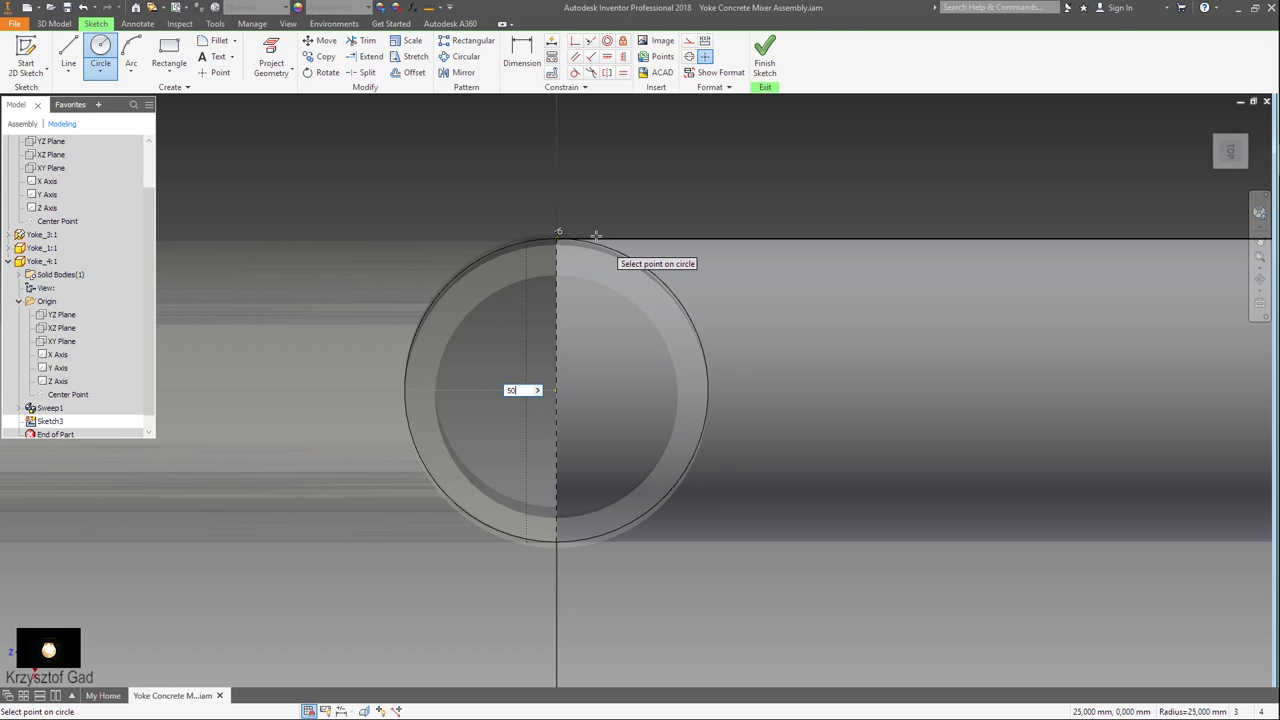
pyautogui.click(596, 236)
pyautogui.press('F6')
pyautogui.rightClick(612, 214)
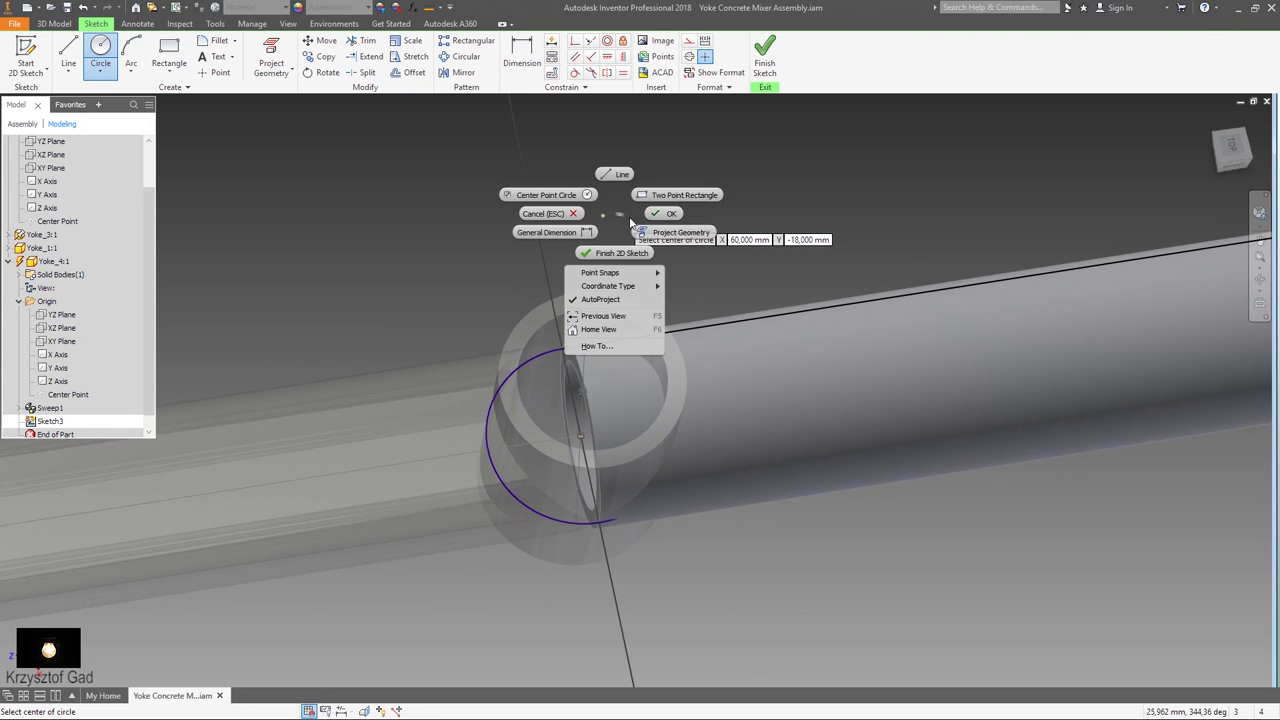
pyautogui.click(628, 252)
# Extrude the circle as a symmetric through-all cut to round the tube's start
pyautogui.rightClick(633, 240)
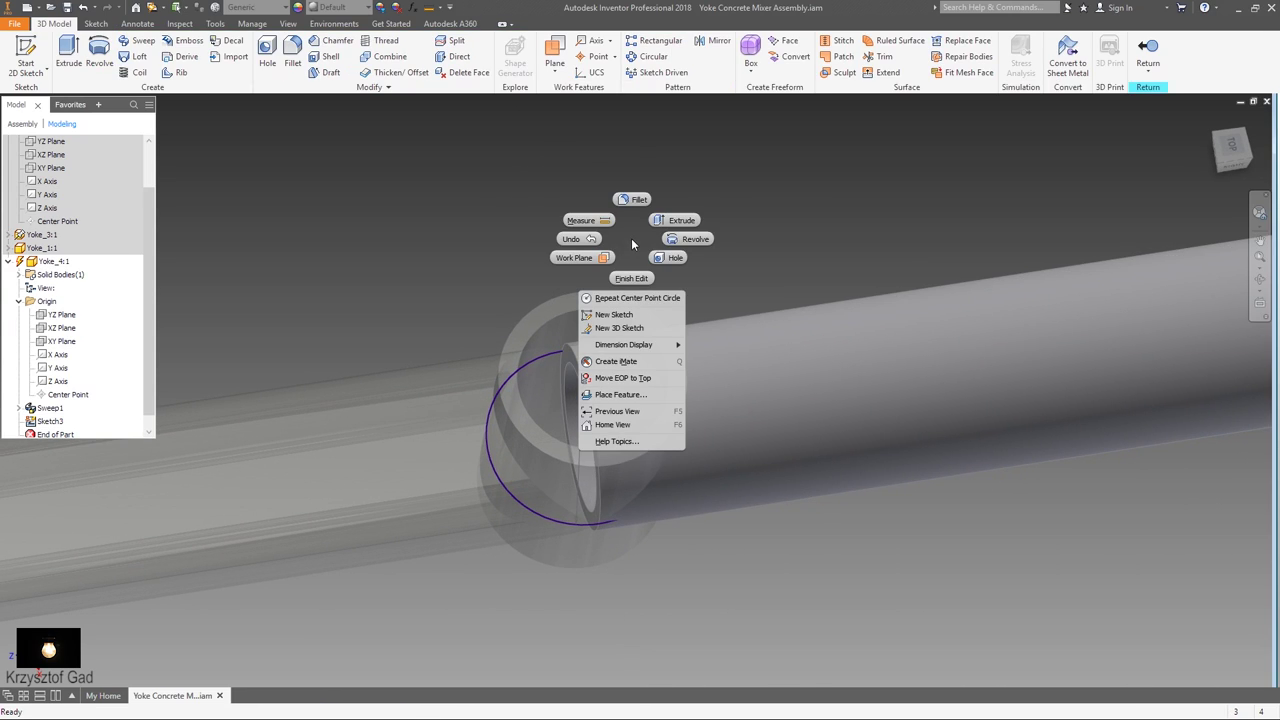
pyautogui.click(681, 221)
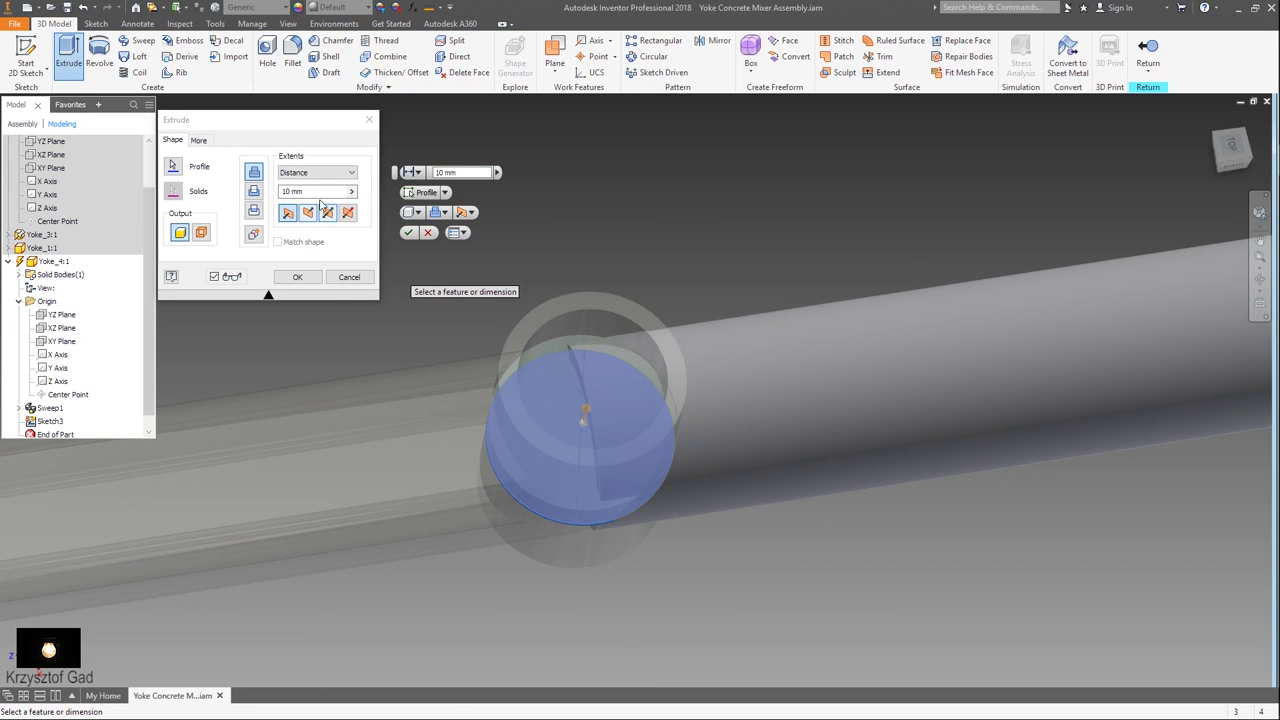
pyautogui.click(336, 172)
pyautogui.click(336, 219)
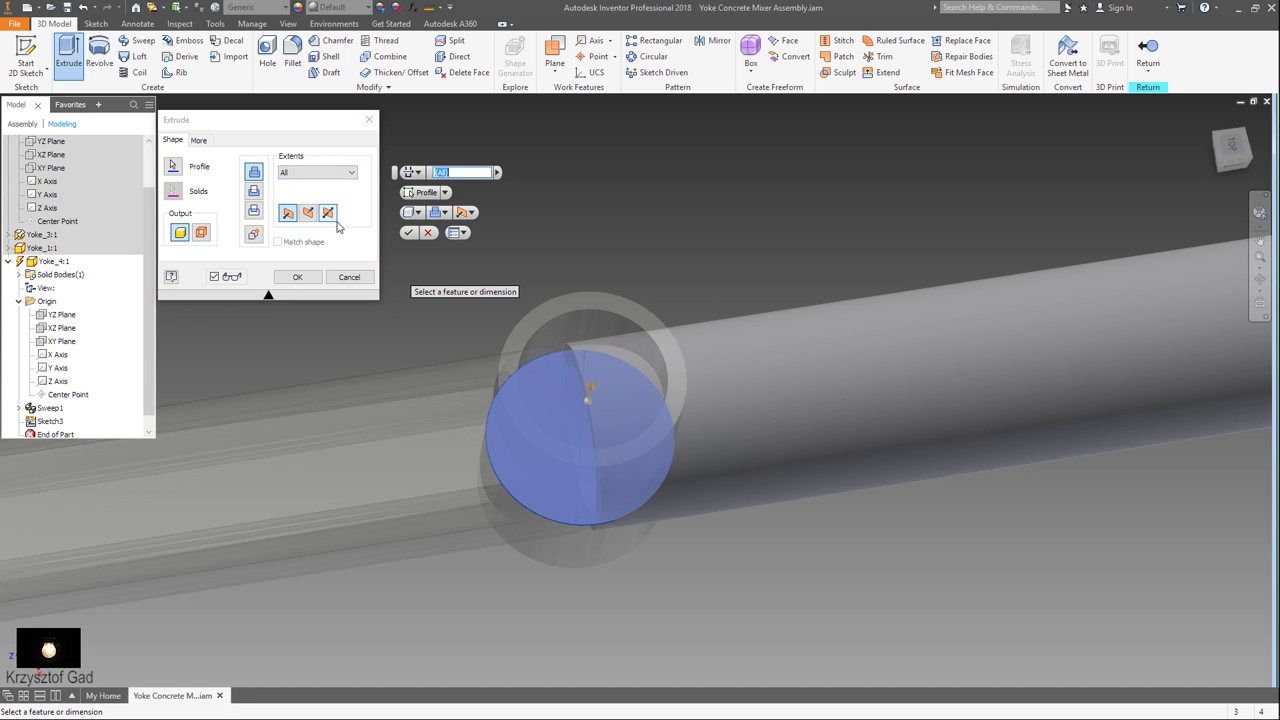
pyautogui.click(328, 215)
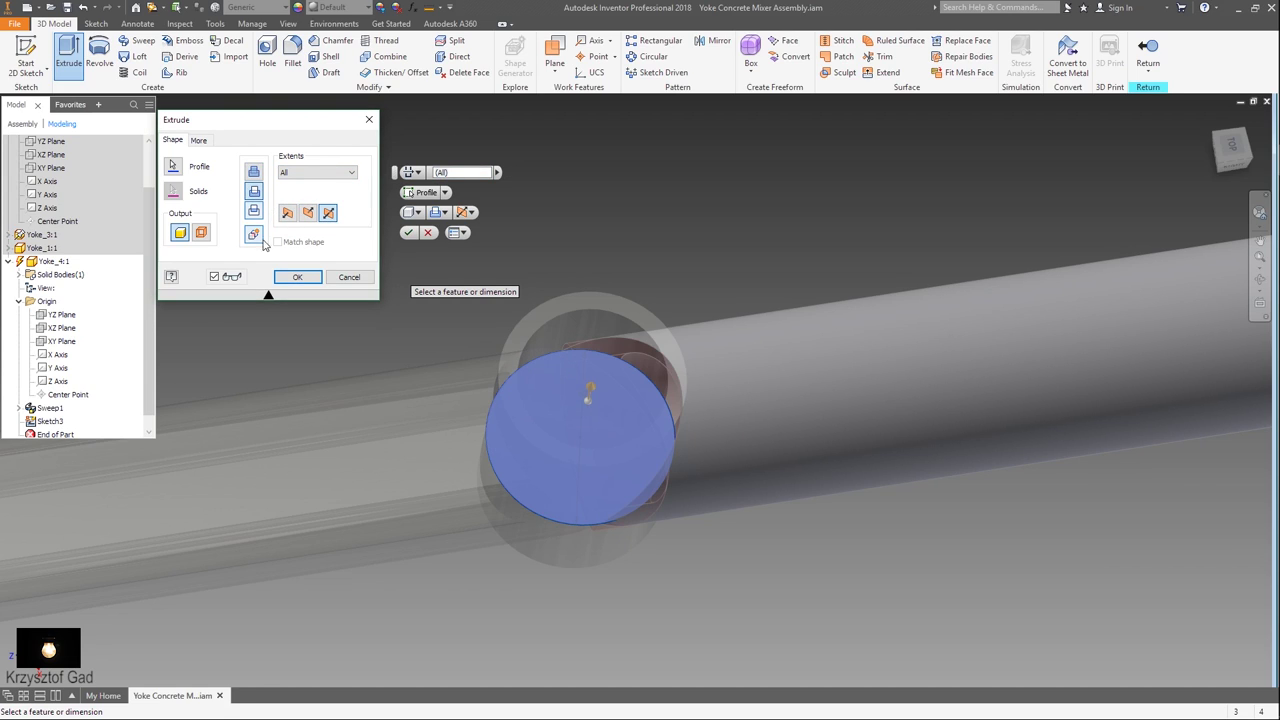
pyautogui.click(298, 277)
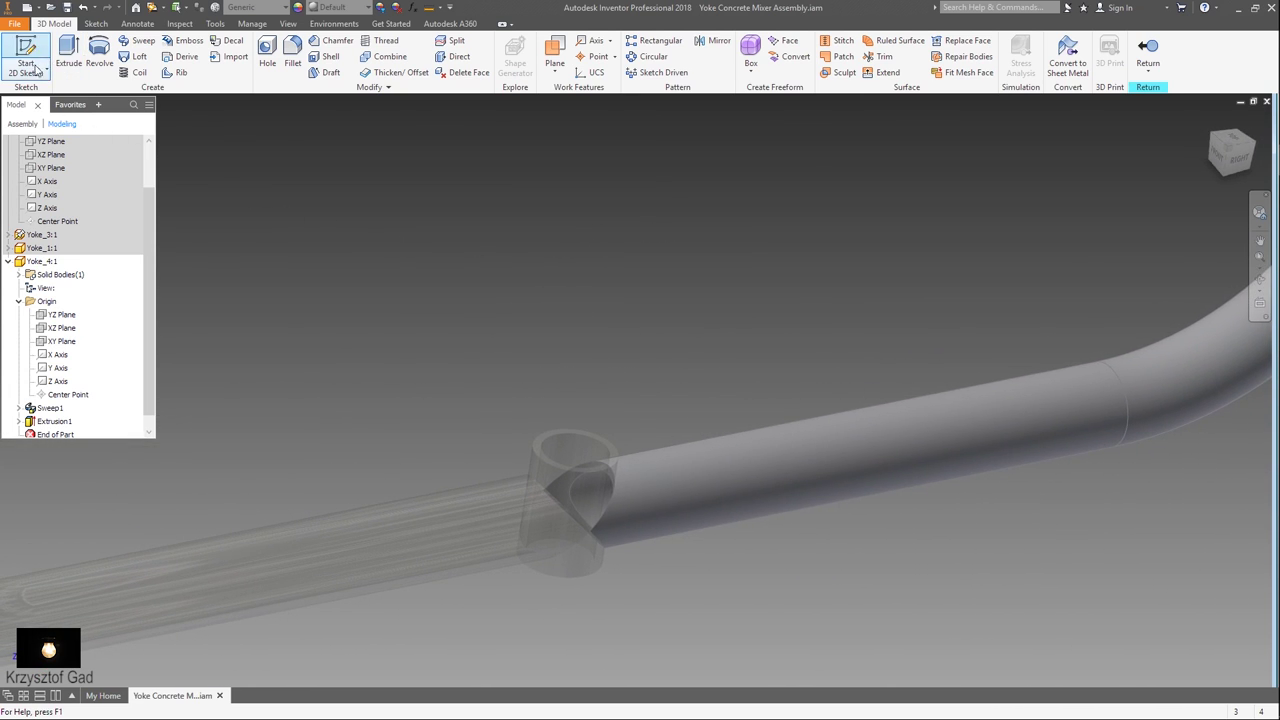
# Draw a 50 mm center-point circle in a new sketch on the XY plane
pyautogui.click(36, 68)
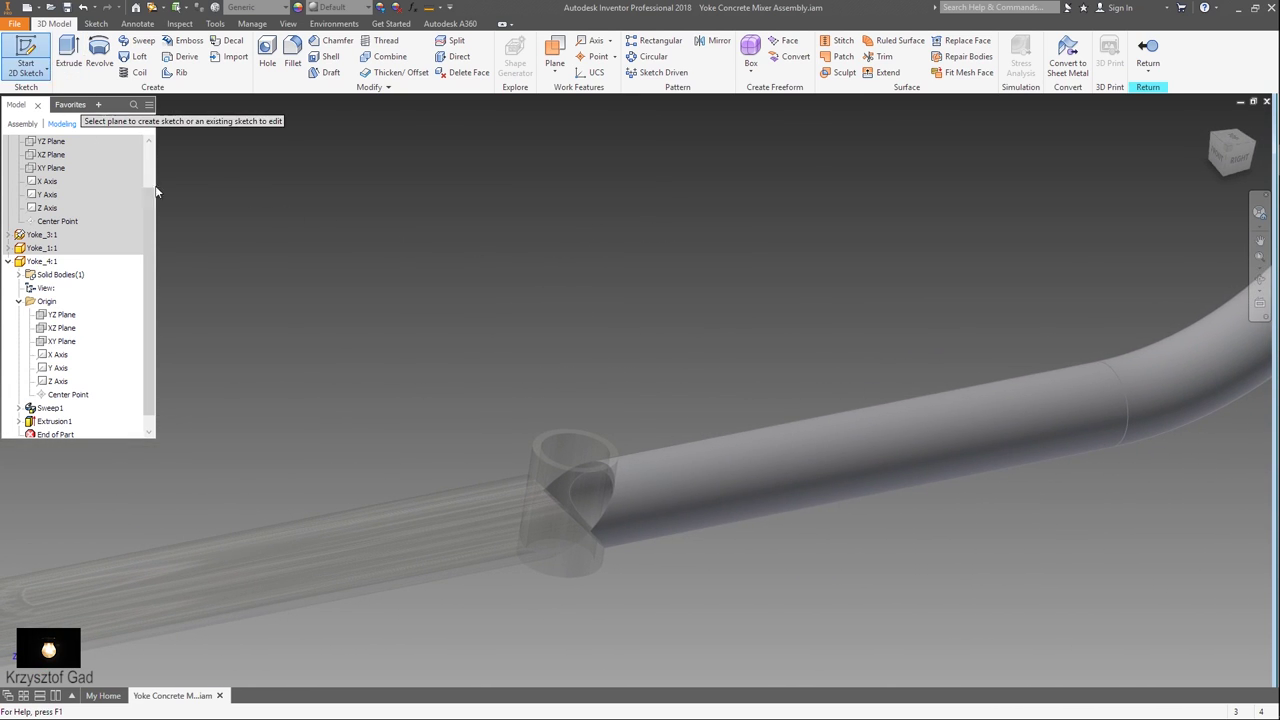
pyautogui.click(62, 342)
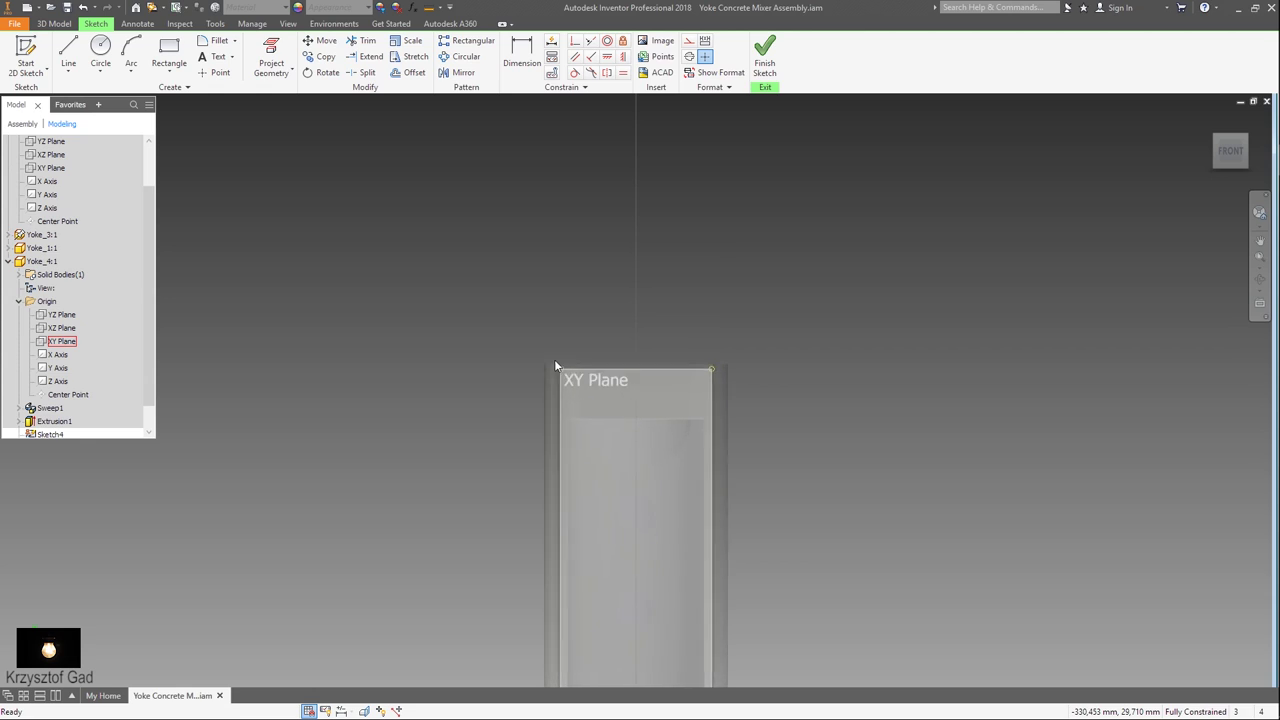
pyautogui.rightClick(586, 291)
pyautogui.click(562, 269)
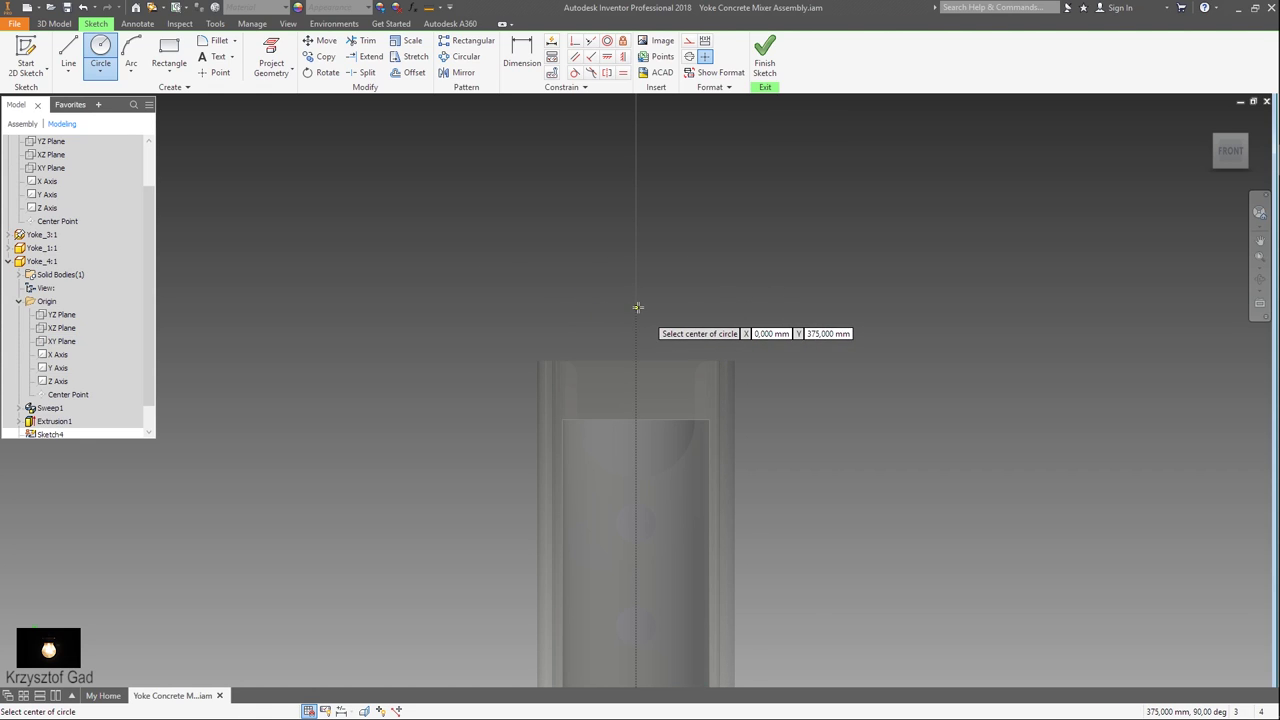
pyautogui.click(637, 307)
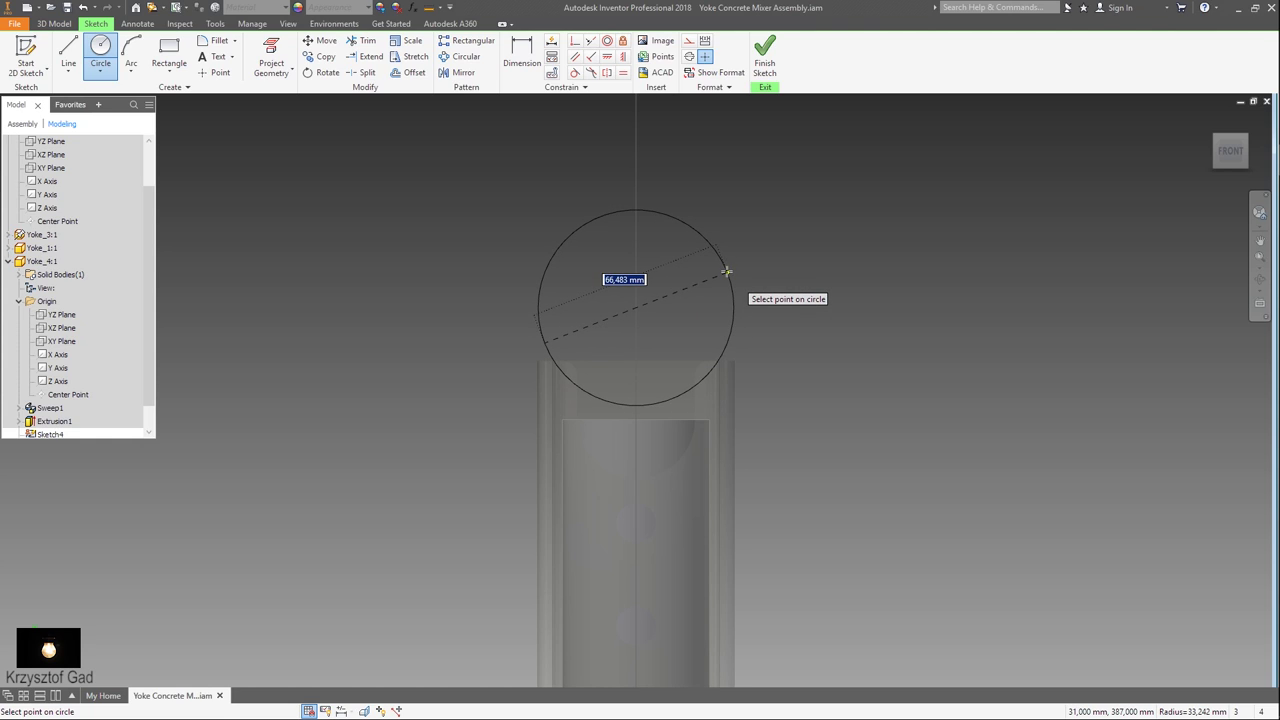
pyautogui.press('Return')
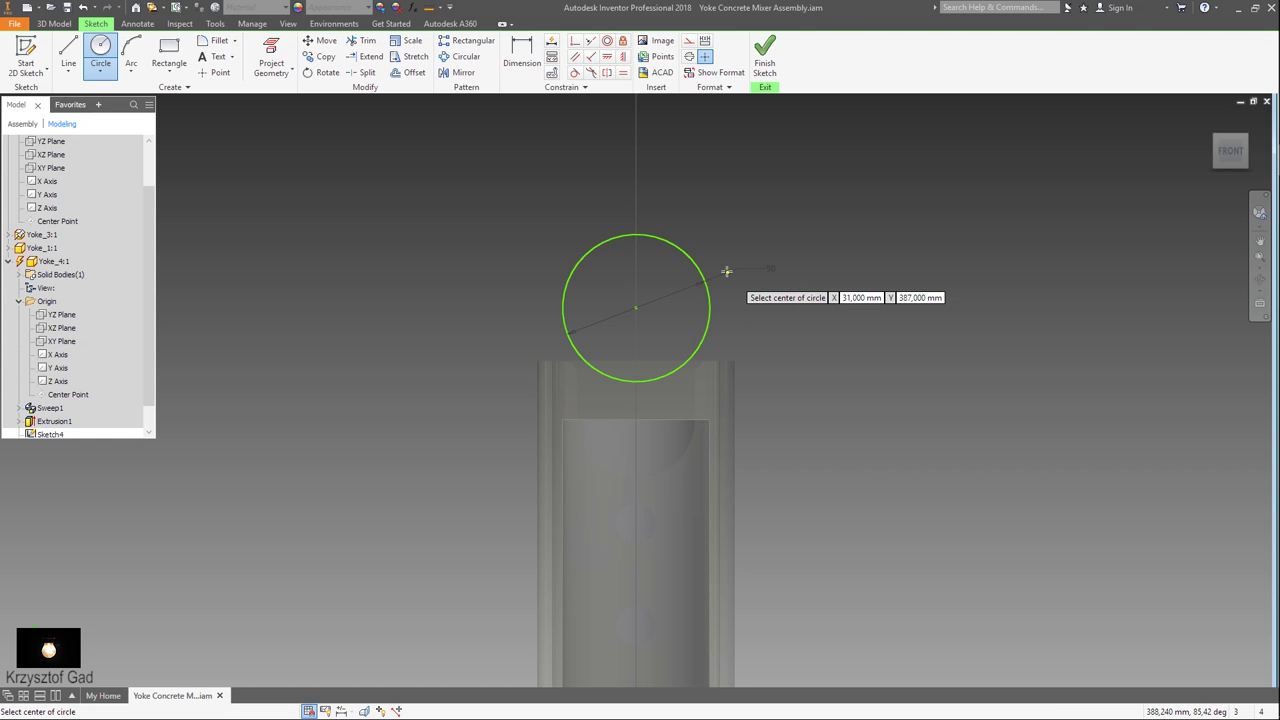
# Dimension the circle's centre 337 mm from the reference
pyautogui.press('d')
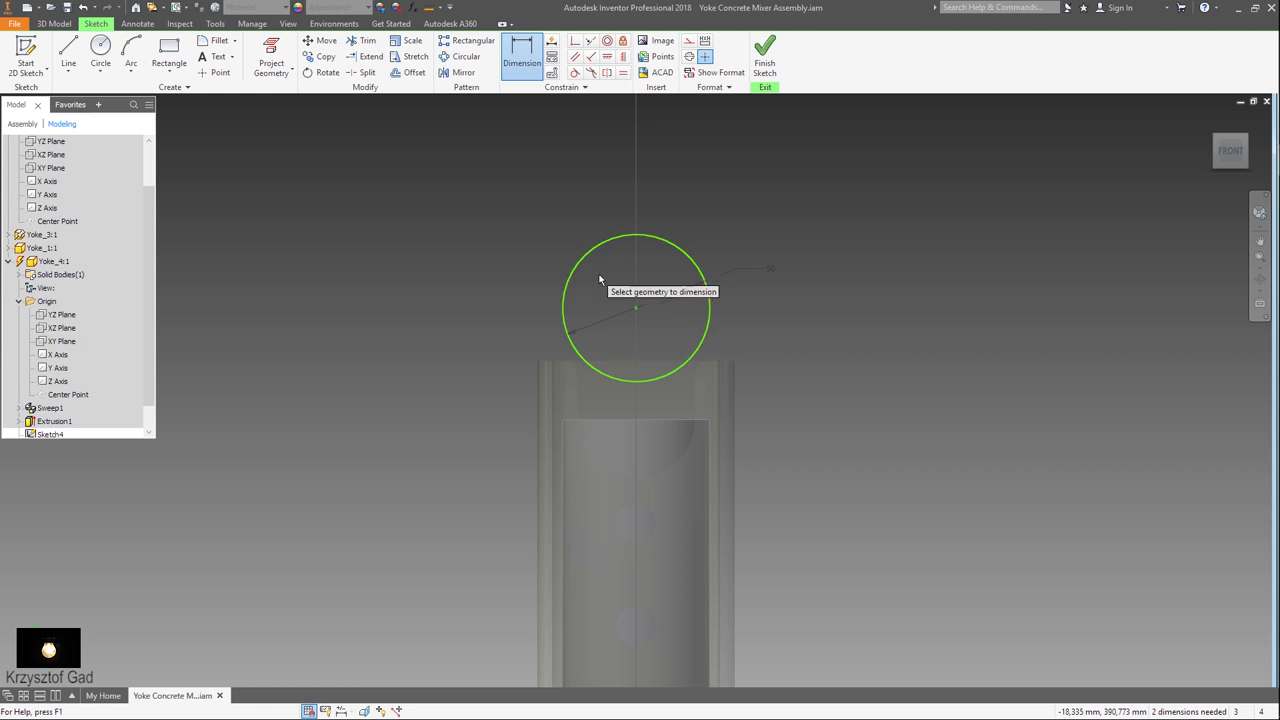
pyautogui.keyDown('shift'); pyautogui.moveTo(635, 312); pyautogui.dragTo(636, 427, button='middle'); pyautogui.keyUp('shift')
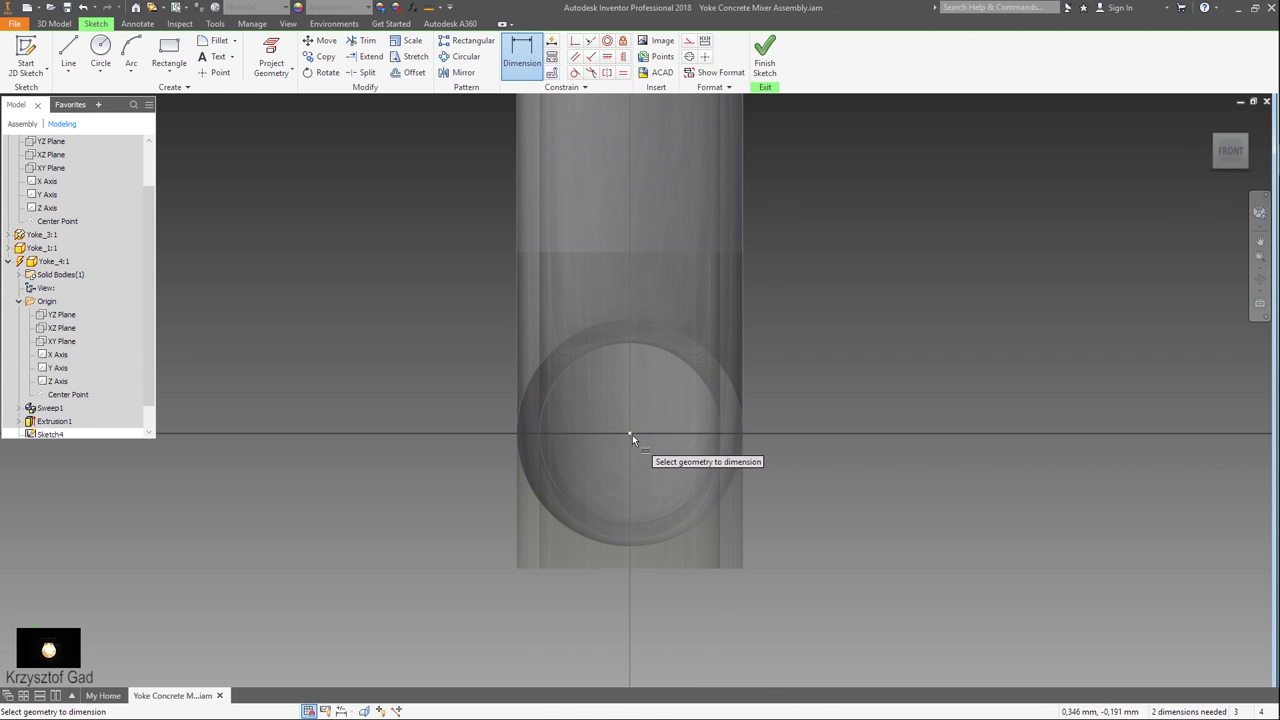
pyautogui.click(631, 433)
pyautogui.click(983, 284)
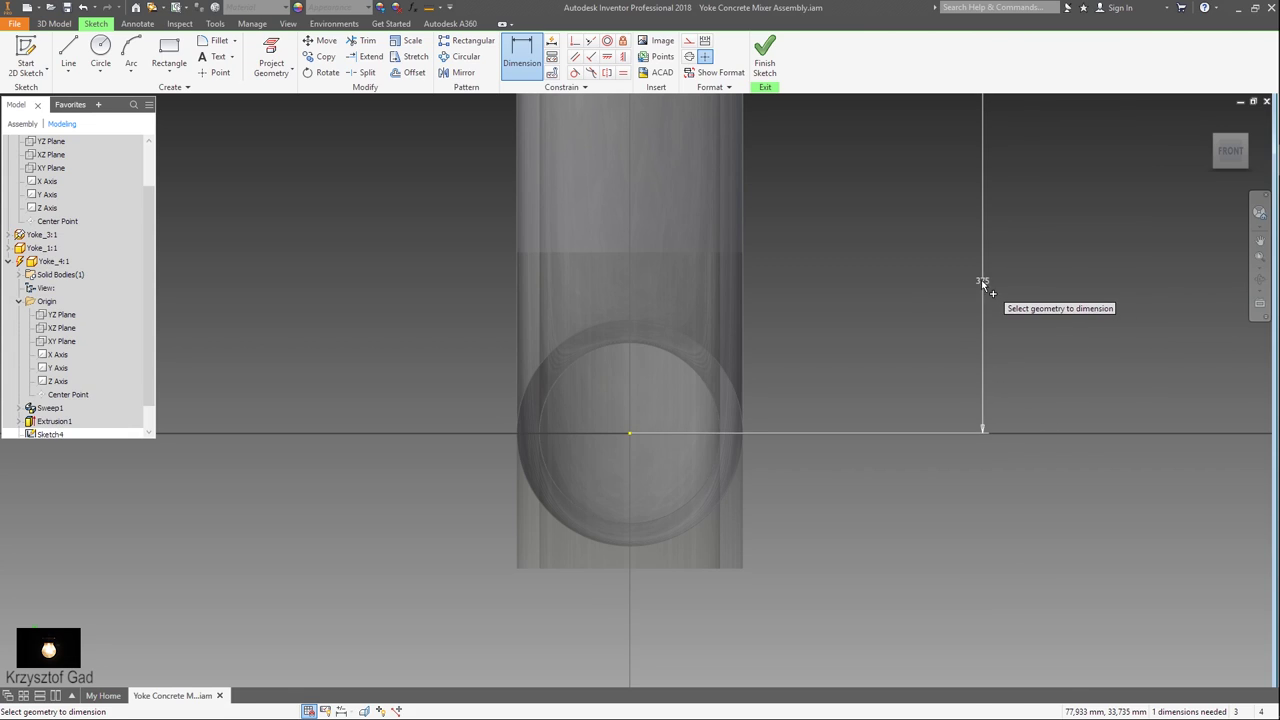
pyautogui.click(983, 284)
pyautogui.write('337')
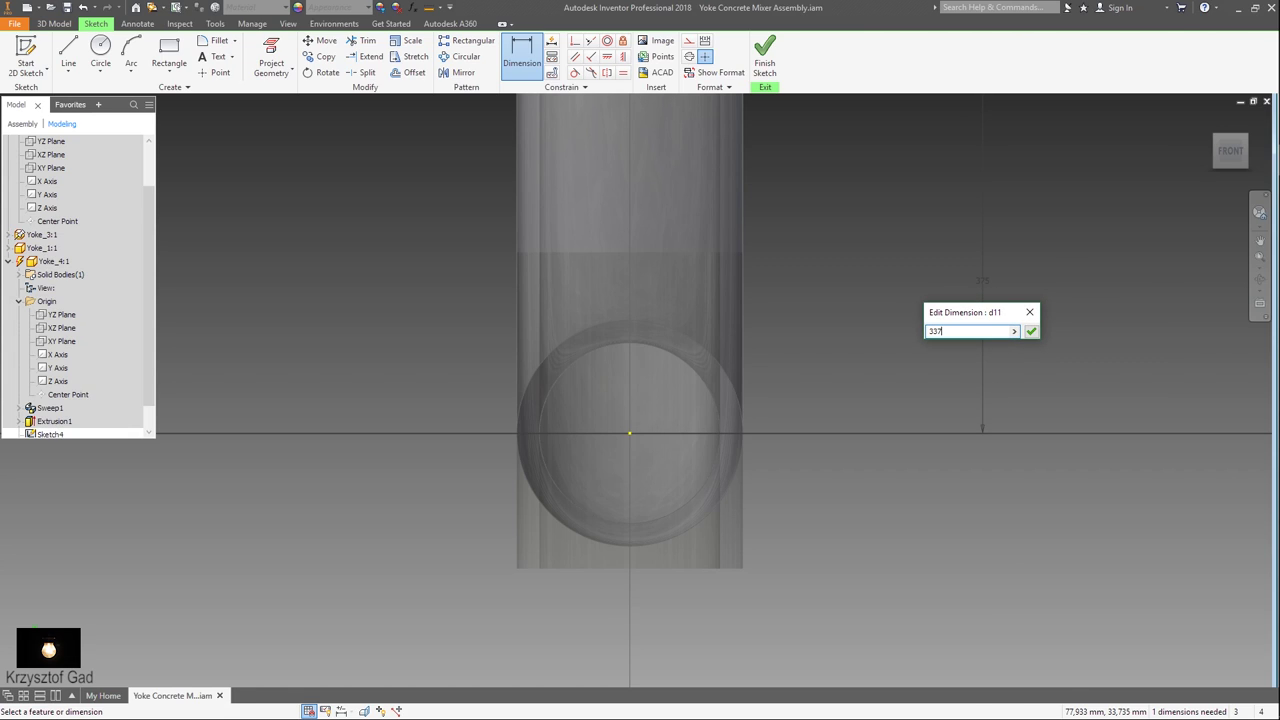
pyautogui.press('Return')
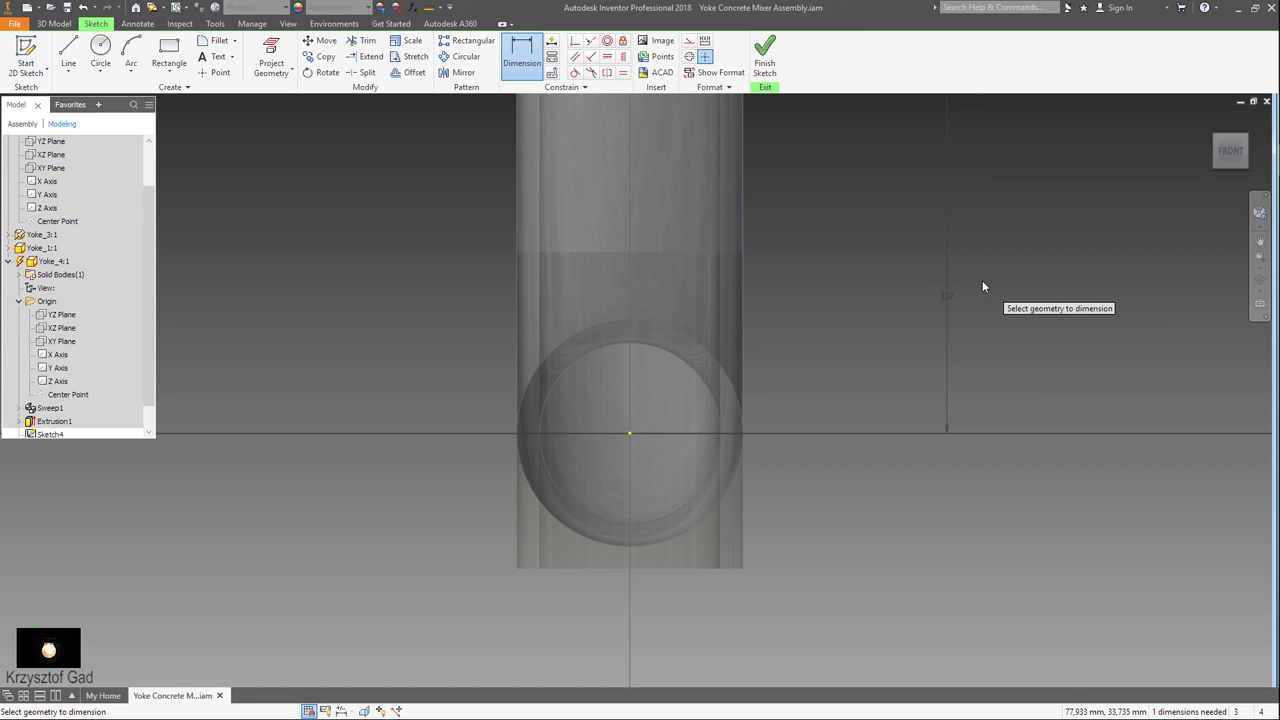
pyautogui.press('F5')
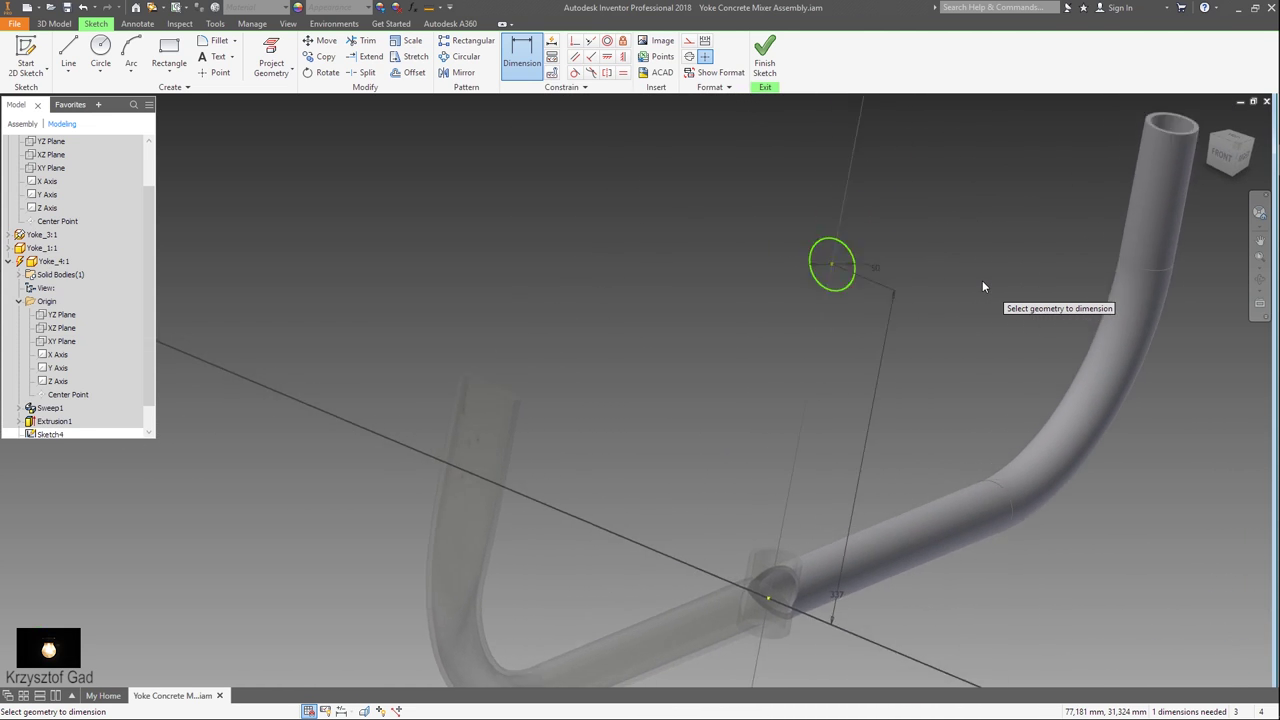
# Extrude the circle as a flipped through-all cut at the tube's far end
pyautogui.rightClick(838, 238)
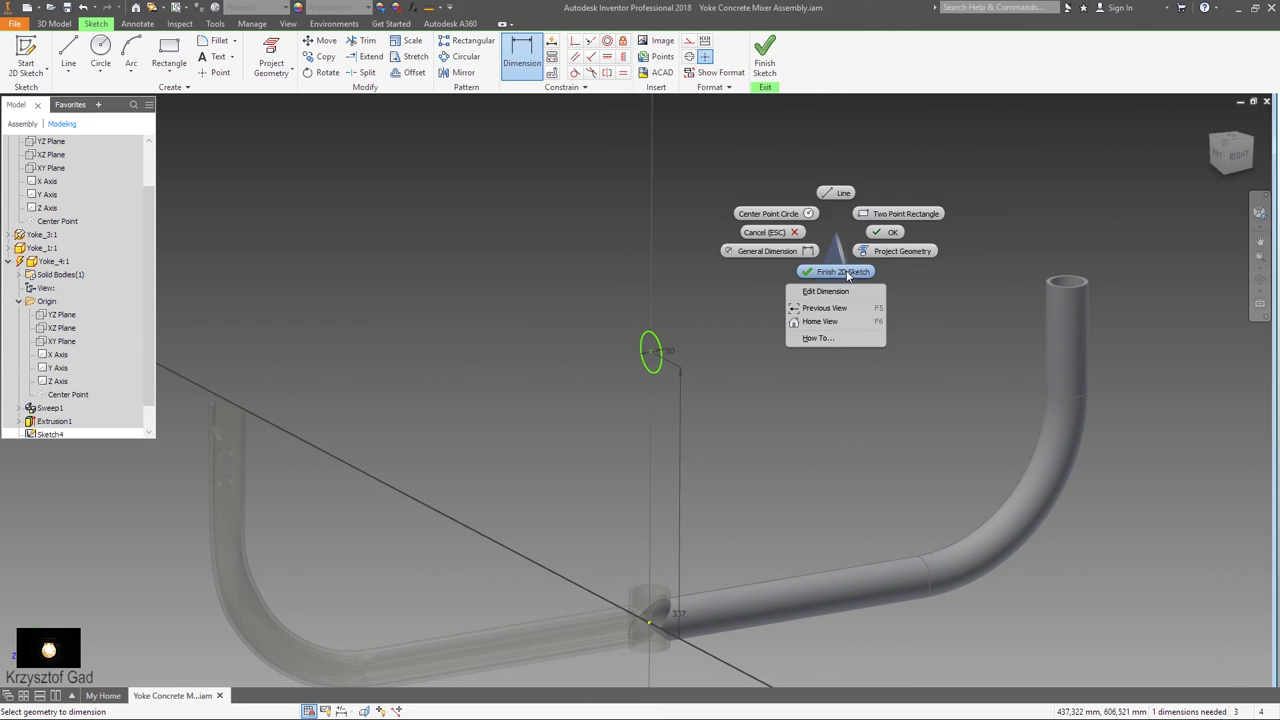
pyautogui.click(845, 268)
pyautogui.rightClick(517, 218)
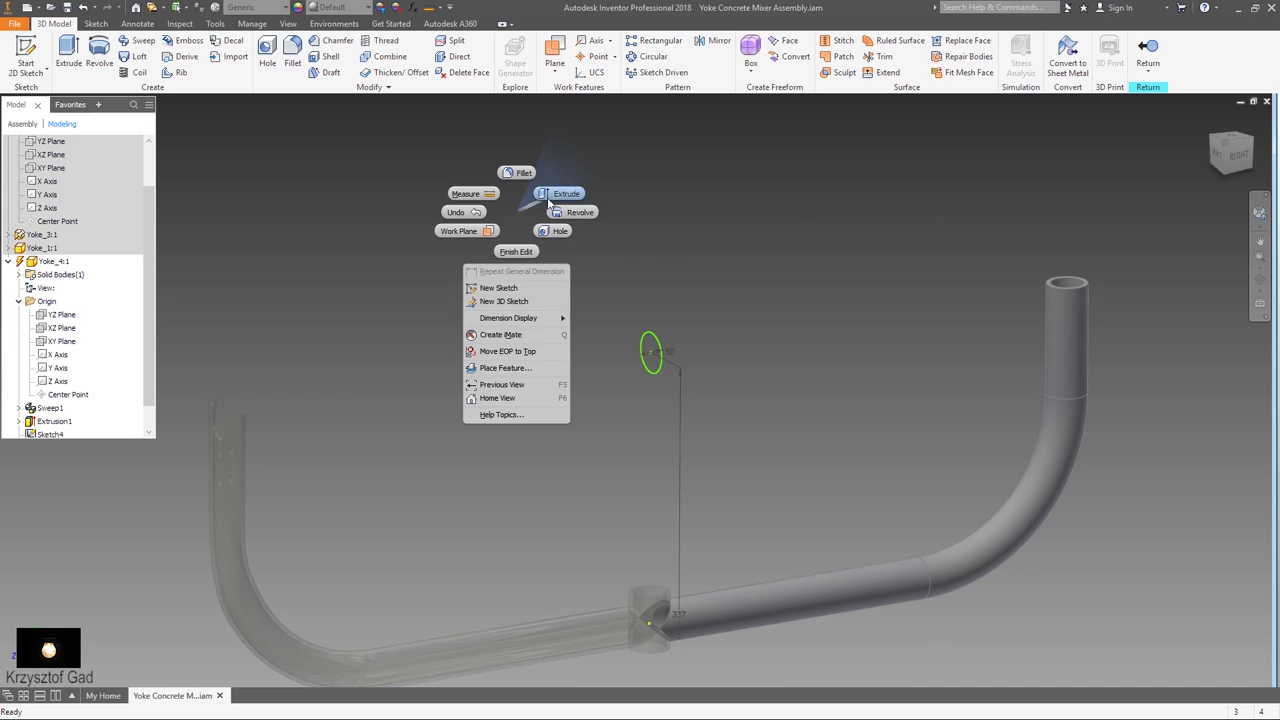
pyautogui.click(560, 196)
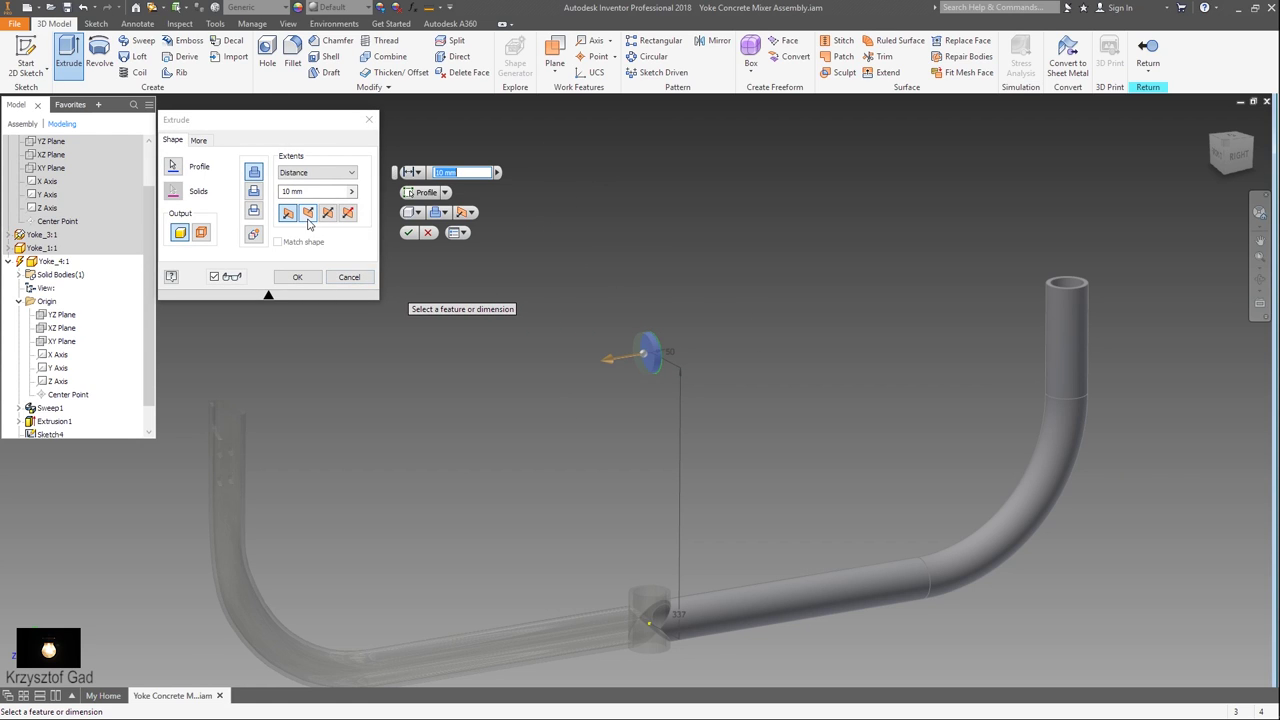
pyautogui.click(308, 216)
pyautogui.click(340, 174)
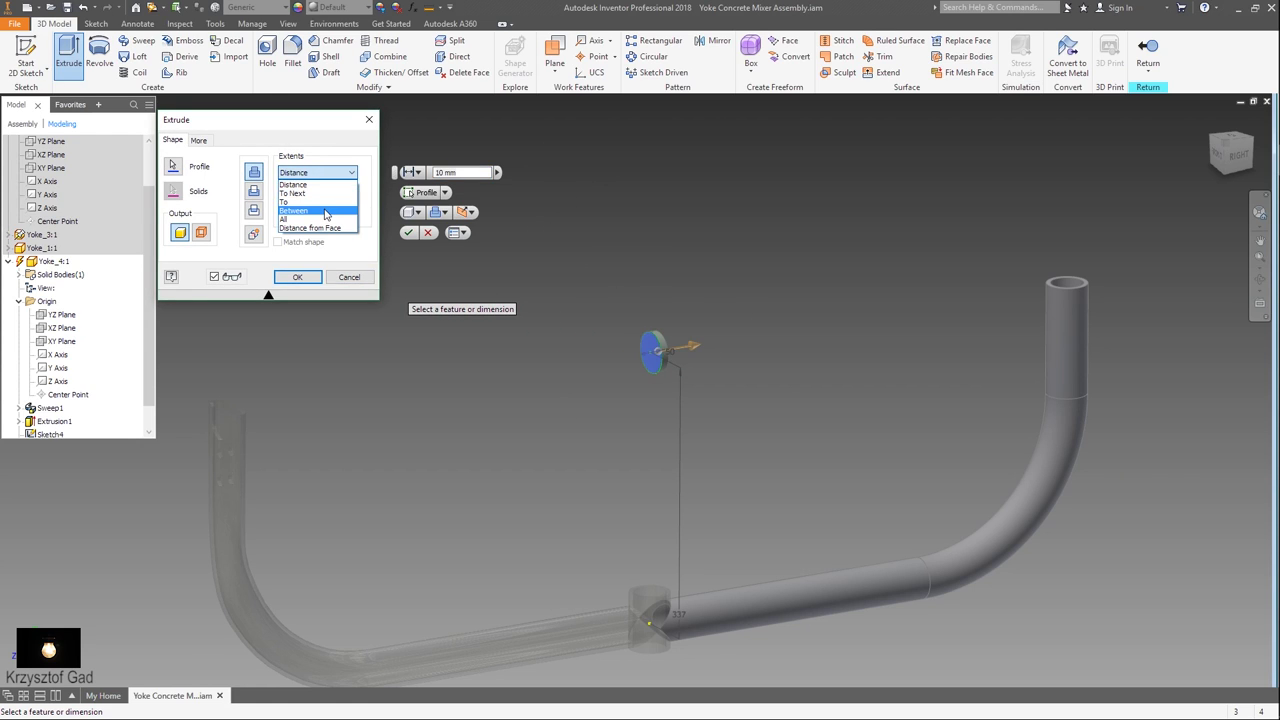
pyautogui.click(324, 219)
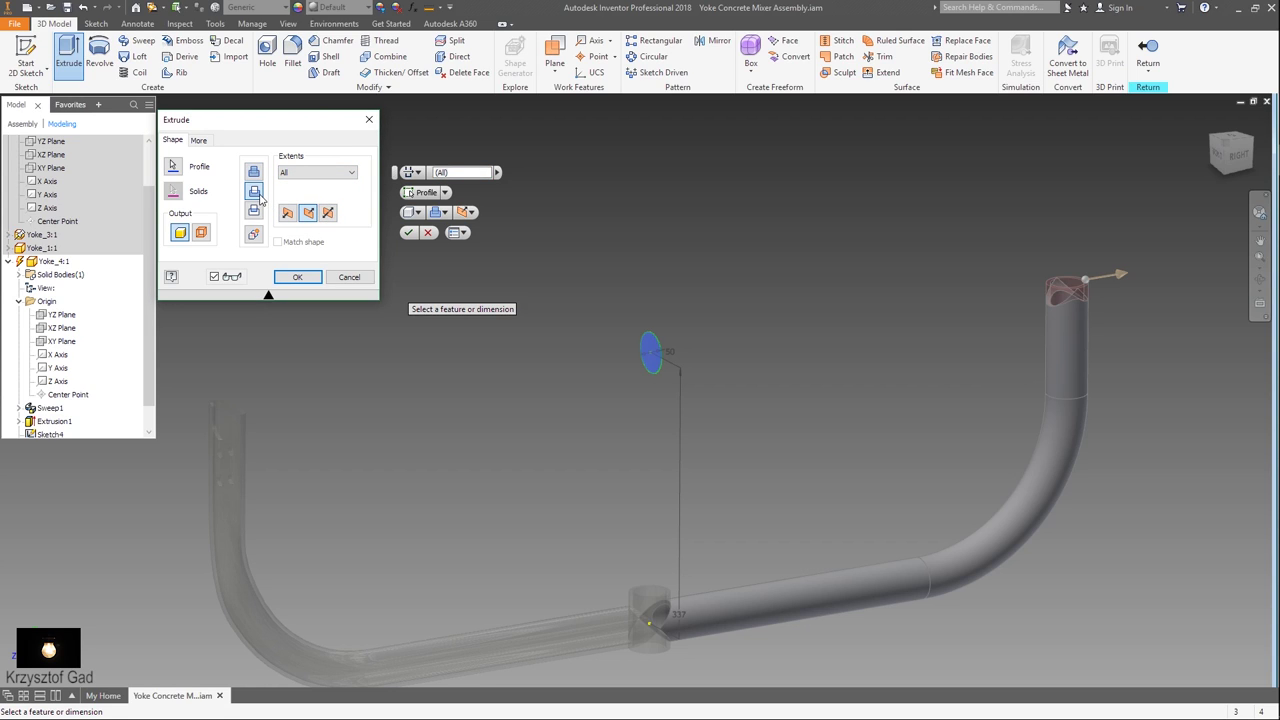
pyautogui.click(297, 277)
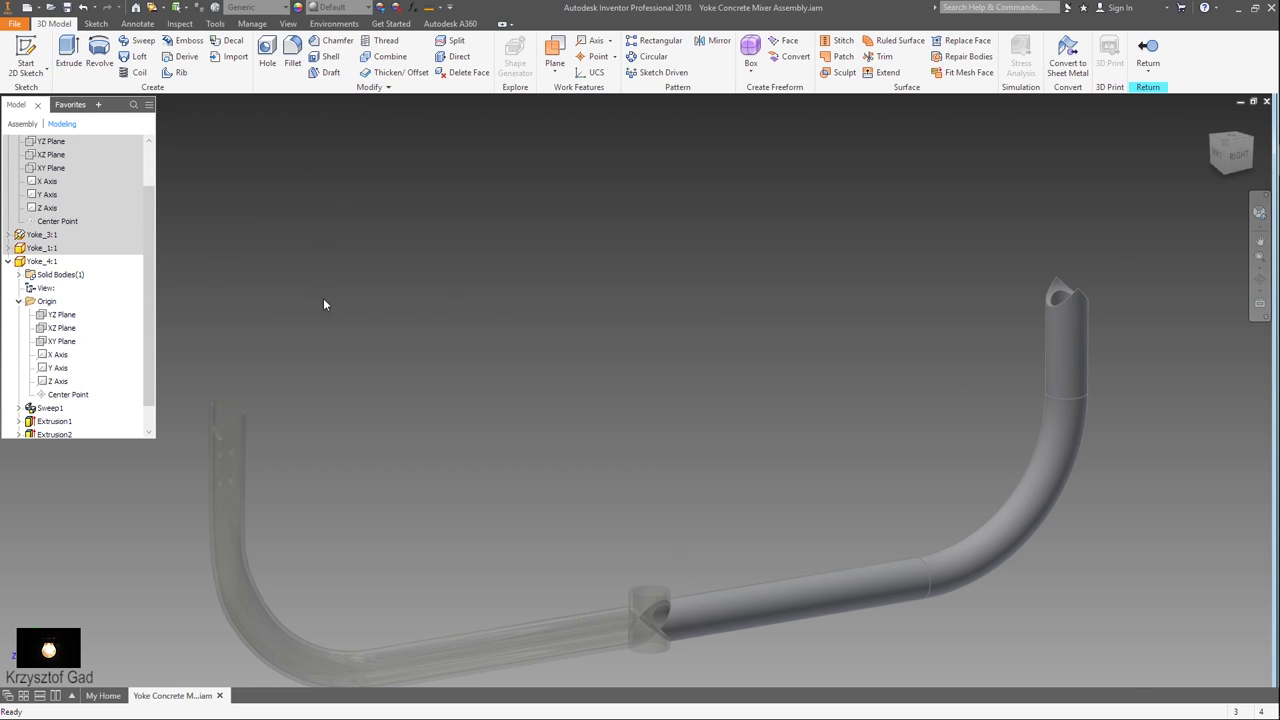
pyautogui.scroll(-5, 622, 333)
pyautogui.scroll(2, 622, 327)
pyautogui.scroll(2, 622, 327)
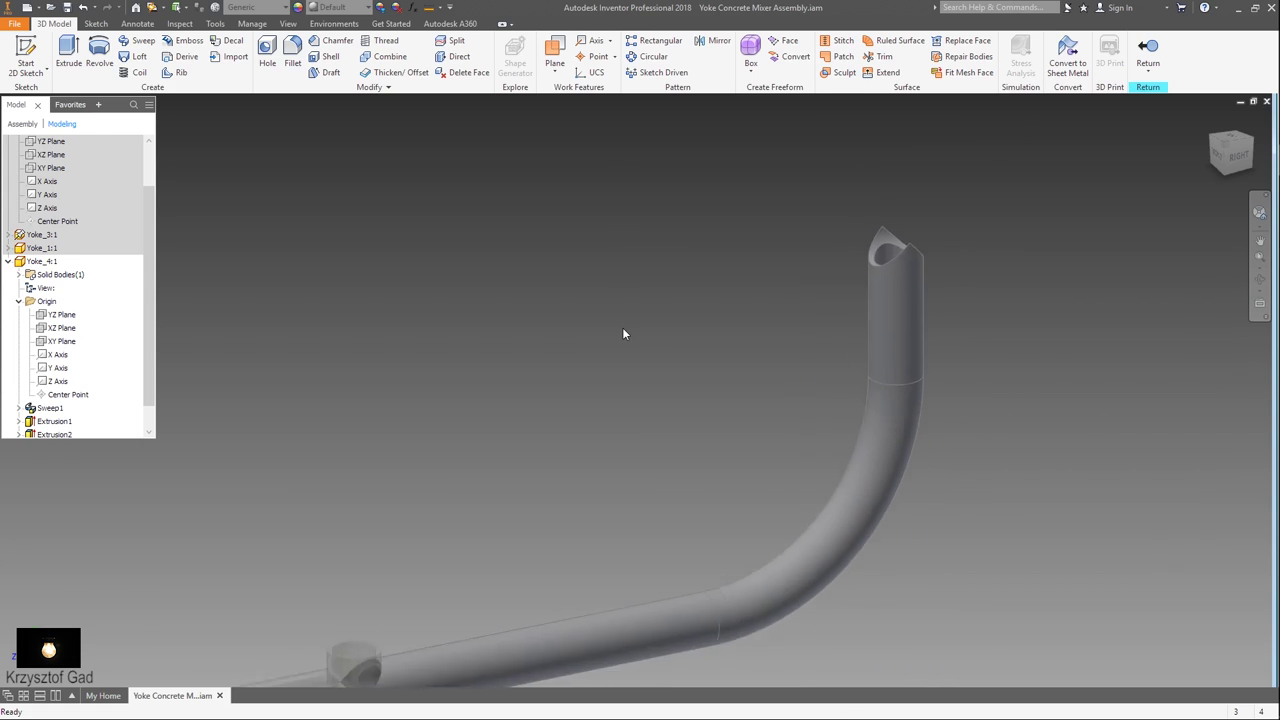
pyautogui.scroll(2, 621, 330)
pyautogui.press('F5')
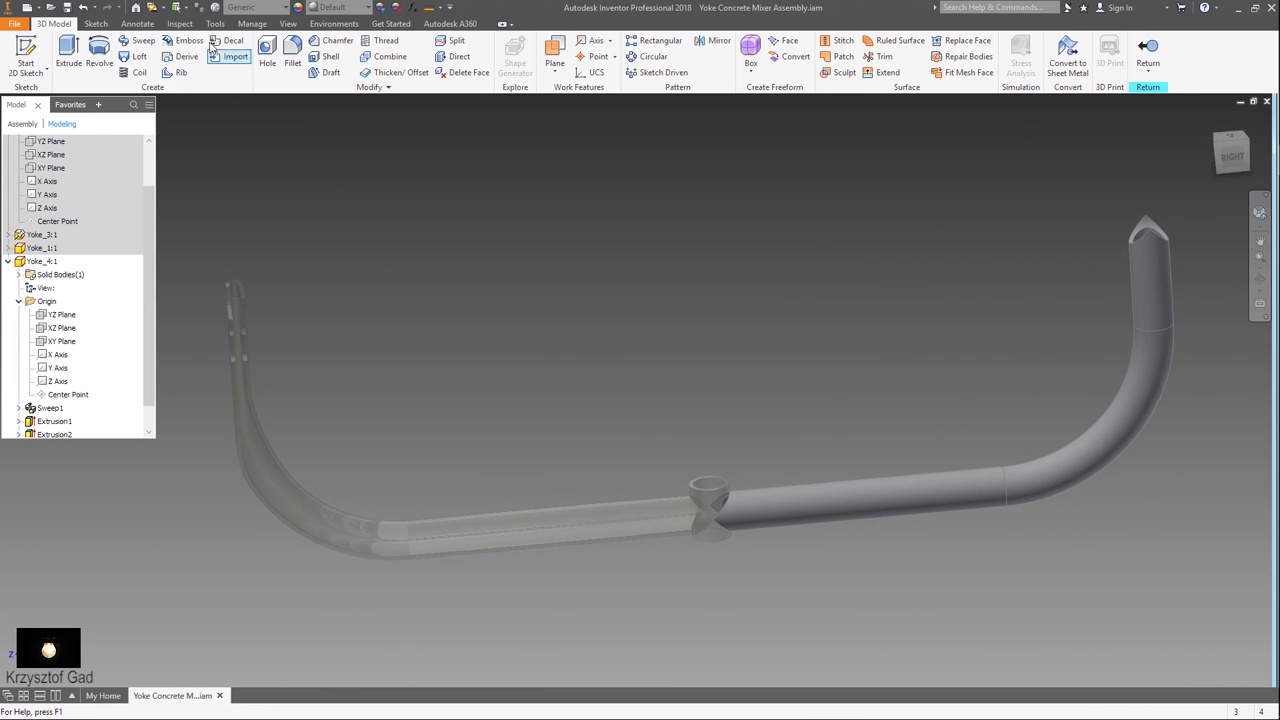
# Apply the Smooth - Ivory appearance to the Yoke_4 tube
pyautogui.click(217, 27)
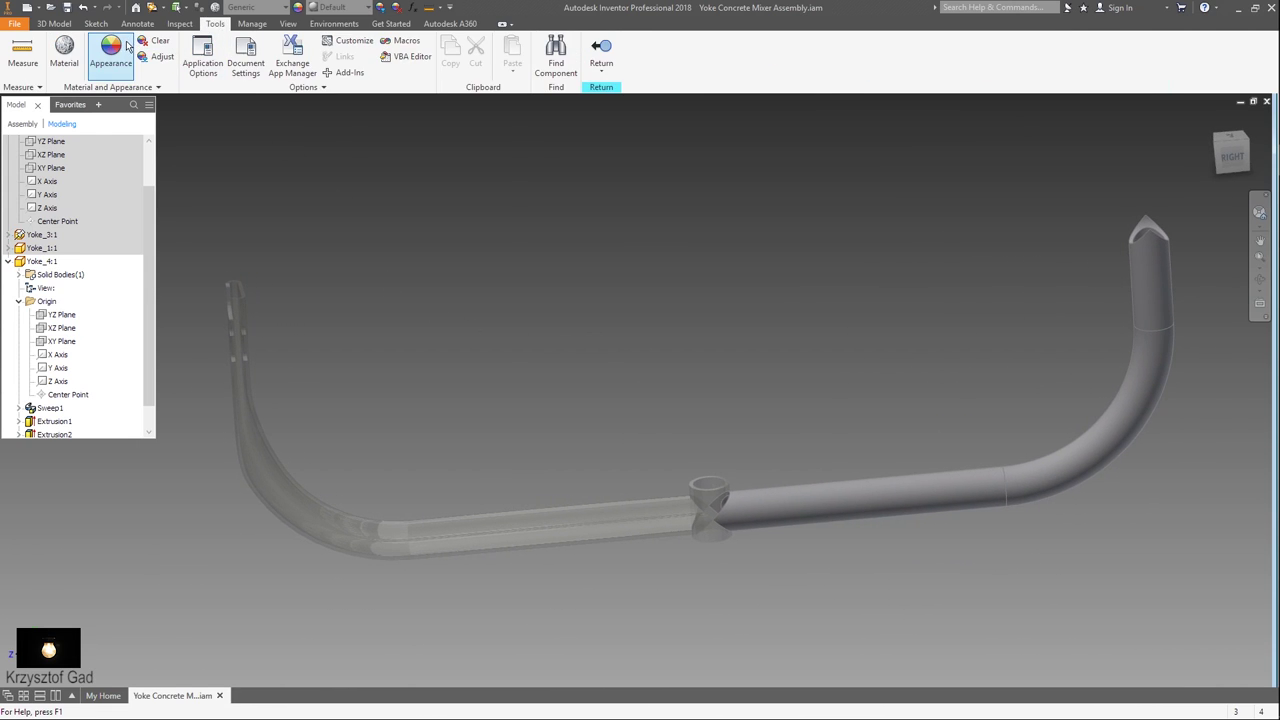
pyautogui.click(125, 47)
pyautogui.click(282, 125)
pyautogui.write('smoo')
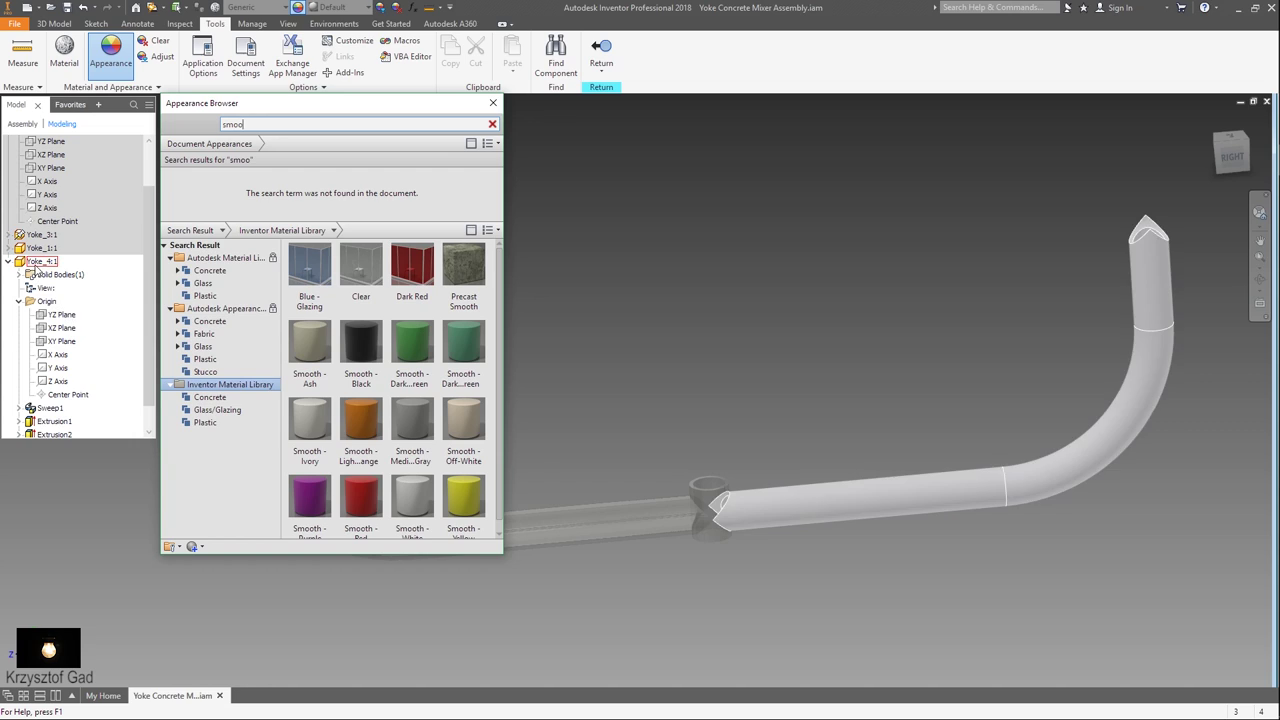
pyautogui.click(40, 262)
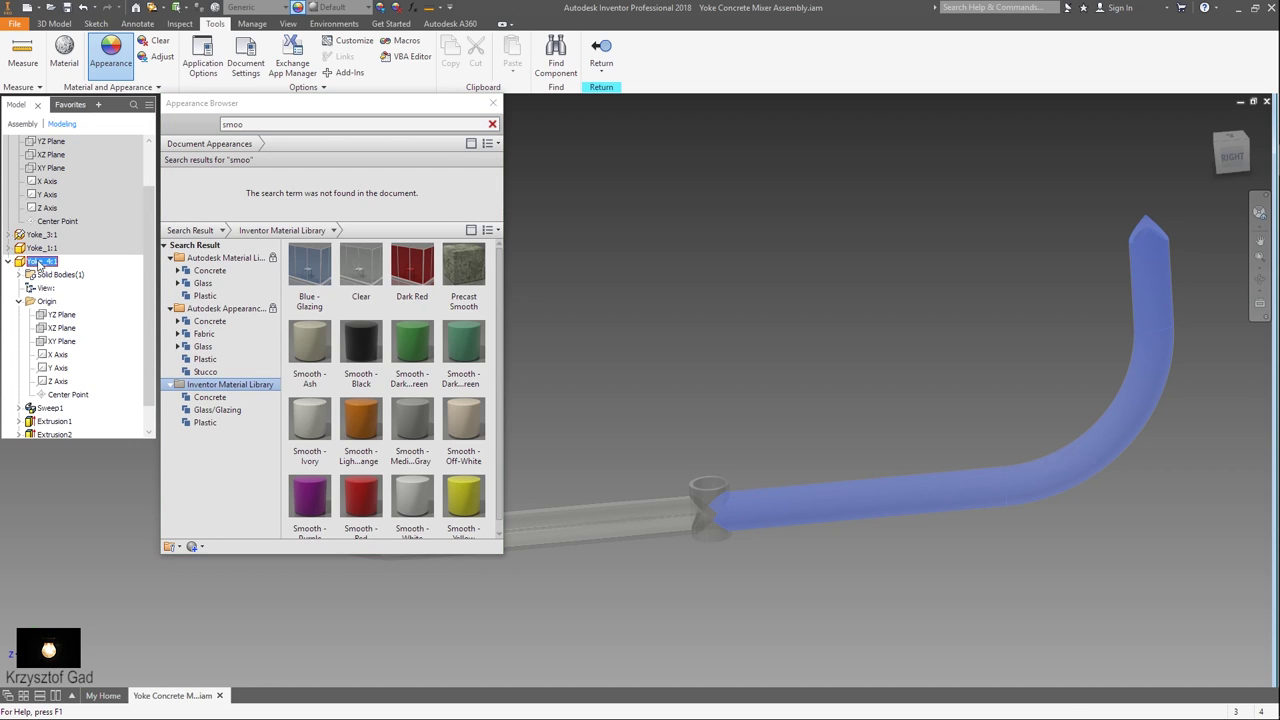
pyautogui.click(306, 465)
pyautogui.click(492, 104)
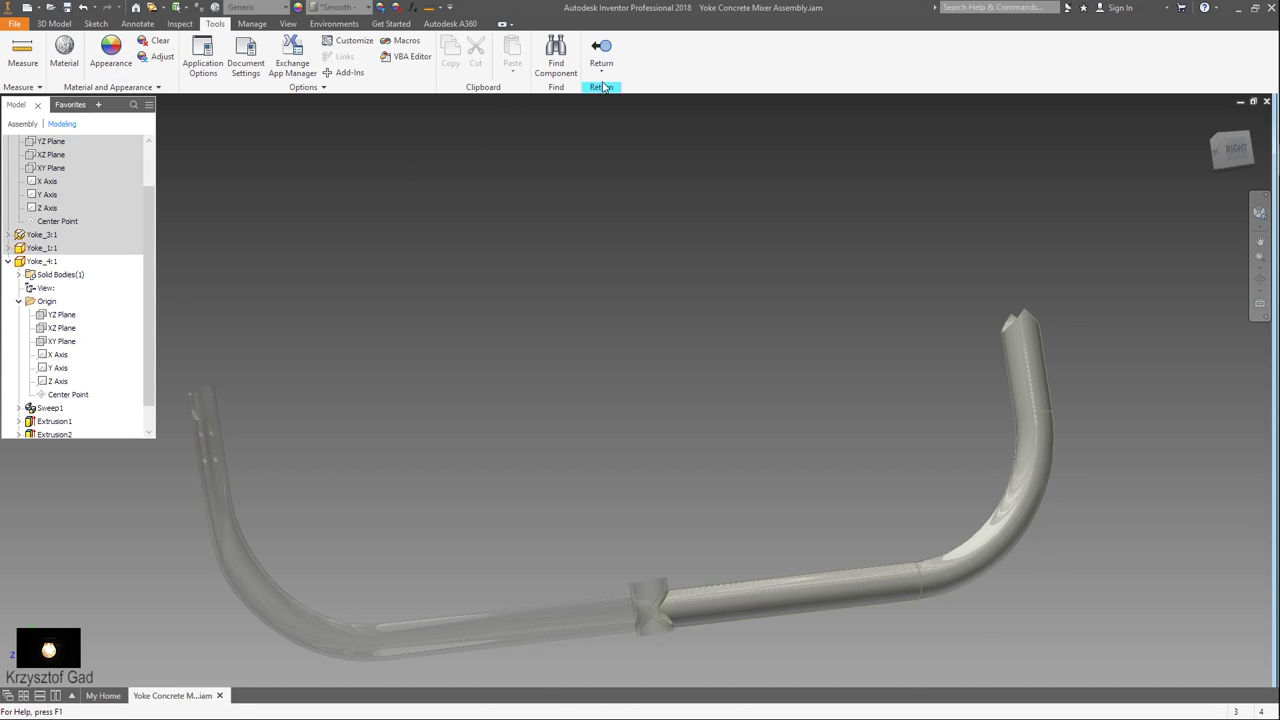
# Return to the assembly and start creating a new in-place component
pyautogui.click(601, 50)
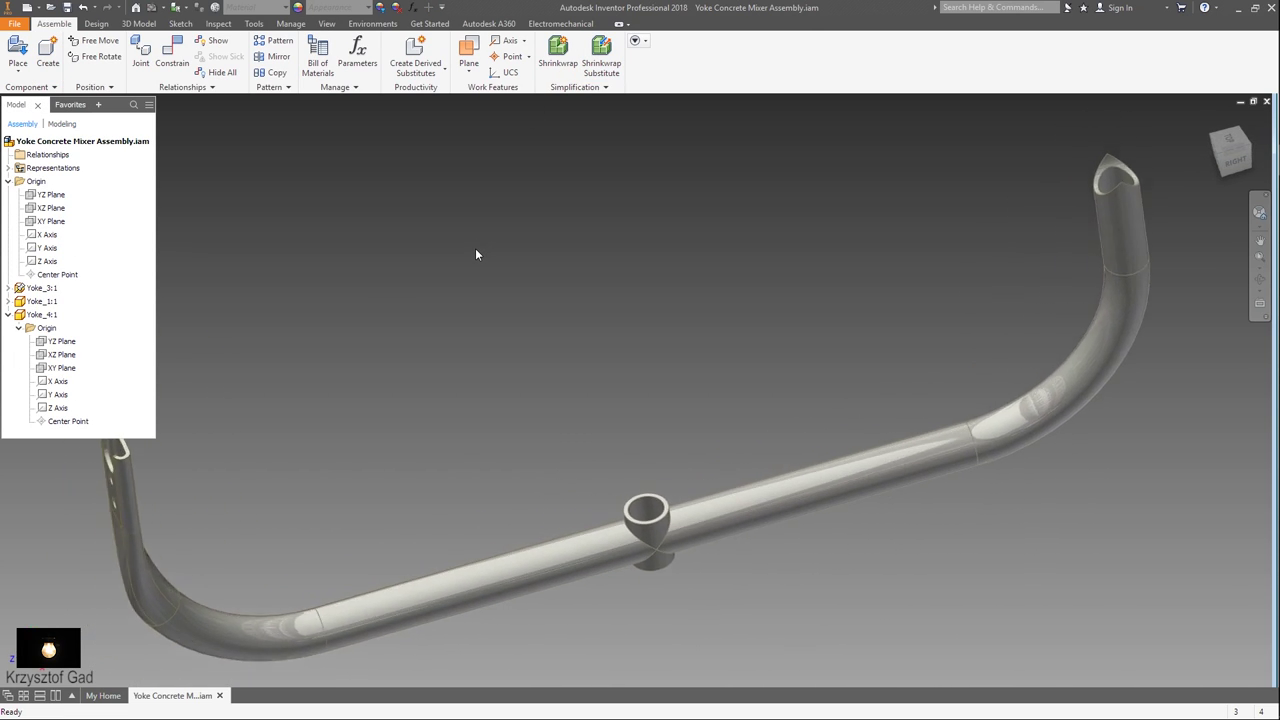
pyautogui.click(7, 314)
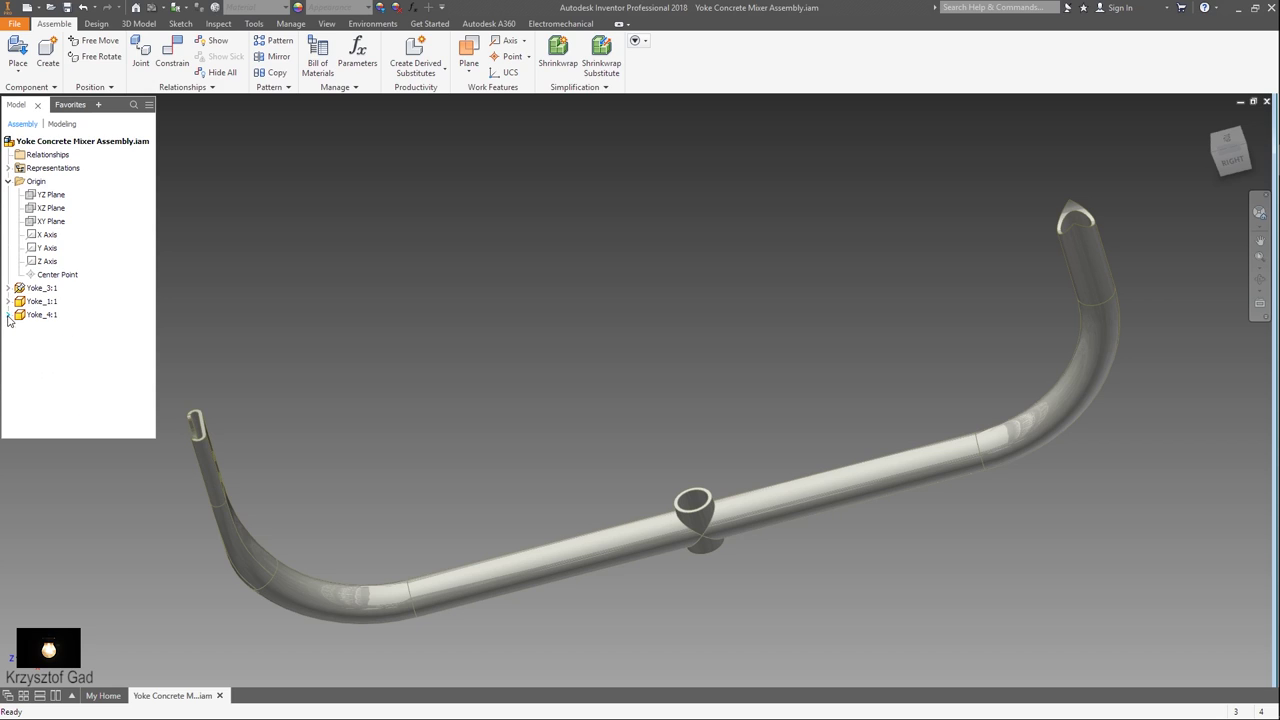
pyautogui.click(45, 58)
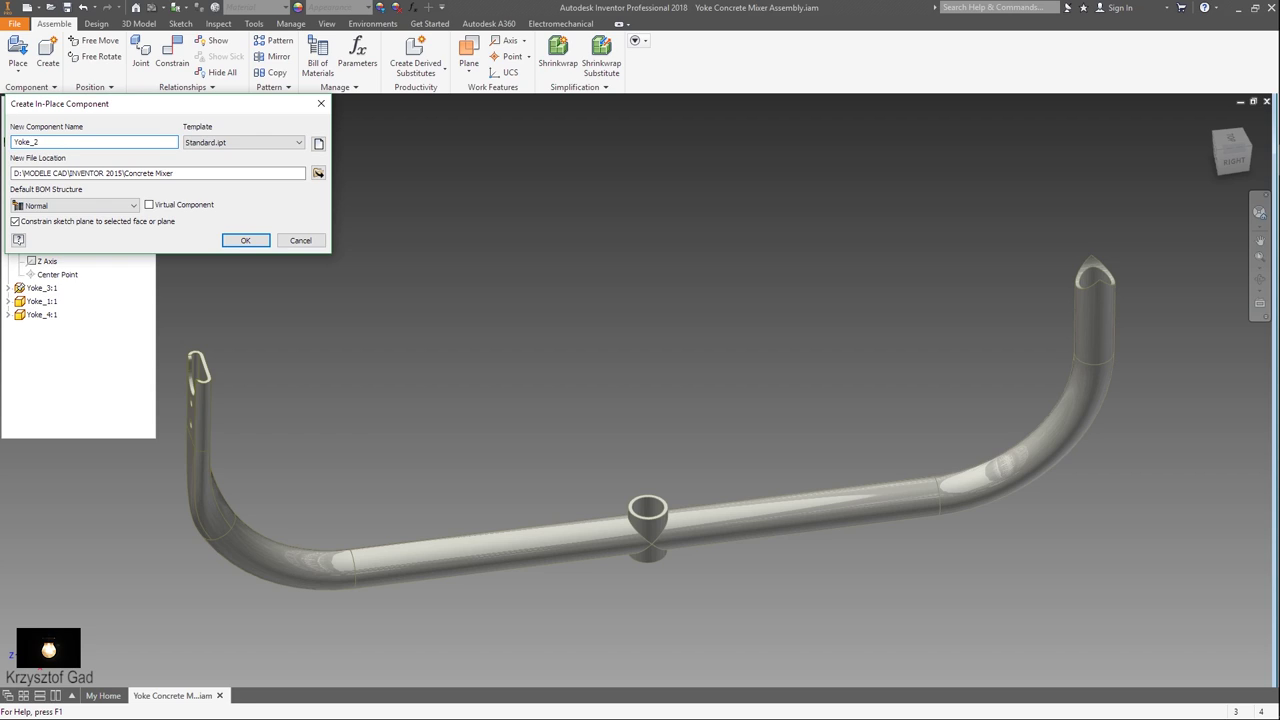
# Create the in-place part Yoke_2 anchored at the assembly Center Point
pyautogui.press('Escape')
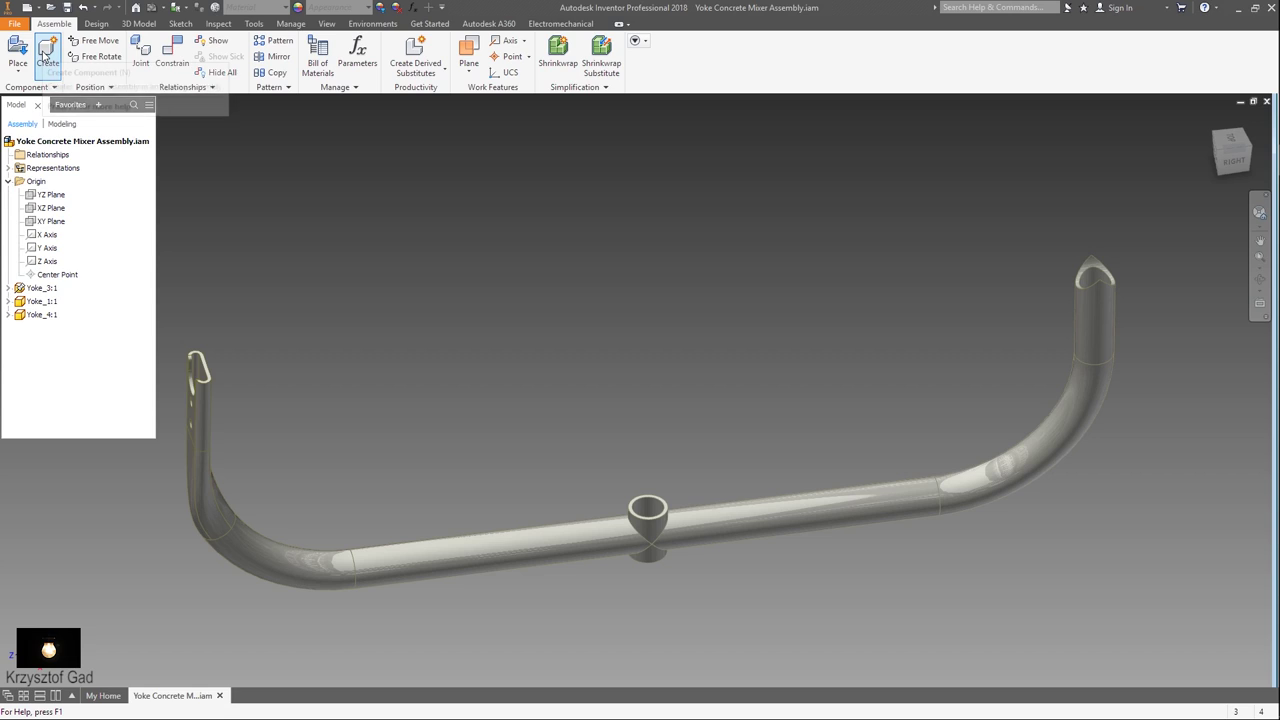
pyautogui.click(62, 277)
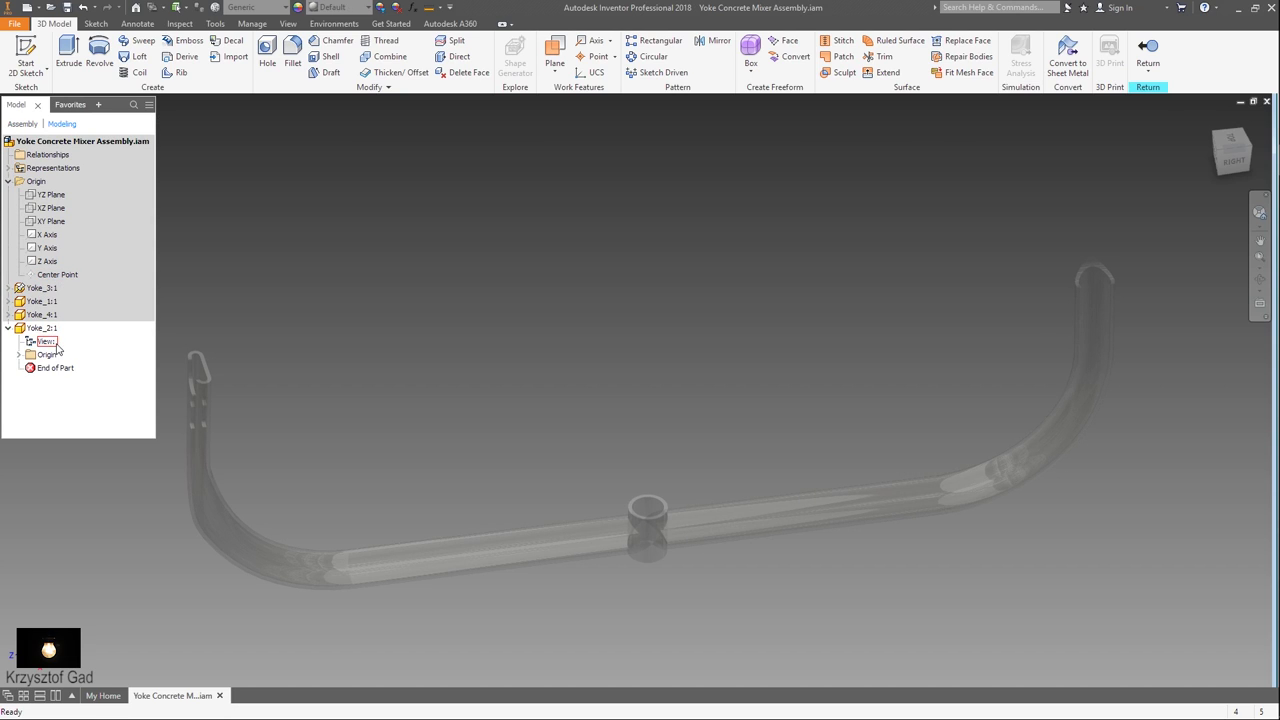
pyautogui.click(26, 58)
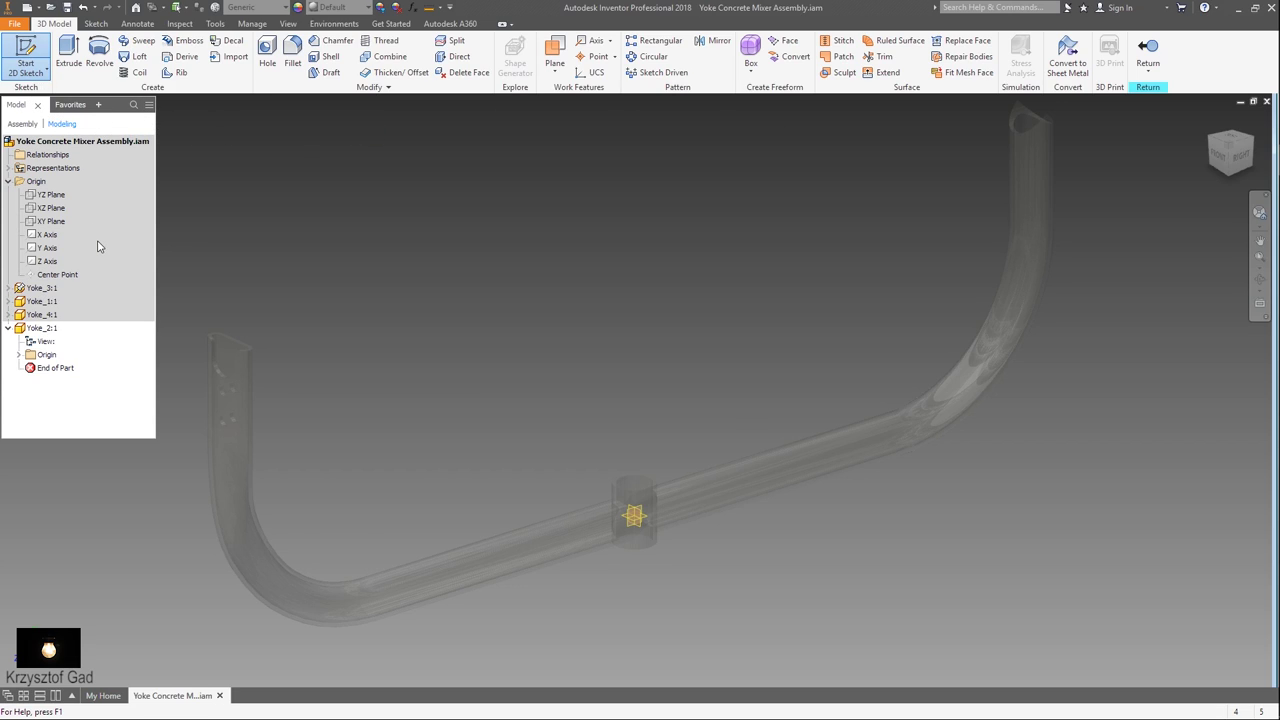
pyautogui.press('Escape')
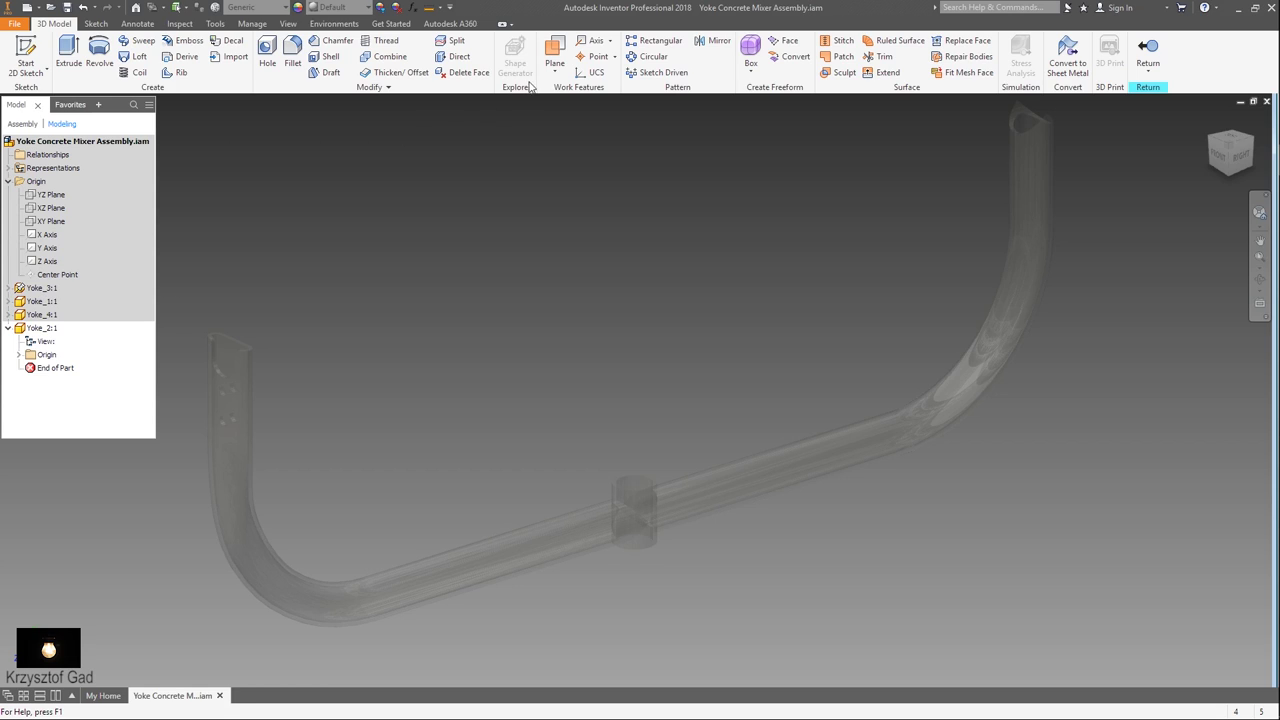
# Add Work Plane1 offset -610 from Yoke_2's XY Plane
pyautogui.click(557, 65)
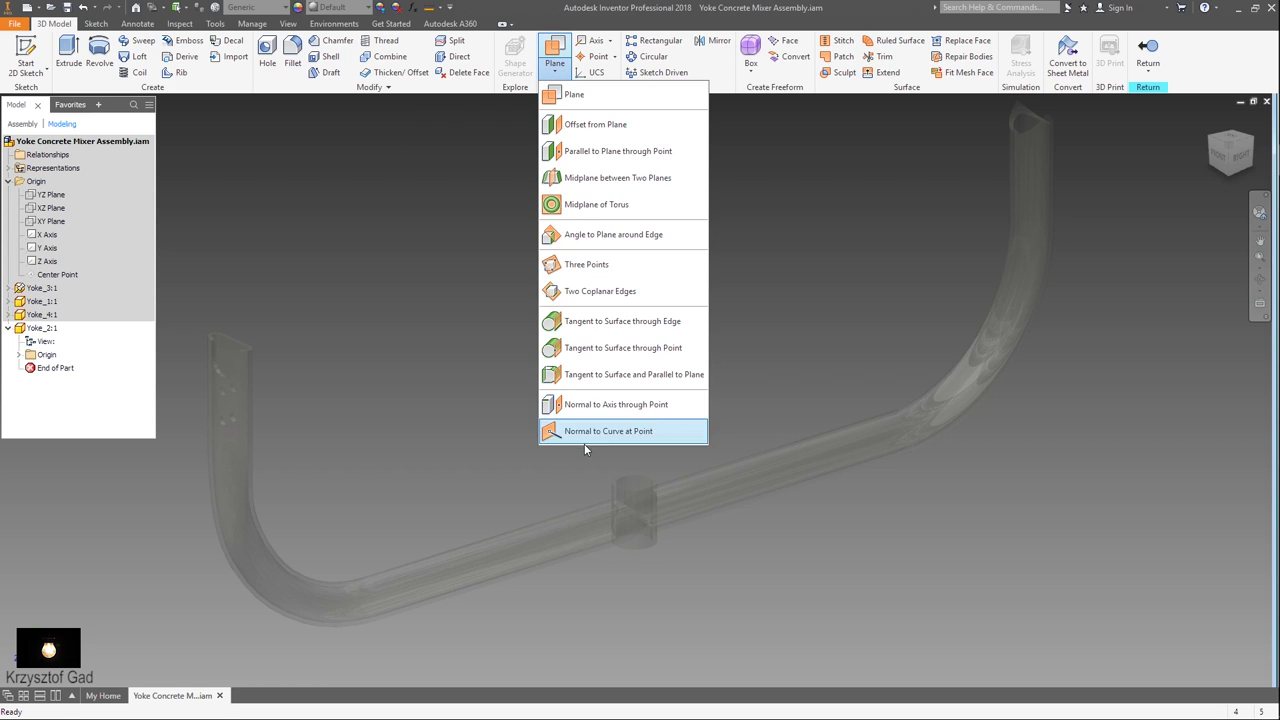
pyautogui.click(592, 128)
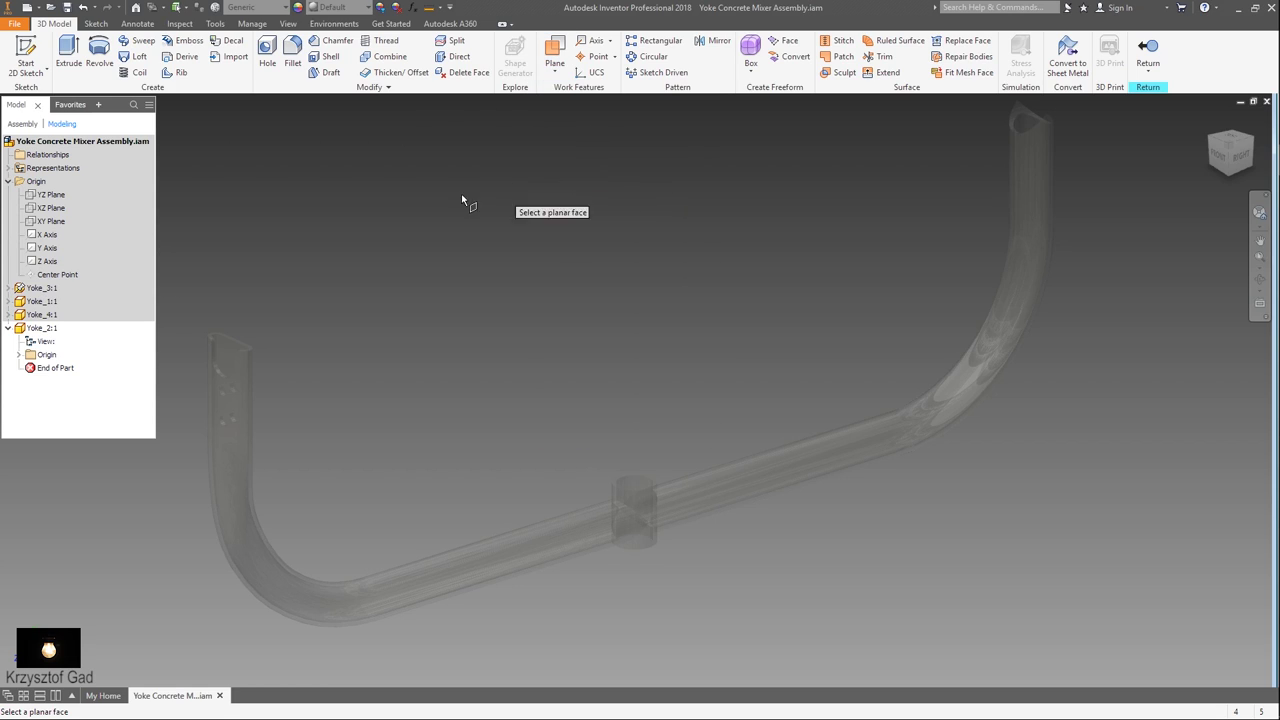
pyautogui.click(19, 356)
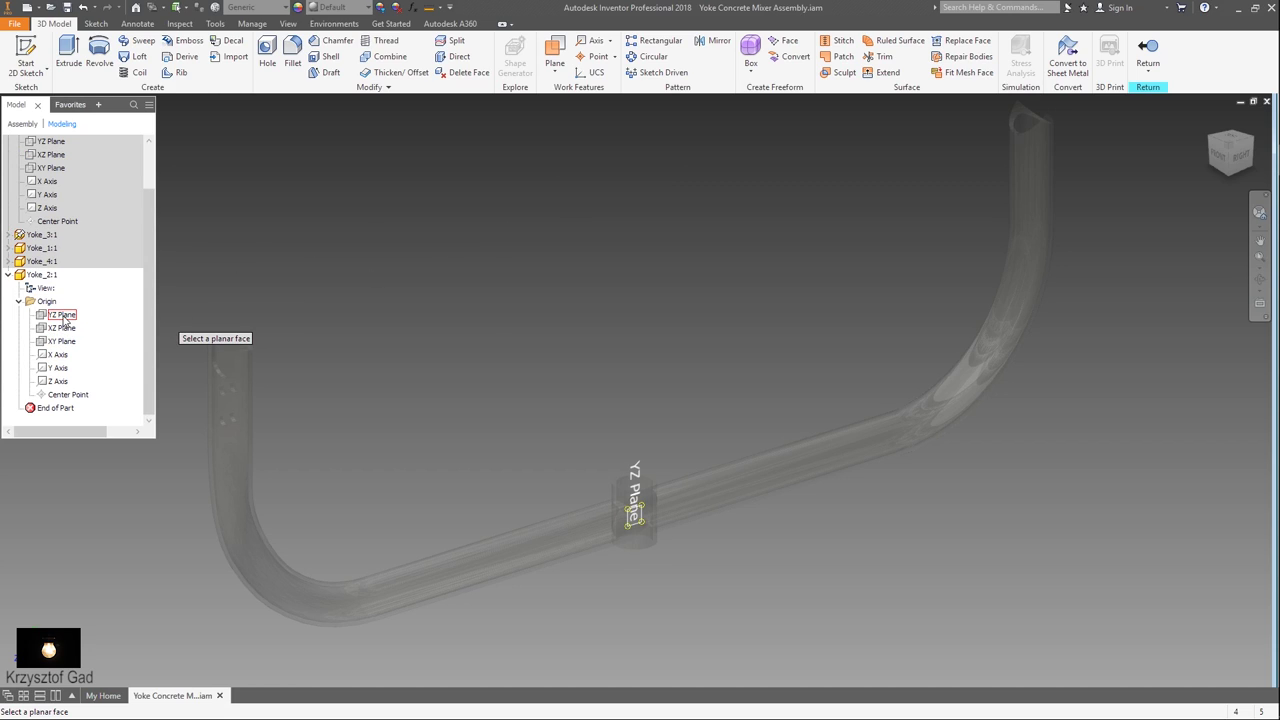
pyautogui.click(62, 341)
pyautogui.write('-610')
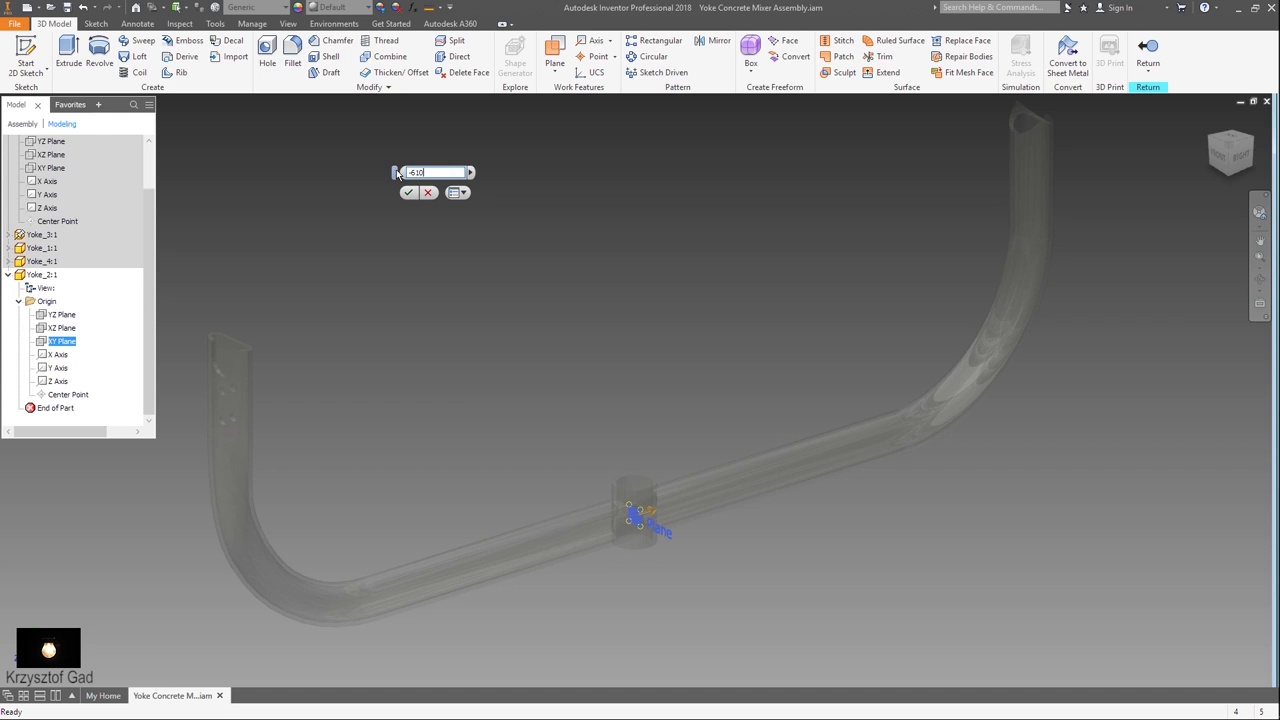
pyautogui.press('Return')
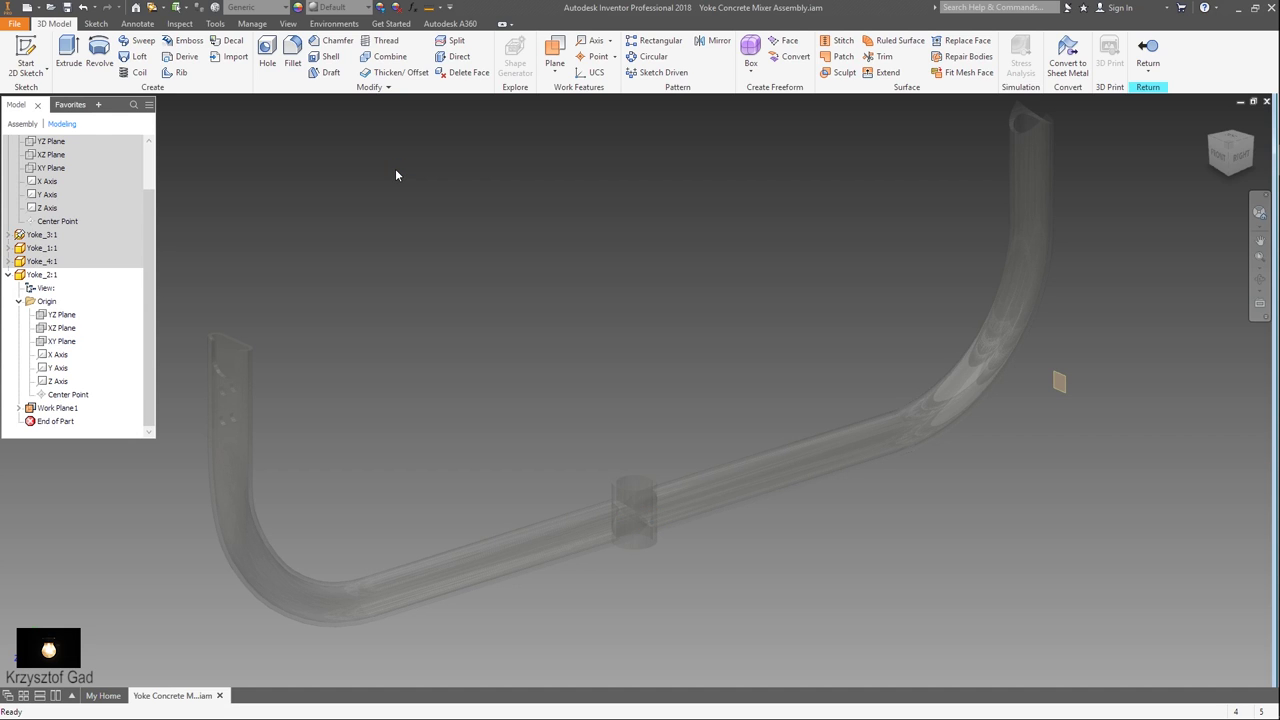
pyautogui.moveTo(395, 175)
pyautogui.keyDown('shift'); pyautogui.mouseDown(button='middle')
pyautogui.moveTo(616, 393)
pyautogui.moveTo(590, 468)
pyautogui.mouseUp(button='middle'); pyautogui.keyUp('shift')
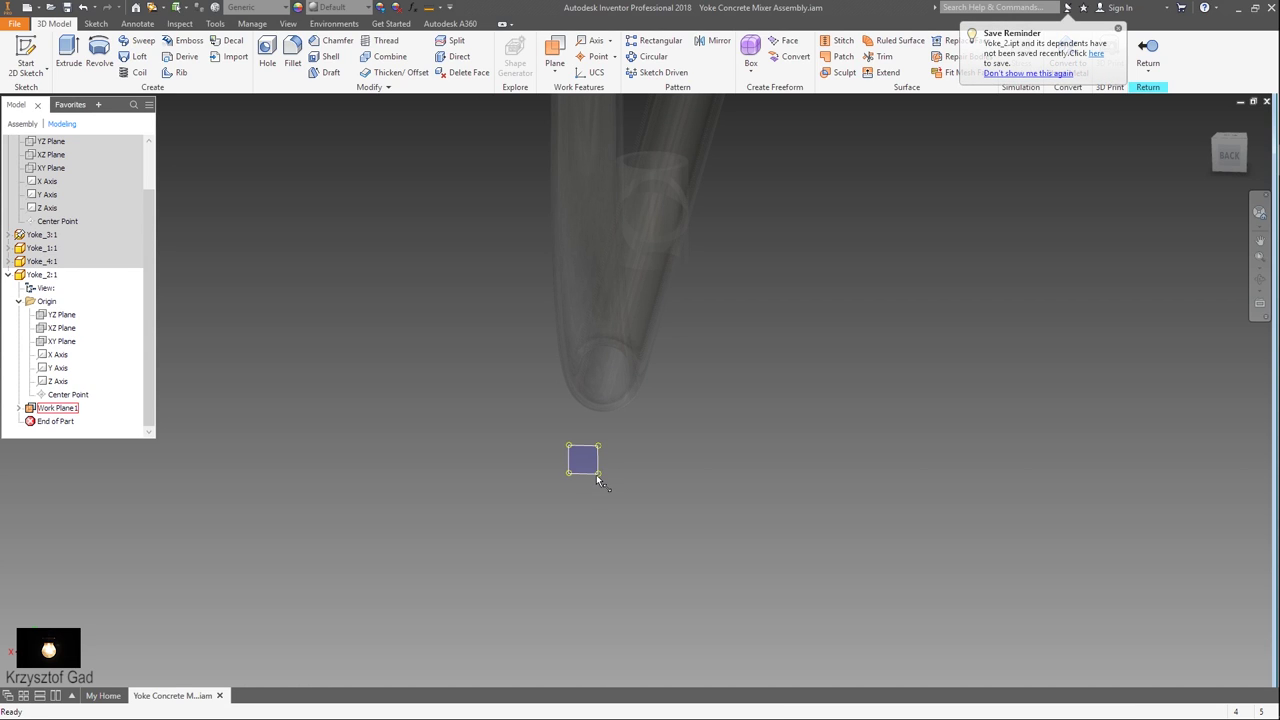
# Sketch concentric 50 and 40 center-point circles on Work Plane1
pyautogui.click(633, 466)
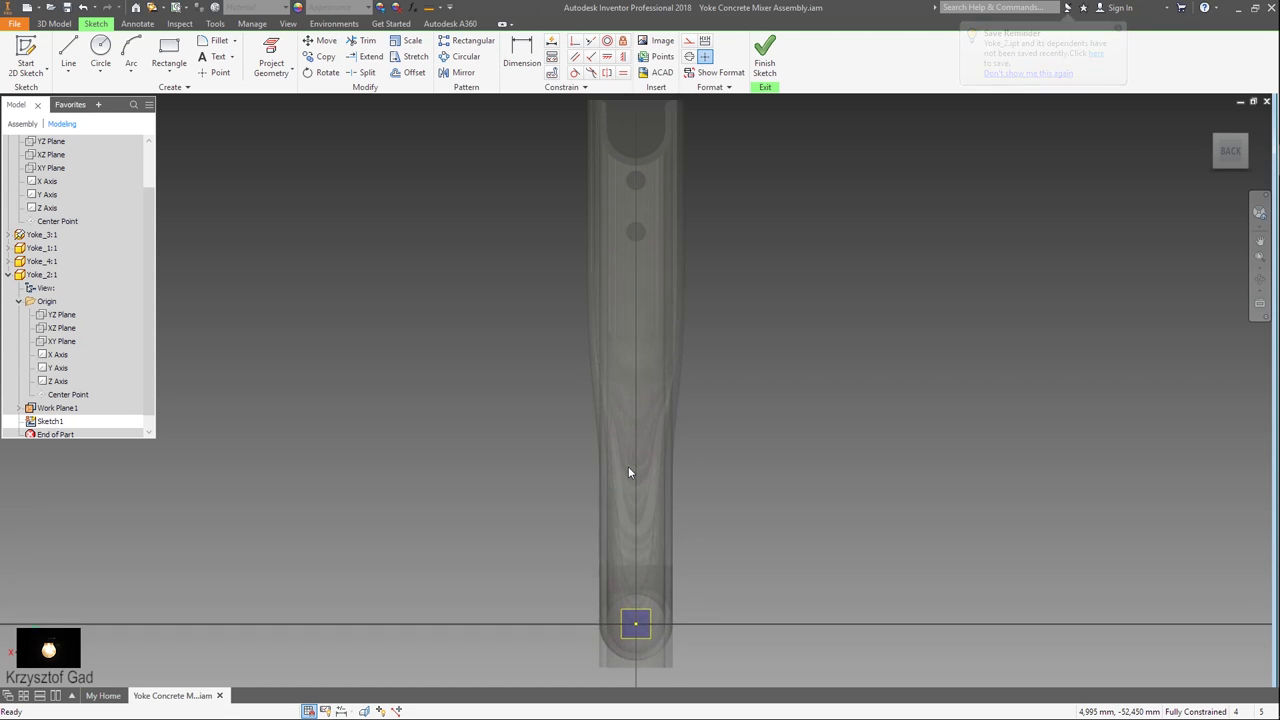
pyautogui.rightClick(486, 279)
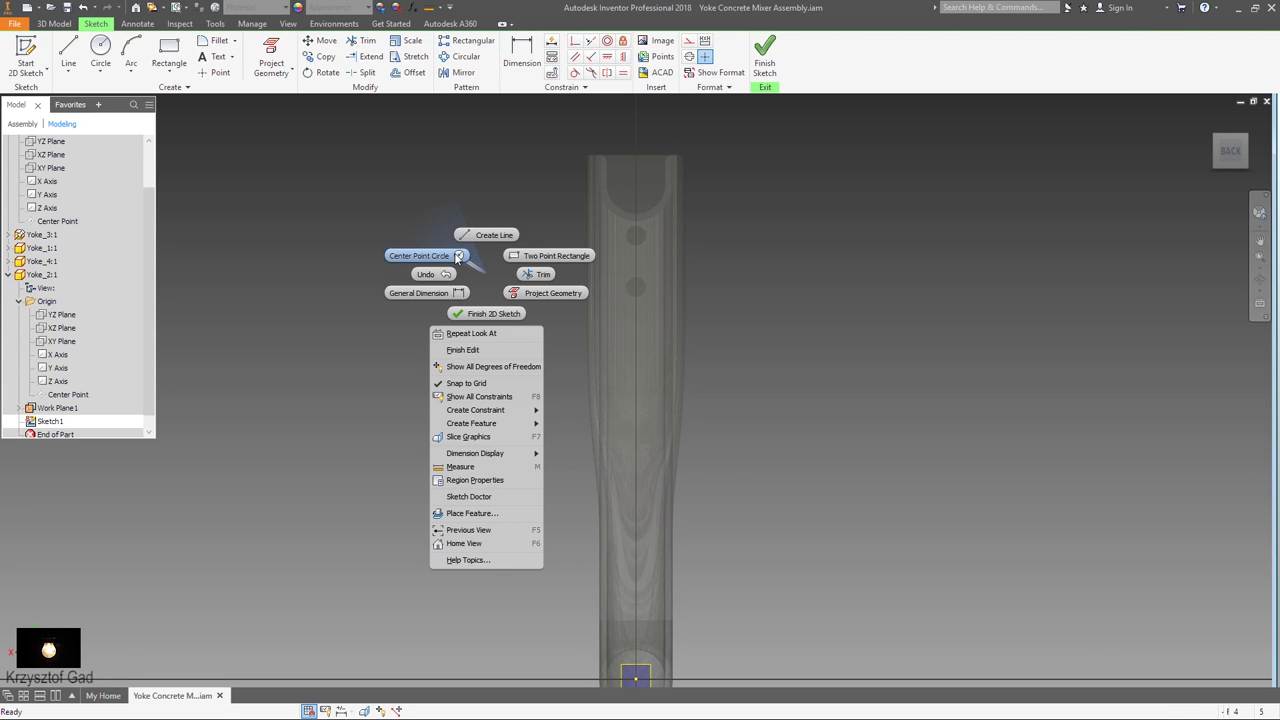
pyautogui.click(458, 258)
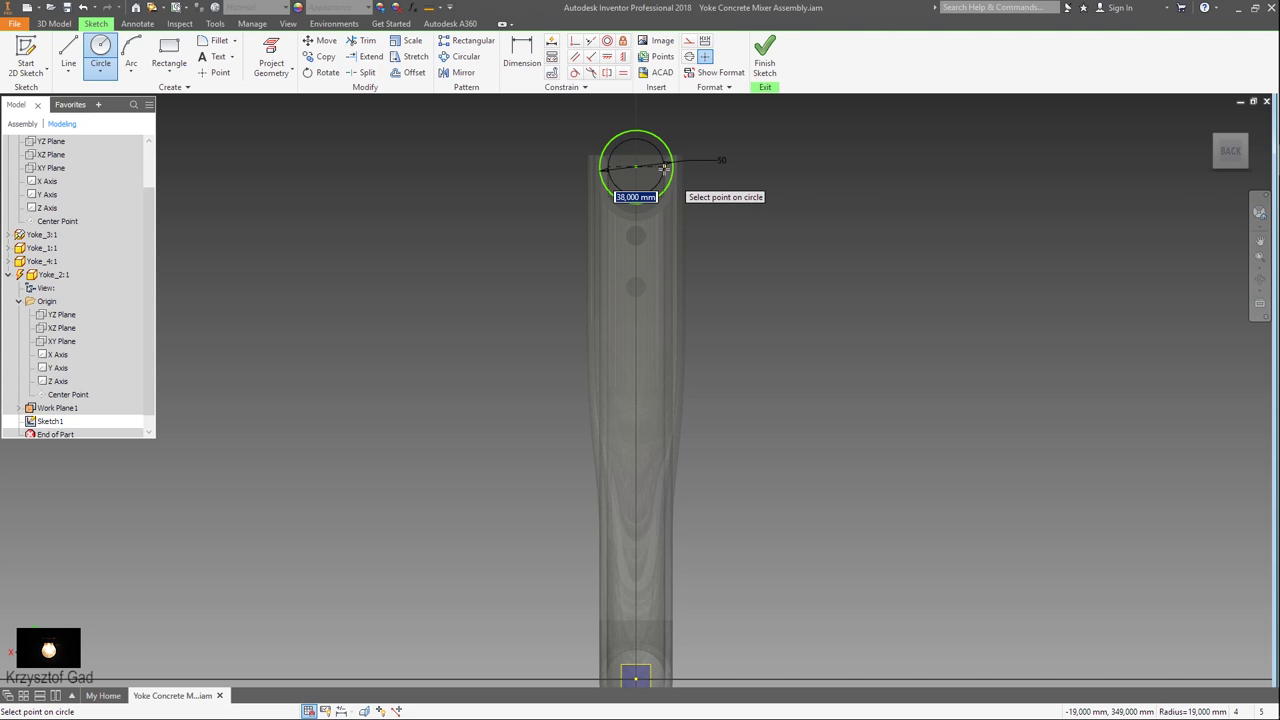
# Dimension the circles 337 mm from the baseline and finish the sketch
pyautogui.rightClick(760, 222)
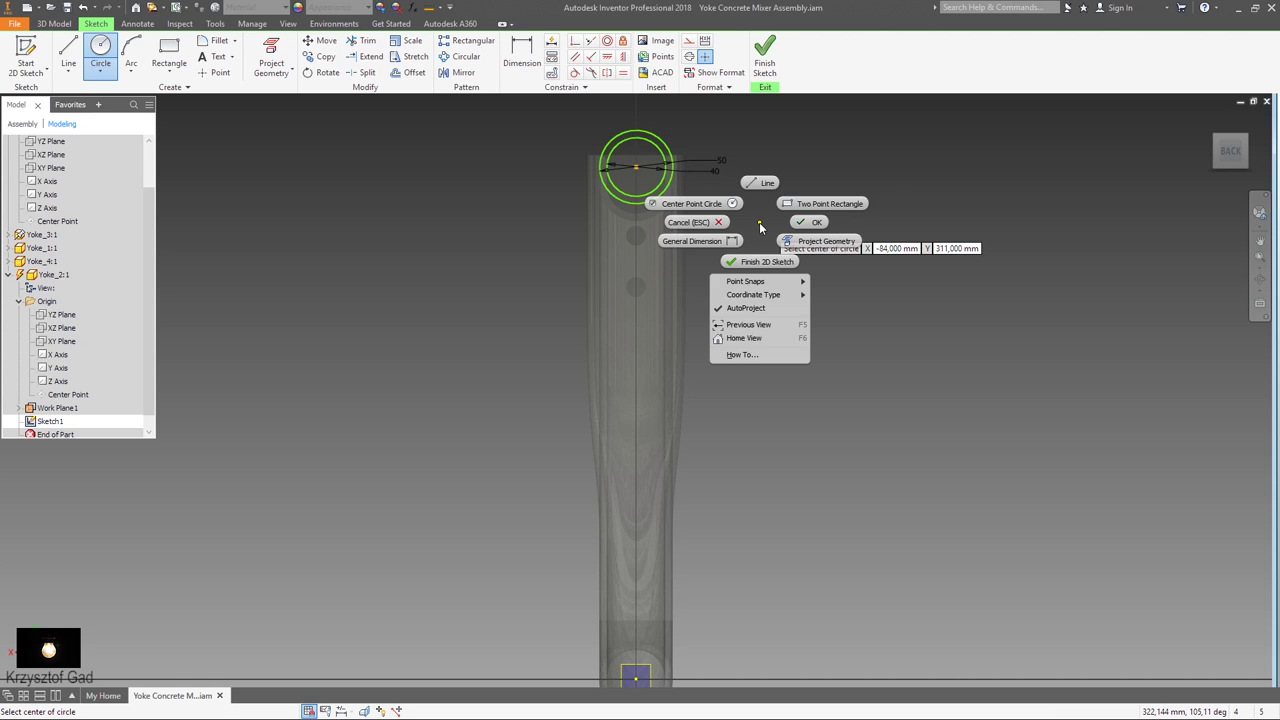
pyautogui.click(737, 243)
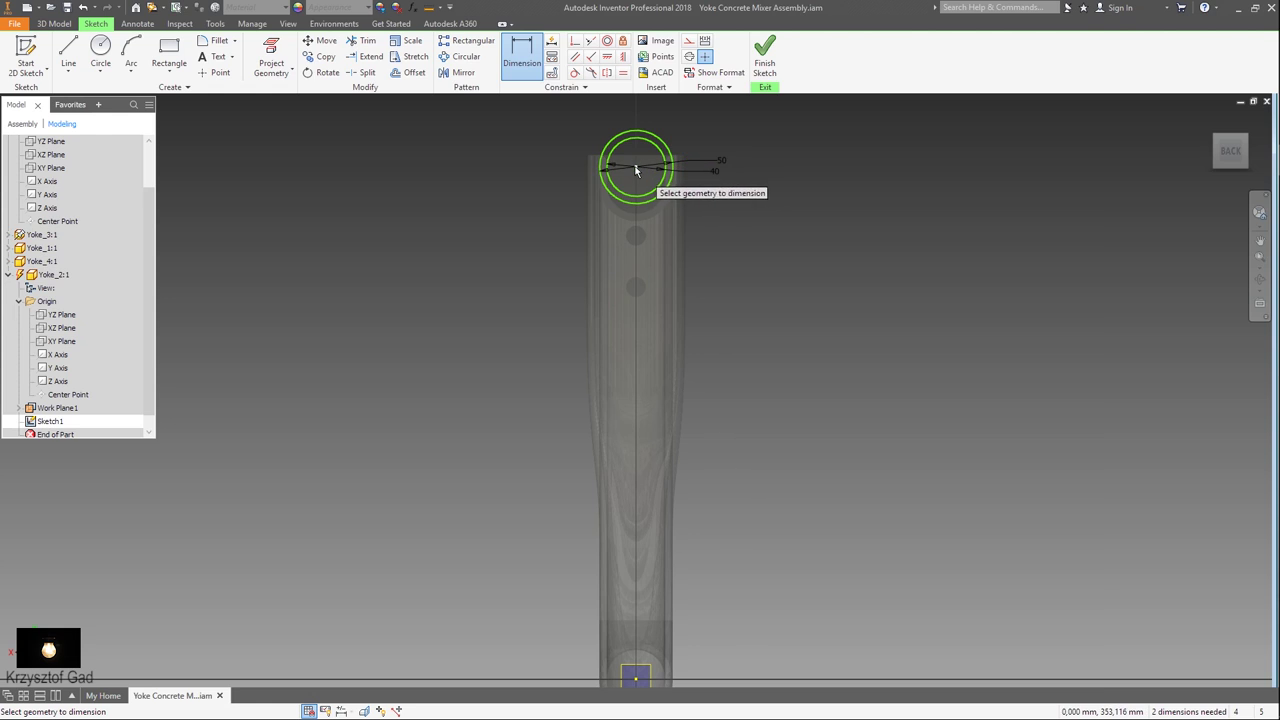
pyautogui.moveTo(729, 686); pyautogui.dragTo(729, 394, button='middle')
pyautogui.scroll(-2, 635, 415)
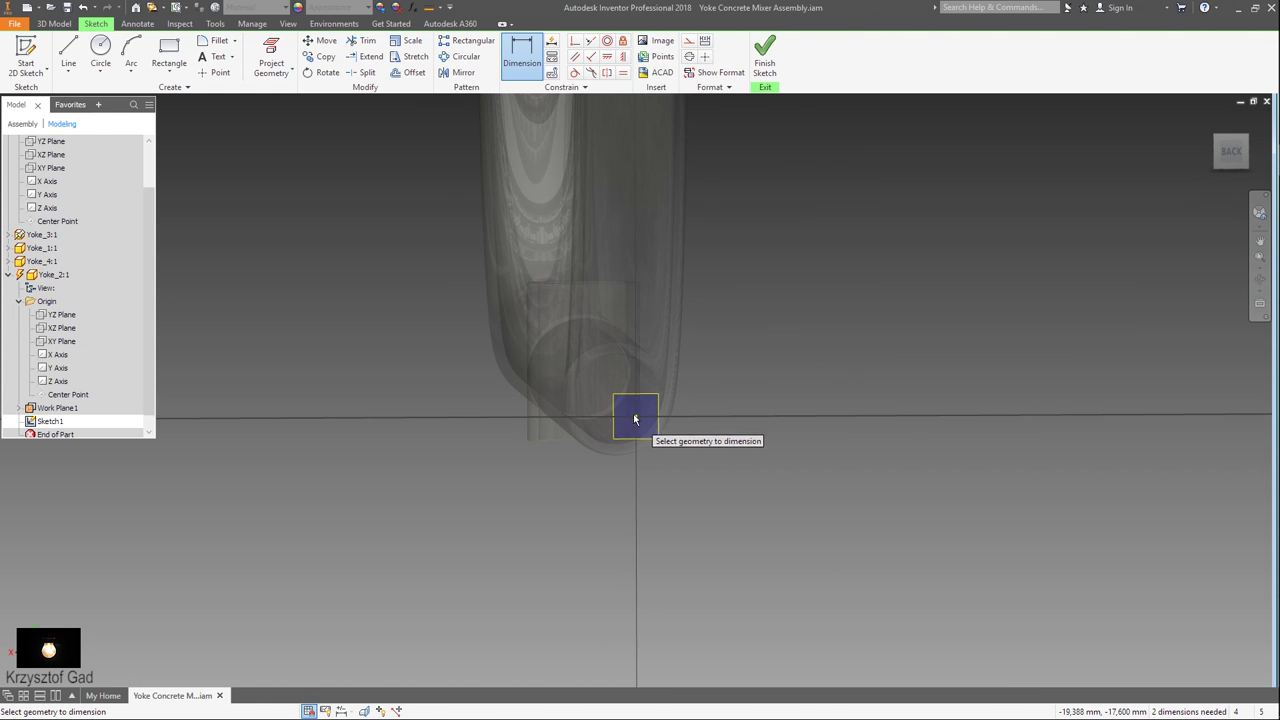
pyautogui.click(635, 420)
pyautogui.scroll(3, 786, 366)
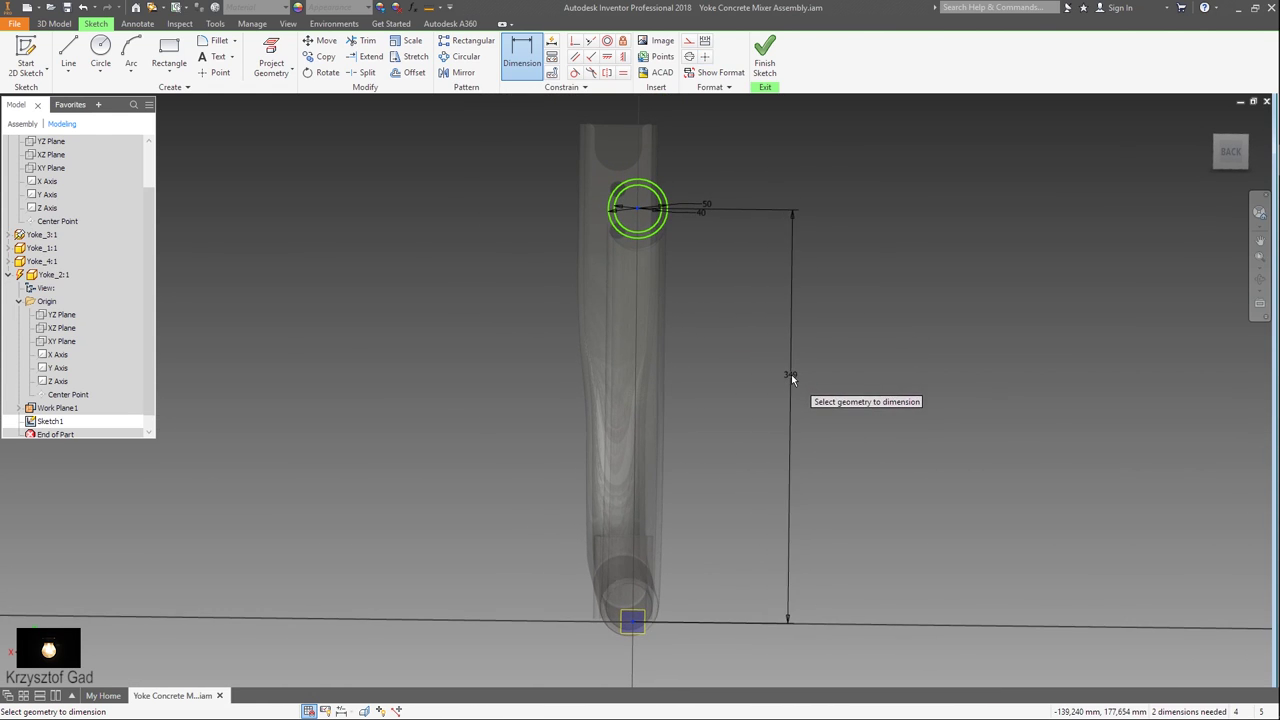
pyautogui.click(792, 374)
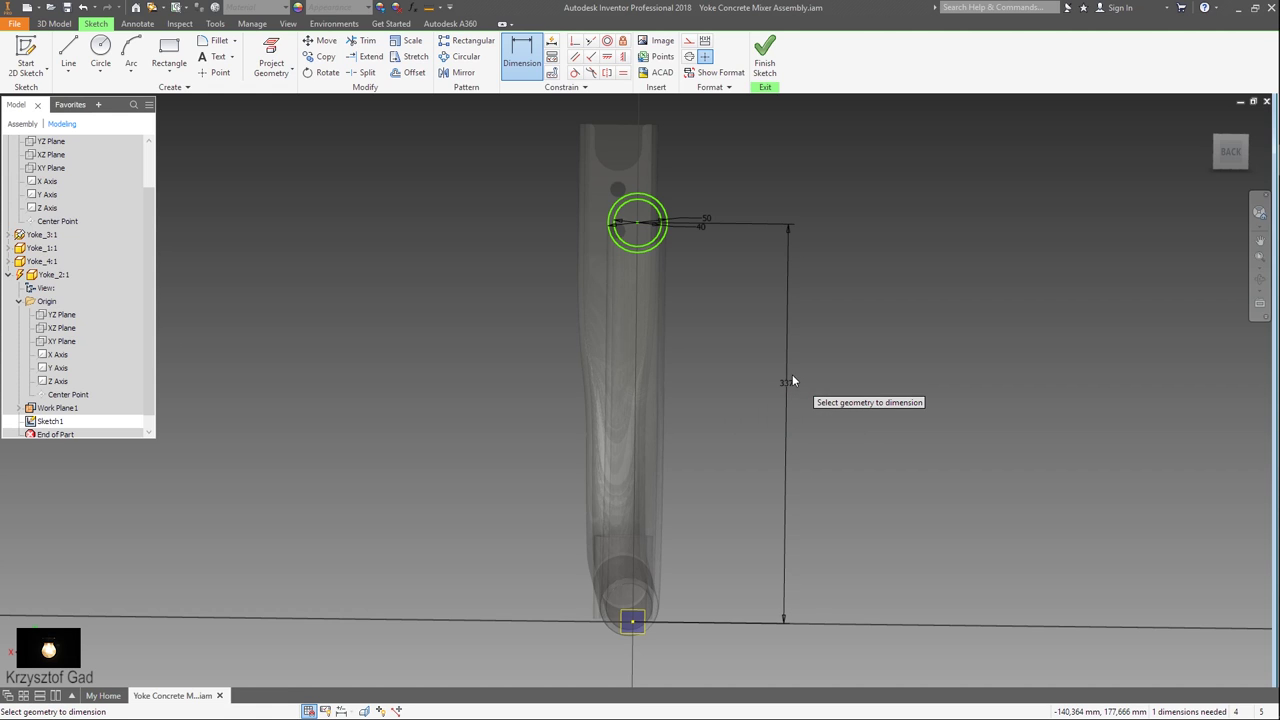
pyautogui.press('F6')
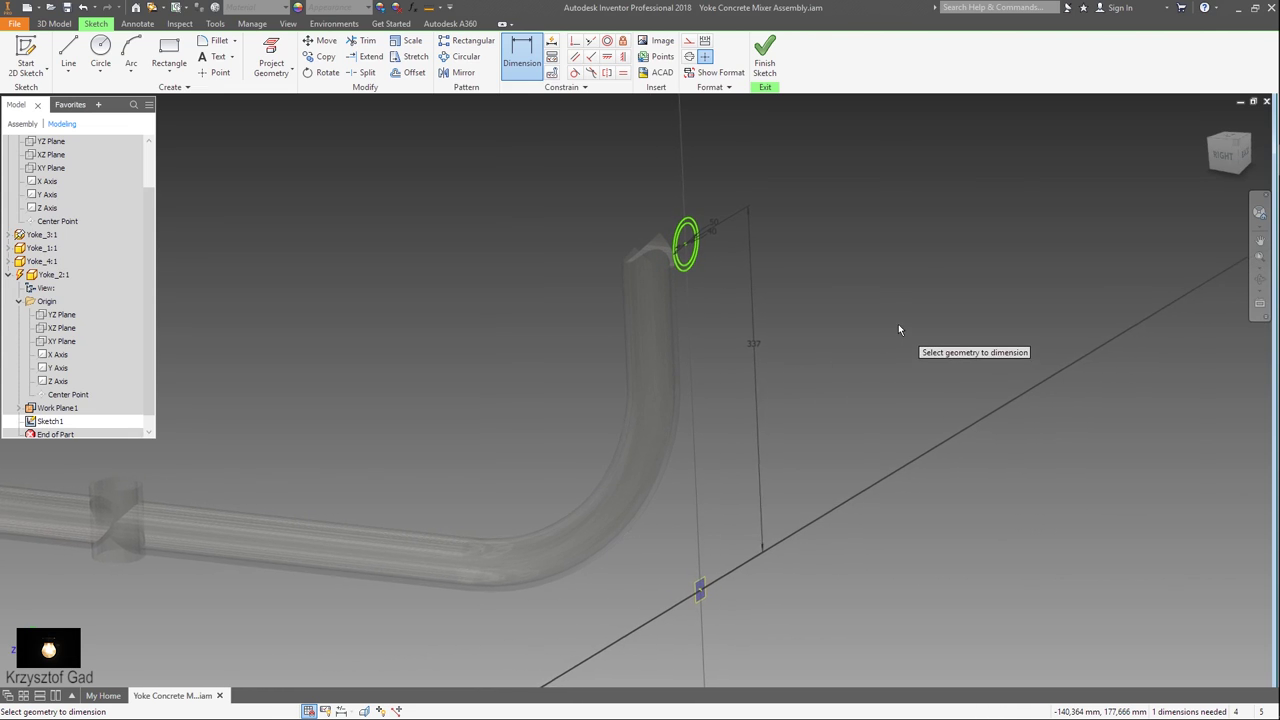
pyautogui.rightClick(898, 326)
pyautogui.click(899, 364)
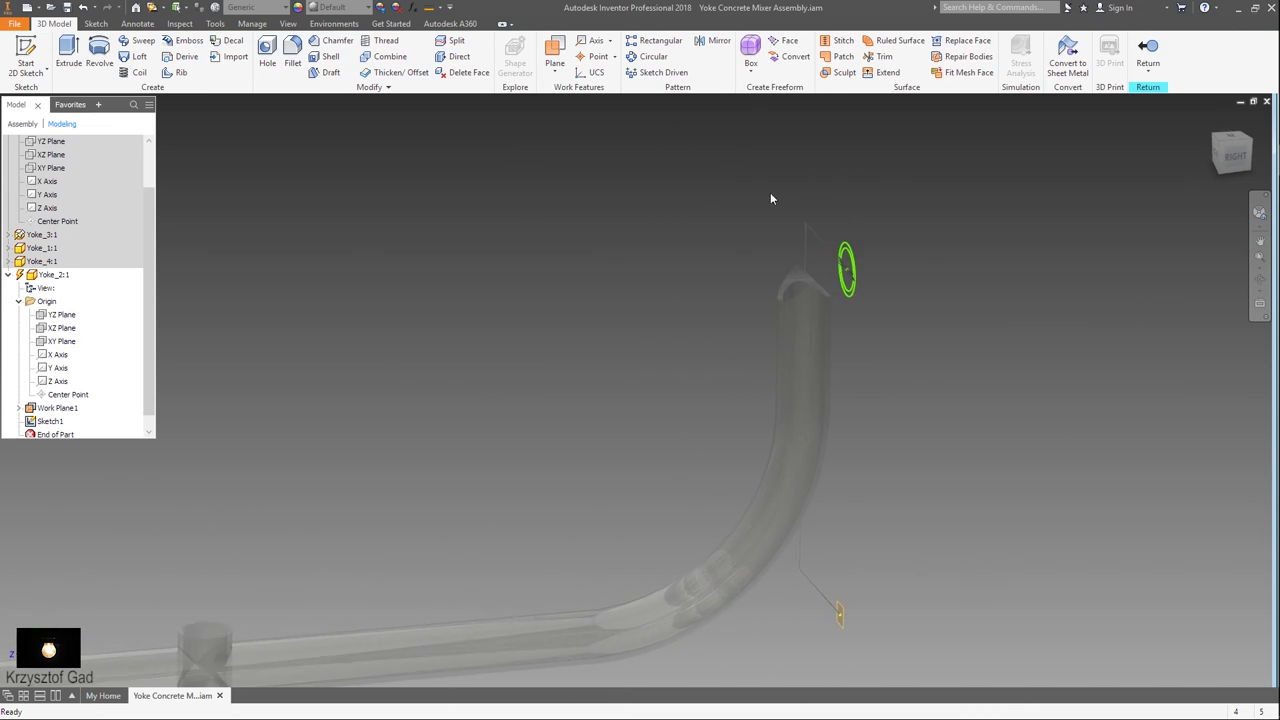
# Extrude the ring between the circles into a short hollow sleeve
pyautogui.click(68, 55)
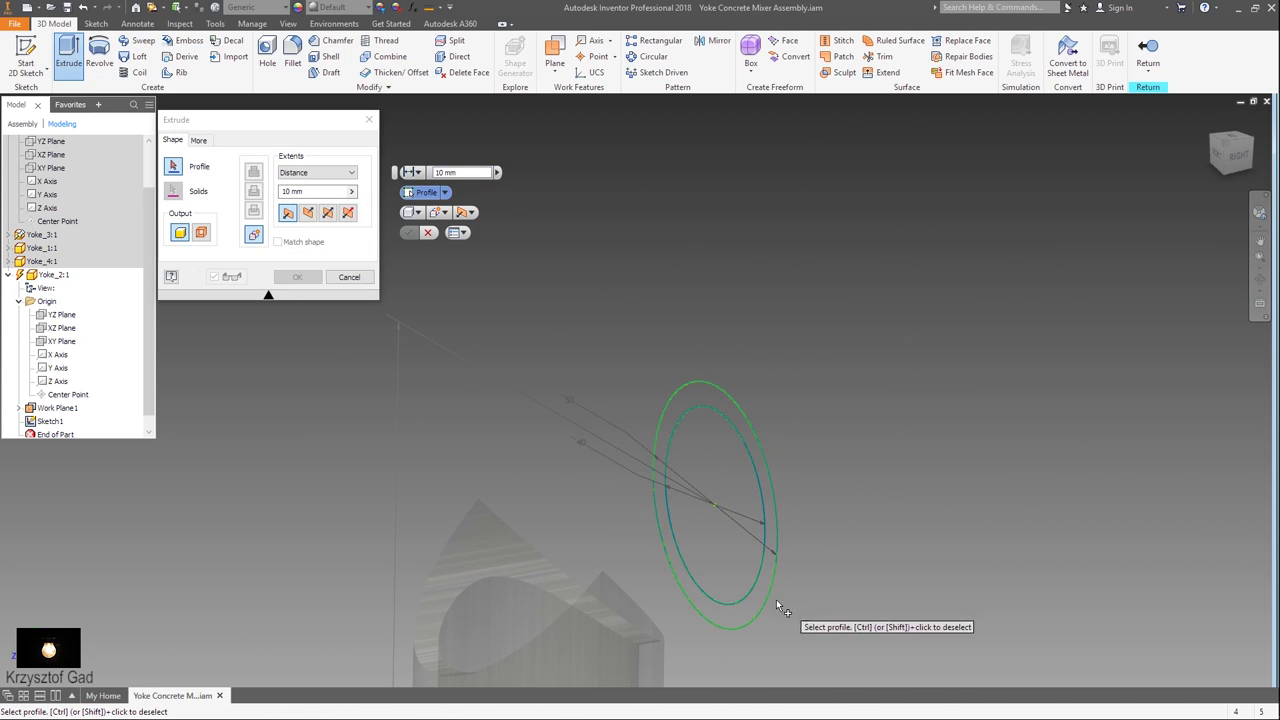
pyautogui.click(764, 590)
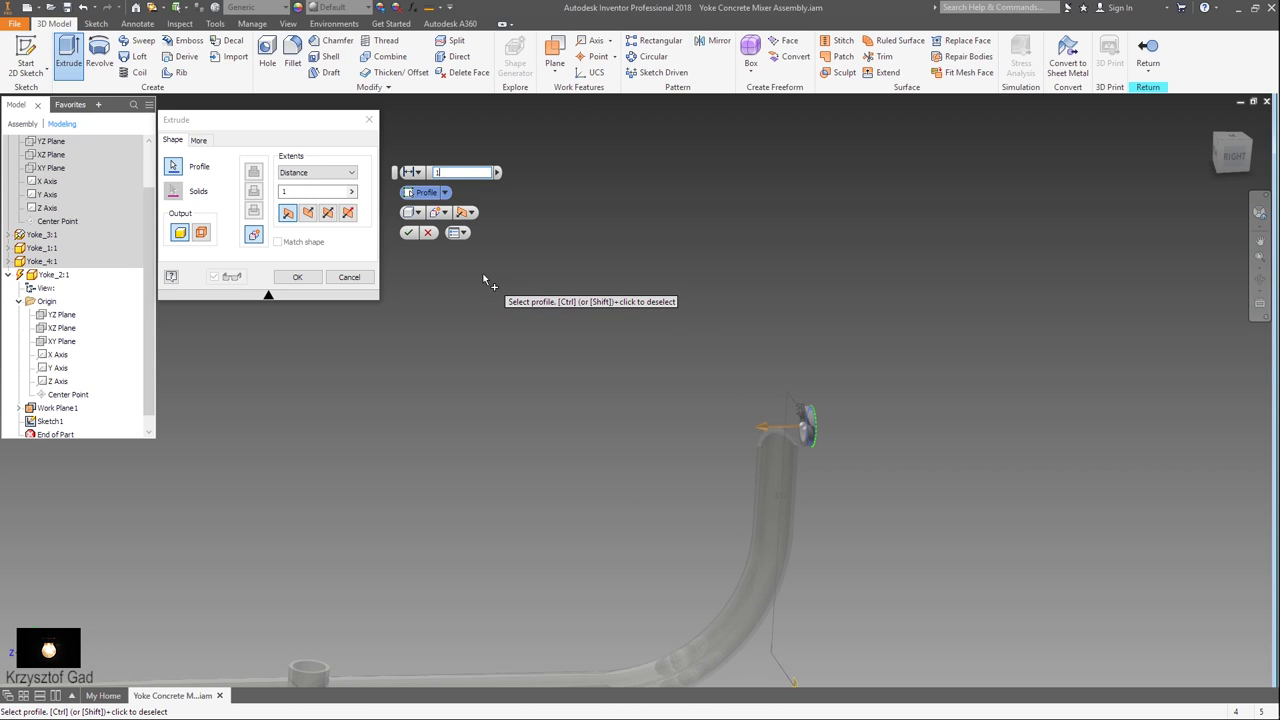
pyautogui.write('20')
pyautogui.press('Return')
pyautogui.press('F6')
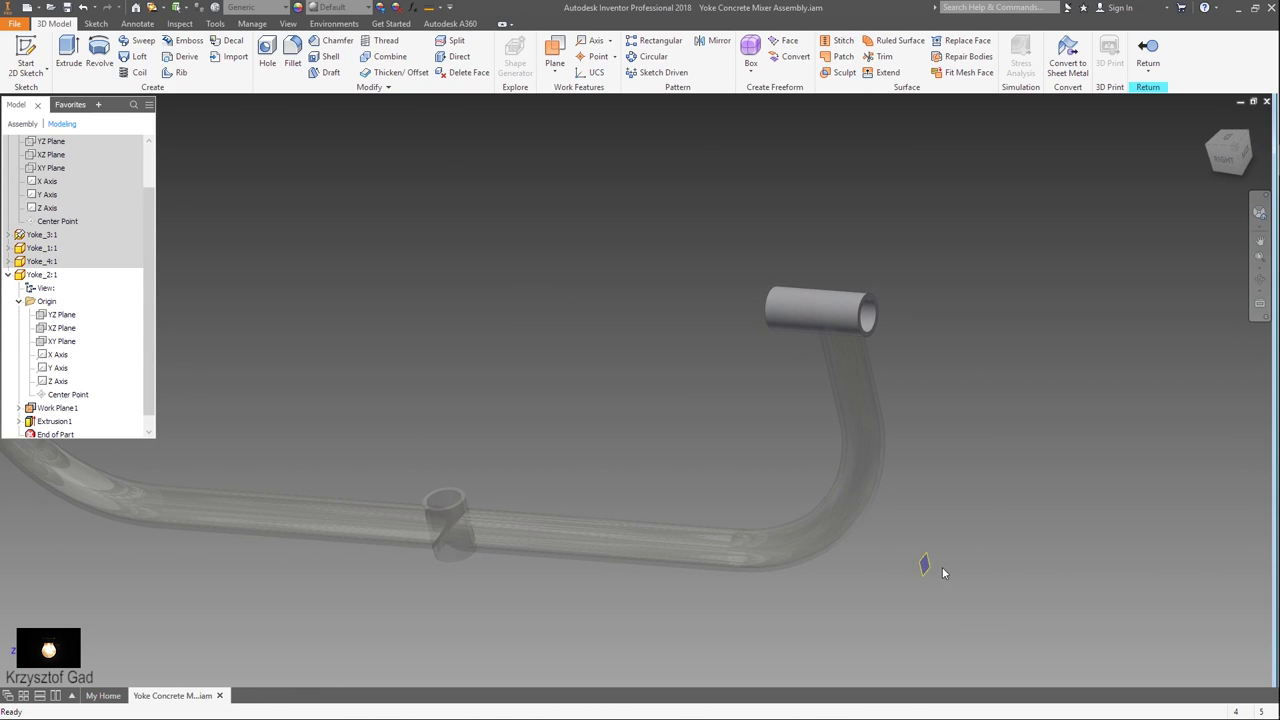
# Turn off Work Plane1's visibility
pyautogui.rightClick(929, 566)
pyautogui.click(953, 581)
pyautogui.press('F5')
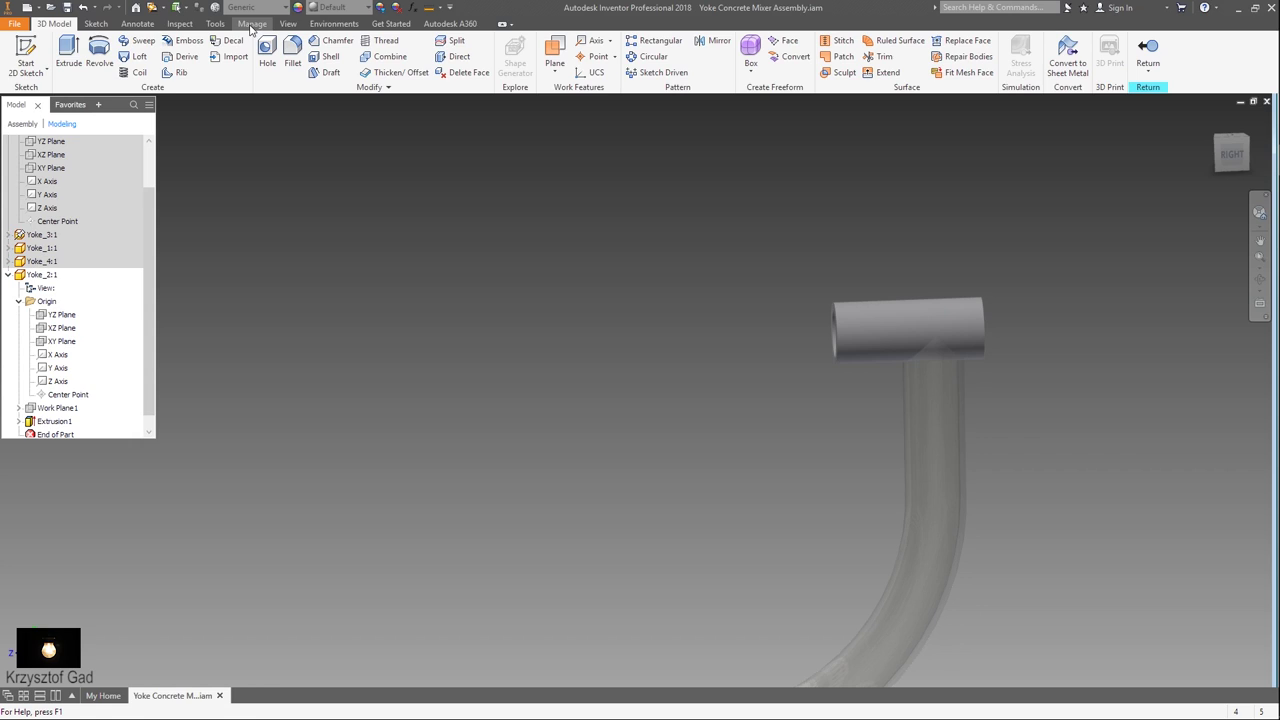
pyautogui.click(251, 24)
# Apply Smooth - Ivory to Yoke_2:1 from the appearance library
pyautogui.click(216, 24)
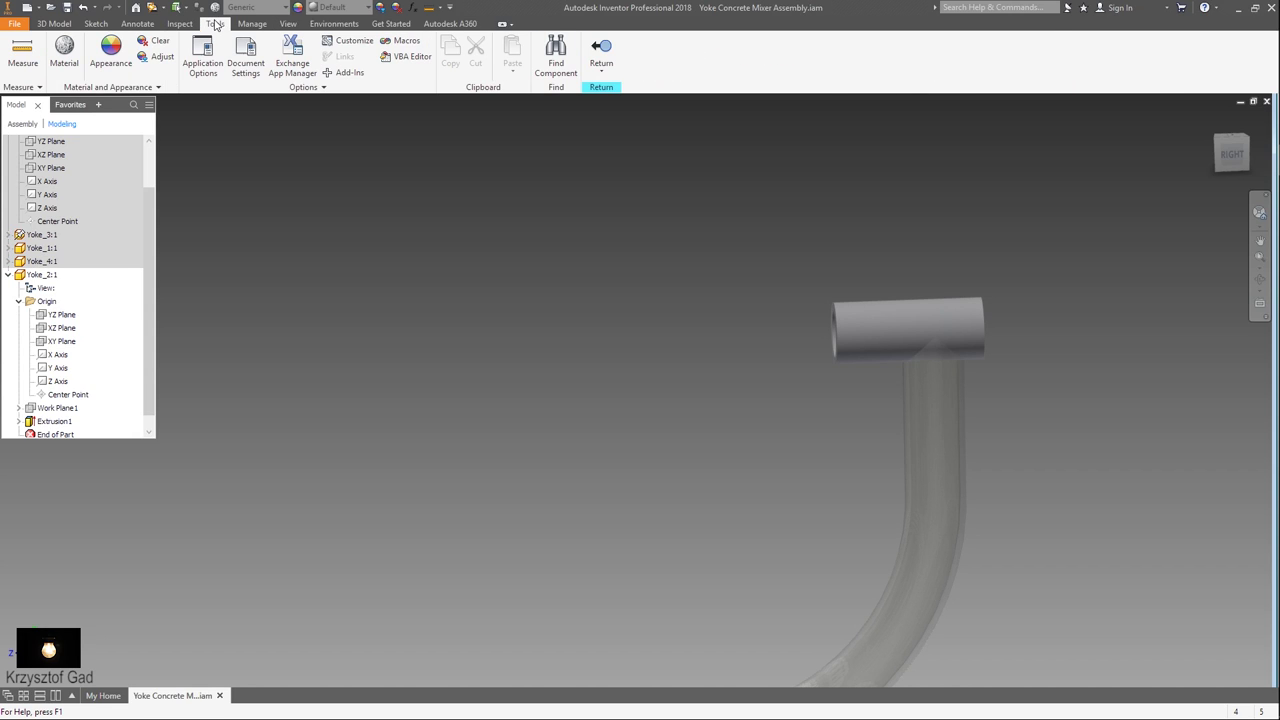
pyautogui.click(115, 65)
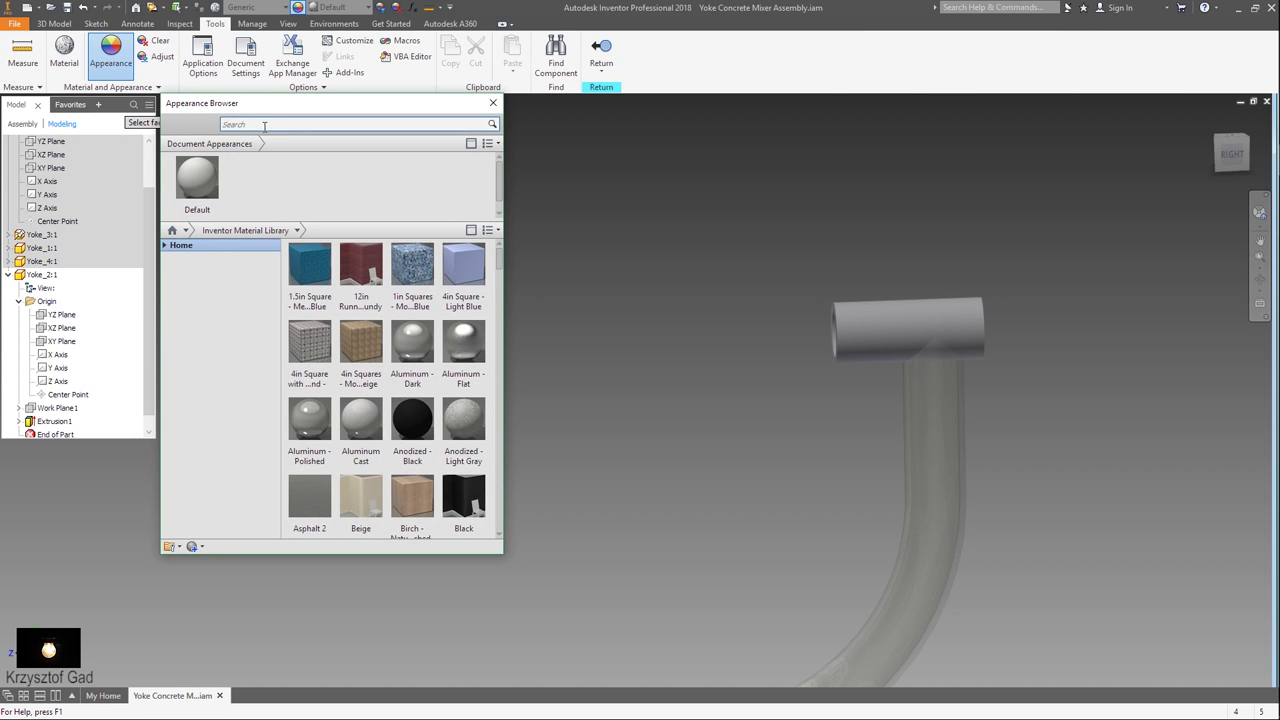
pyautogui.write('smoo')
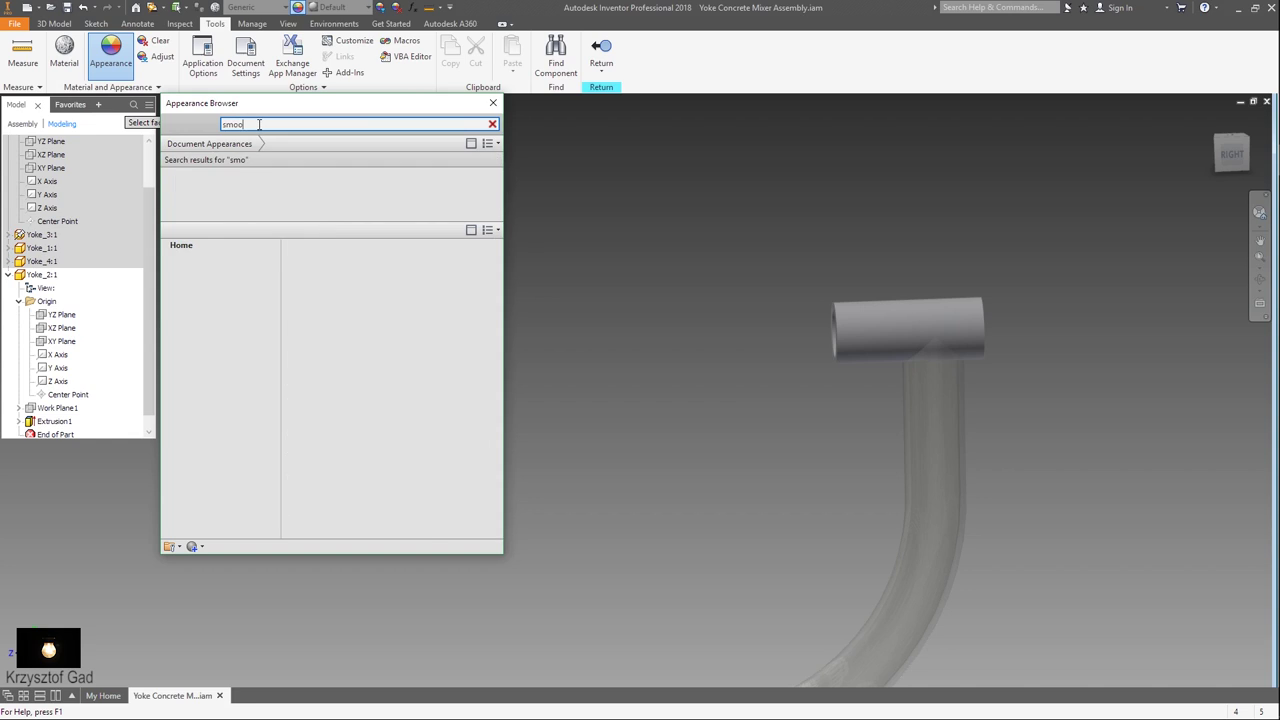
pyautogui.click(40, 277)
pyautogui.scroll(-1, 311, 466)
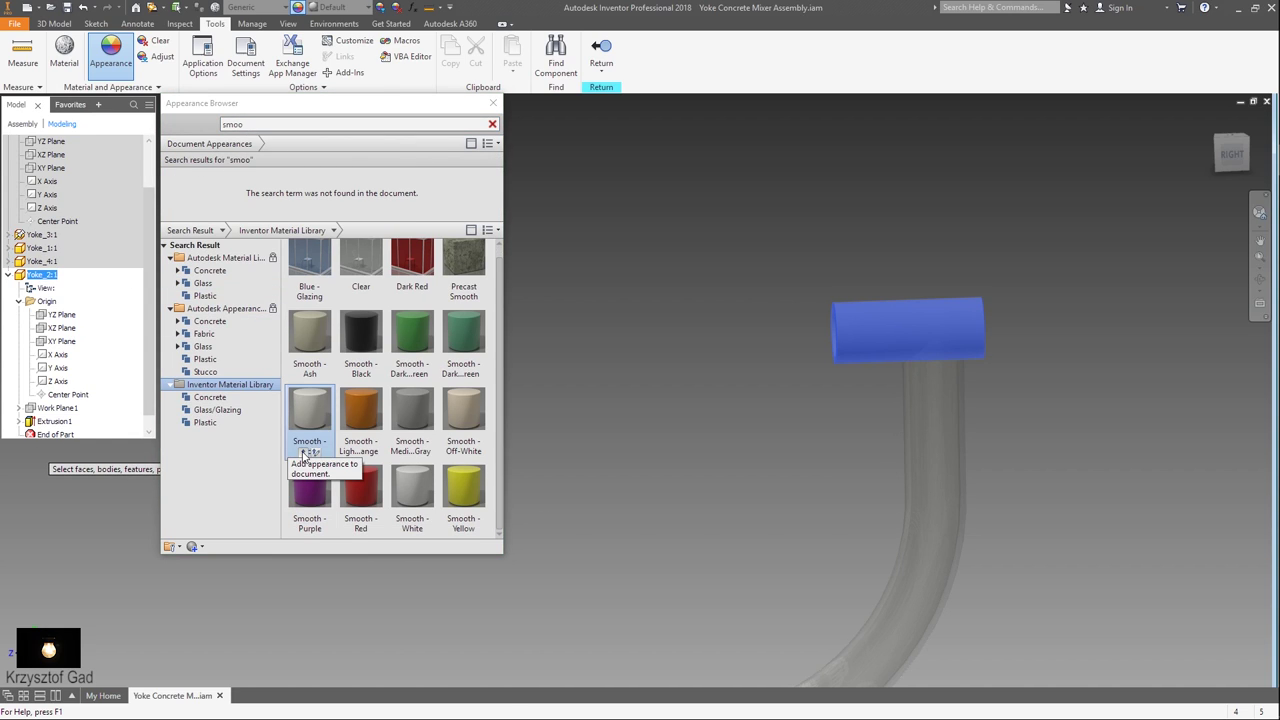
pyautogui.scroll(1, 305, 455)
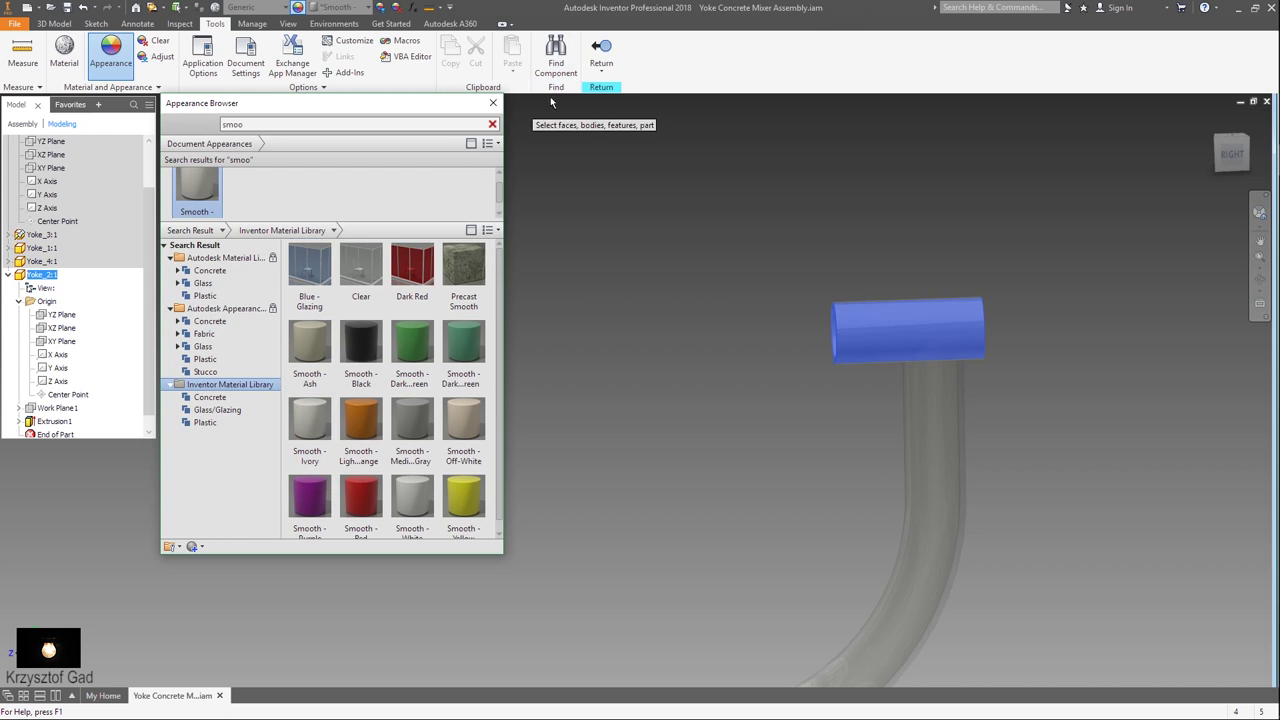
pyautogui.click(493, 107)
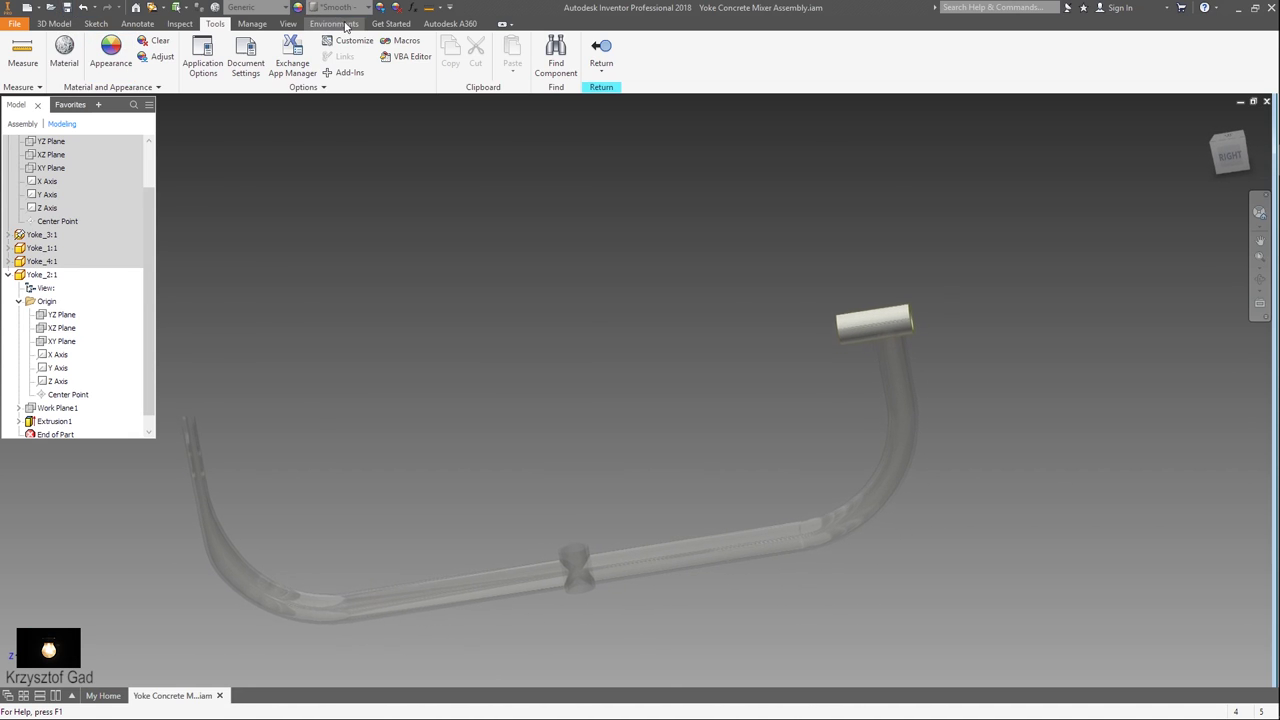
# Return to the assembly and set the visual style to Shaded
pyautogui.click(601, 50)
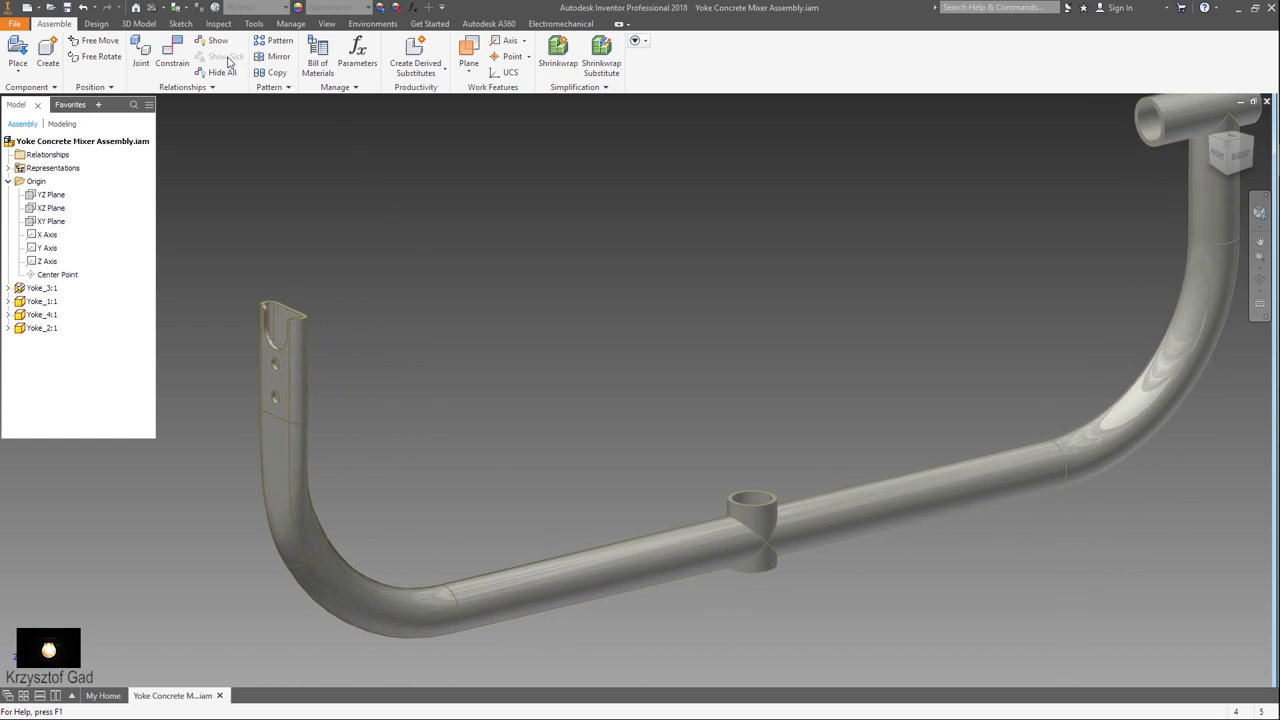
pyautogui.click(323, 24)
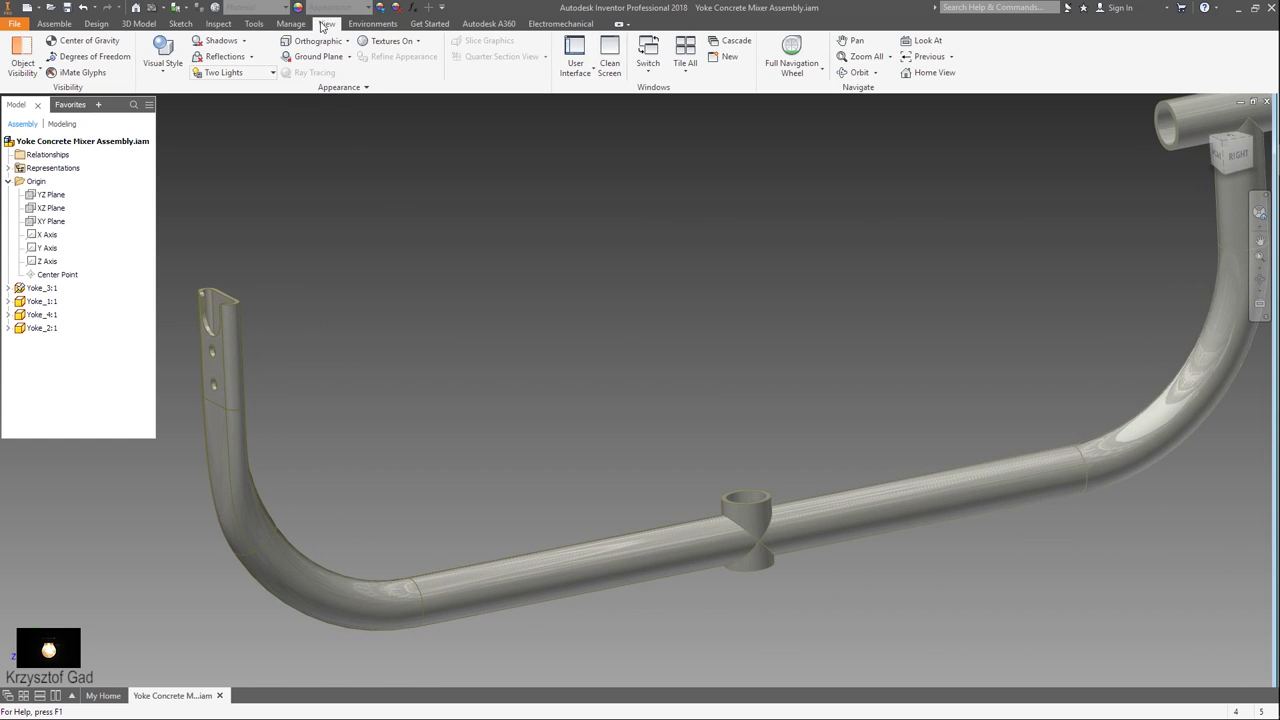
pyautogui.click(164, 80)
pyautogui.click(185, 126)
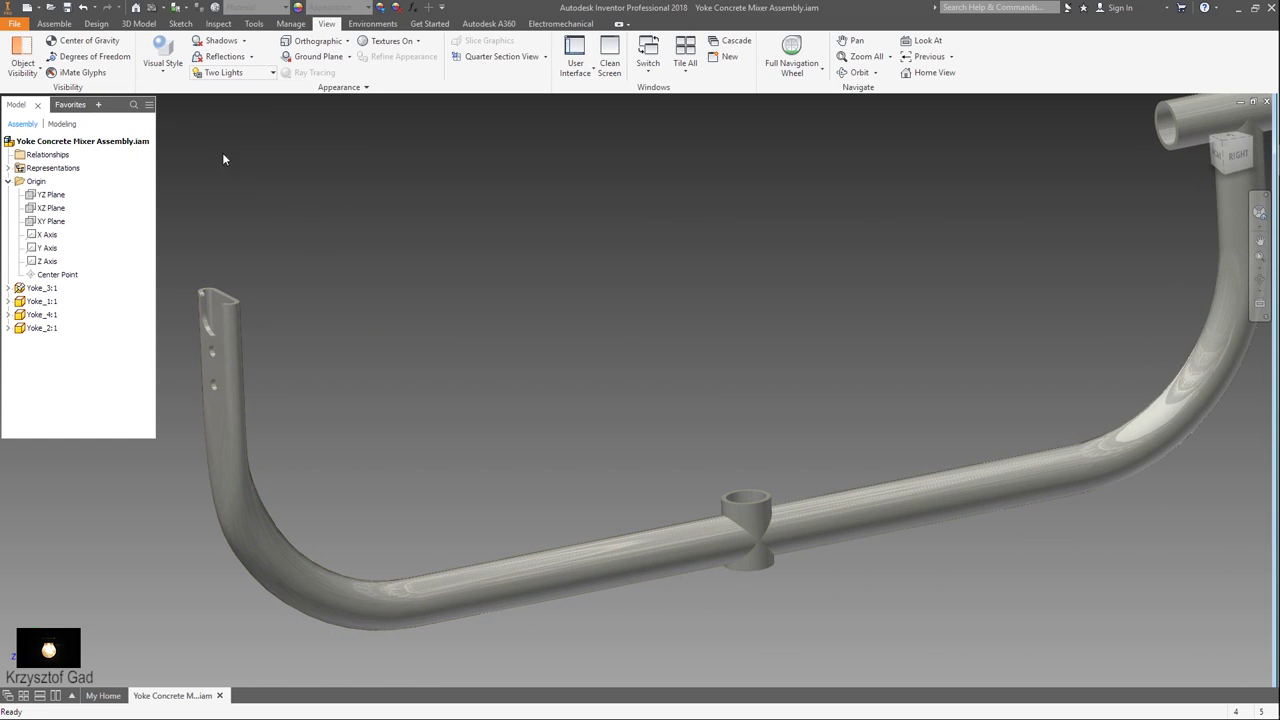